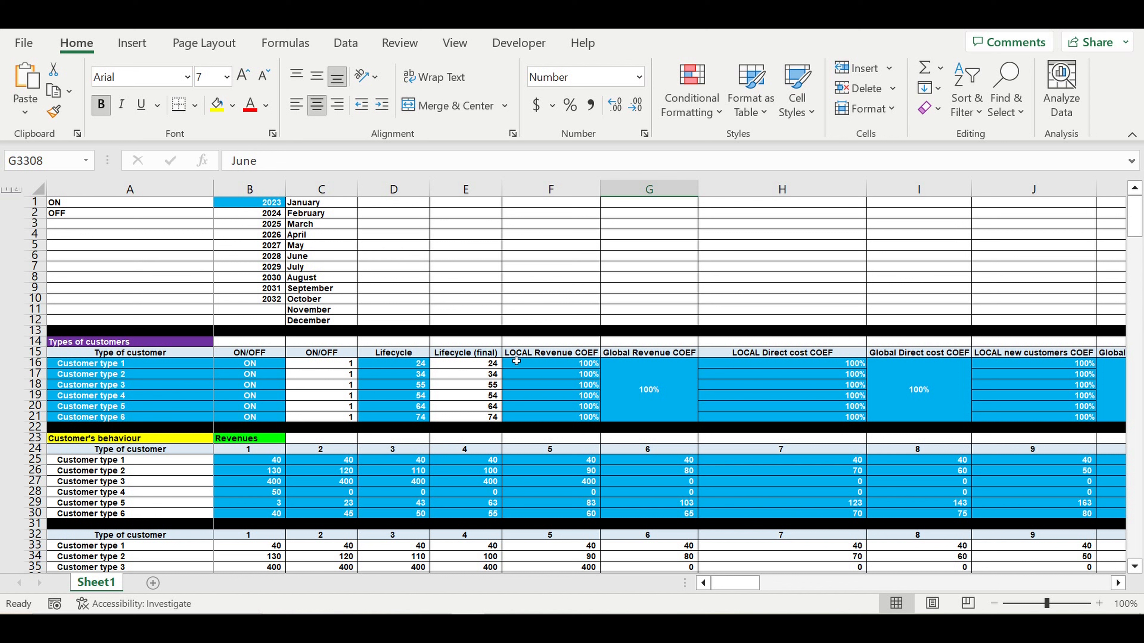
- Review the parameter table: starting year 2023, customer type names, ON/OFF switches, lifecycles and local revenue coefficients
left_click(255, 206)
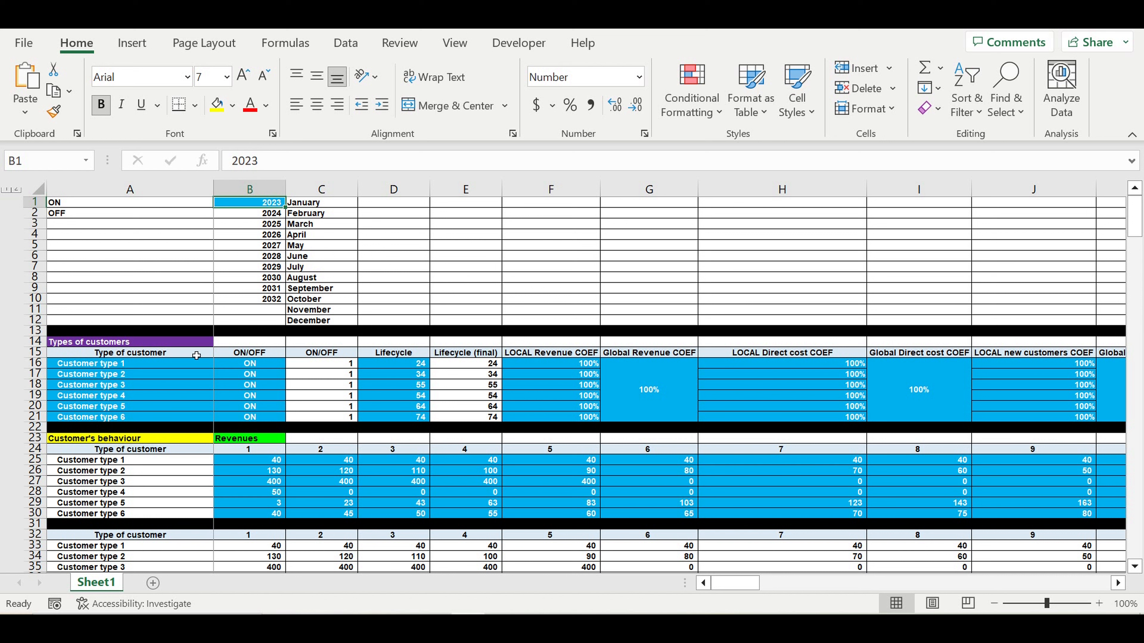
left_click_drag(110, 364, 116, 418)
left_click_drag(273, 367, 270, 418)
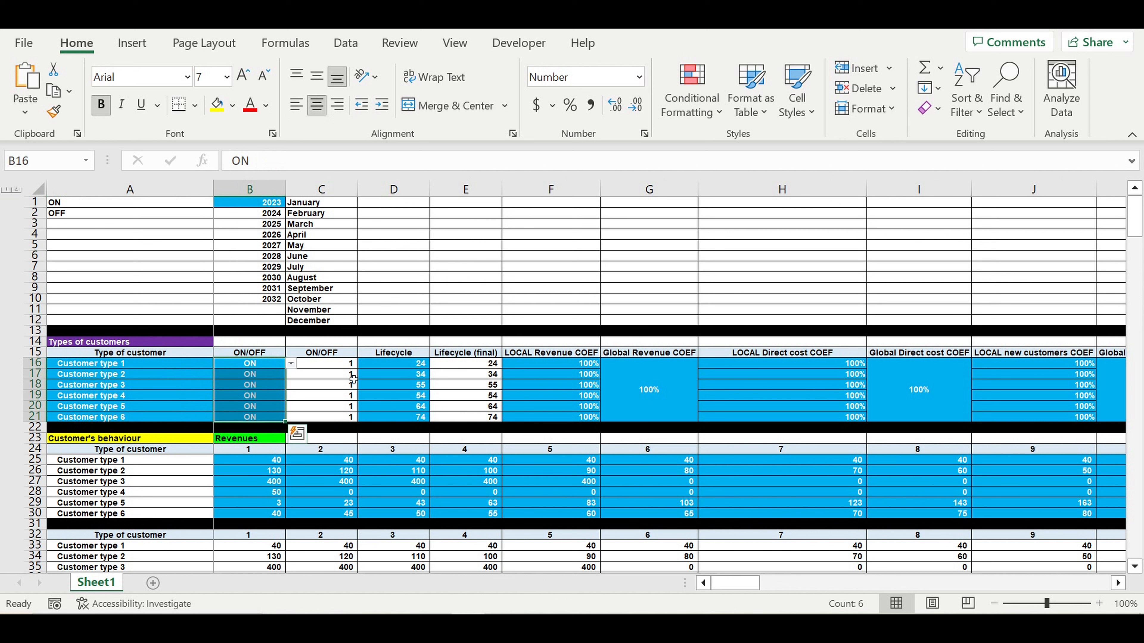
left_click_drag(384, 364, 384, 416)
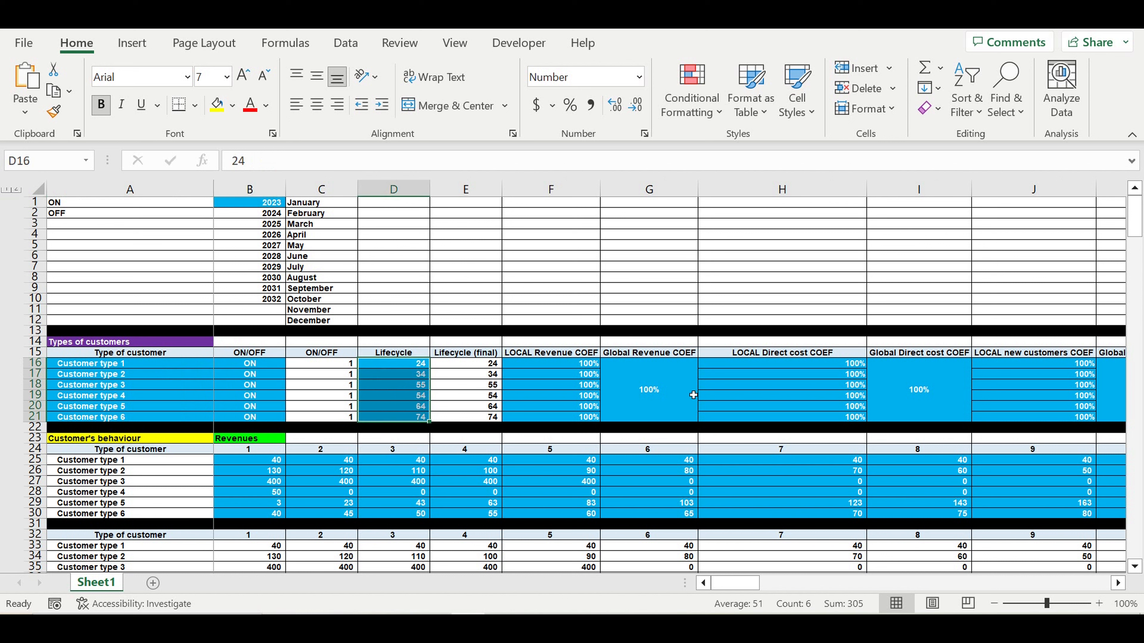
left_click_drag(574, 364, 571, 418)
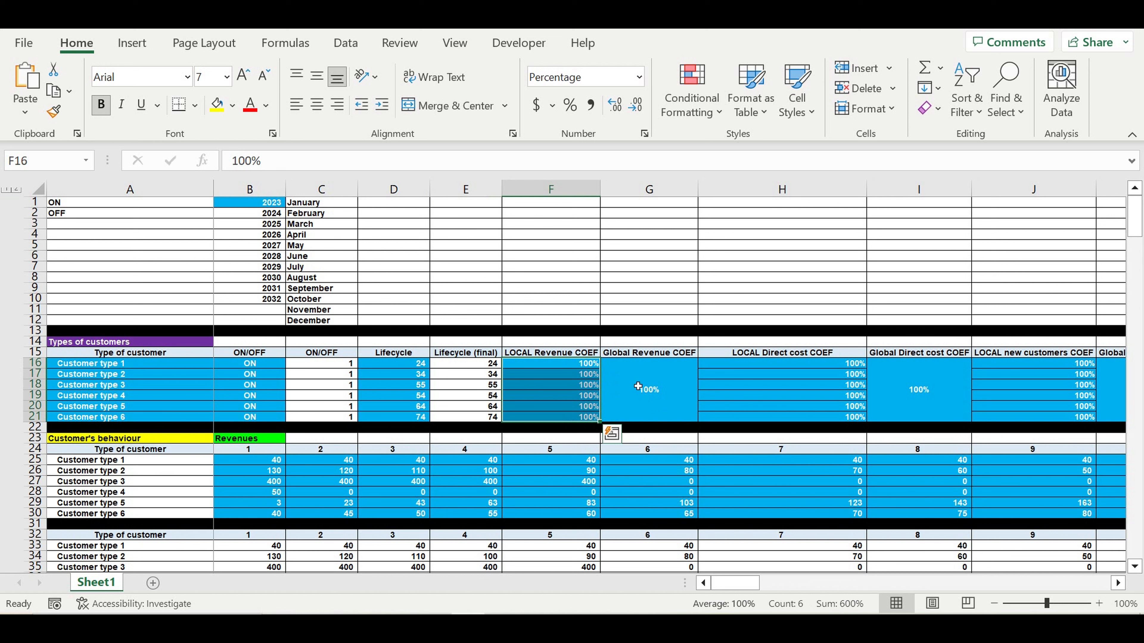
left_click(579, 385)
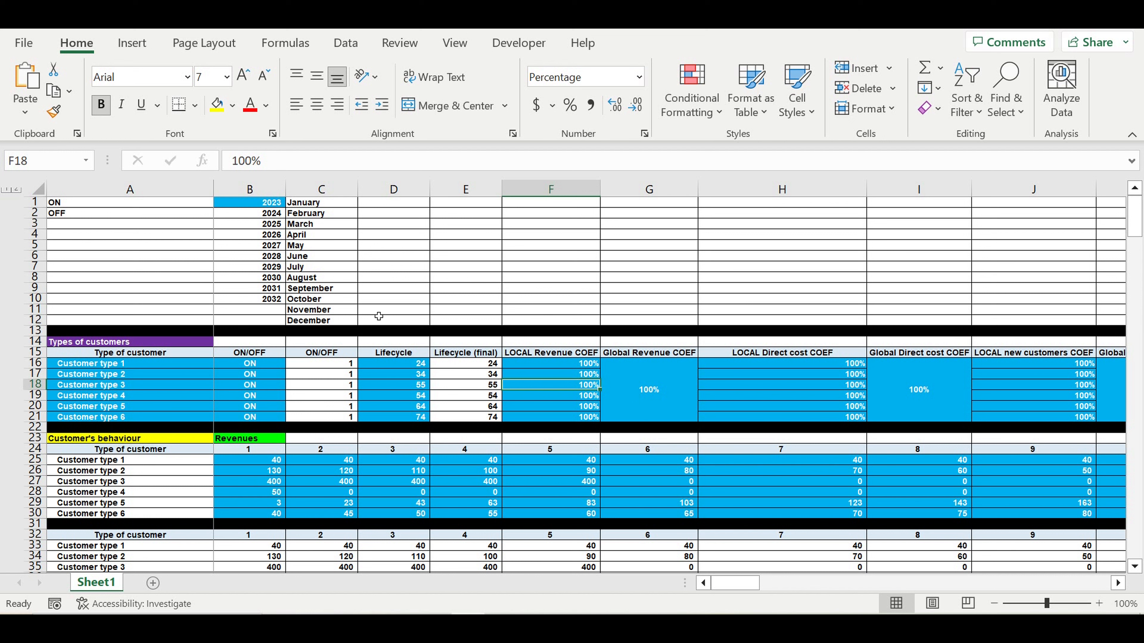
- Recheck the six customer types, Customer type 3's ON/OFF choices and Customer type 1's lifecycle of 24
left_click(258, 208)
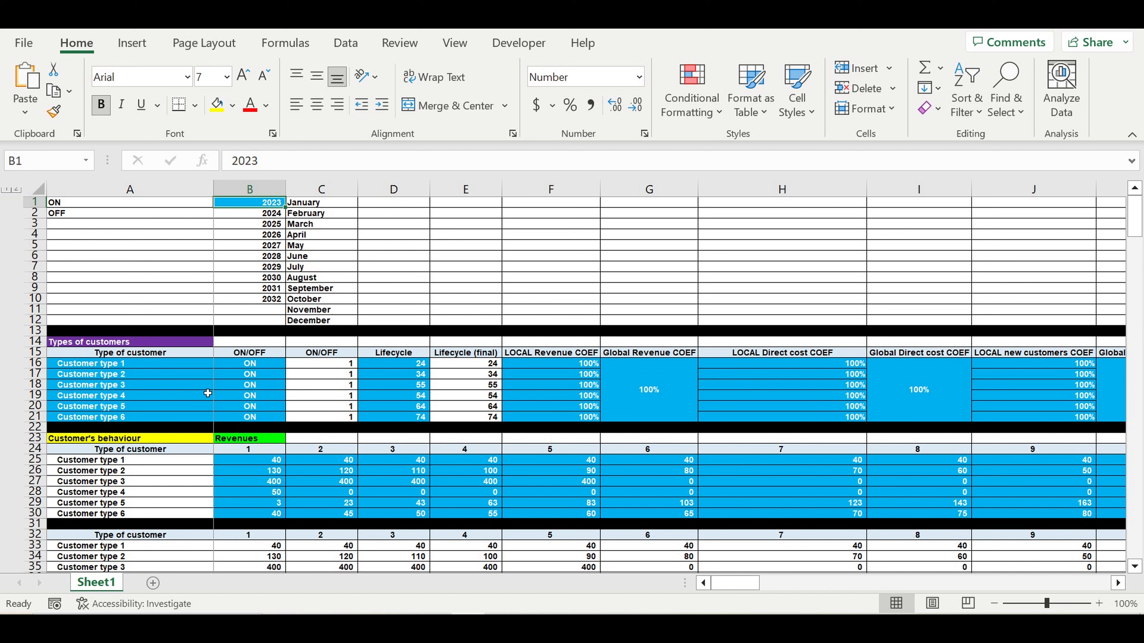
left_click_drag(132, 367, 135, 415)
left_click(143, 368)
left_click_drag(142, 368, 155, 423)
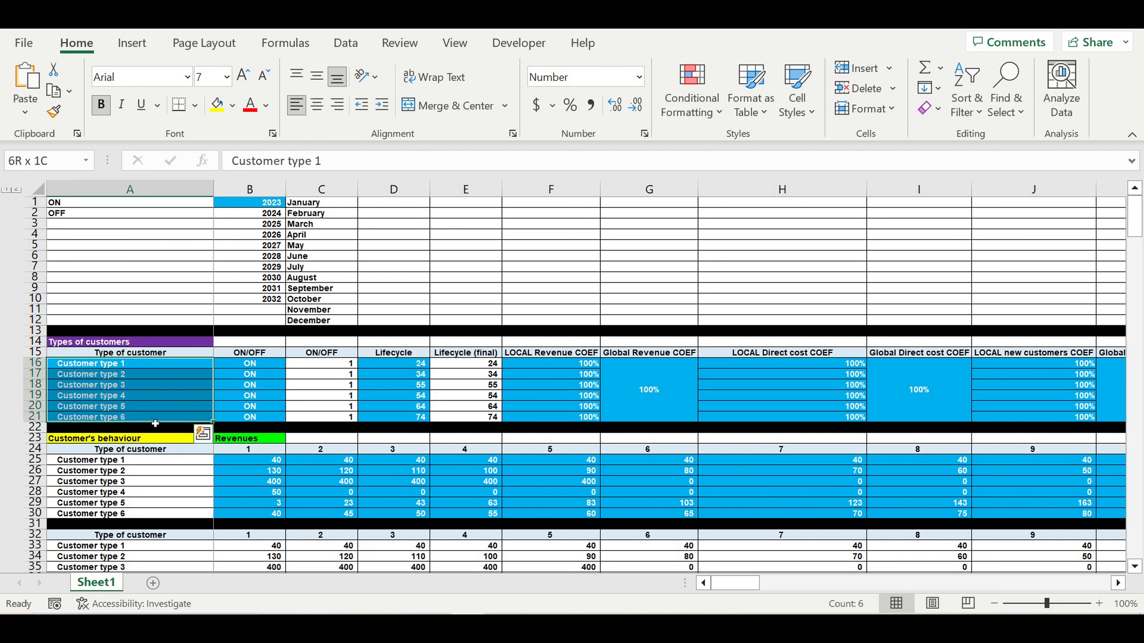
left_click(253, 385)
left_click(291, 384)
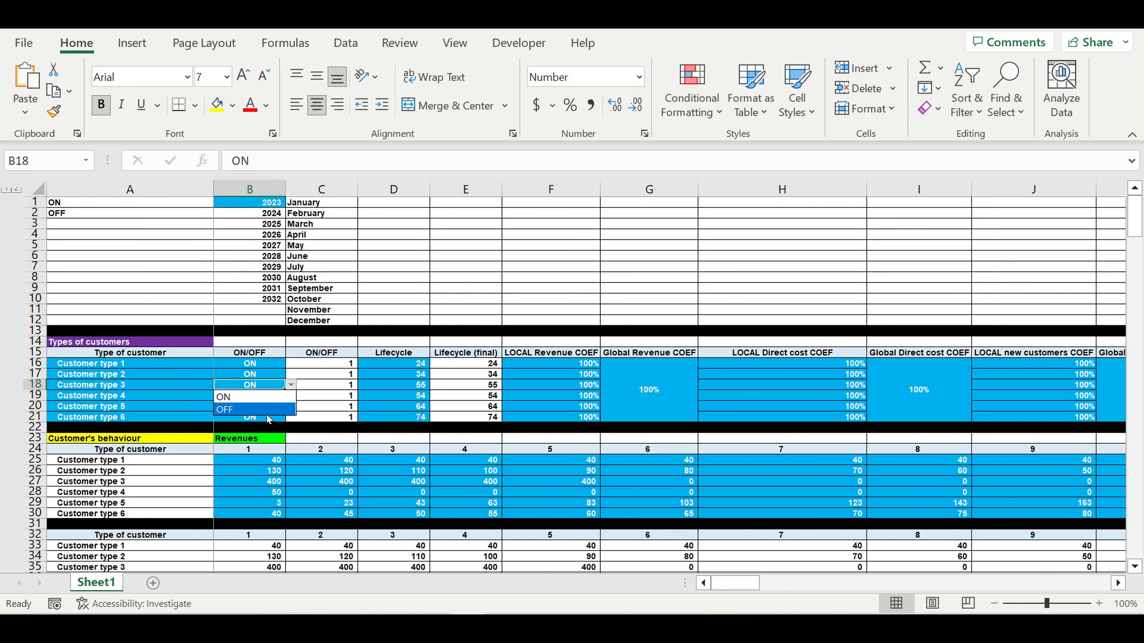
key("Escape")
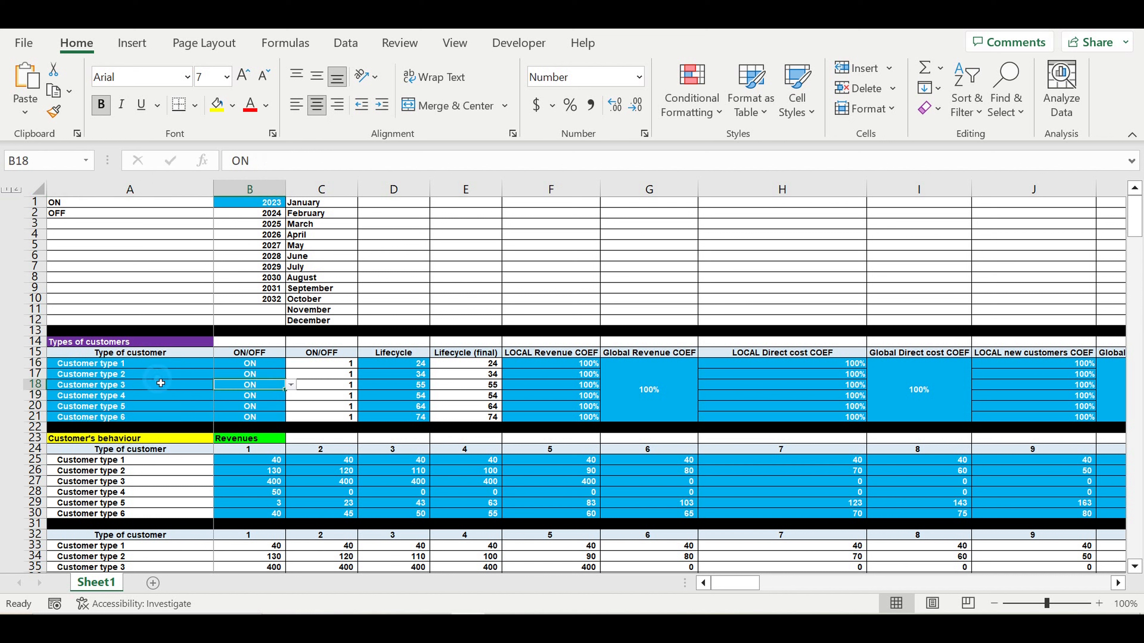
left_click_drag(416, 369, 413, 415)
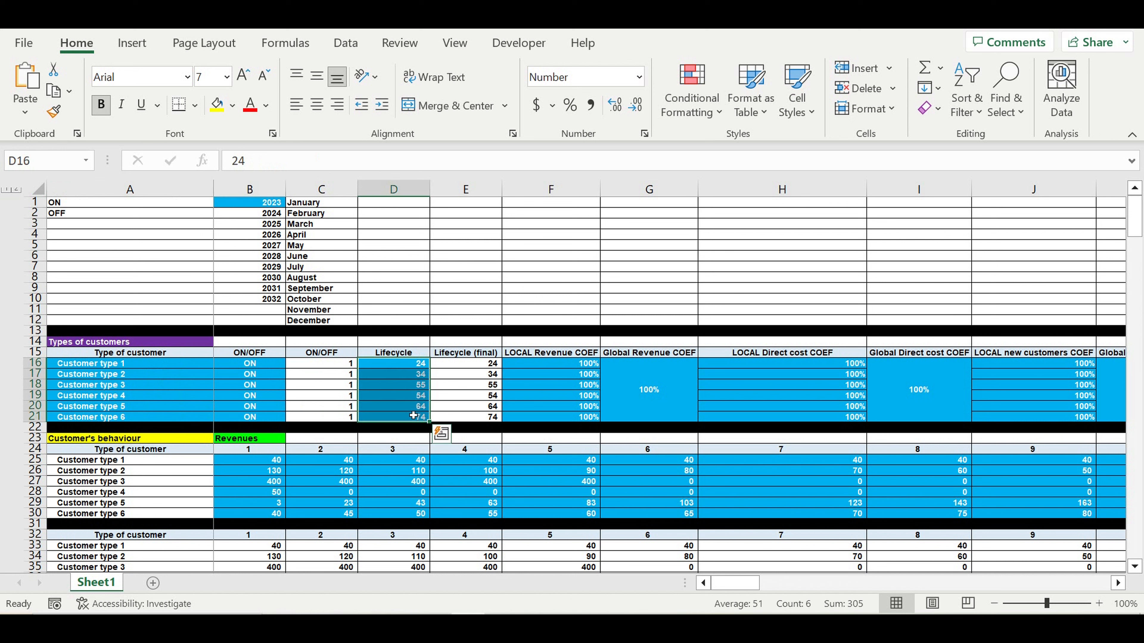
left_click(418, 366)
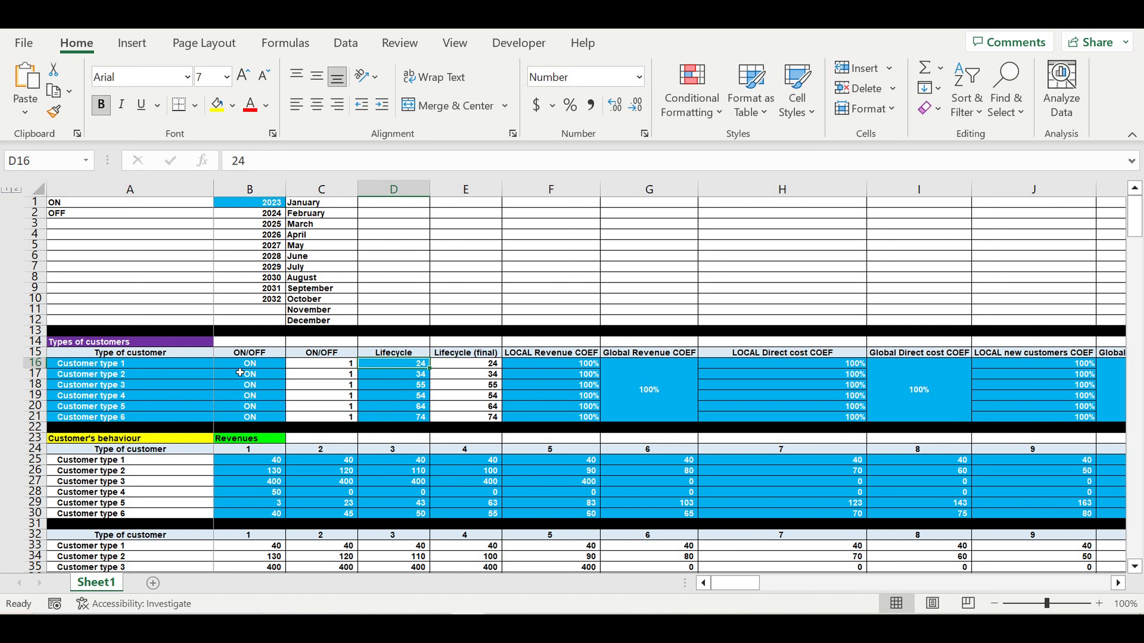
left_click(183, 366)
left_click(404, 366)
- Examine the global and local revenue coefficient columns for the six customer types
left_click(633, 380)
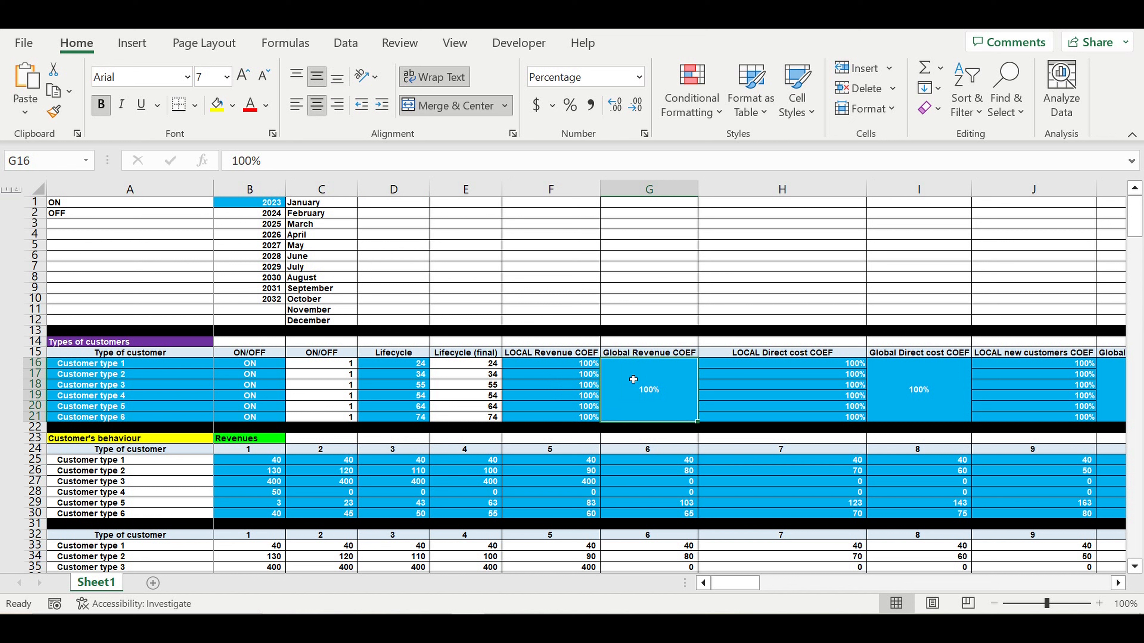
left_click(568, 366)
left_click_drag(564, 379, 585, 420)
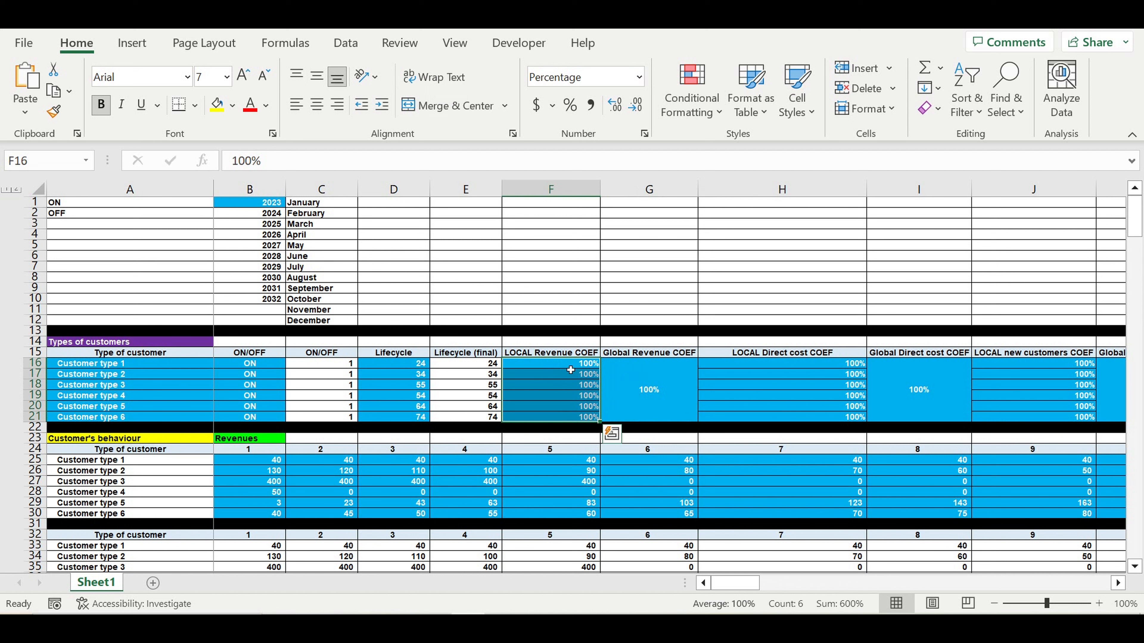
left_click_drag(563, 354, 638, 404)
left_click(638, 405)
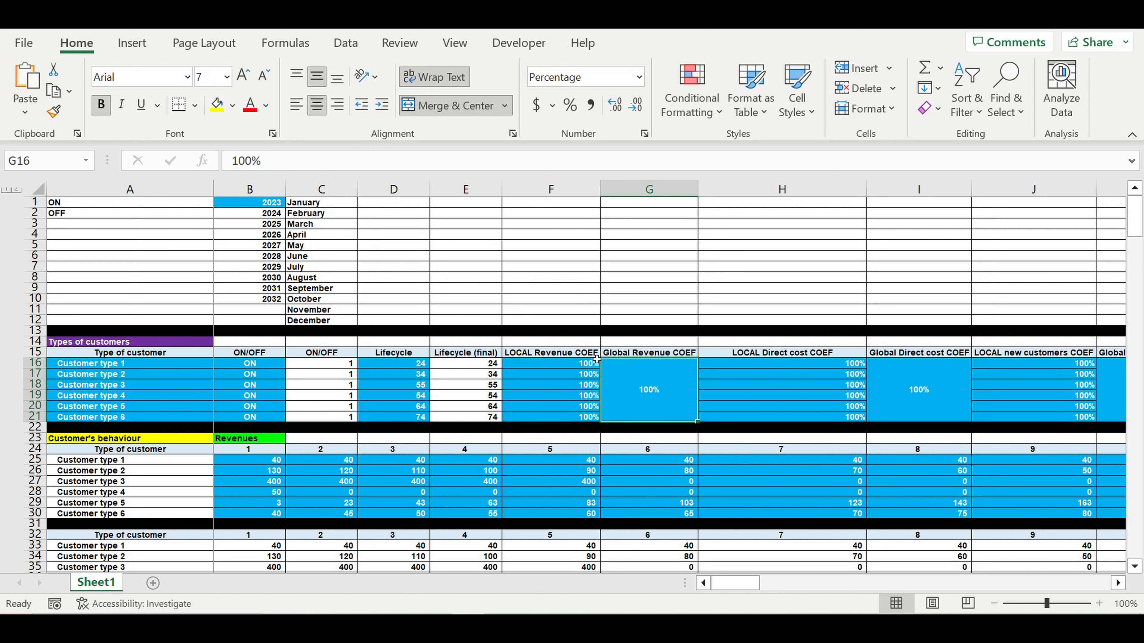
left_click_drag(594, 363, 582, 423)
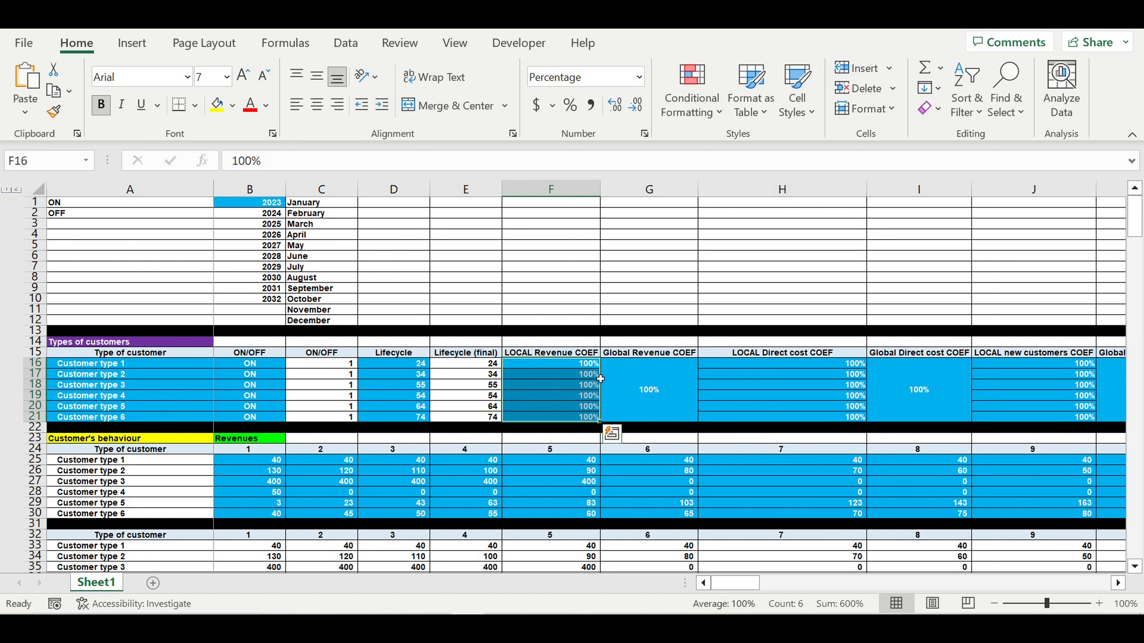
- Examine the direct cost and new customers coefficient columns, local and global
left_click_drag(887, 387, 858, 388)
left_click(833, 354)
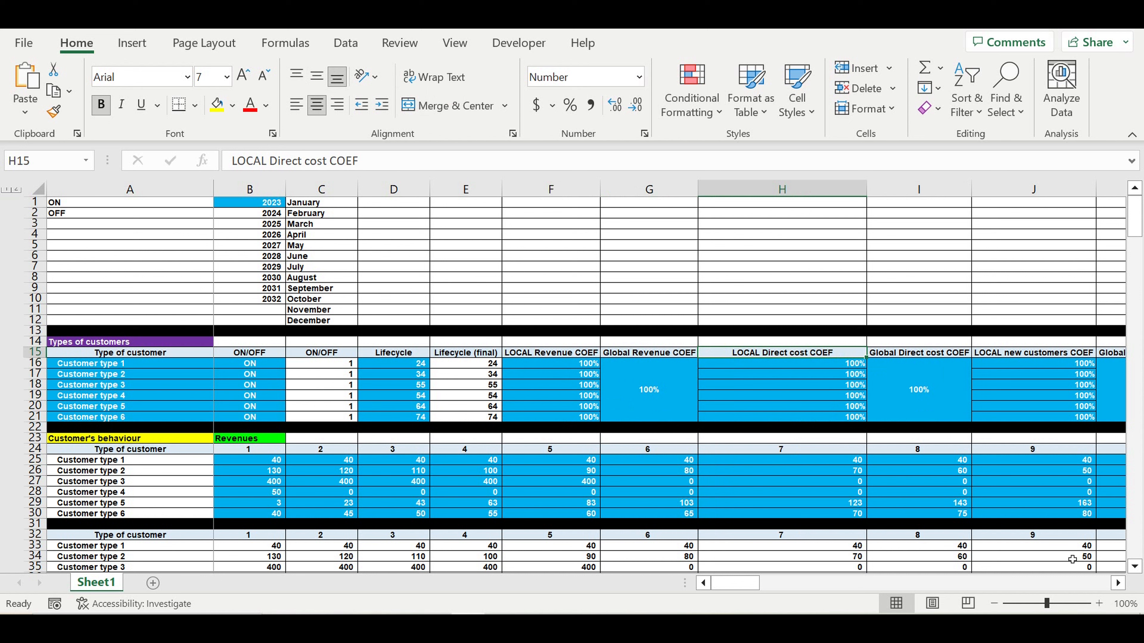
left_click(1118, 583)
left_click(1118, 583)
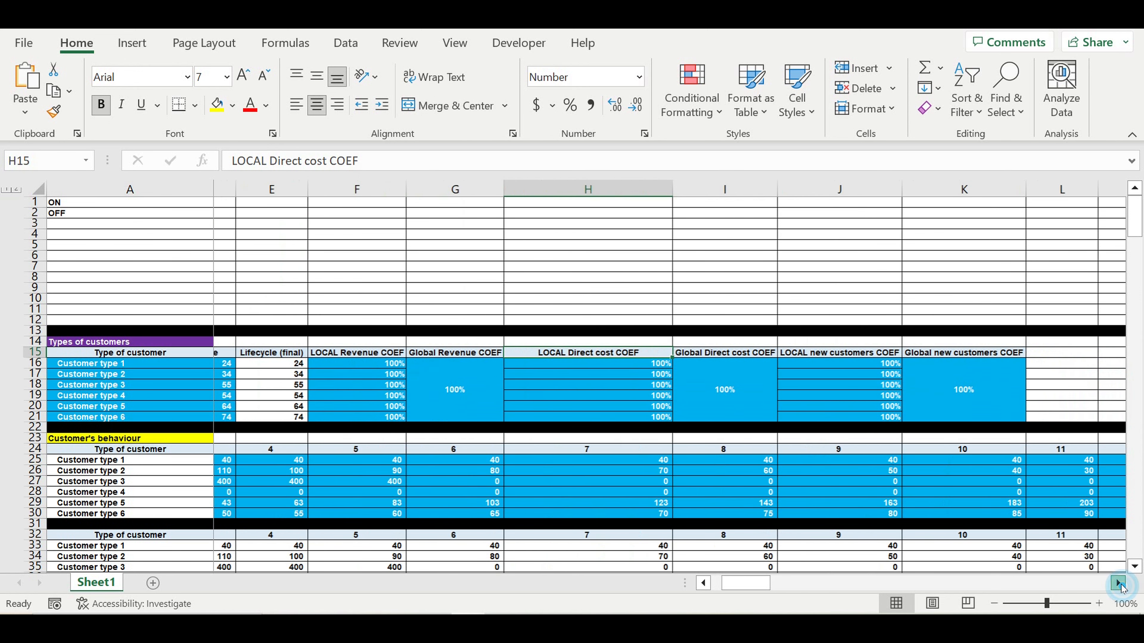
left_click(859, 352)
left_click_drag(870, 366, 931, 395)
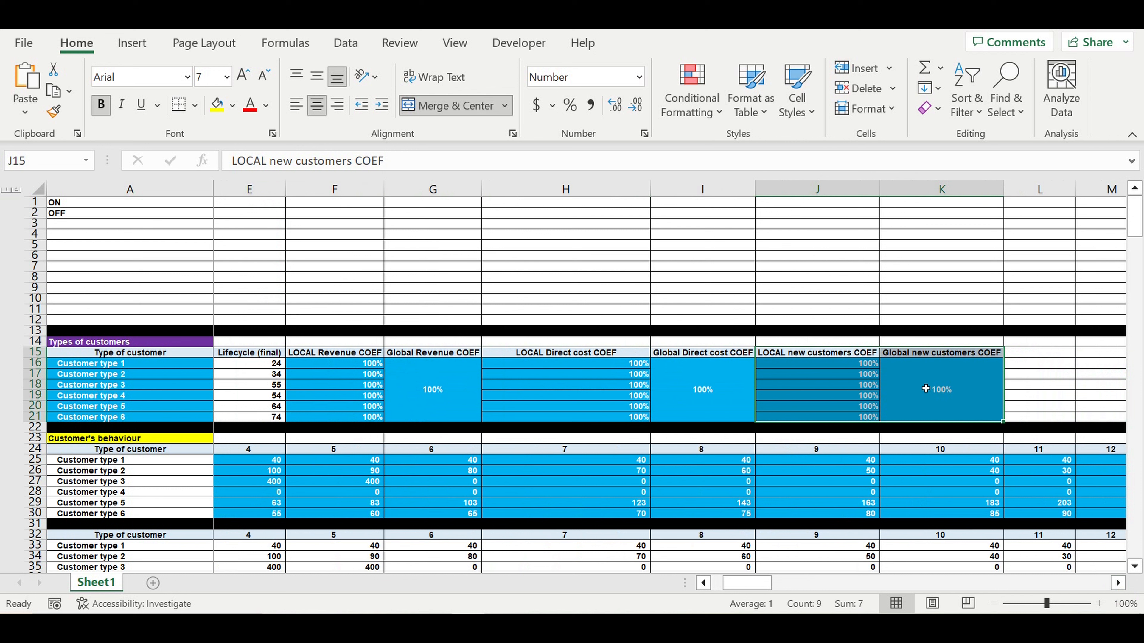
left_click(925, 388)
left_click(960, 393)
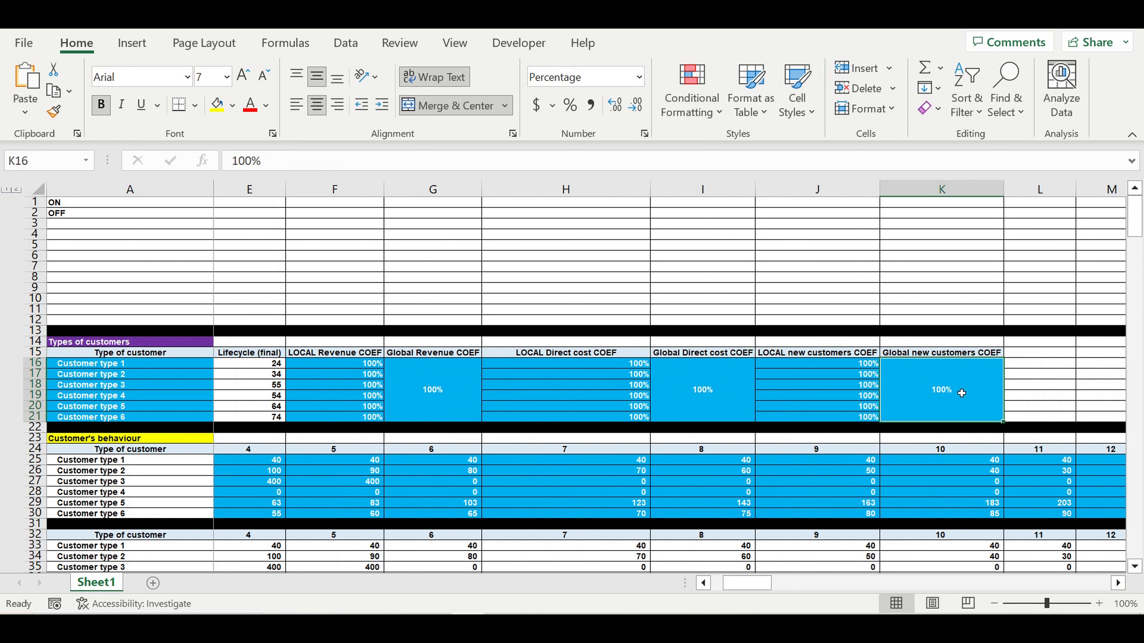
left_click(860, 384)
left_click(850, 377)
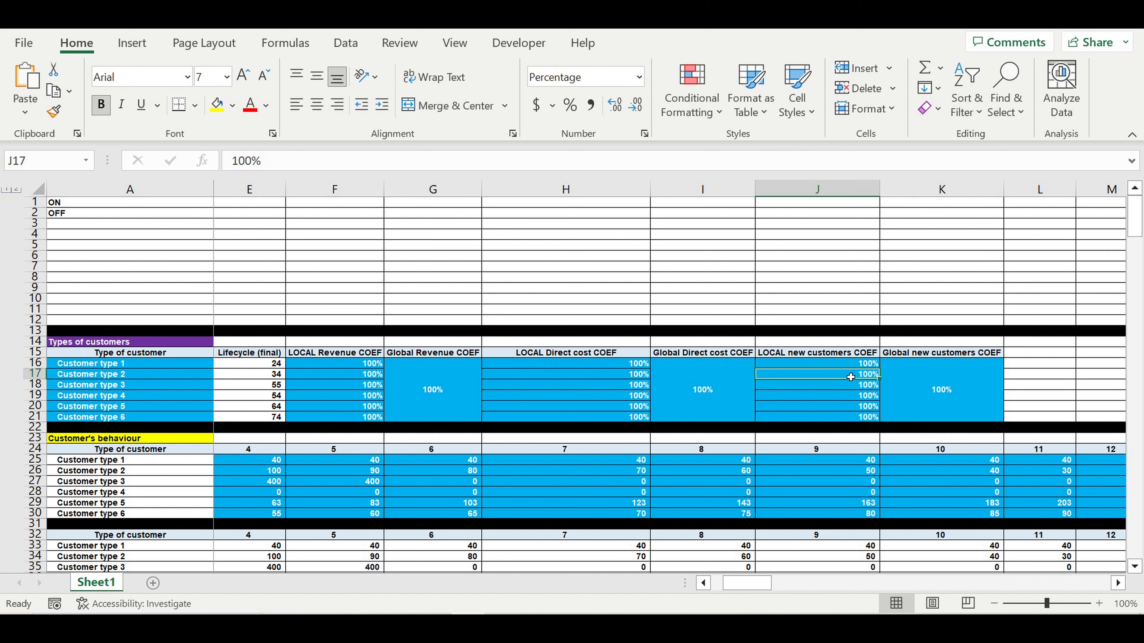
left_click_drag(109, 374, 131, 409)
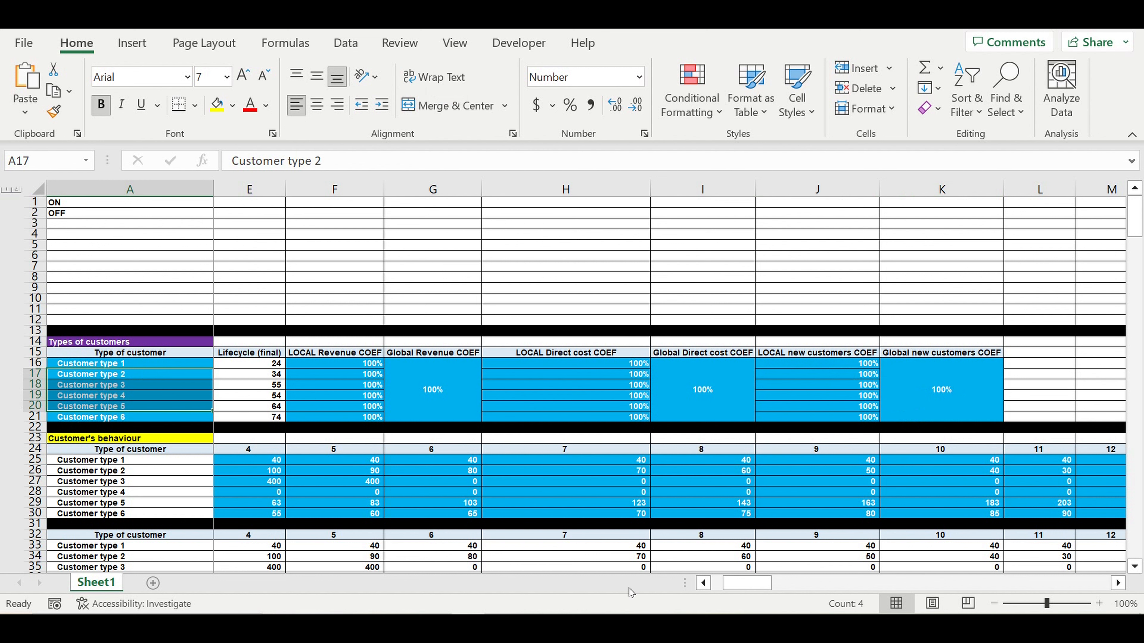
- Inspect Customer type 1's revenue values across the periods in the Revenues table
left_click_drag(732, 583, 715, 586)
left_click_drag(712, 590, 712, 590)
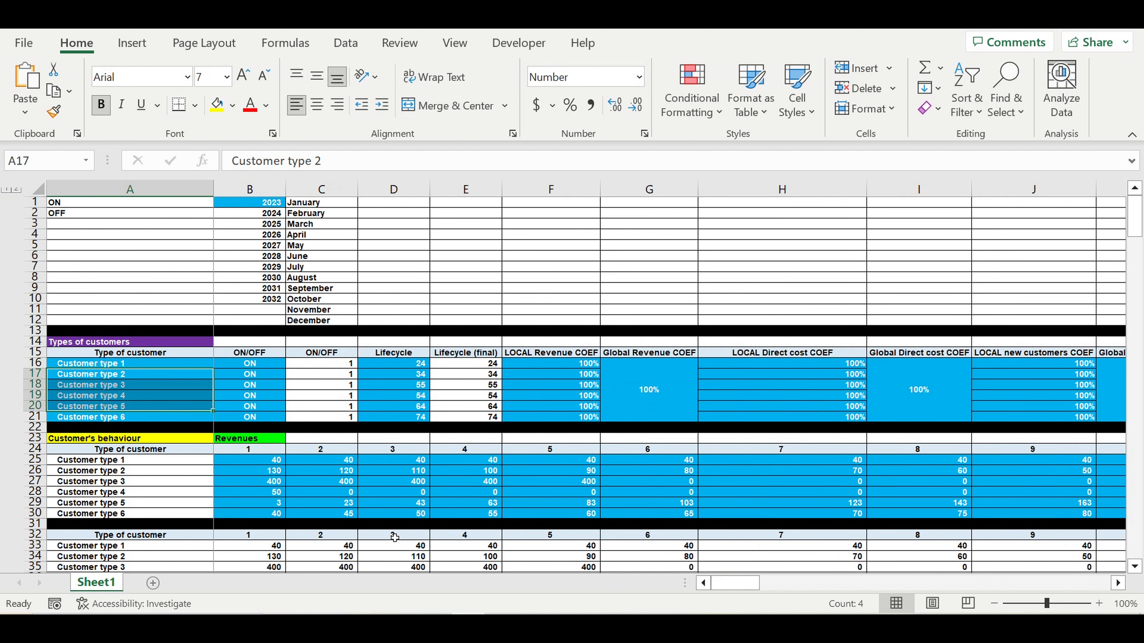
left_click_drag(265, 463, 324, 464)
key("Up")
key("Up")
scroll(375, 434, "down", 1)
scroll(375, 434, "down", 2)
left_click_drag(176, 364, 179, 418)
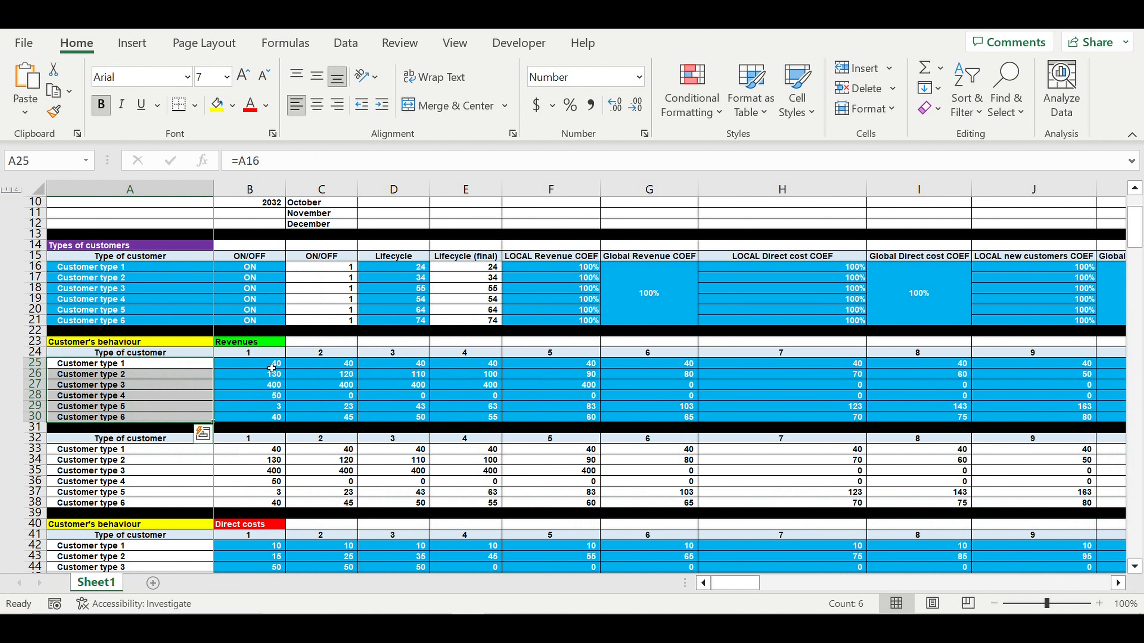
left_click_drag(272, 369, 1004, 369)
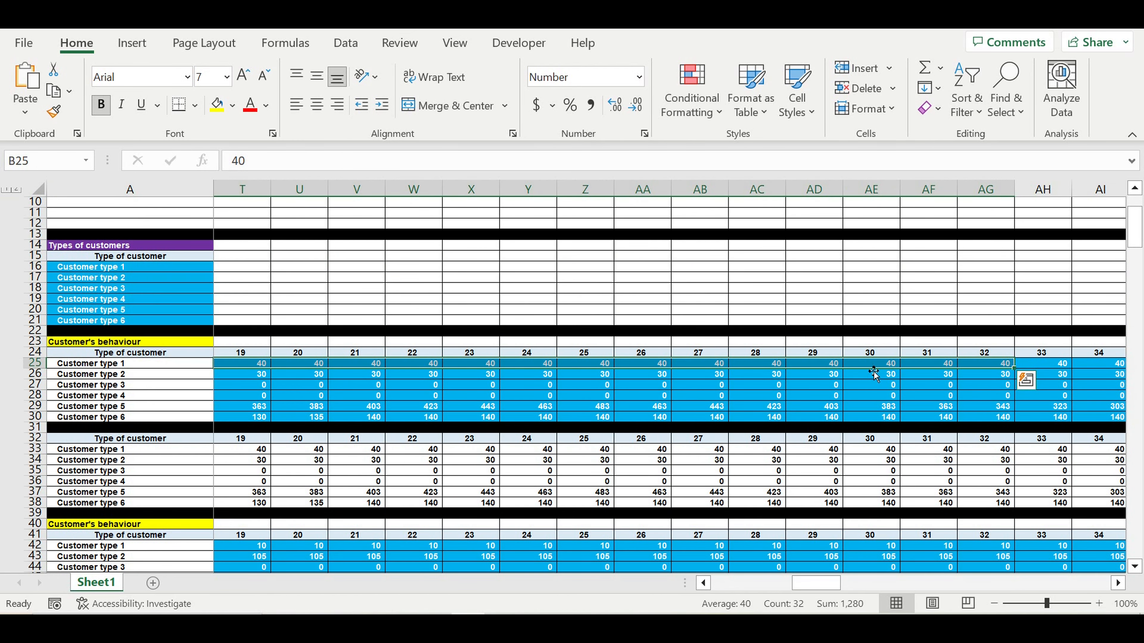
left_click_drag(935, 368, 662, 418)
left_click_drag(819, 587, 739, 585)
scroll(477, 456, "down", 4)
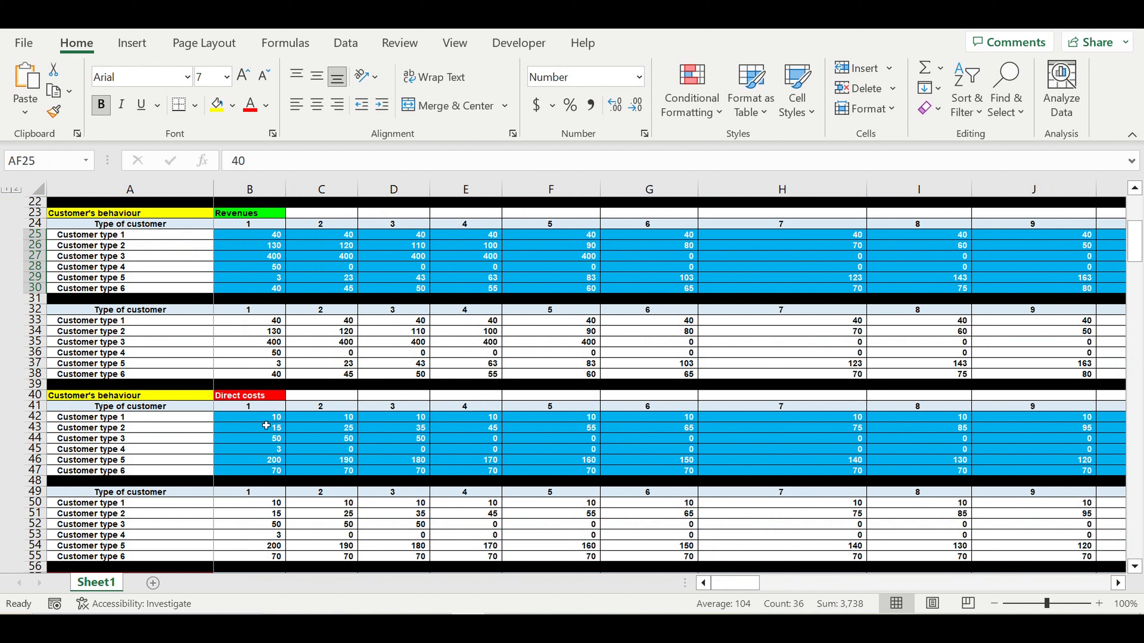
- Inspect direct cost values for the first seven periods and new customer counts from July 2023
left_click_drag(254, 420, 725, 473)
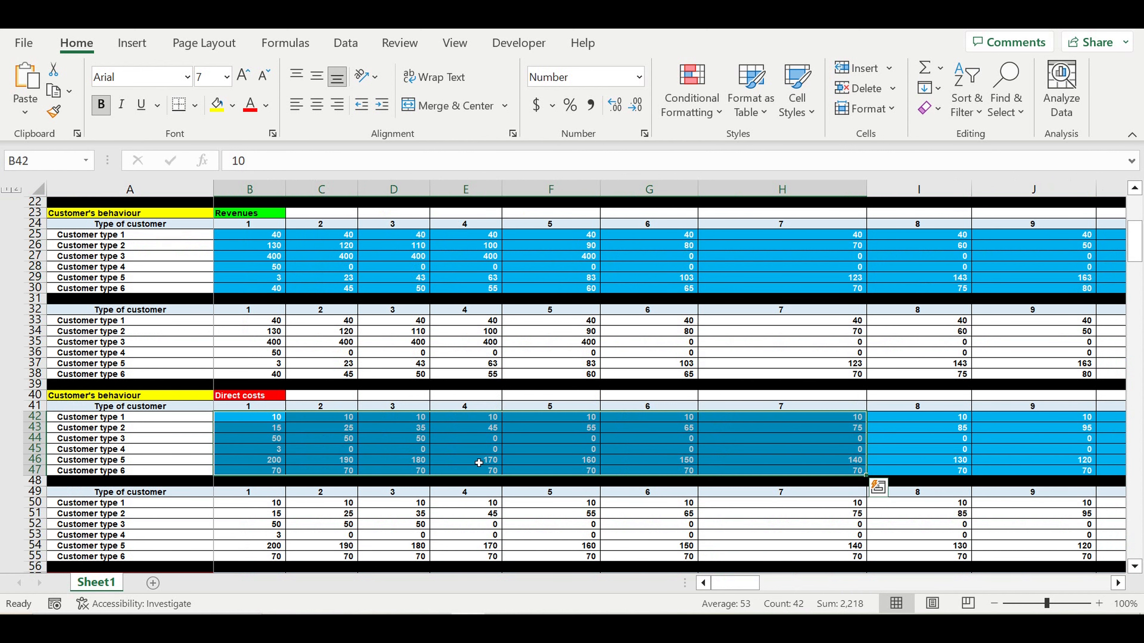
scroll(484, 464, "down", 6)
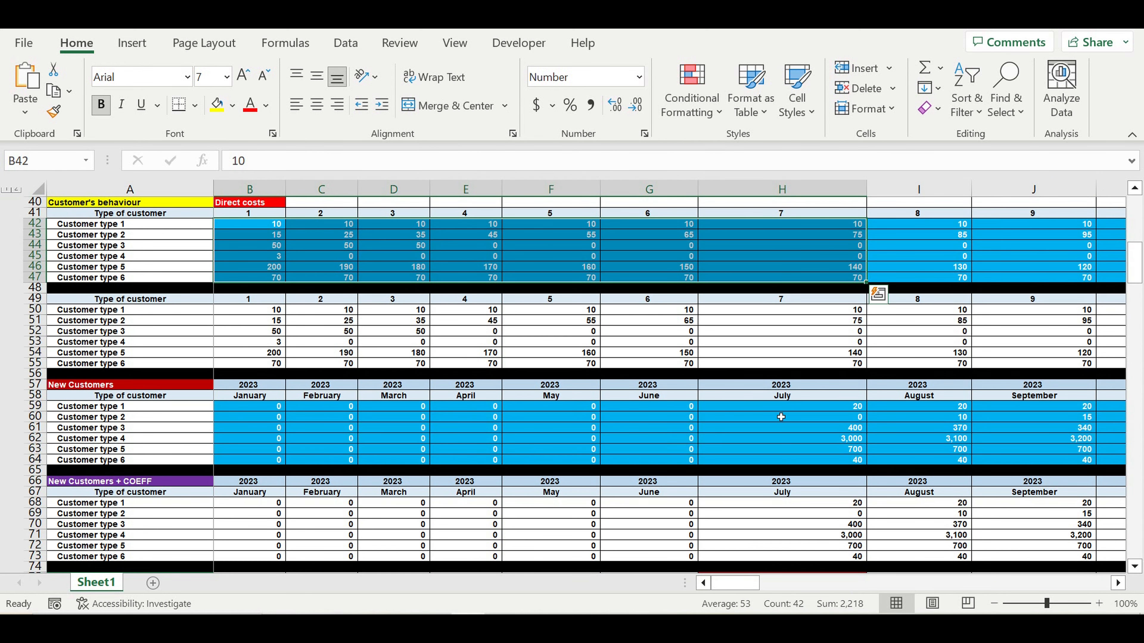
left_click_drag(842, 410, 1141, 461)
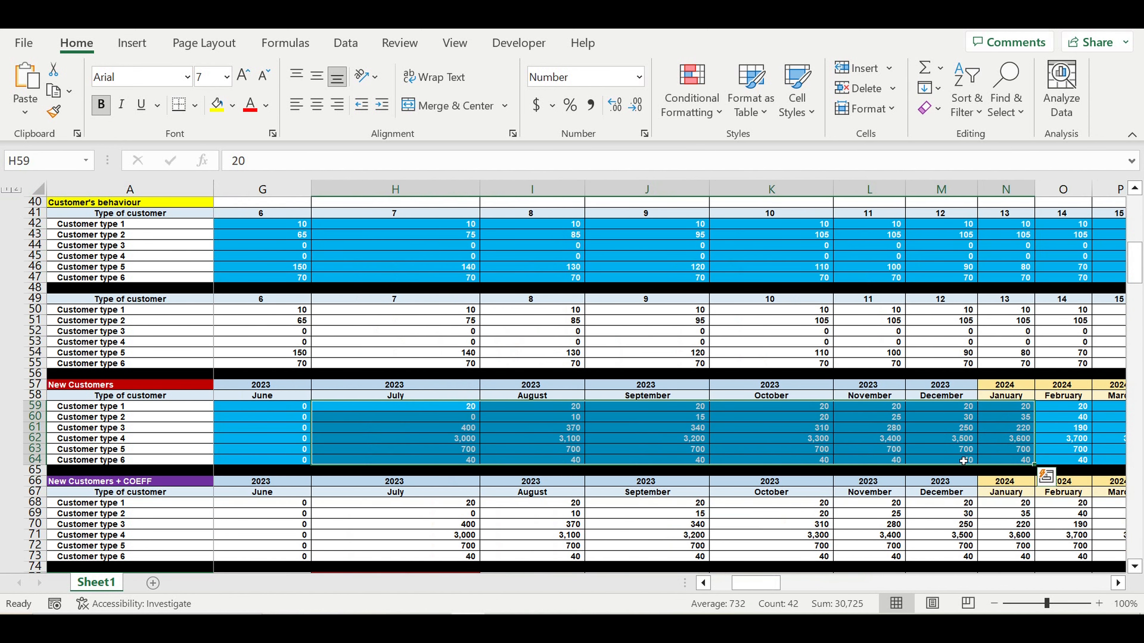
left_click(693, 439)
left_click_drag(473, 409, 1079, 462)
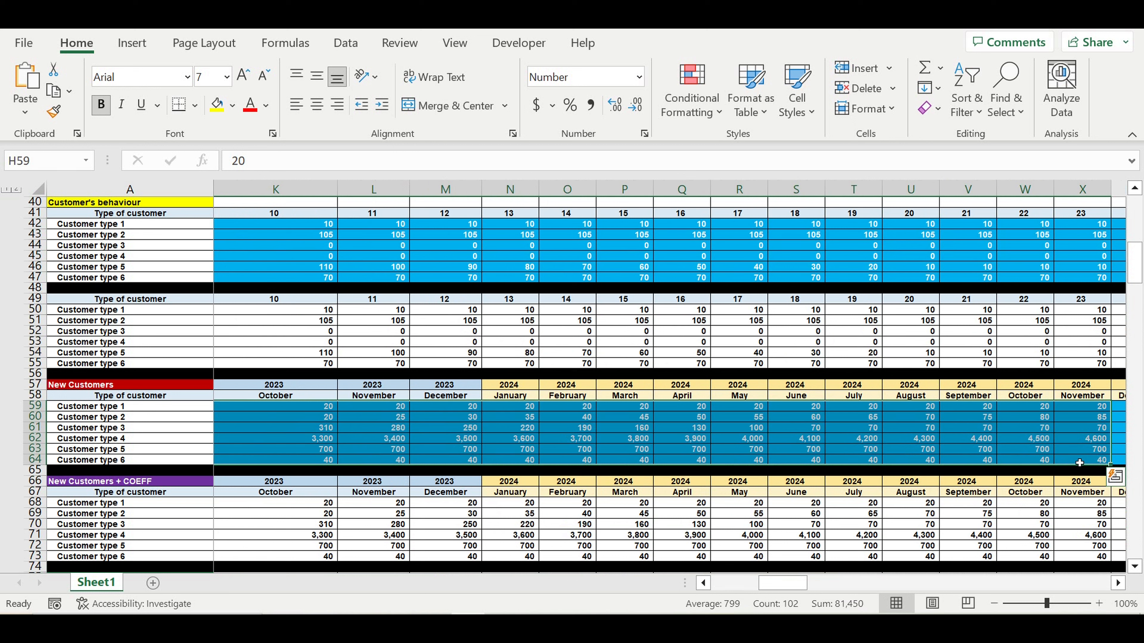
- Step through the 2024 and 2025 new customer counts for customer types 1–2
left_click(688, 411)
key("Right")
key("Right")
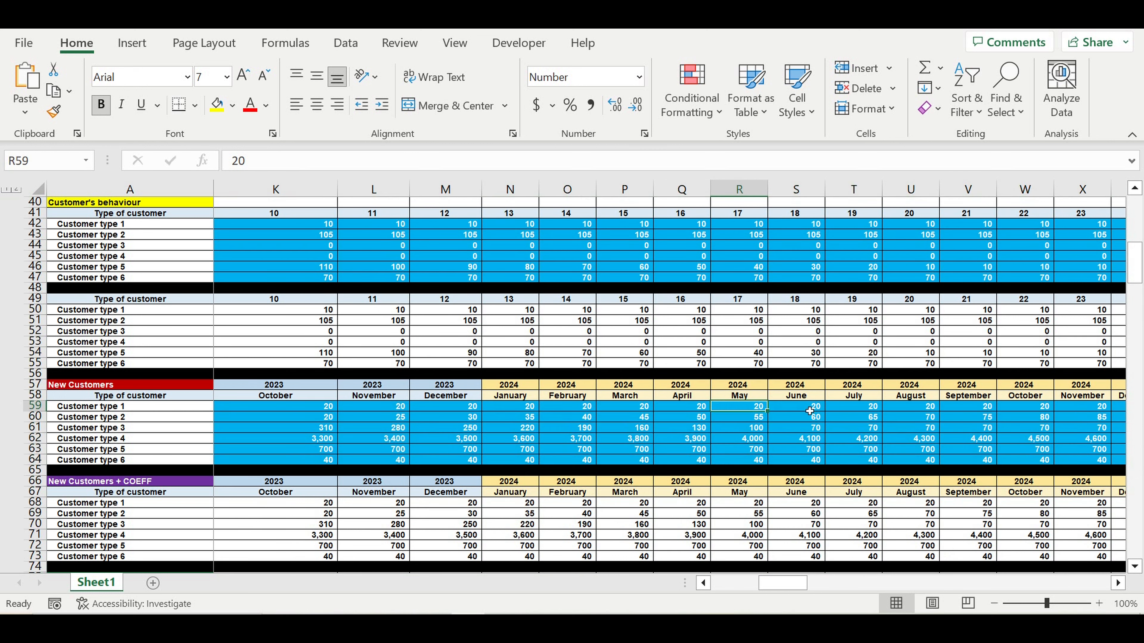
key("Right")
key("Left")
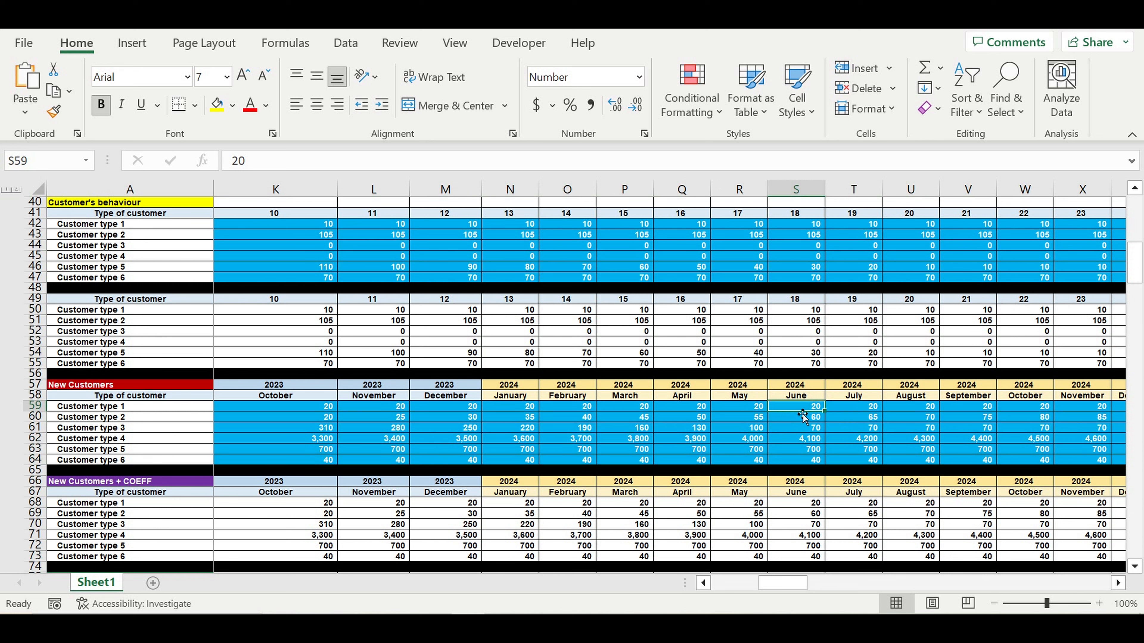
left_click_drag(798, 411, 1083, 412)
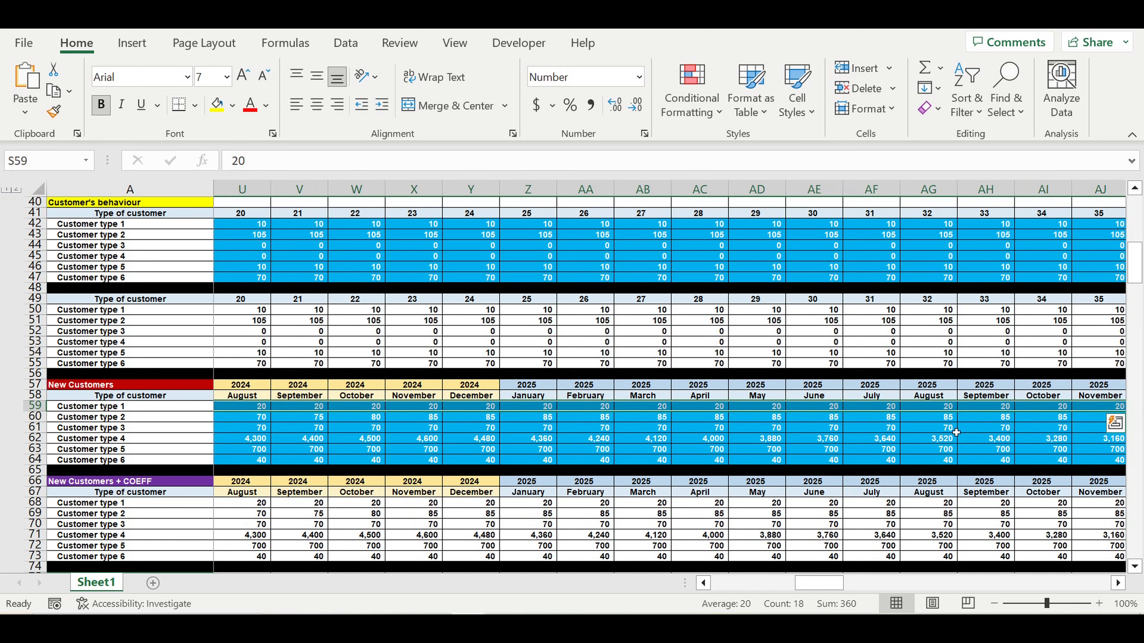
left_click(661, 410)
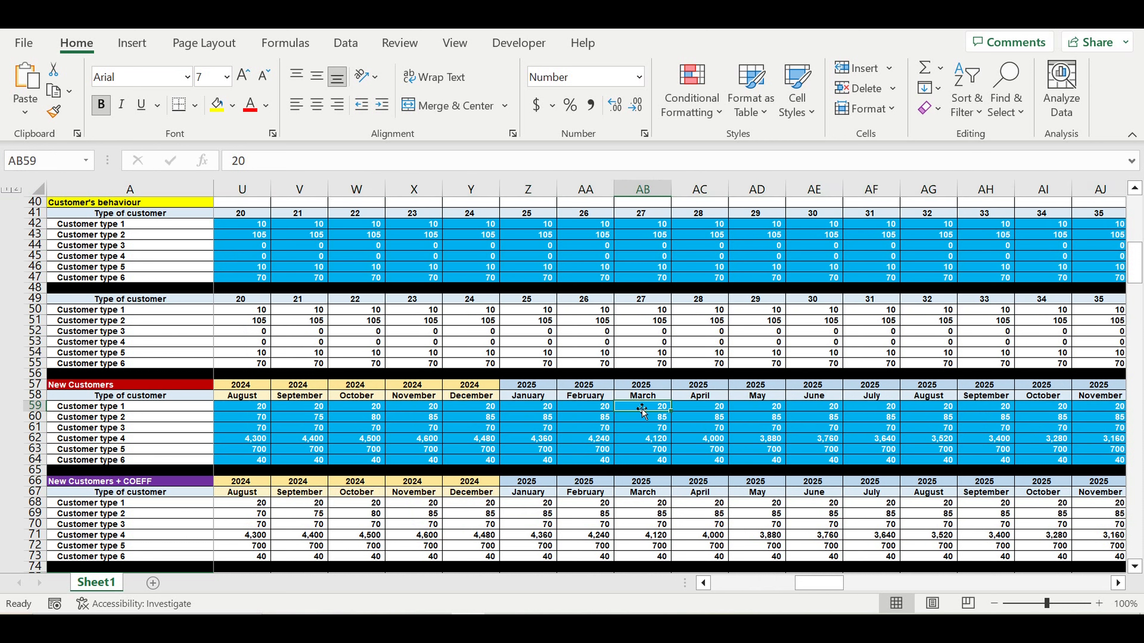
left_click(652, 410)
left_click_drag(652, 410, 1092, 416)
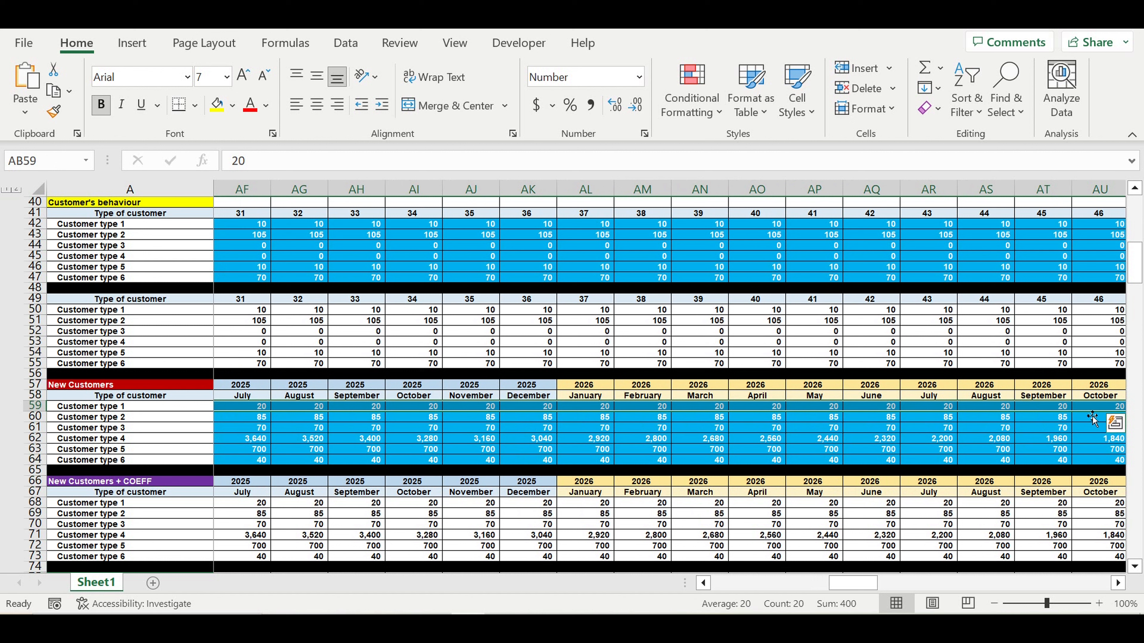
left_click(91, 408)
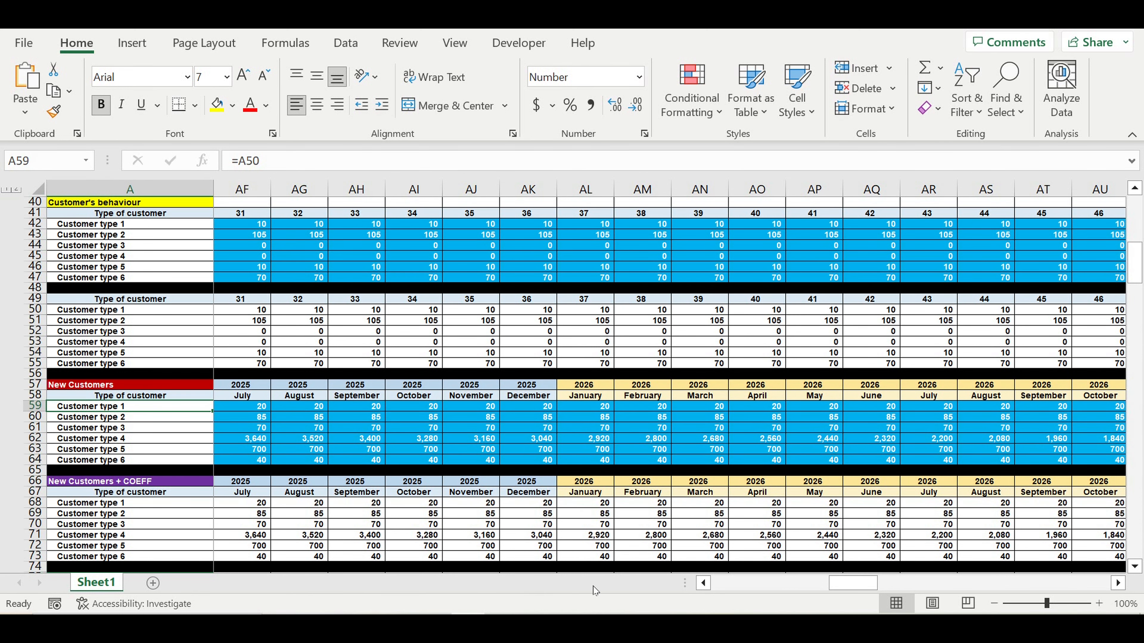
- Scroll down past the Revenues consolidated block to the consolidated direct cost rows
left_click_drag(854, 583, 693, 585)
left_click(159, 386)
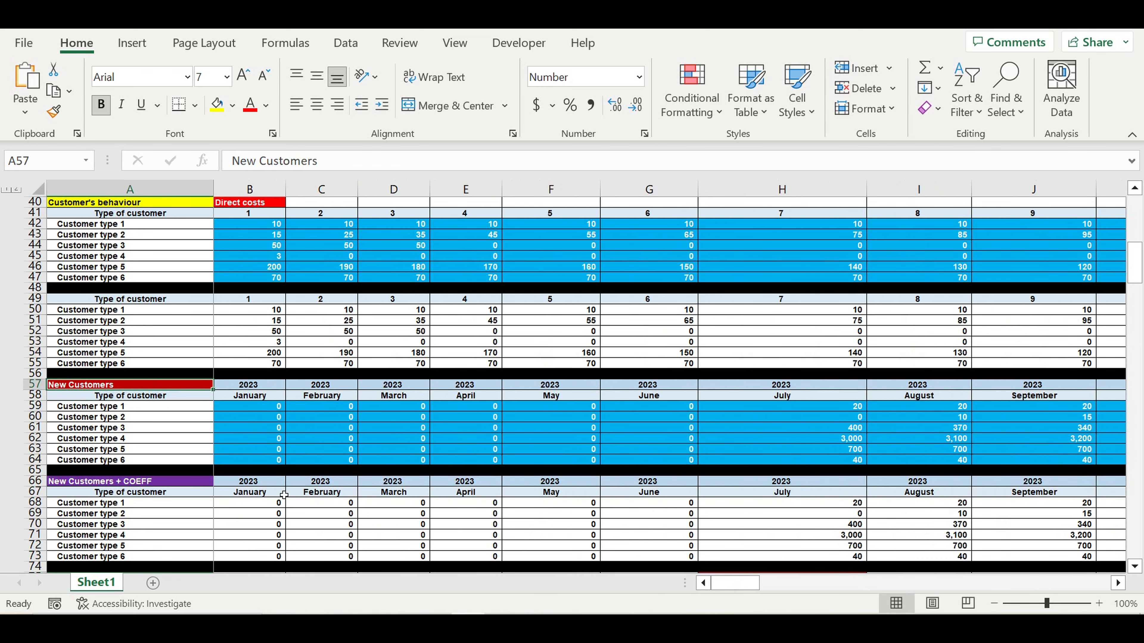
scroll(258, 487, "down", 7)
scroll(258, 487, "down", 13)
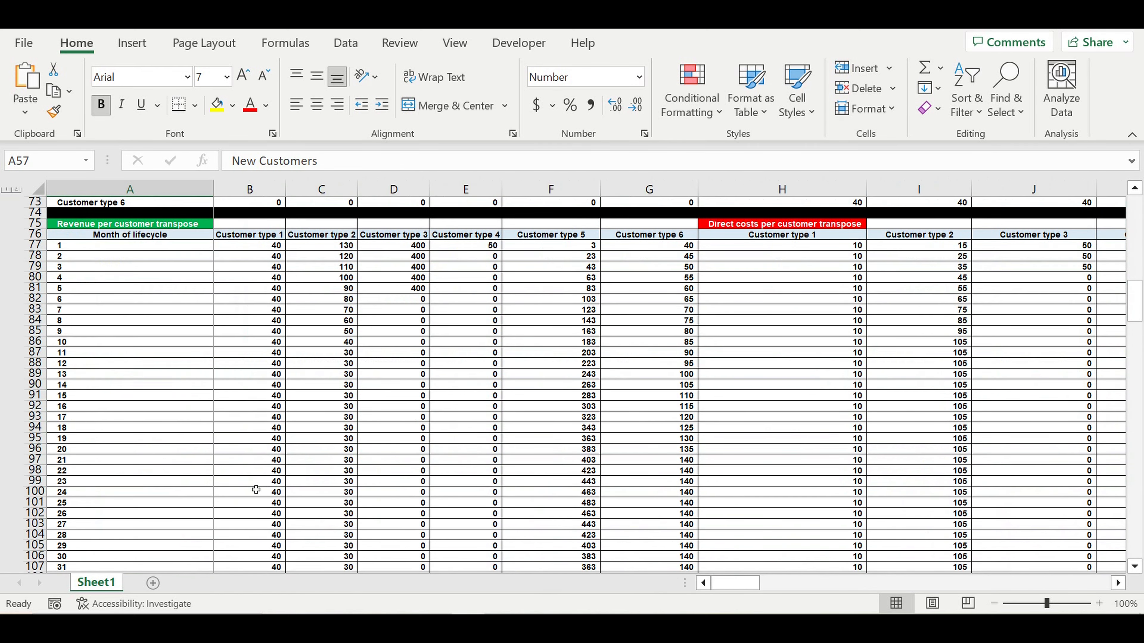
scroll(256, 489, "down", 20)
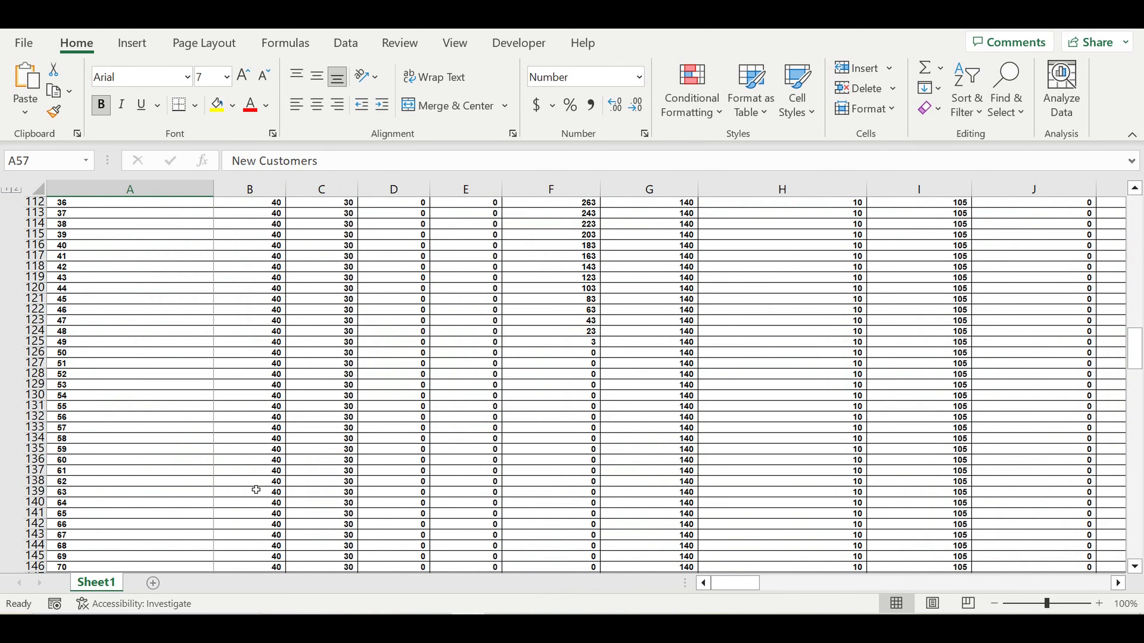
scroll(256, 489, "down", 11)
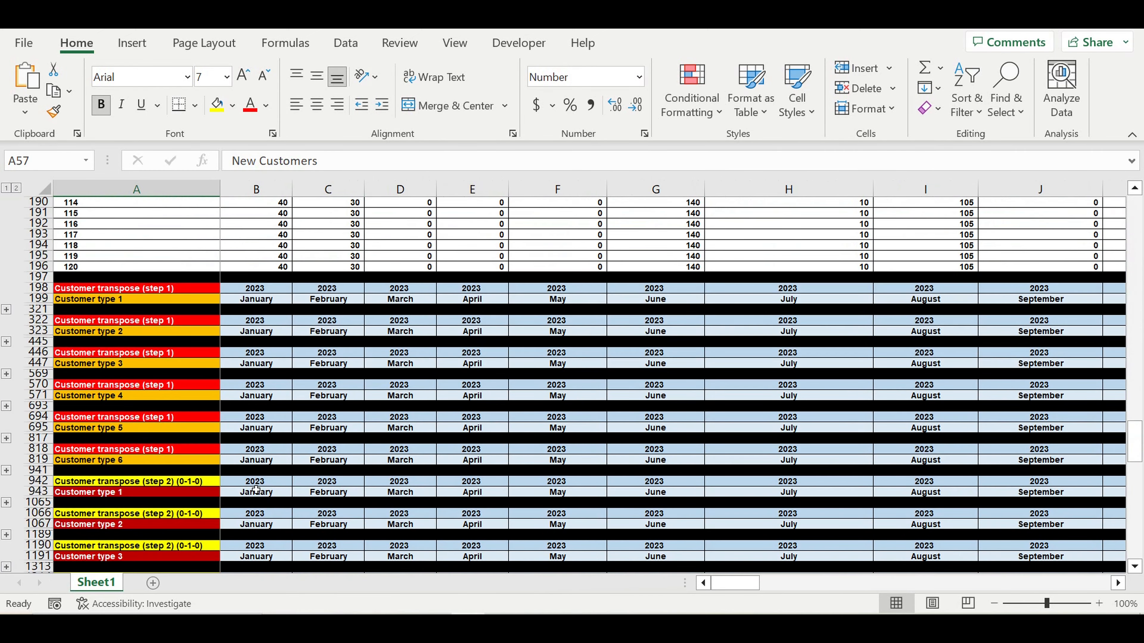
scroll(256, 490, "down", 12)
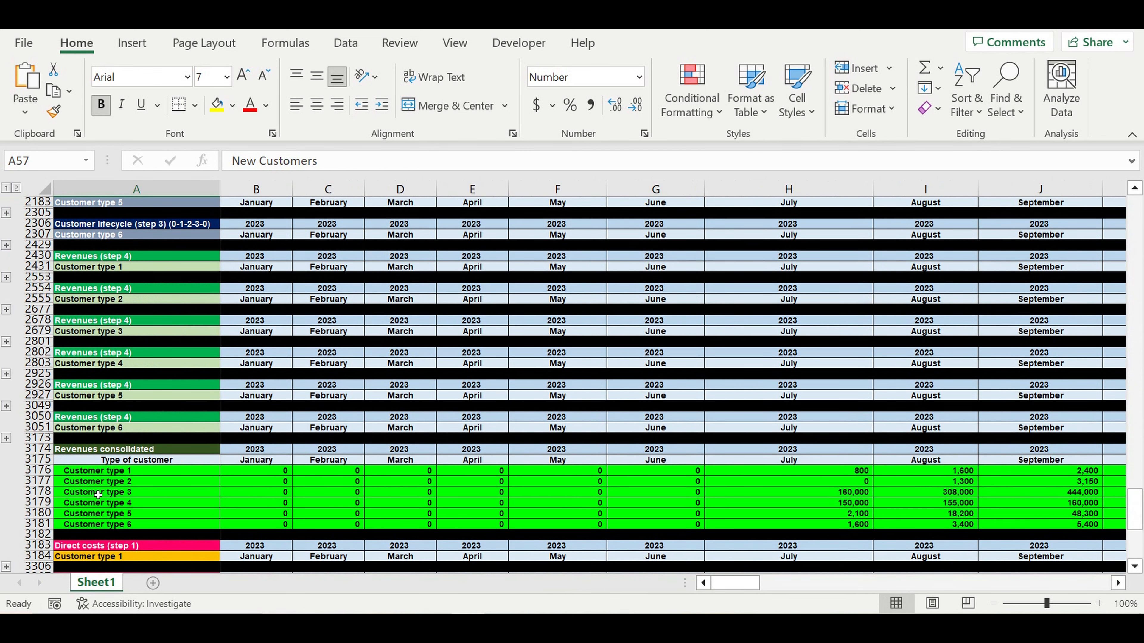
left_click_drag(38, 449, 36, 534)
left_click_drag(131, 471, 146, 525)
scroll(148, 518, "down", 1)
scroll(148, 490, "down", 14)
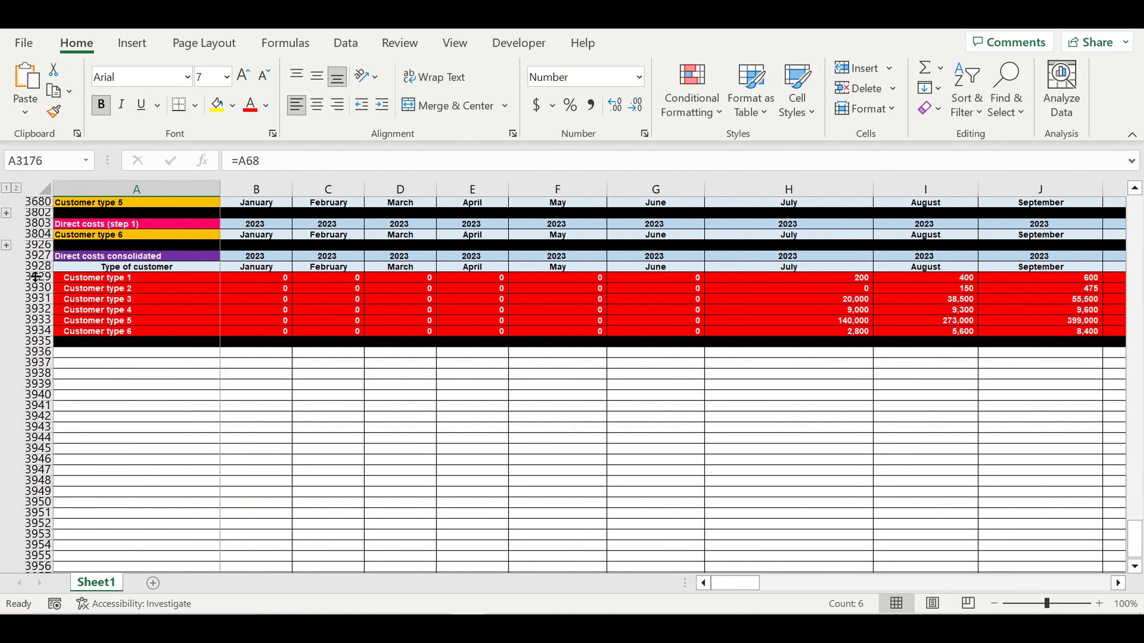
left_click_drag(35, 277, 36, 333)
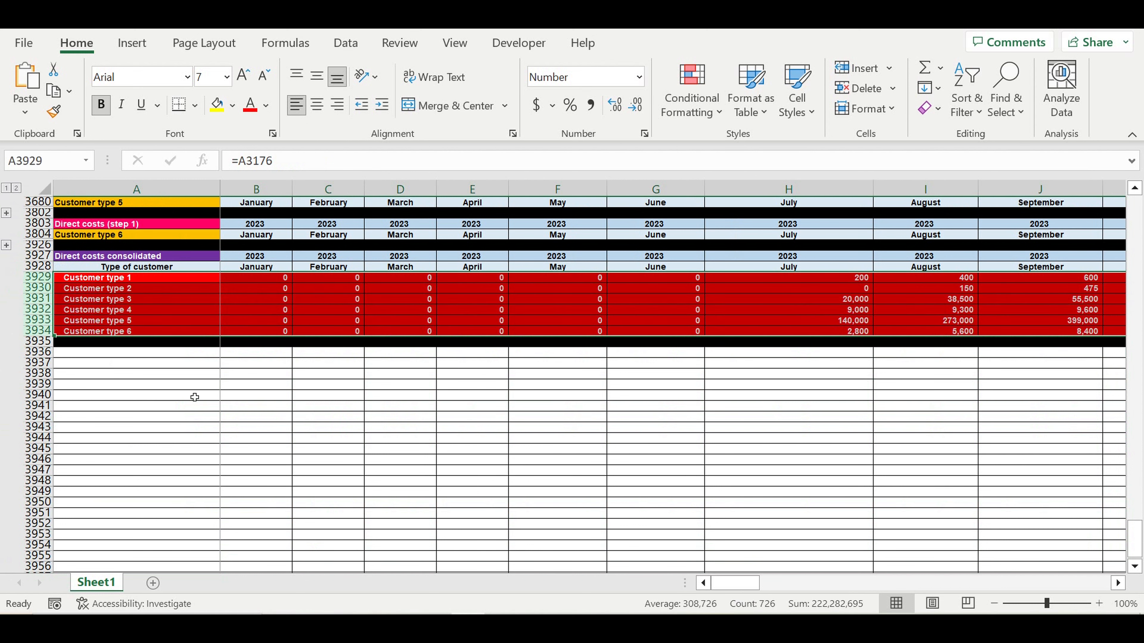
- Copy the Customer type 1 Direct costs (step 1) rows 3183–3306 and paste them at row 3936
left_click(195, 397)
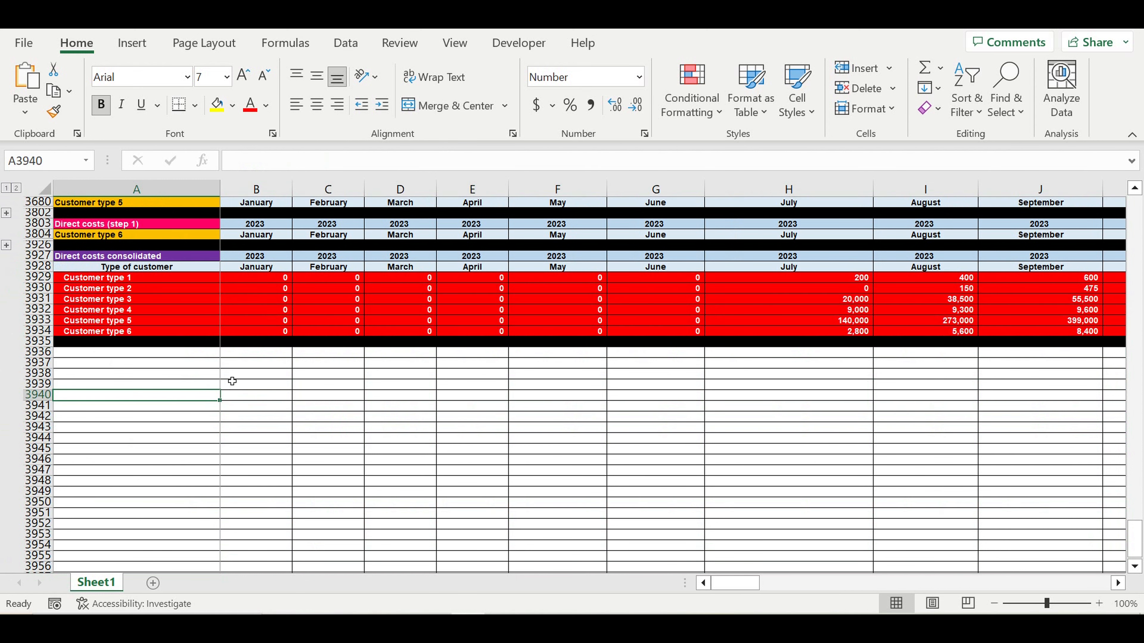
scroll(232, 379, "up", 3)
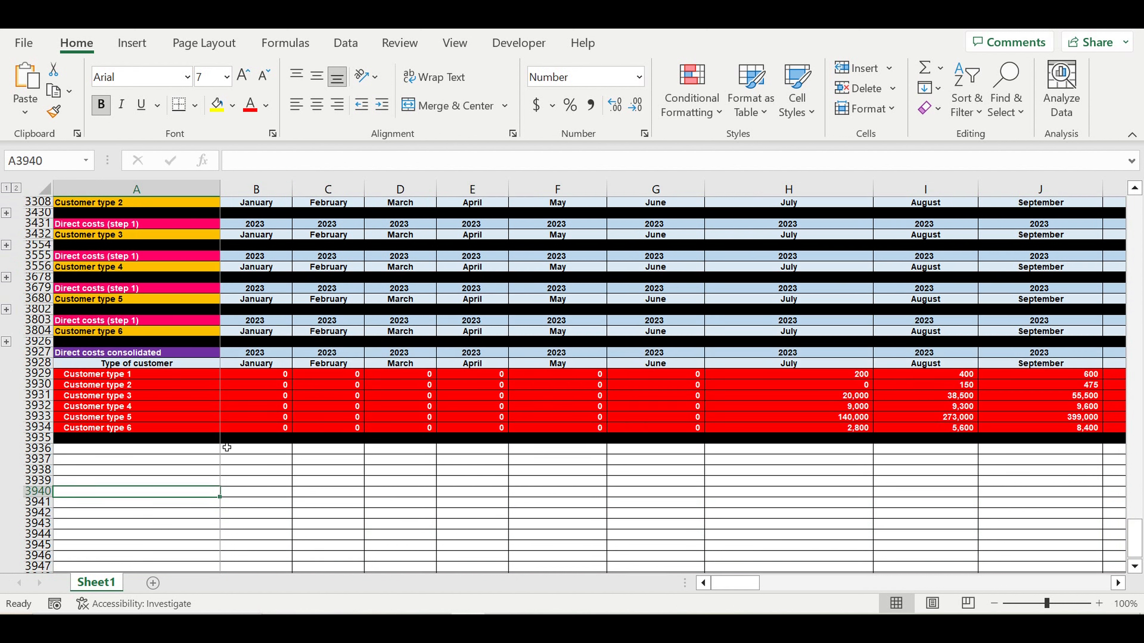
left_click(210, 454)
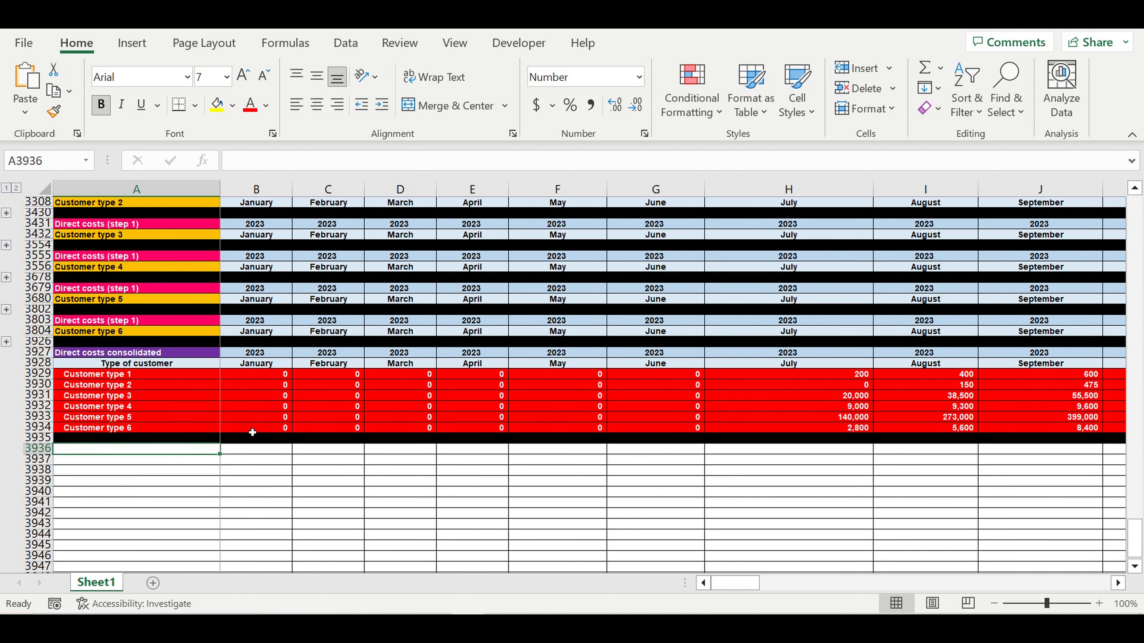
scroll(252, 432, "up", 5)
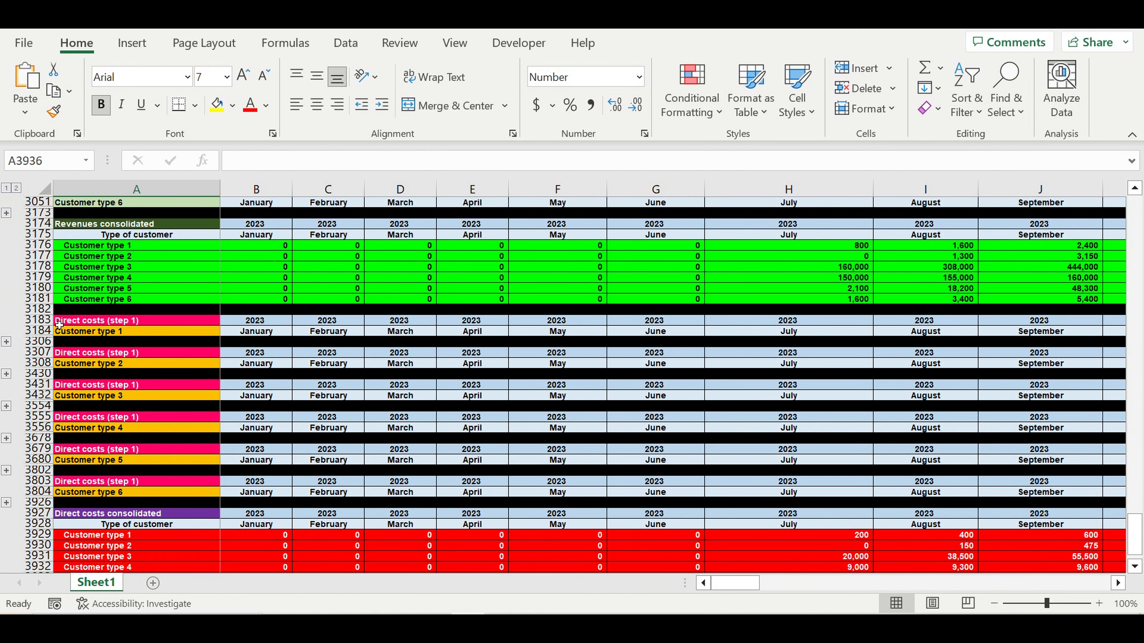
left_click_drag(40, 320, 69, 334)
key("ctrl+c")
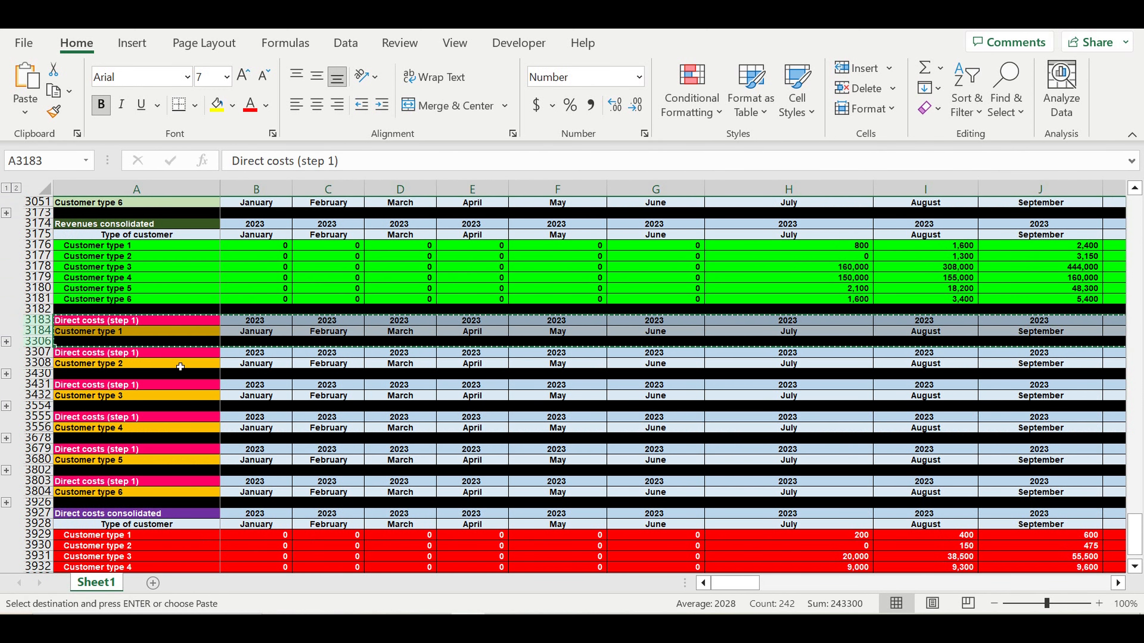
left_click(180, 367)
scroll(167, 494, "down", 3)
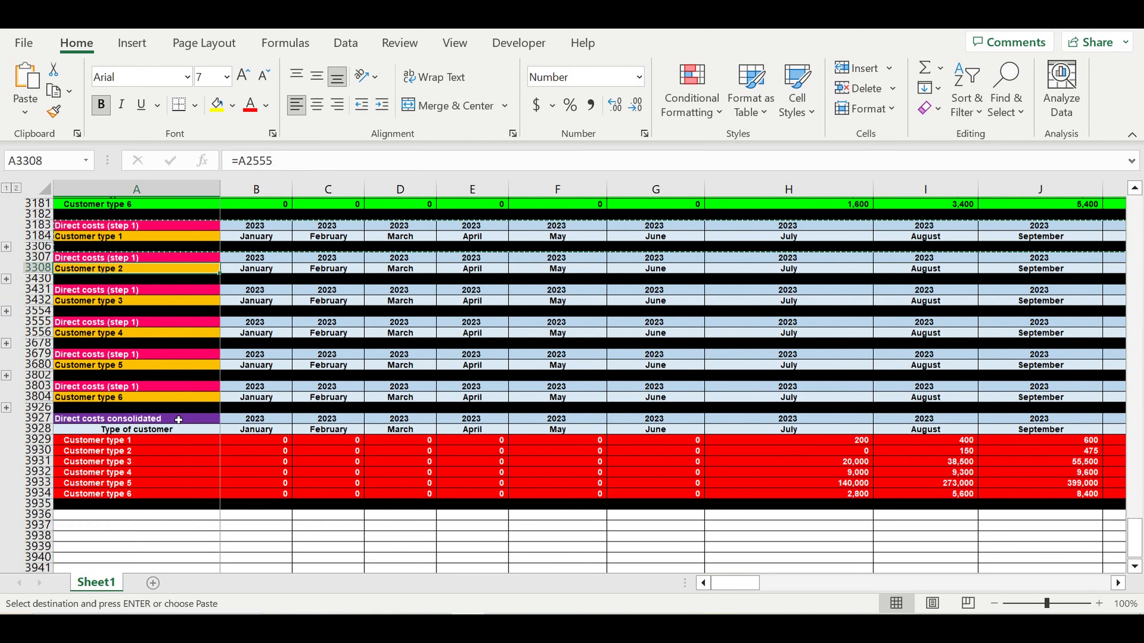
scroll(166, 493, "down", 1)
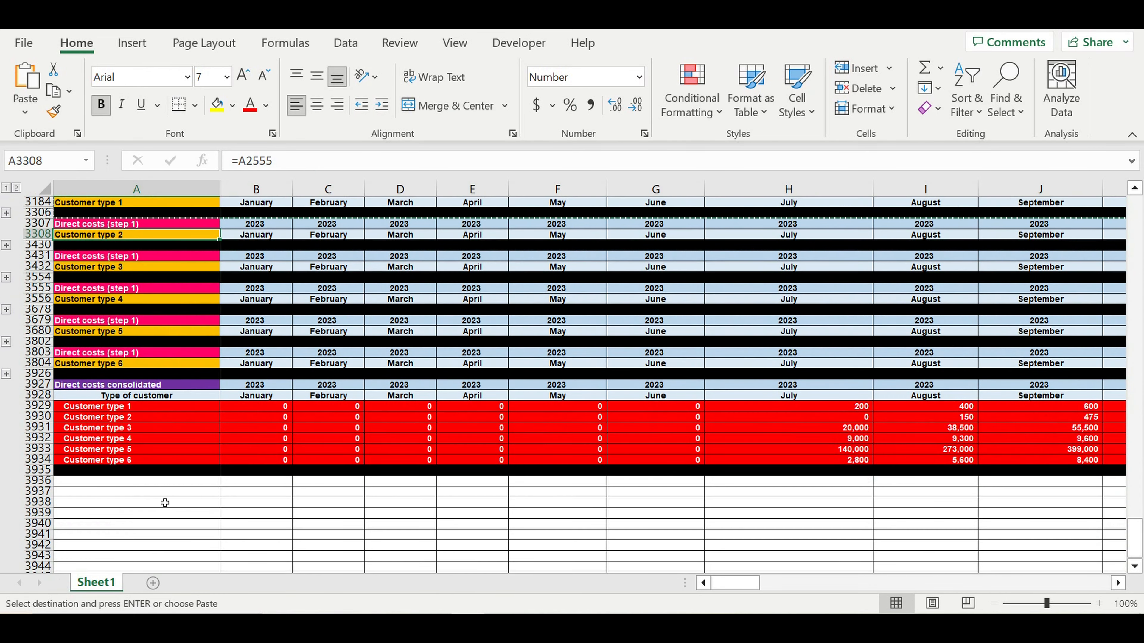
left_click(138, 482)
key("ctrl+v")
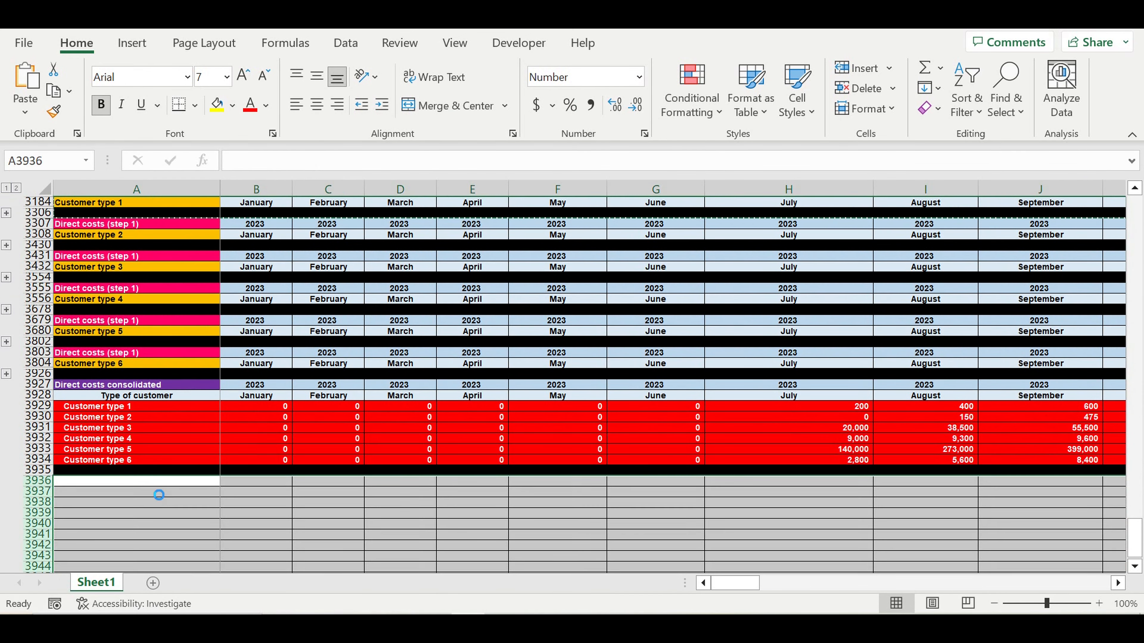
left_click(319, 524)
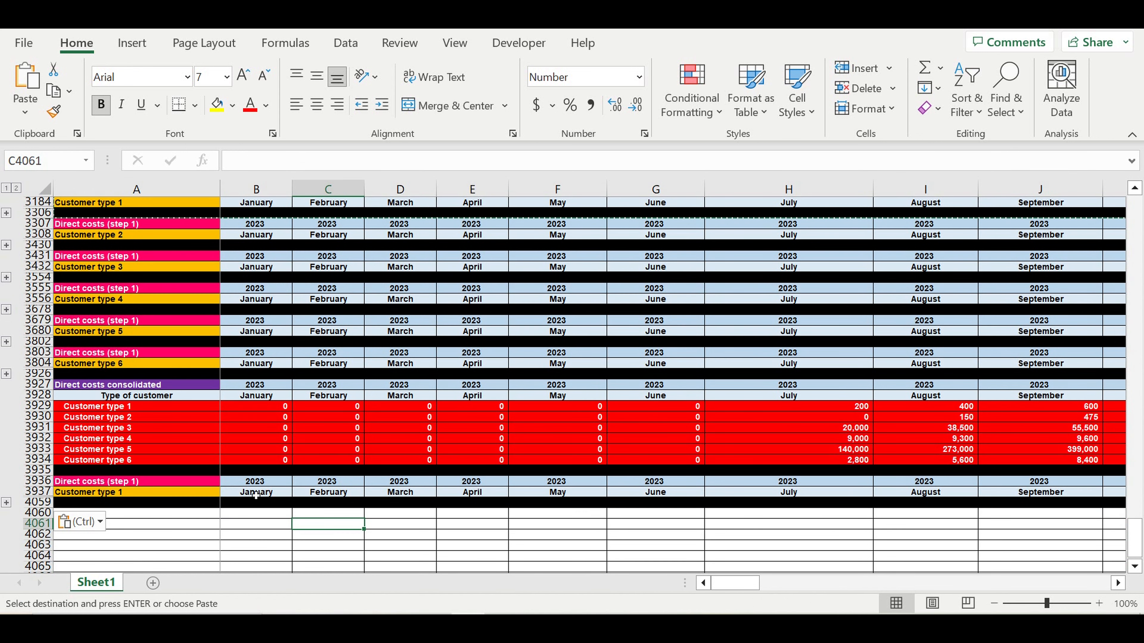
- Link the new block's first month heading B3936 to the original with =B3183
left_click(260, 483)
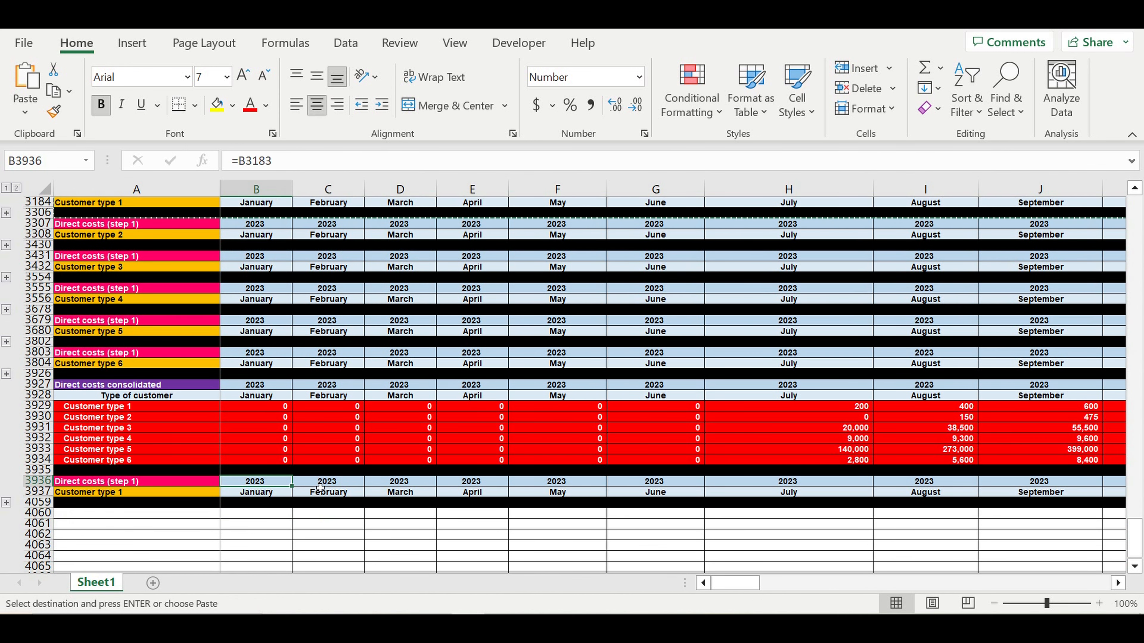
type("=")
scroll(323, 464, "up", 3)
left_click(252, 287)
key("Return")
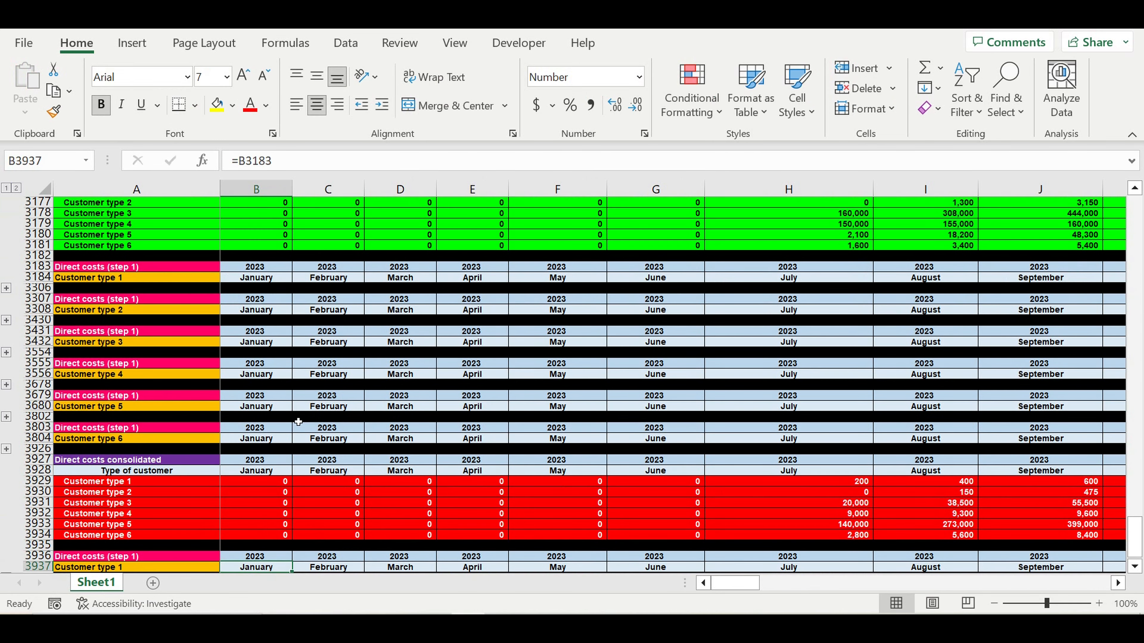
scroll(299, 424, "down", 3)
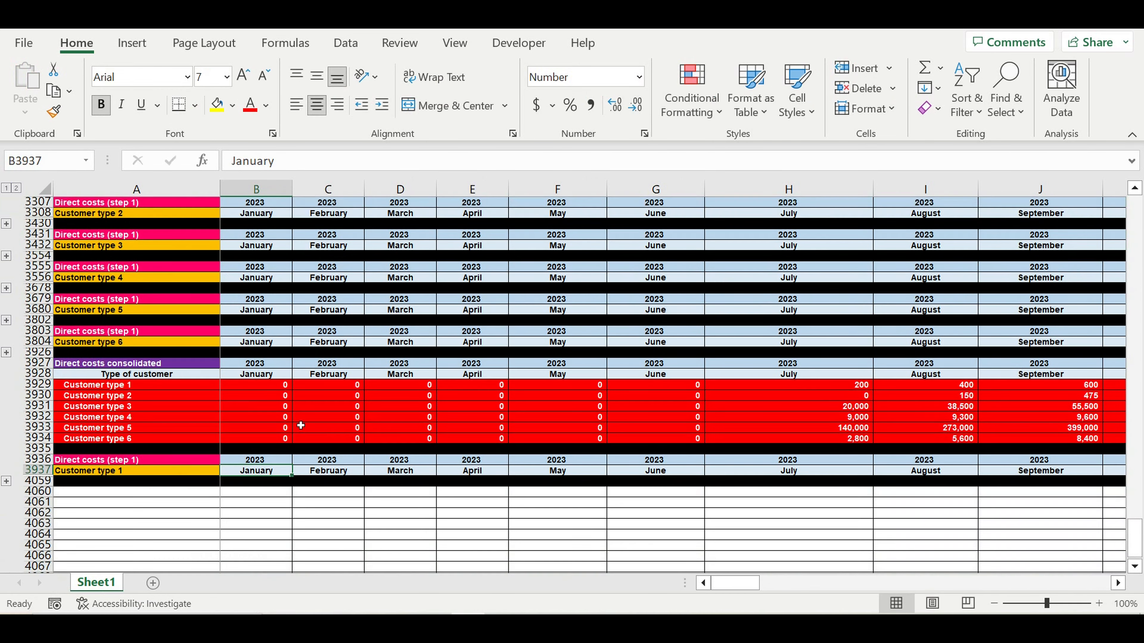
- Rename the copied block's title in A3936 from Direct costs (step 1) to 'Amount of customers'
left_click(189, 464)
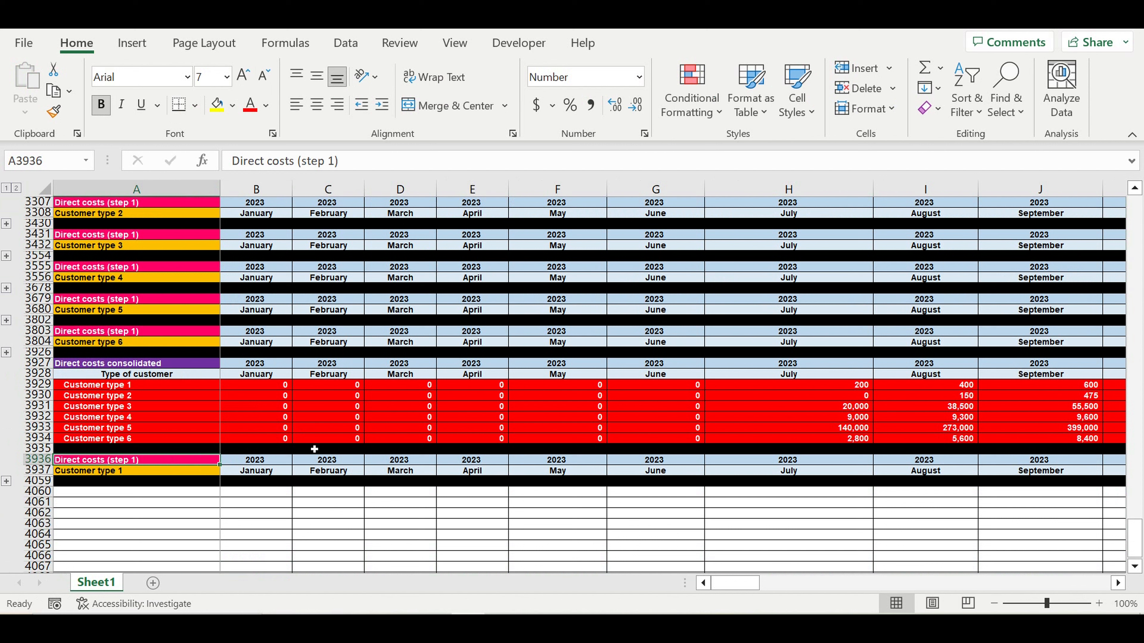
type("New")
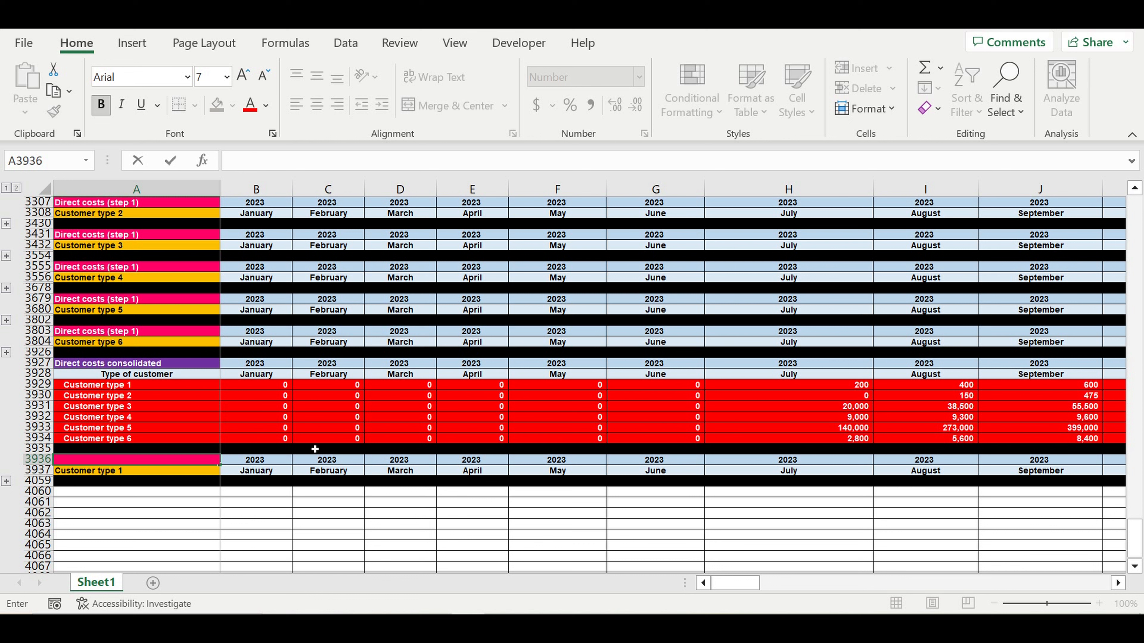
type("ount of customers")
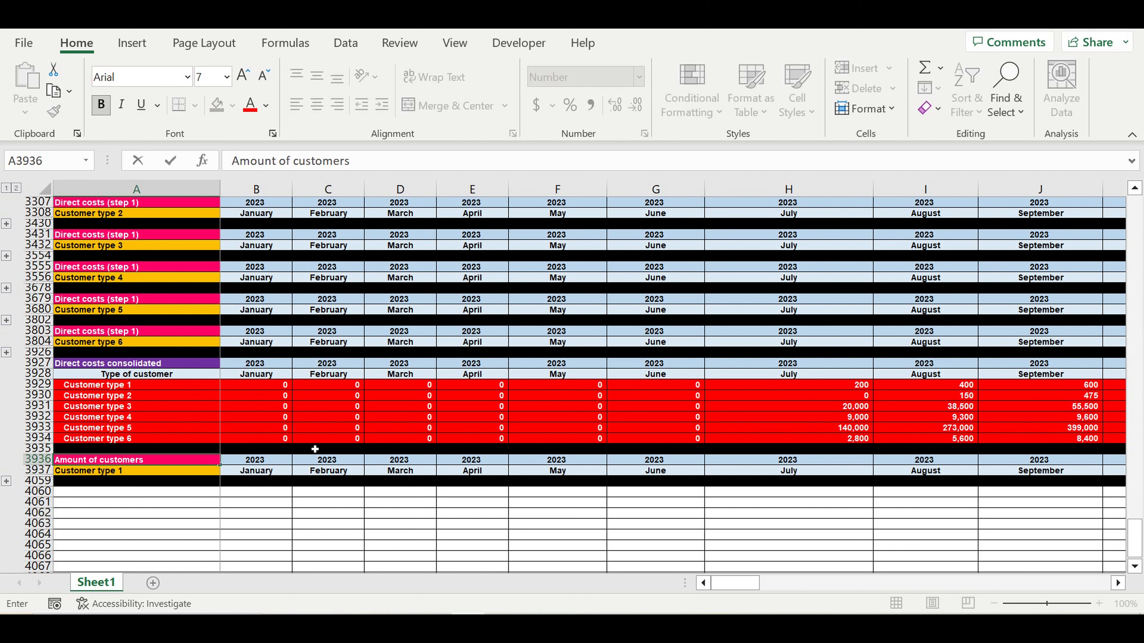
key("Return")
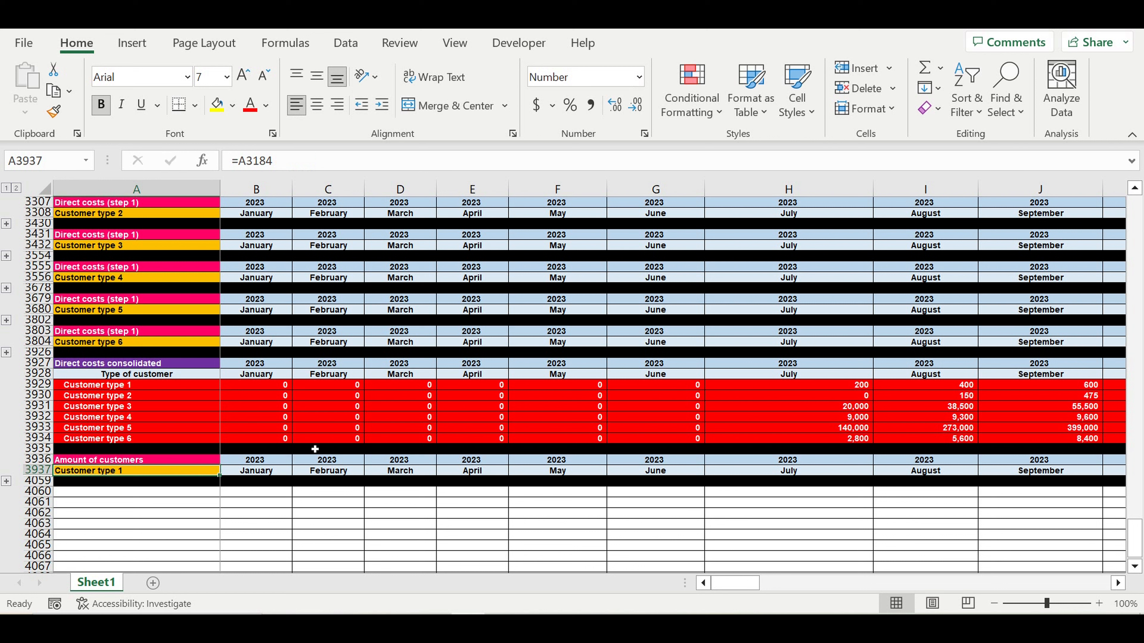
left_click(131, 461)
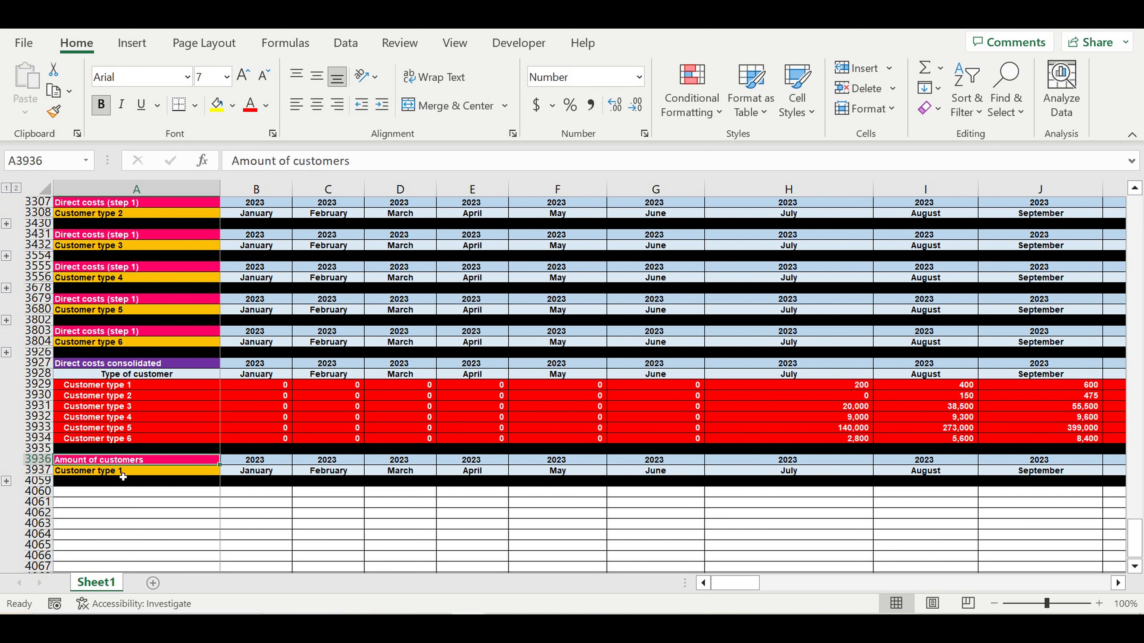
- Give the Amount of customers header cell a dark blue-grey fill
left_click(118, 472)
left_click(181, 460)
left_click(234, 107)
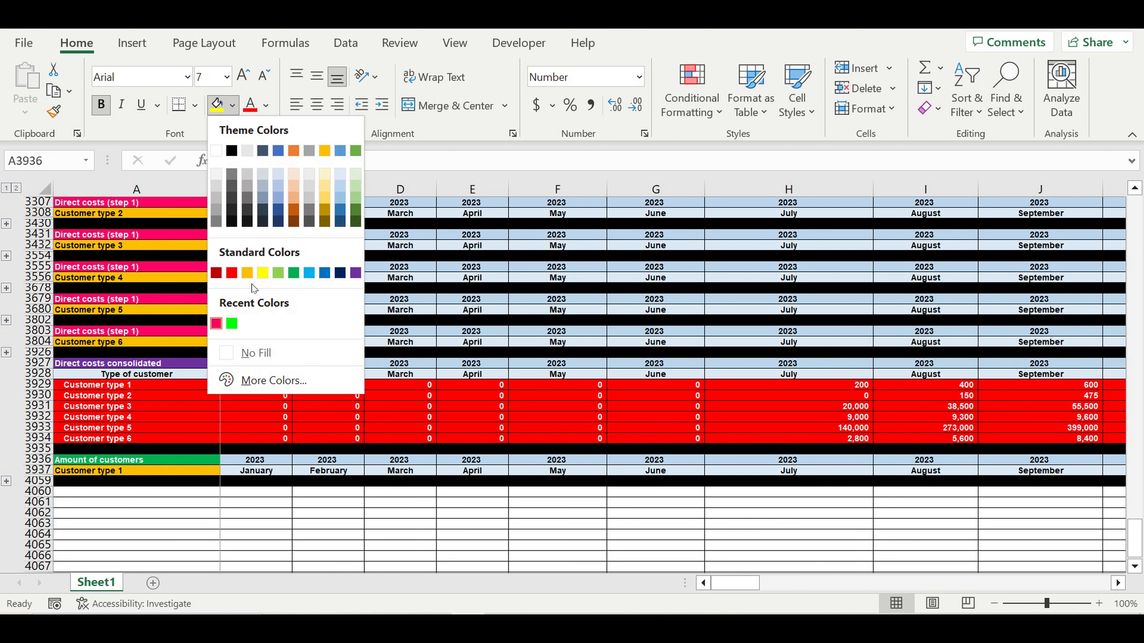
left_click(313, 201)
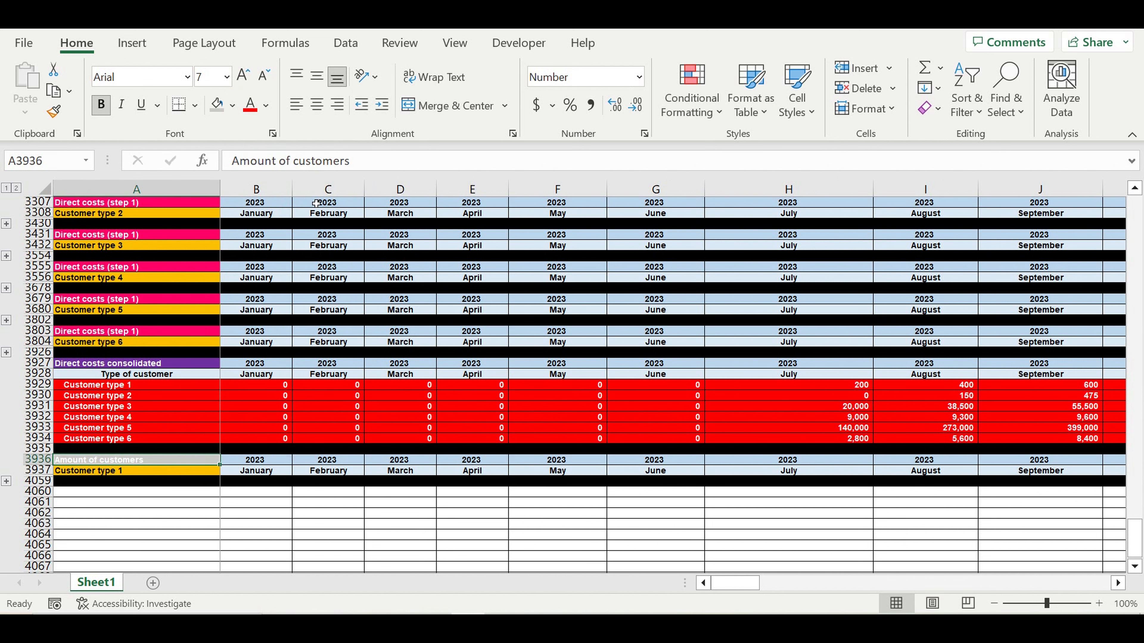
left_click(232, 105)
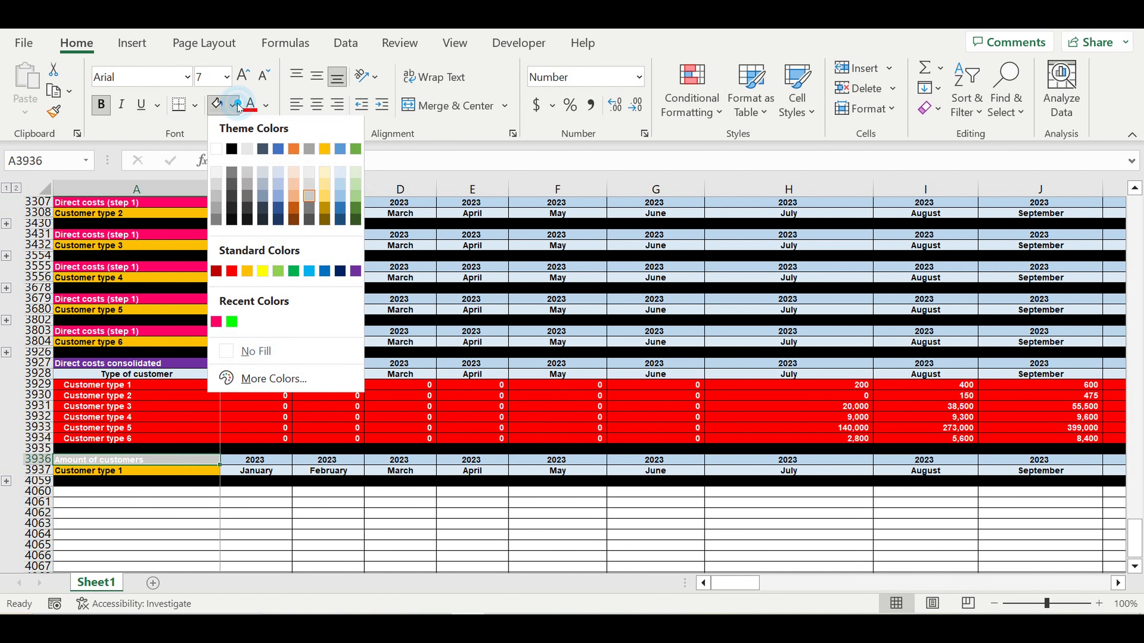
left_click(262, 209)
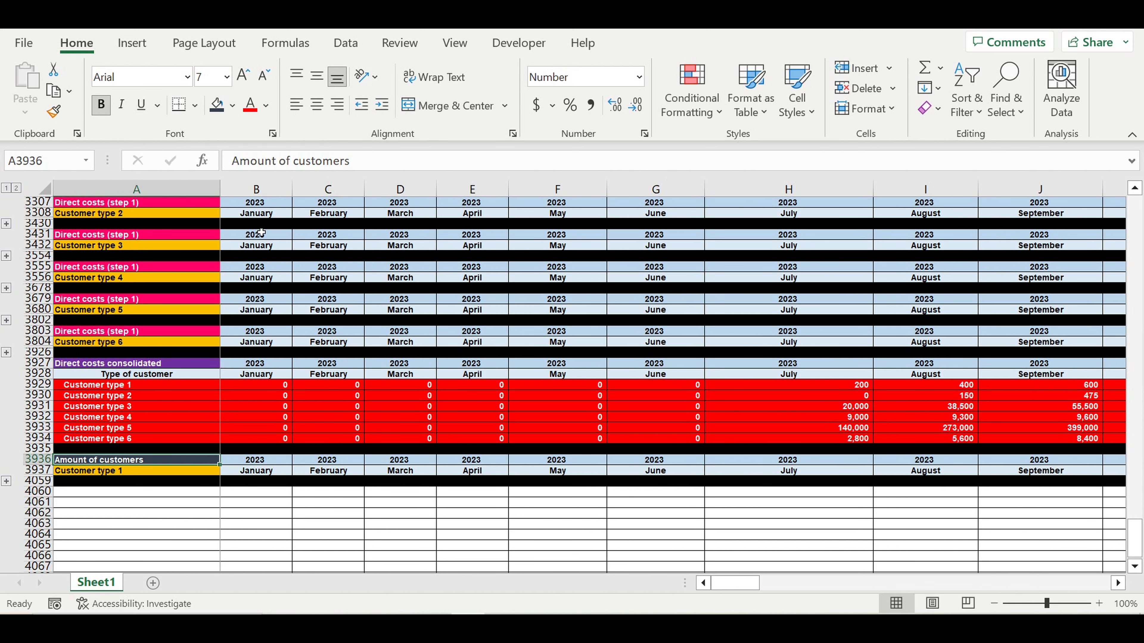
- Format the Customer type 1 label cell with a blue fill and white text
left_click(193, 471)
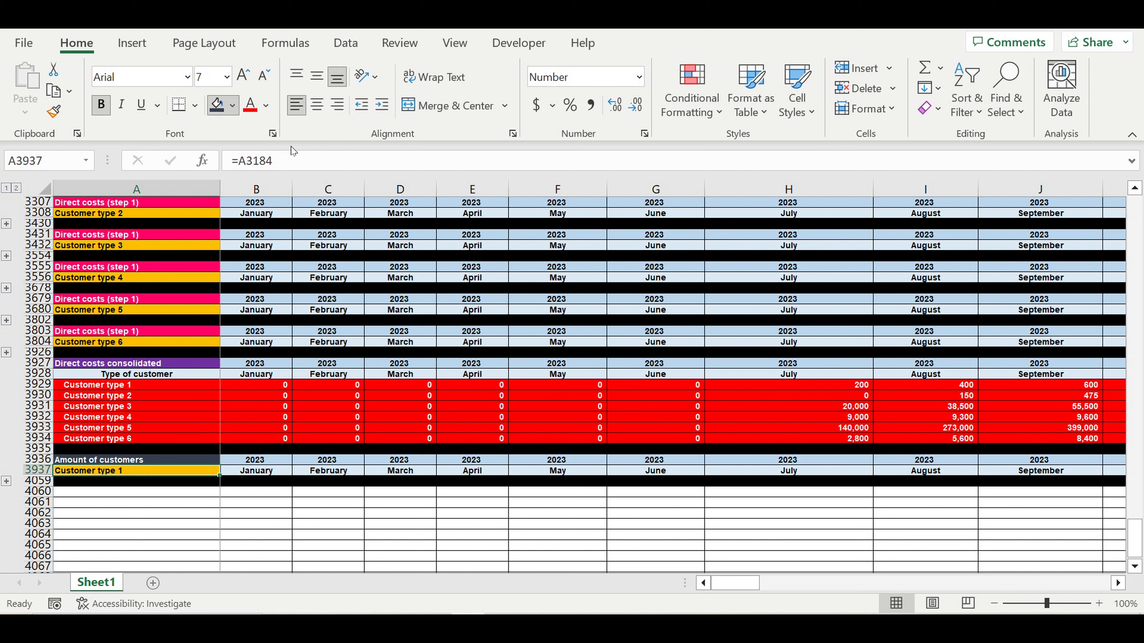
left_click(233, 105)
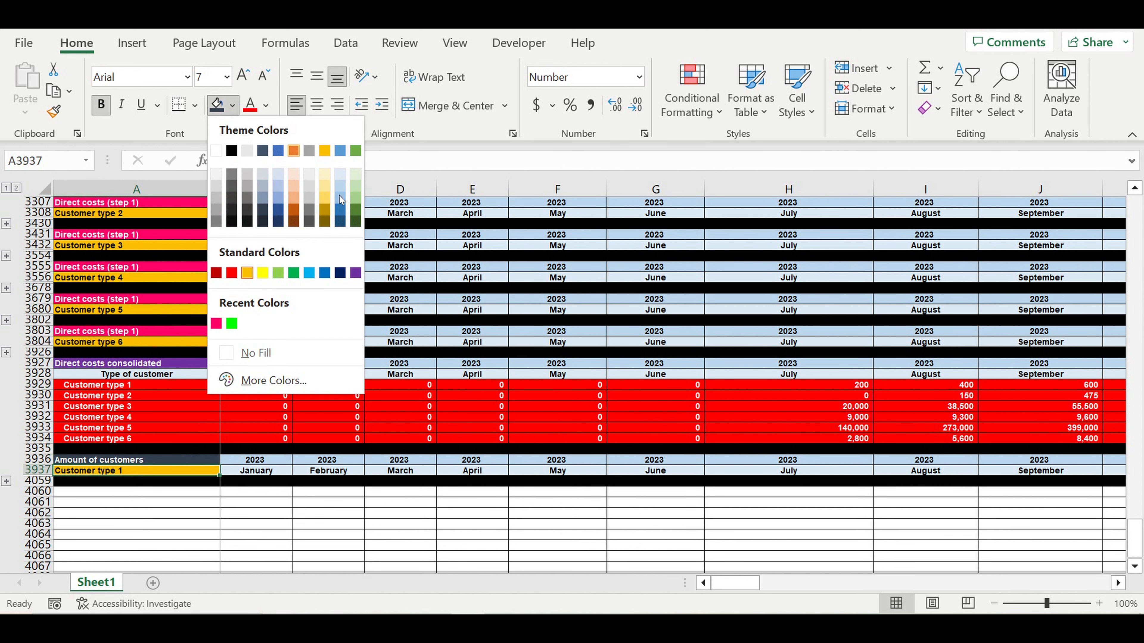
left_click(340, 209)
left_click(270, 113)
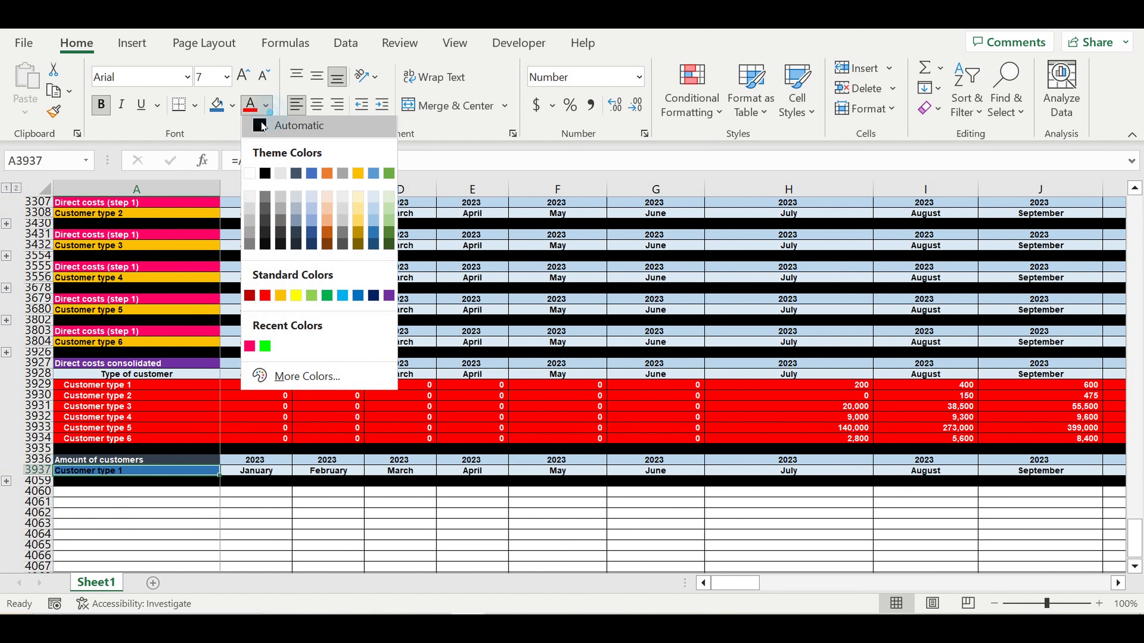
left_click(253, 180)
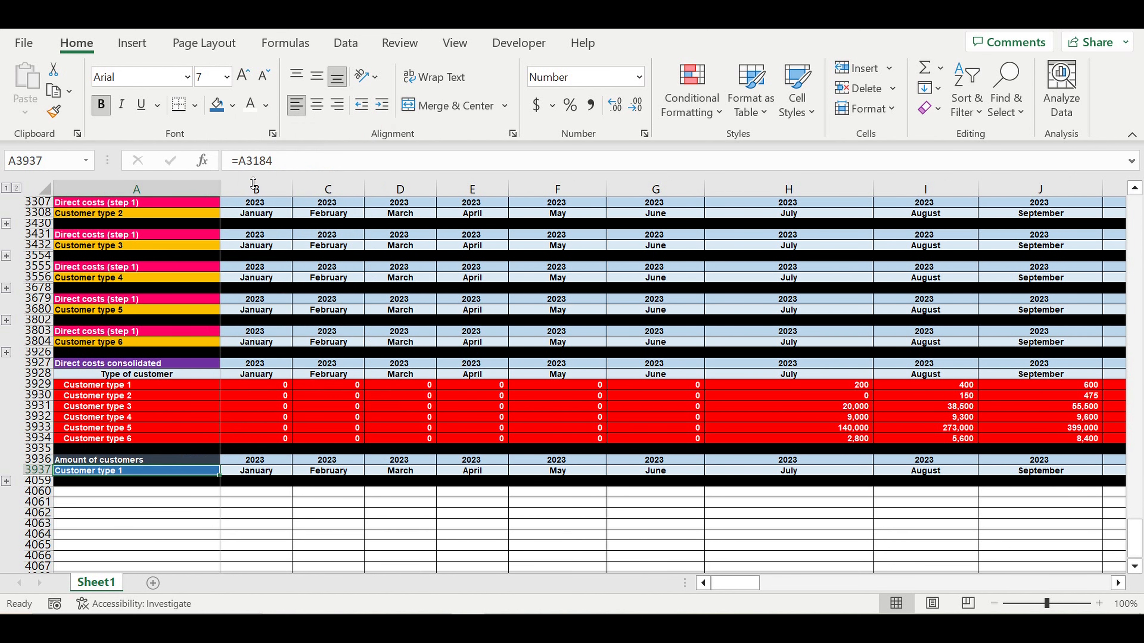
left_click(340, 310)
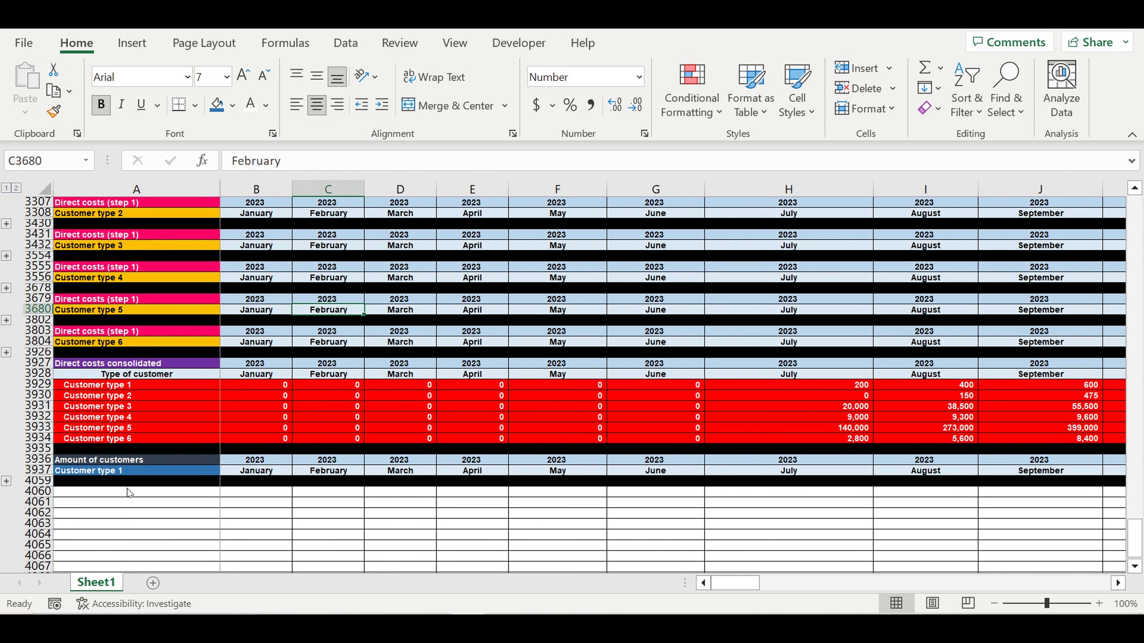
- Expand the grouped Customer type 1 rows and delete the January–March values in B3939:D3949
left_click(6, 481)
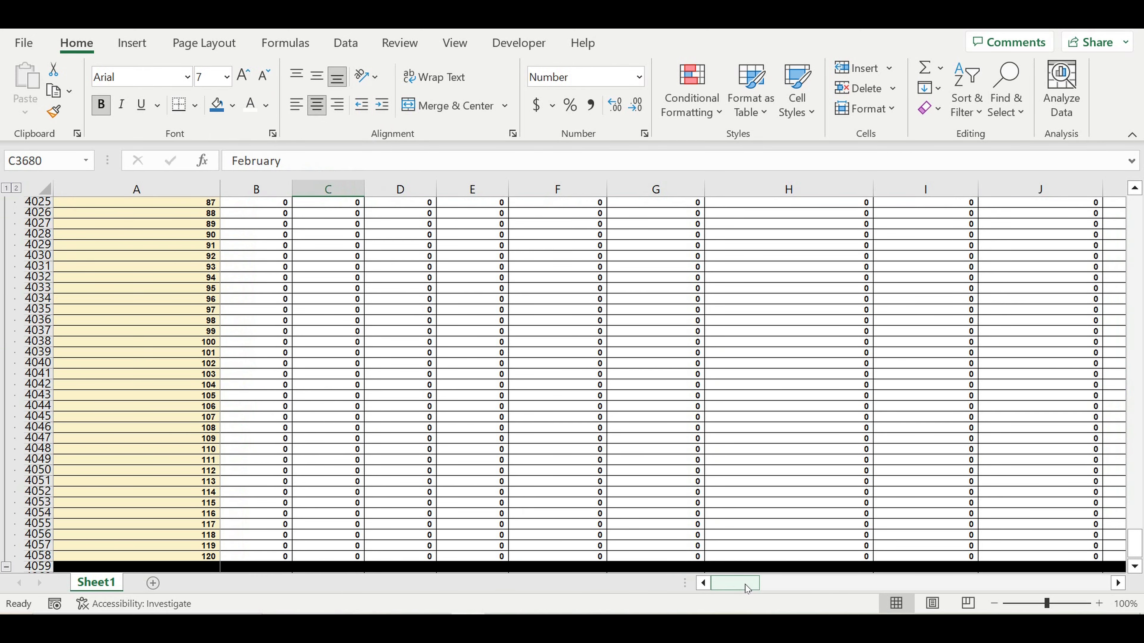
scroll(542, 439, "up", 9)
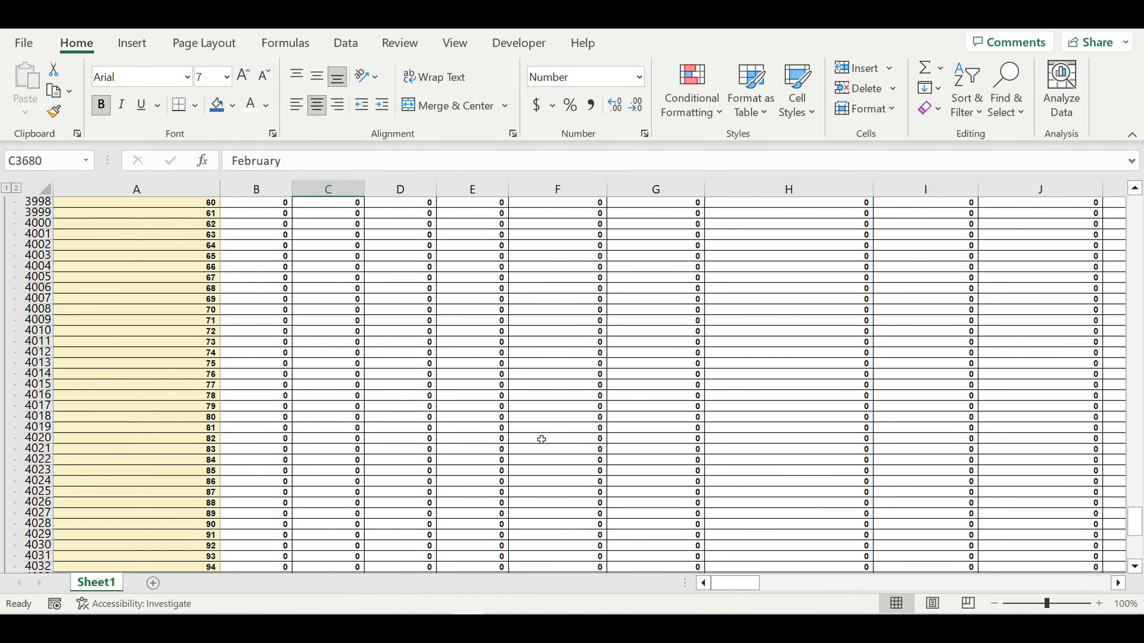
scroll(541, 439, "up", 9)
scroll(541, 440, "up", 11)
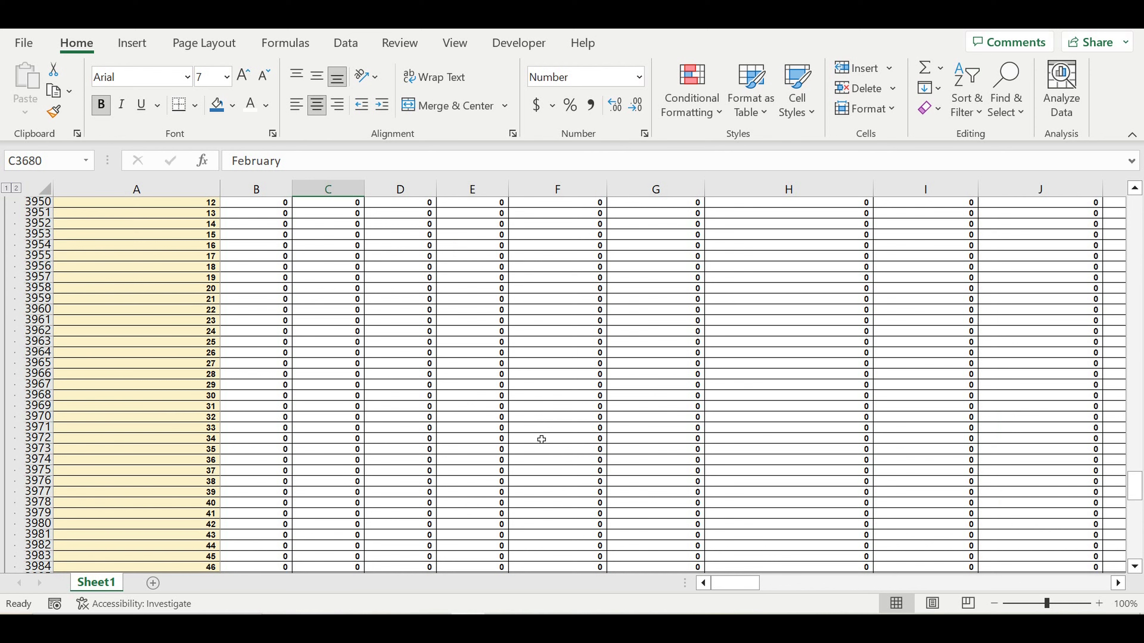
left_click_drag(266, 344, 432, 446)
key("Delete")
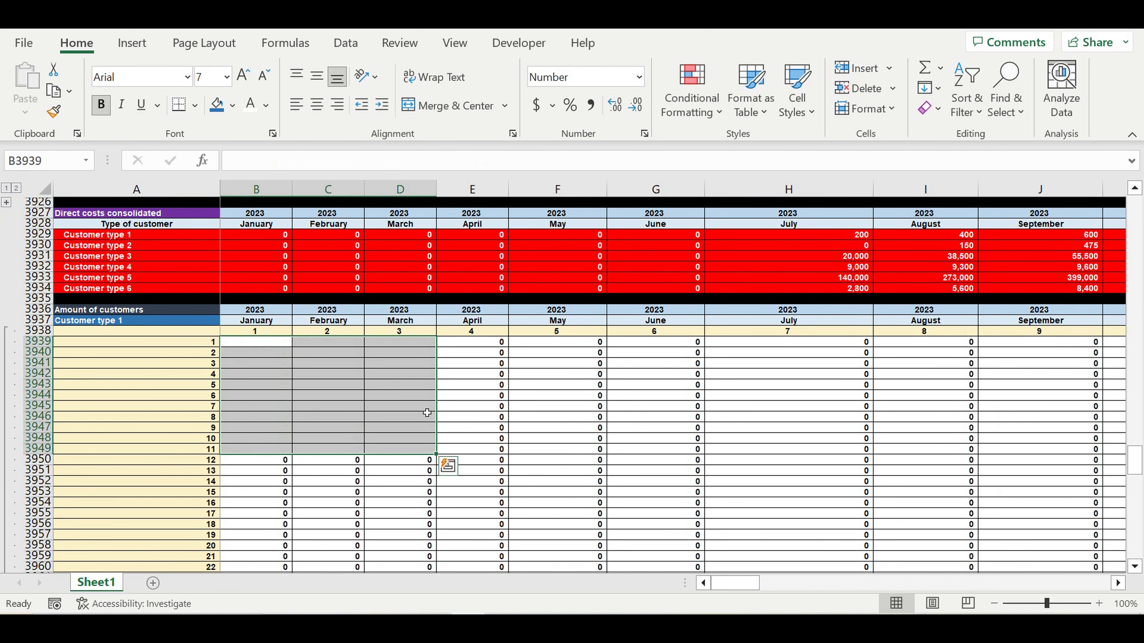
left_click(424, 407)
scroll(427, 412, "up", 1)
scroll(426, 413, "up", 6)
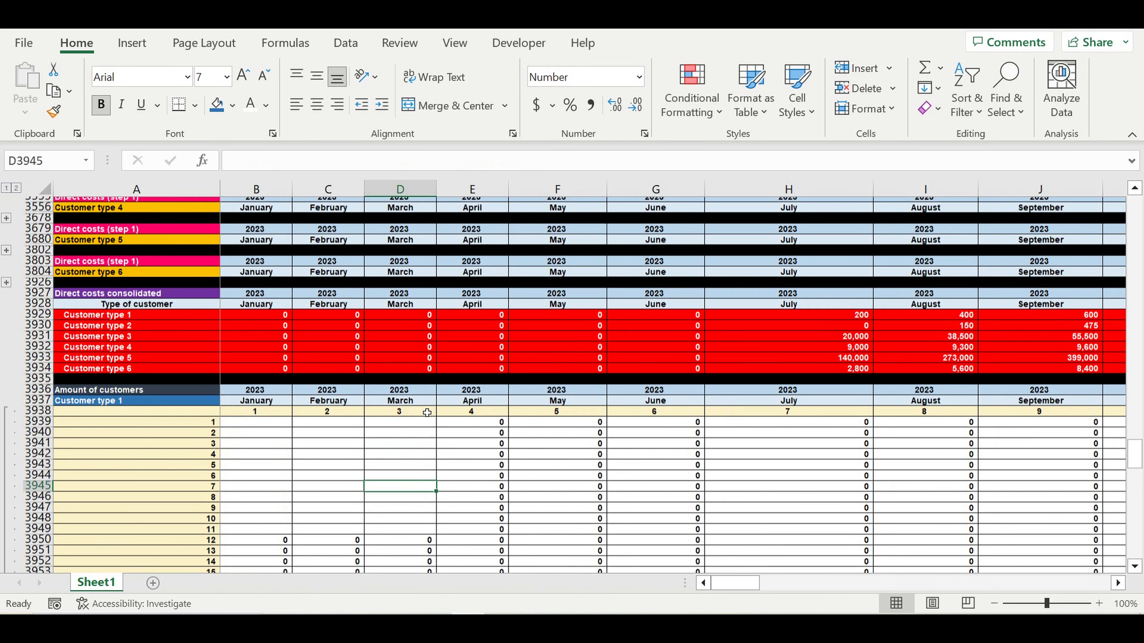
scroll(427, 413, "up", 5)
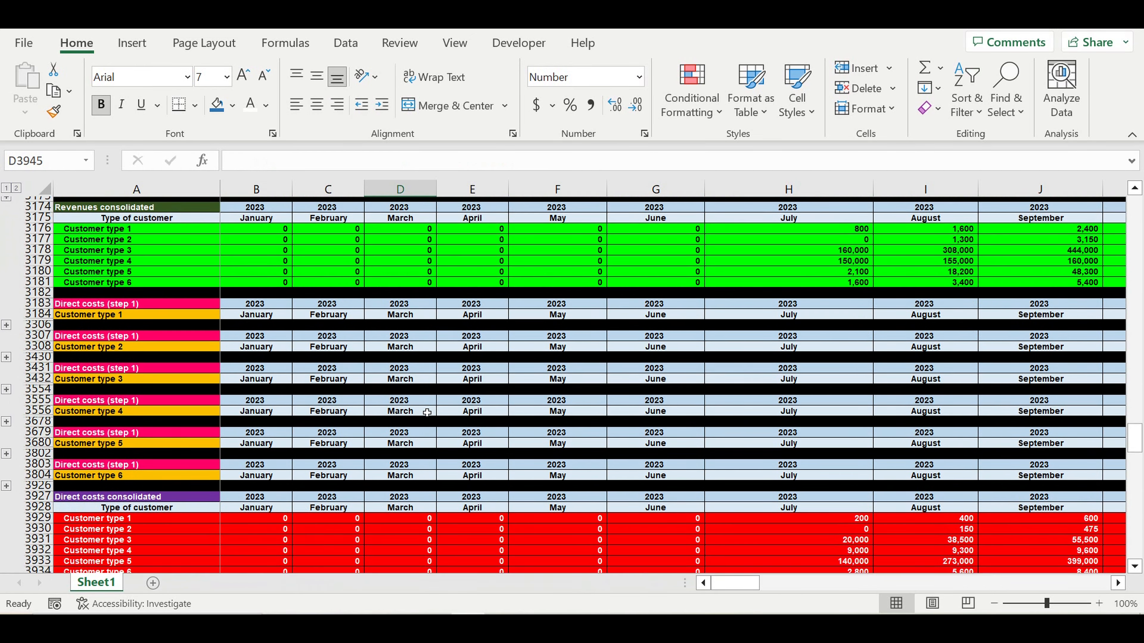
- Expand the grouped Customer type 1 rows under Customer lifecycle (step 3) at row 1809
scroll(427, 413, "up", 8)
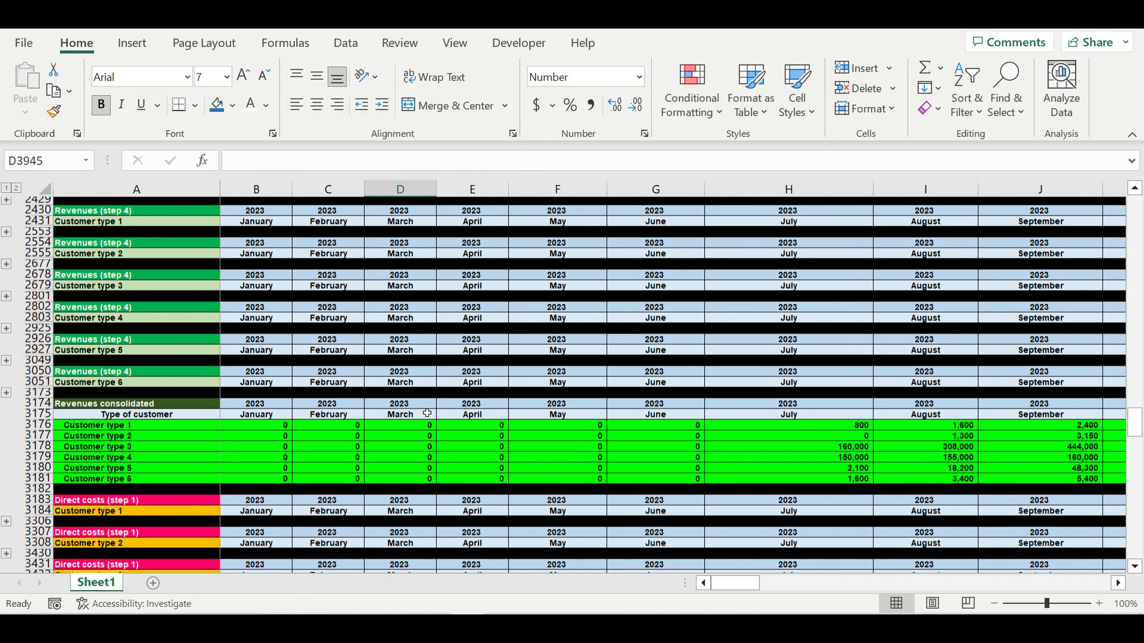
scroll(97, 289, "up", 3)
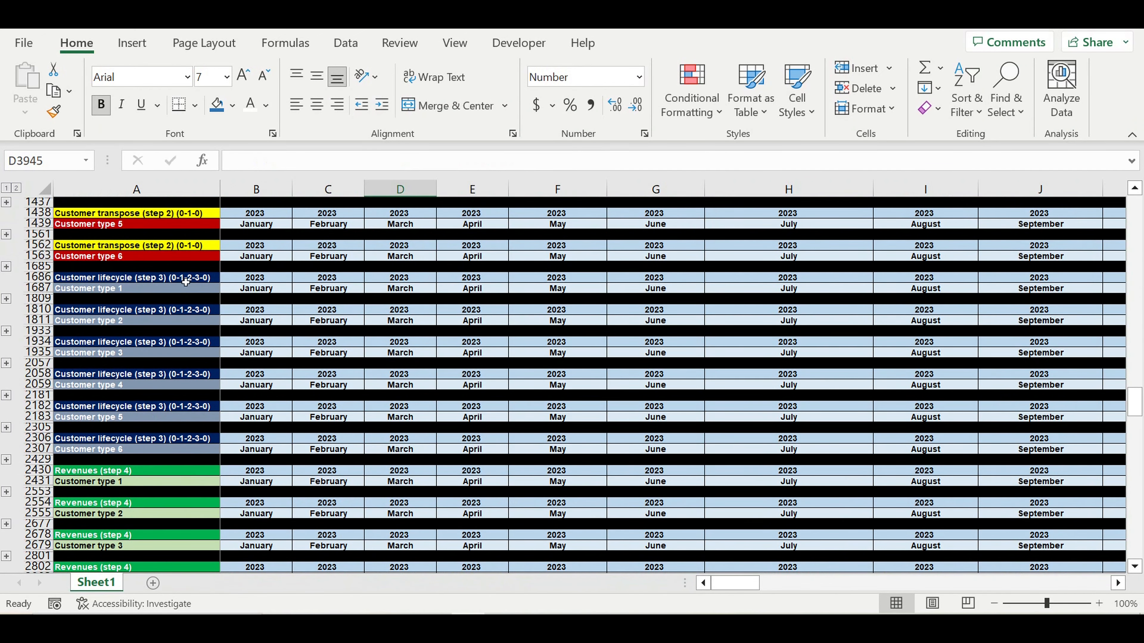
left_click_drag(103, 280, 143, 295)
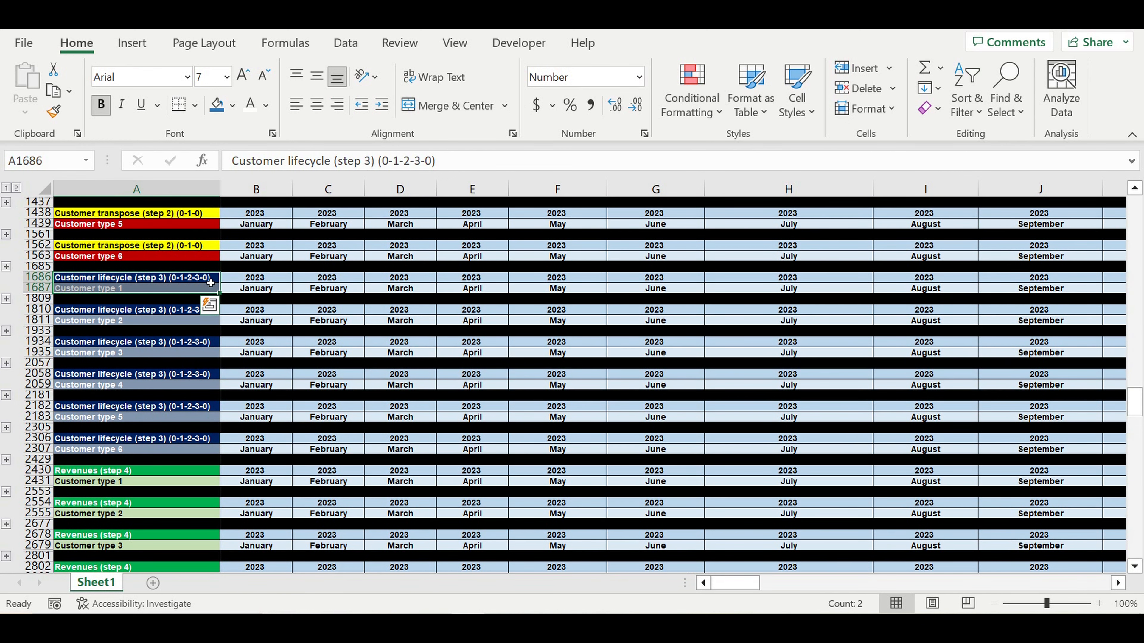
left_click(6, 299)
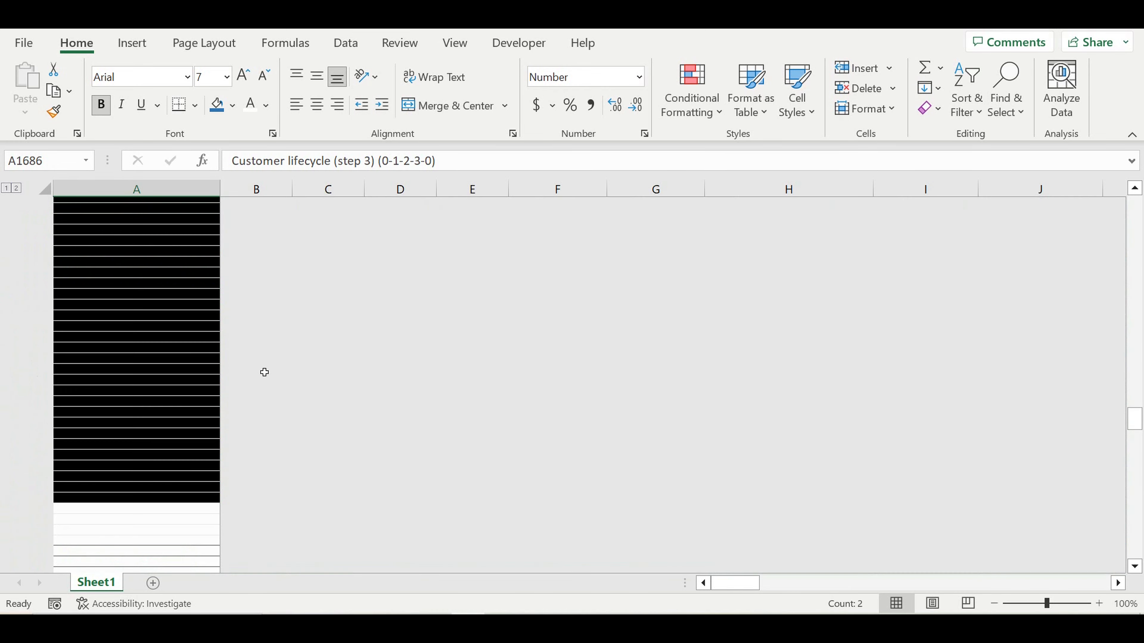
- Inspect the lifecycle formula in G1700 and the row 1695 counts from July onward
scroll(305, 383, "up", 11)
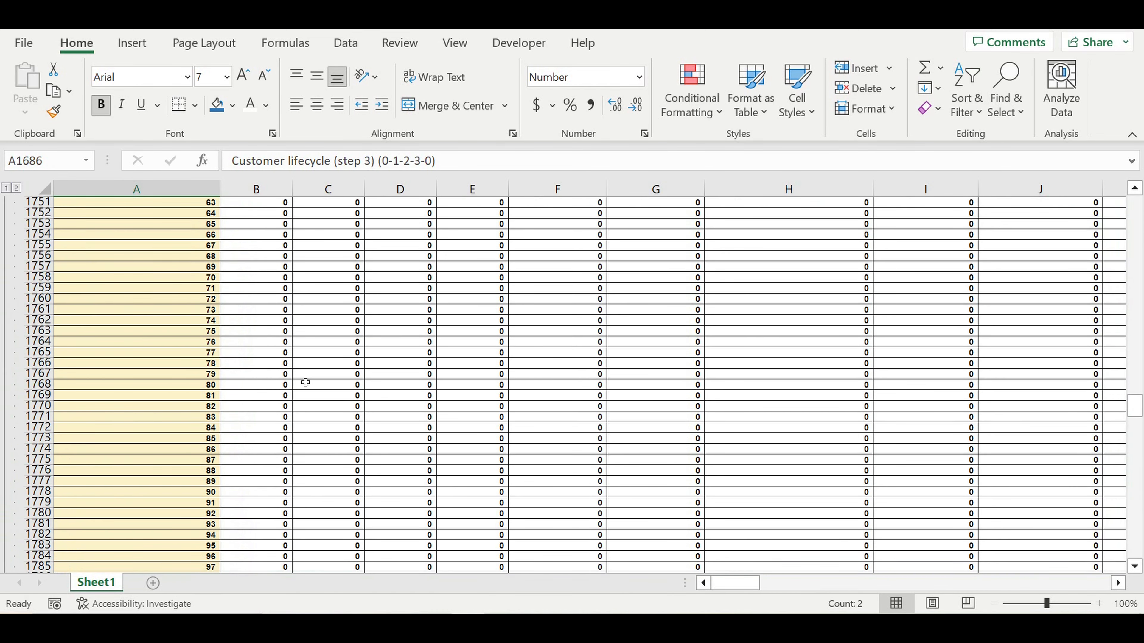
scroll(305, 383, "up", 9)
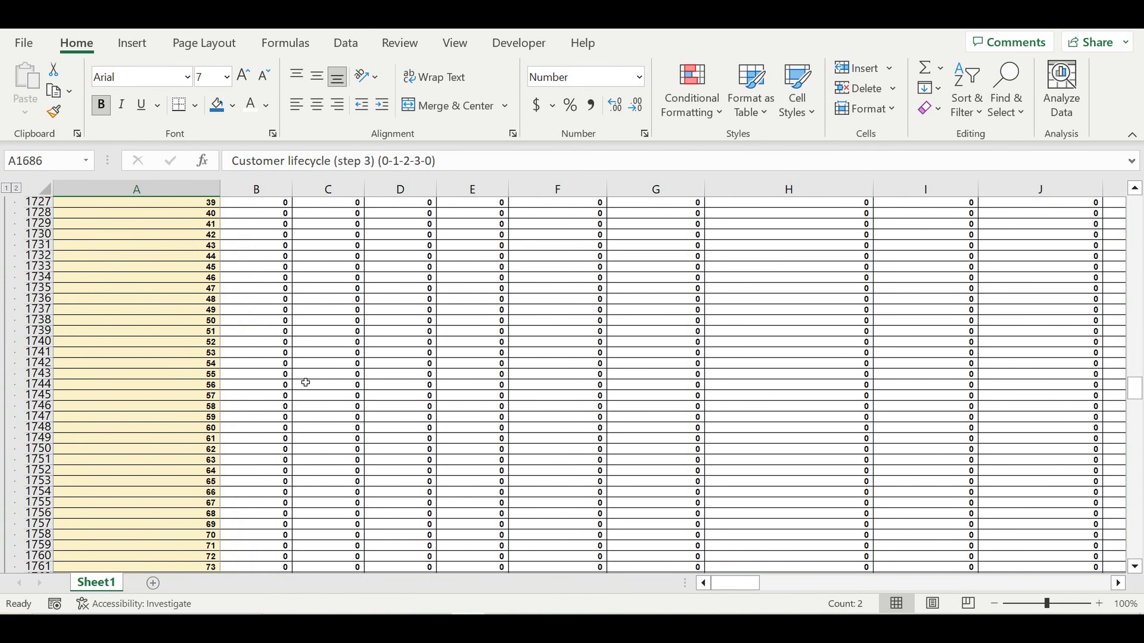
scroll(305, 384, "up", 12)
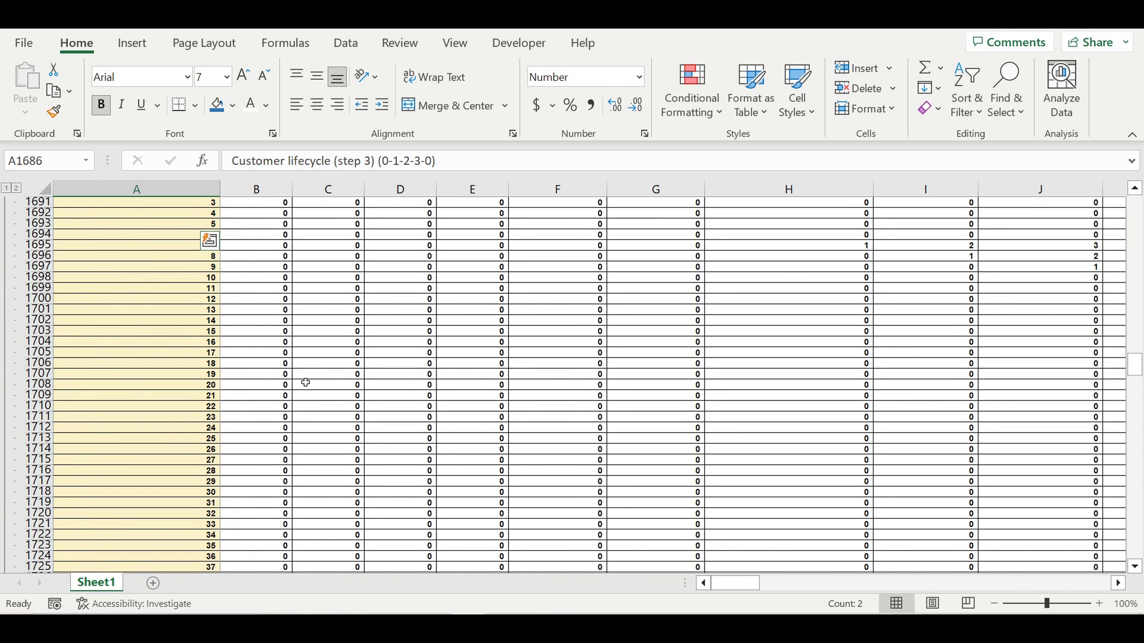
left_click(671, 461)
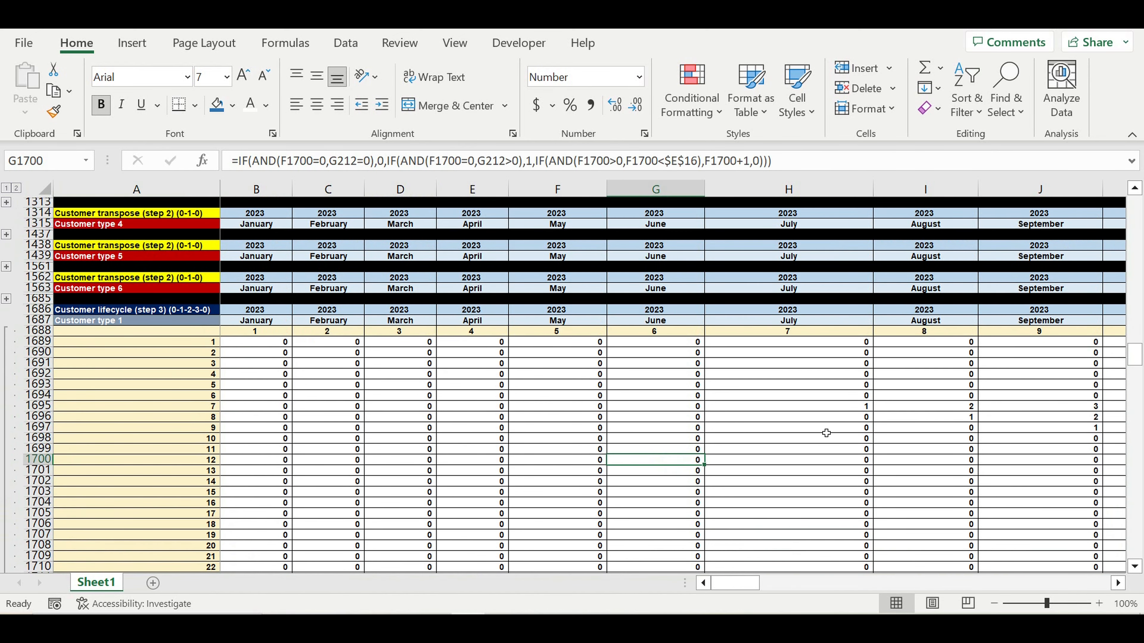
left_click_drag(845, 409, 1126, 406)
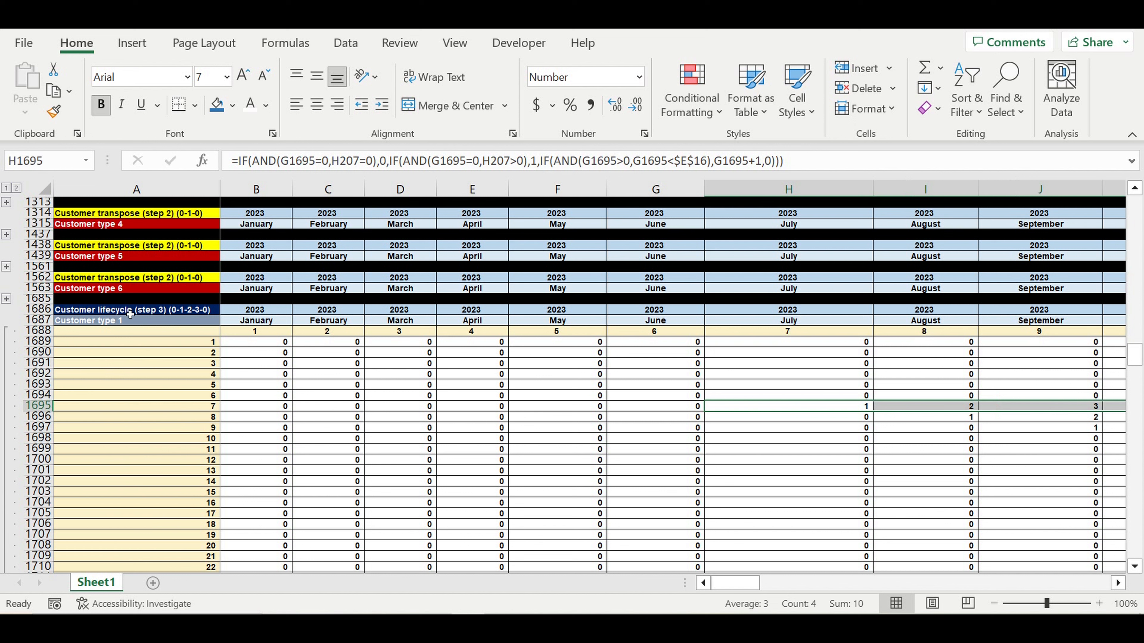
left_click(118, 314)
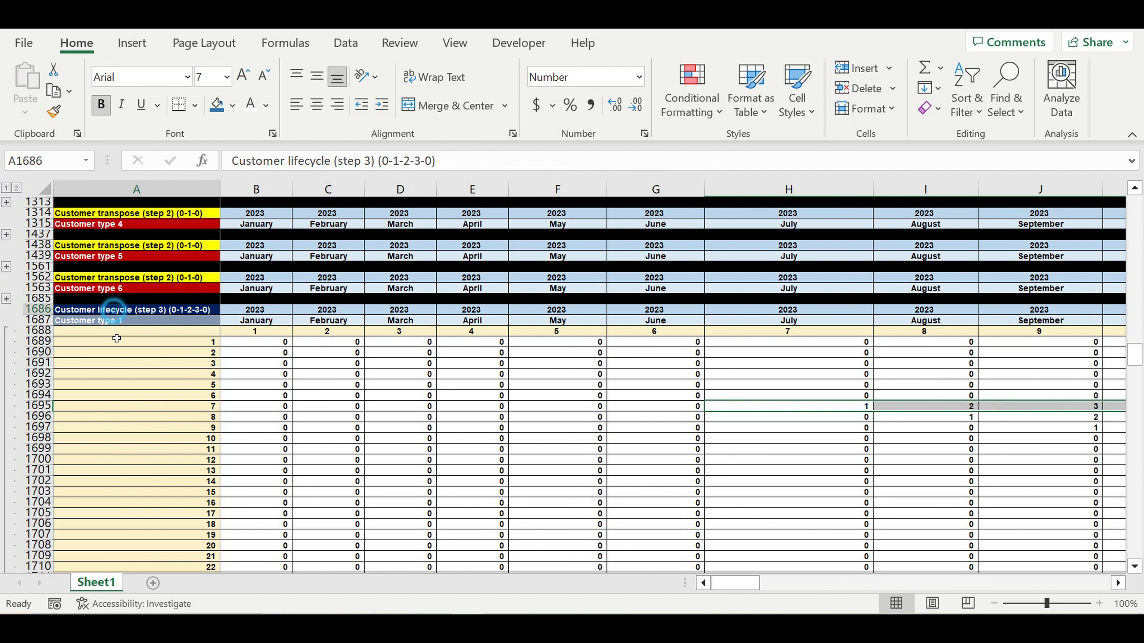
left_click(94, 325)
left_click_drag(1135, 355, 1134, 353)
left_click_drag(1114, 114, 1109, 121)
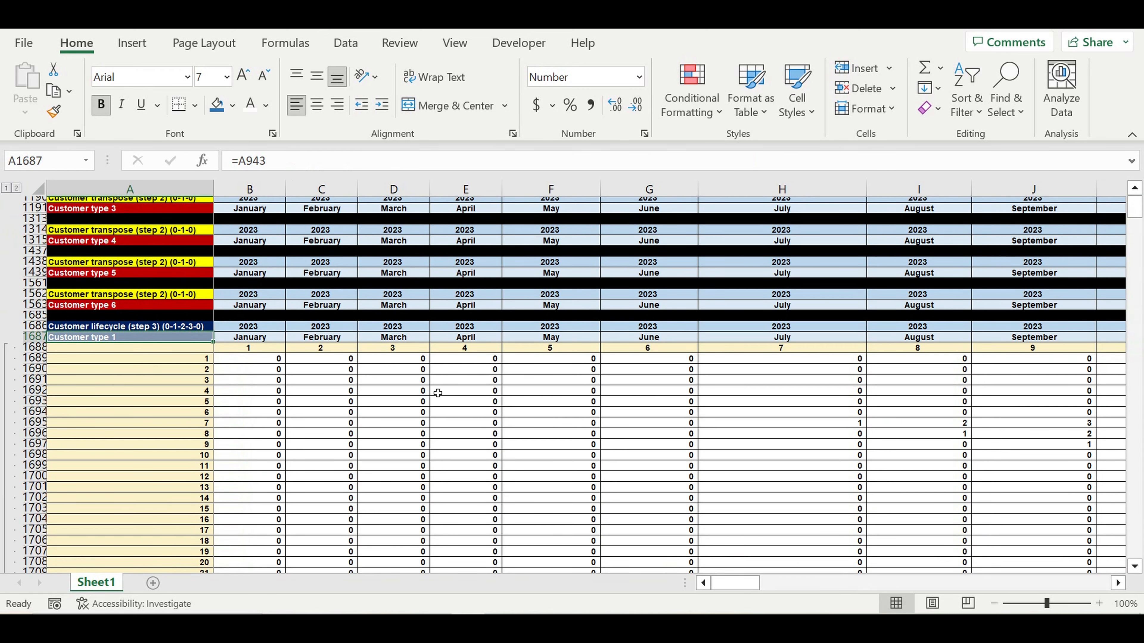
scroll(827, 301, "up", 15)
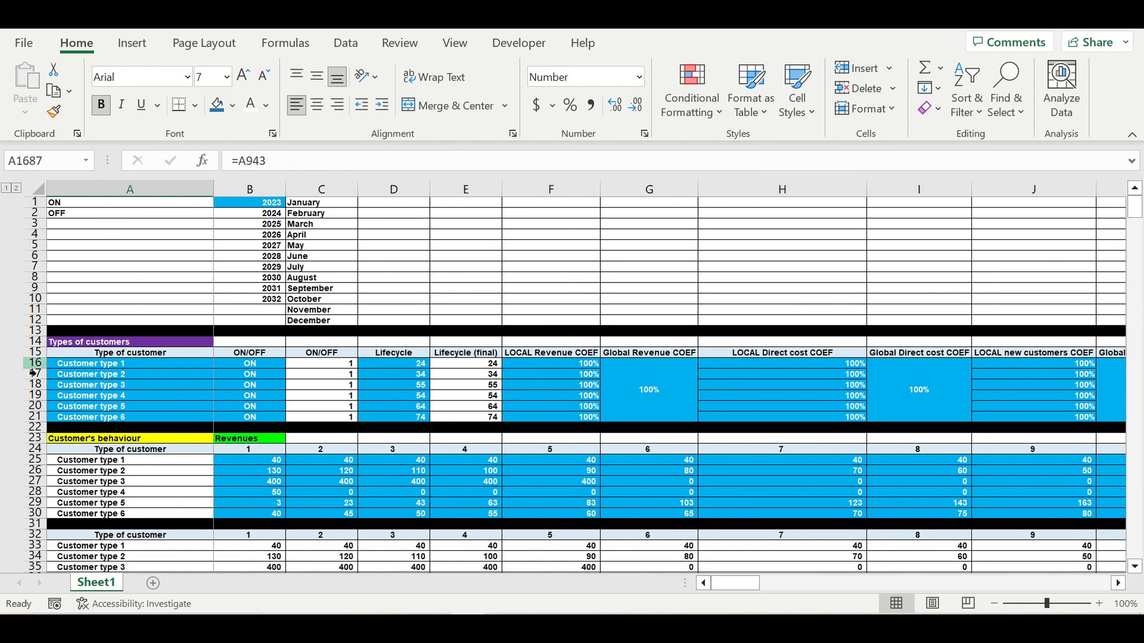
left_click(42, 365)
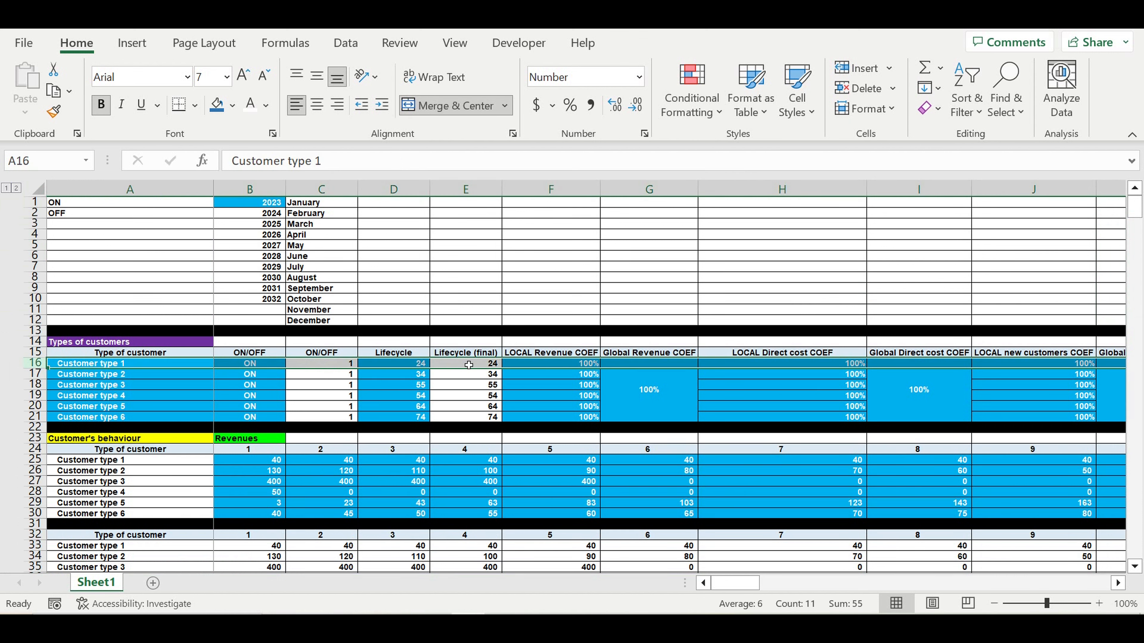
left_click(398, 366)
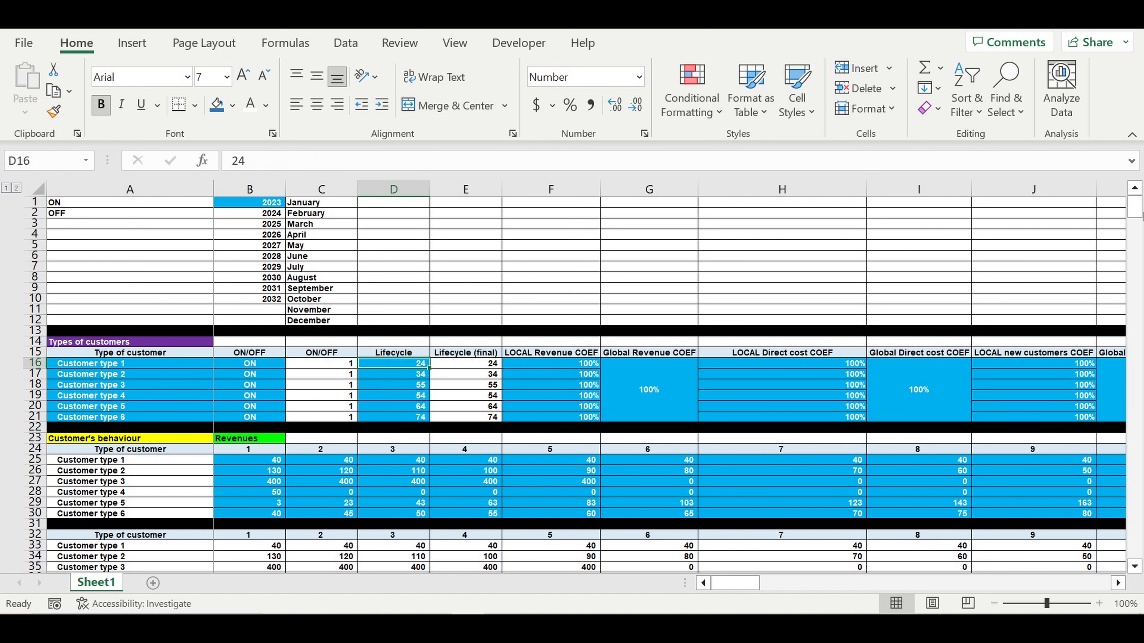
left_click_drag(1138, 210, 1079, 344)
scroll(588, 423, "up", 16)
scroll(589, 424, "down", 14)
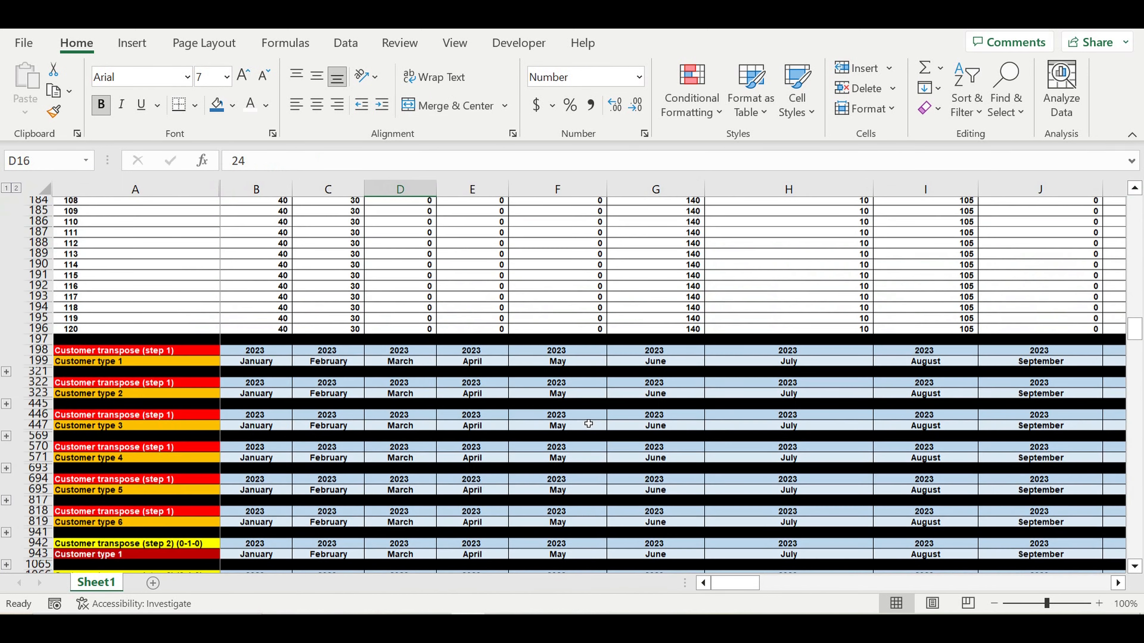
scroll(589, 424, "down", 13)
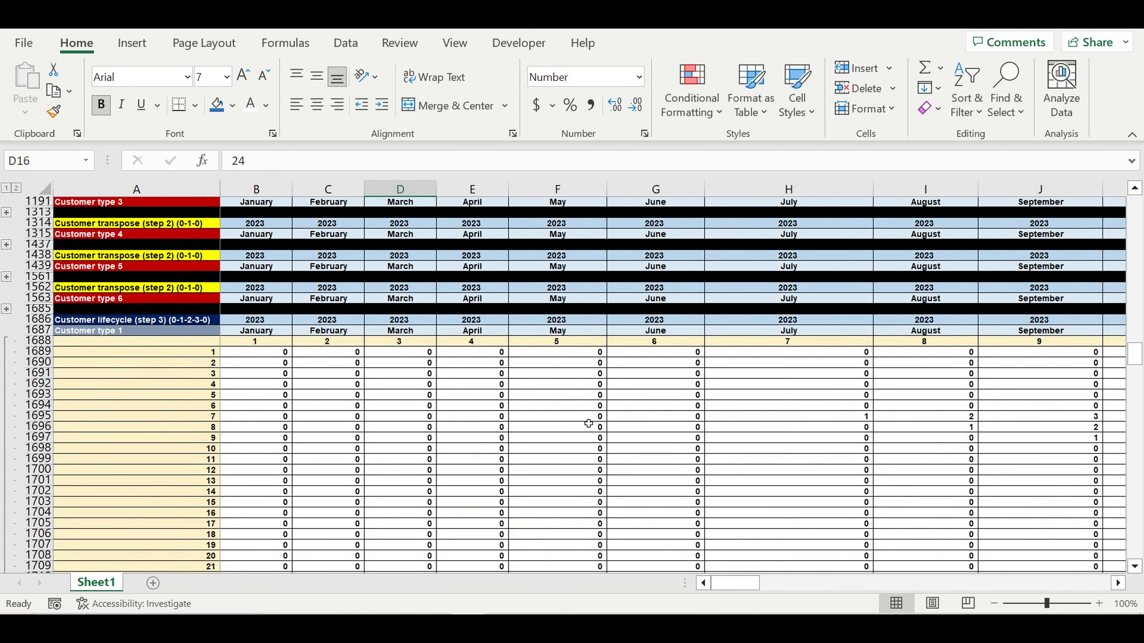
scroll(588, 424, "down", 2)
left_click(125, 269)
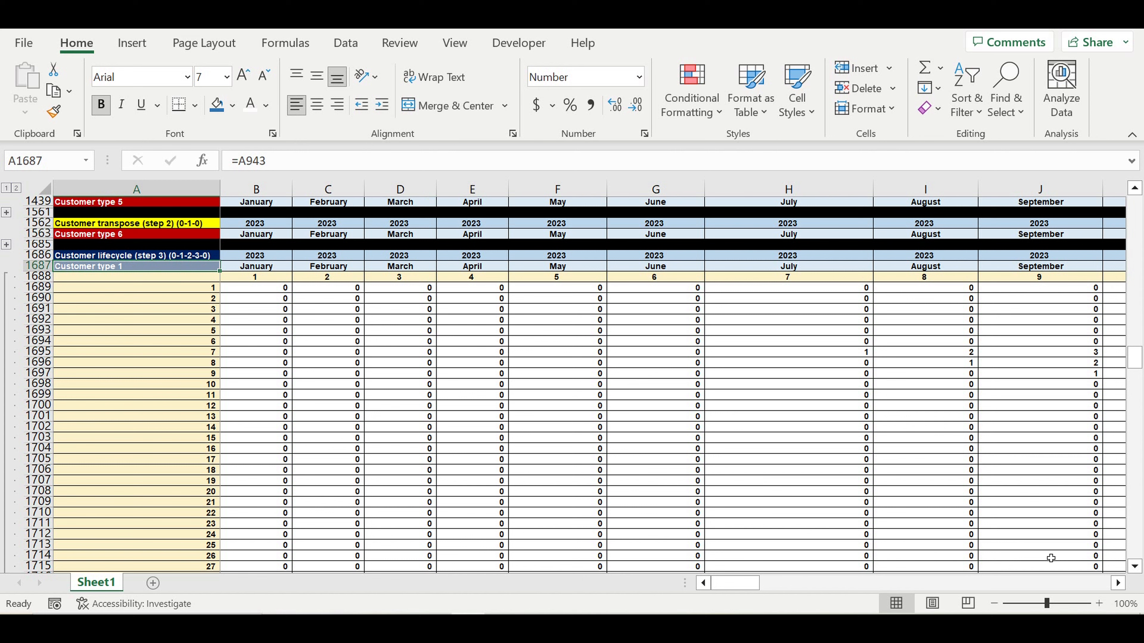
left_click(1118, 583)
left_click(1118, 583)
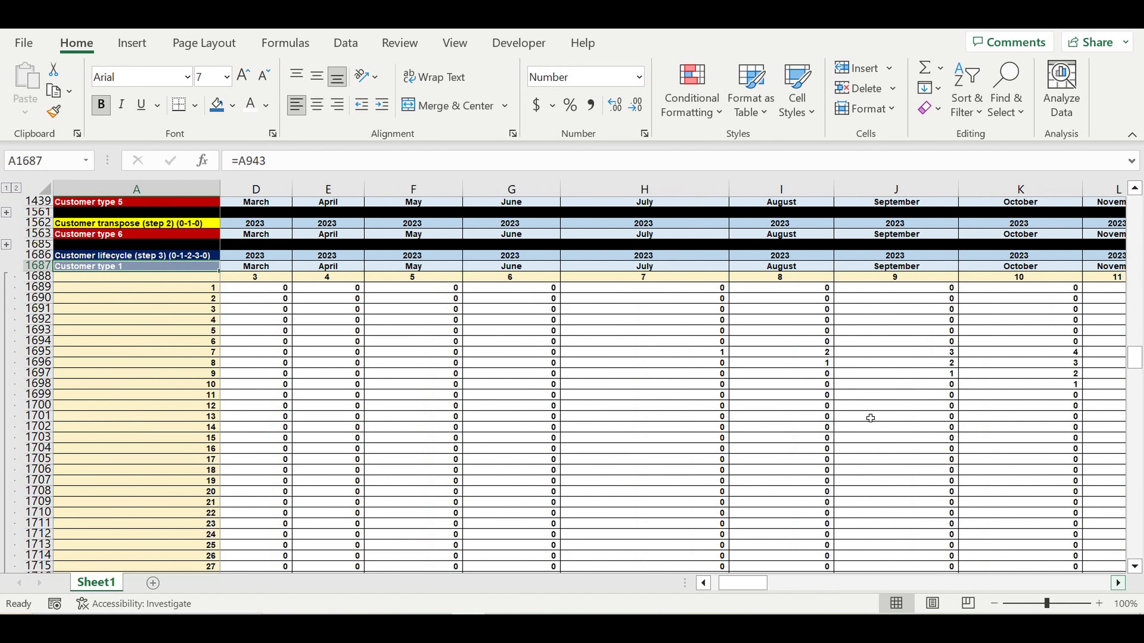
left_click(702, 354)
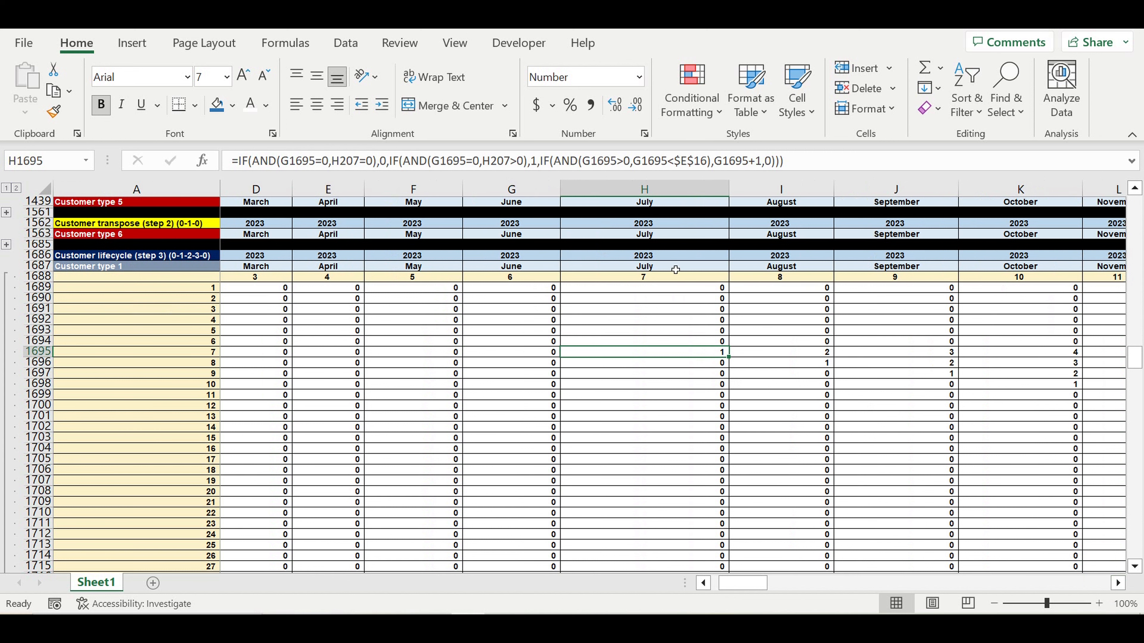
left_click_drag(708, 354, 952, 356)
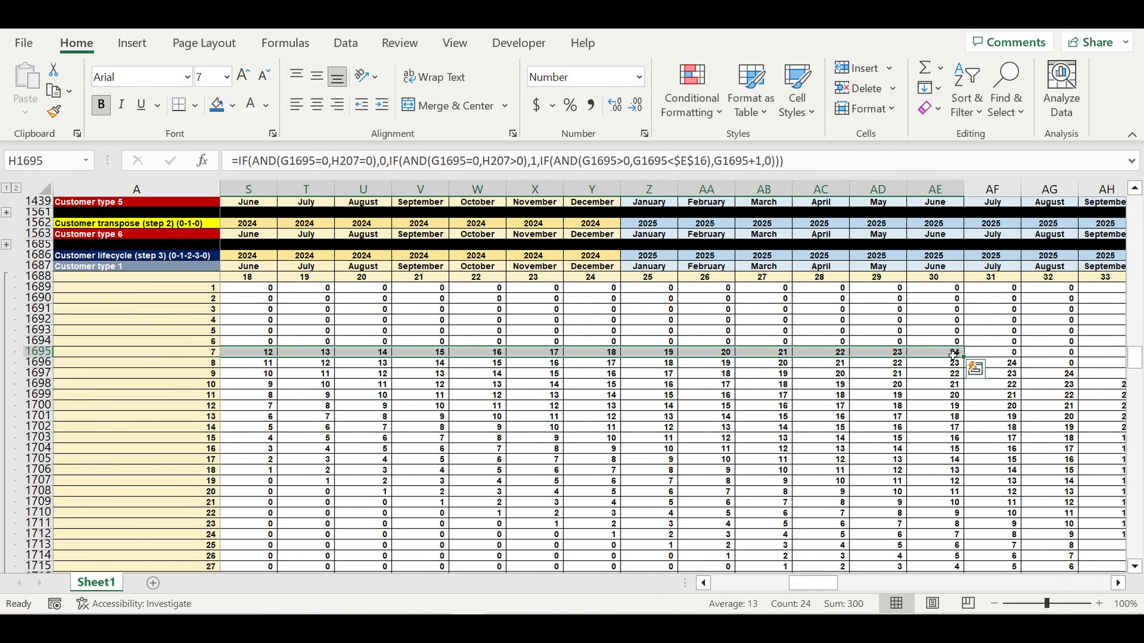
left_click_drag(806, 585, 752, 291)
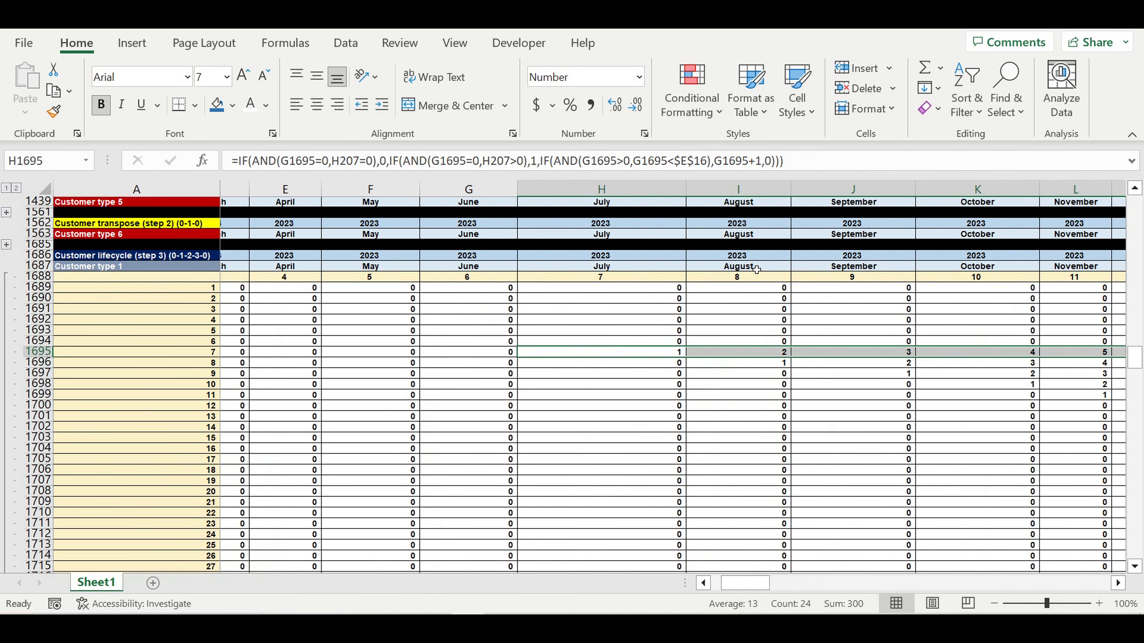
left_click_drag(775, 366, 1080, 366)
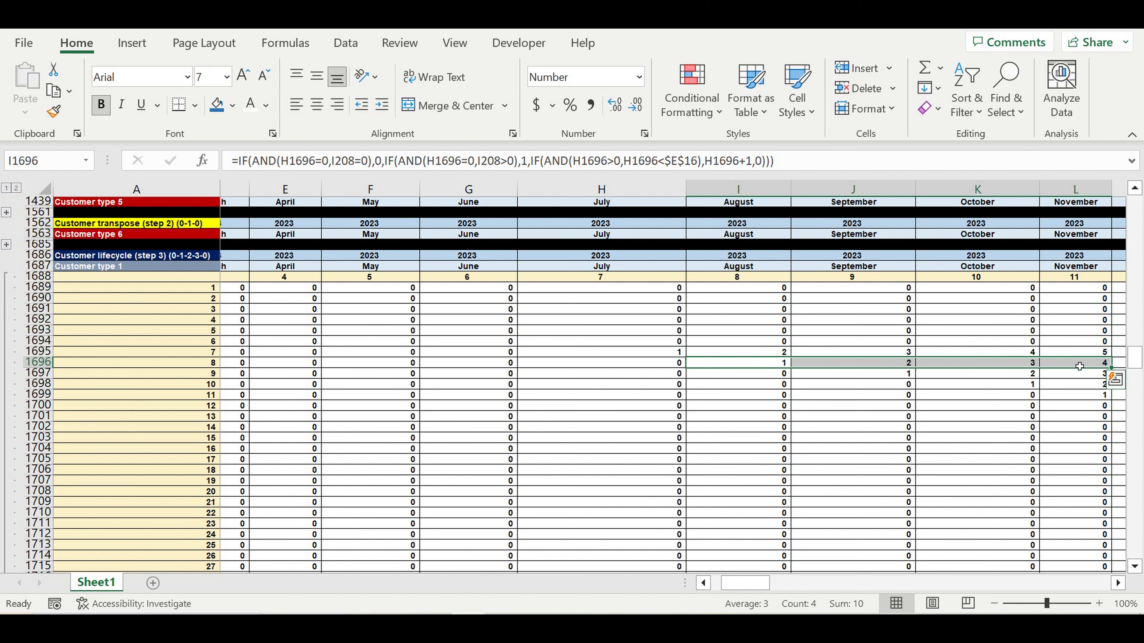
left_click(809, 415)
left_click(662, 355)
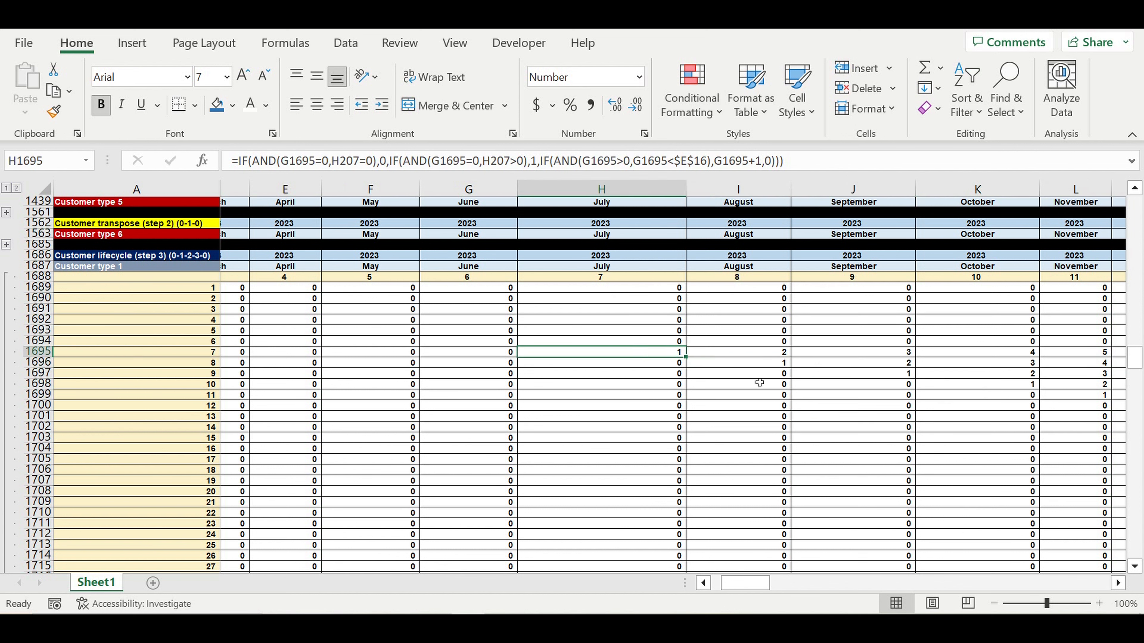
left_click_drag(670, 357, 958, 351)
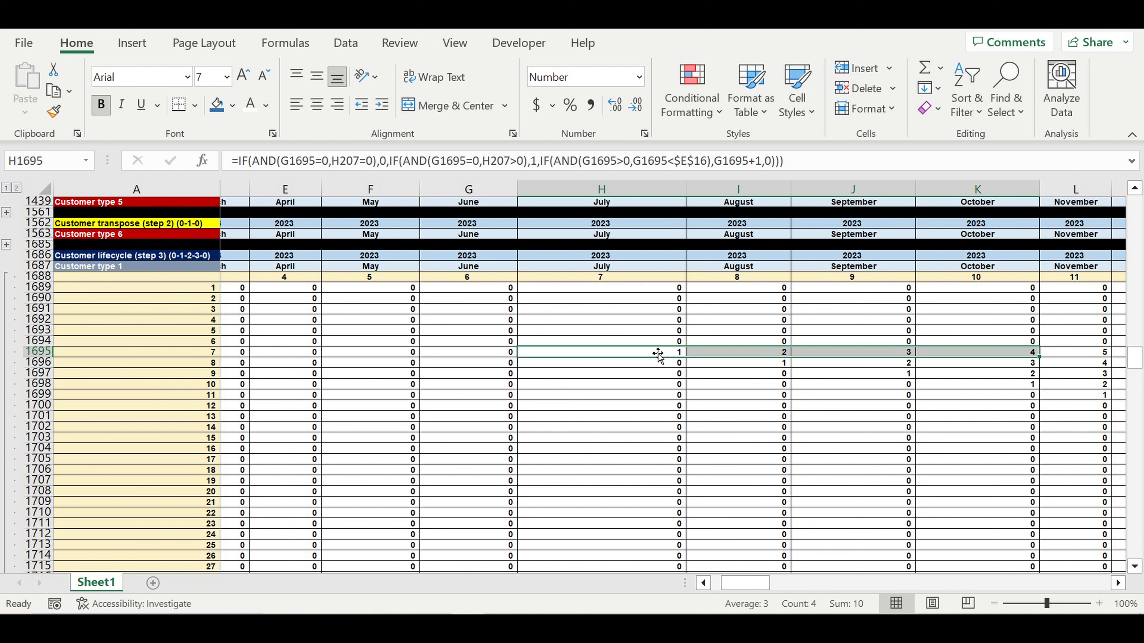
left_click(599, 269)
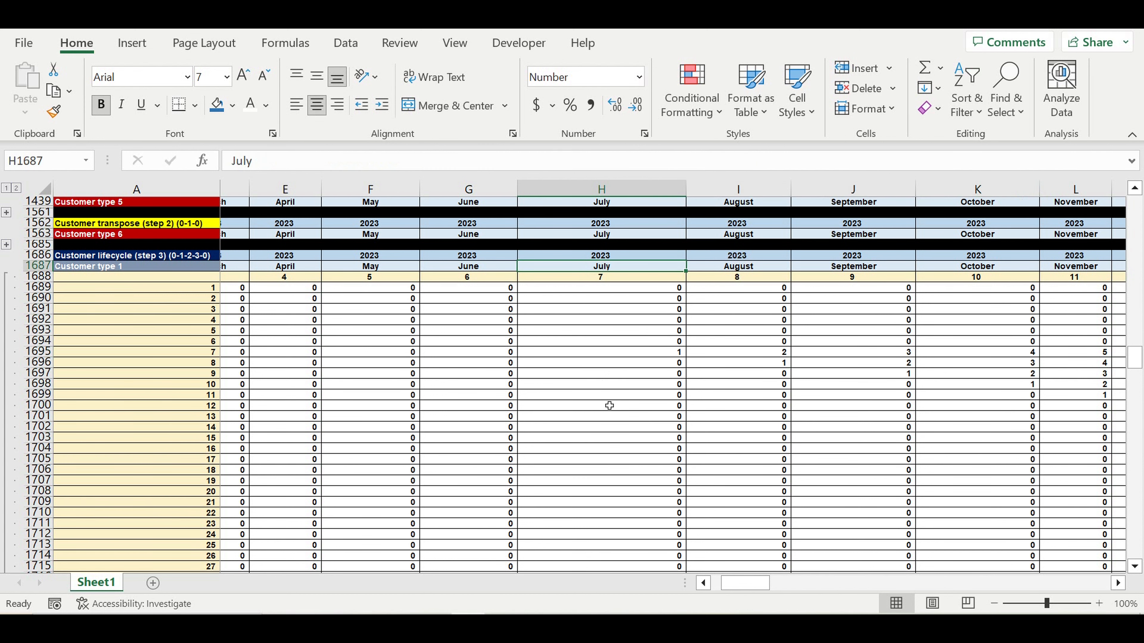
scroll(608, 406, "up", 4)
- Check the Customer transpose (step 1) heading and label, then expand the Customer type 1 rows
scroll(608, 405, "up", 8)
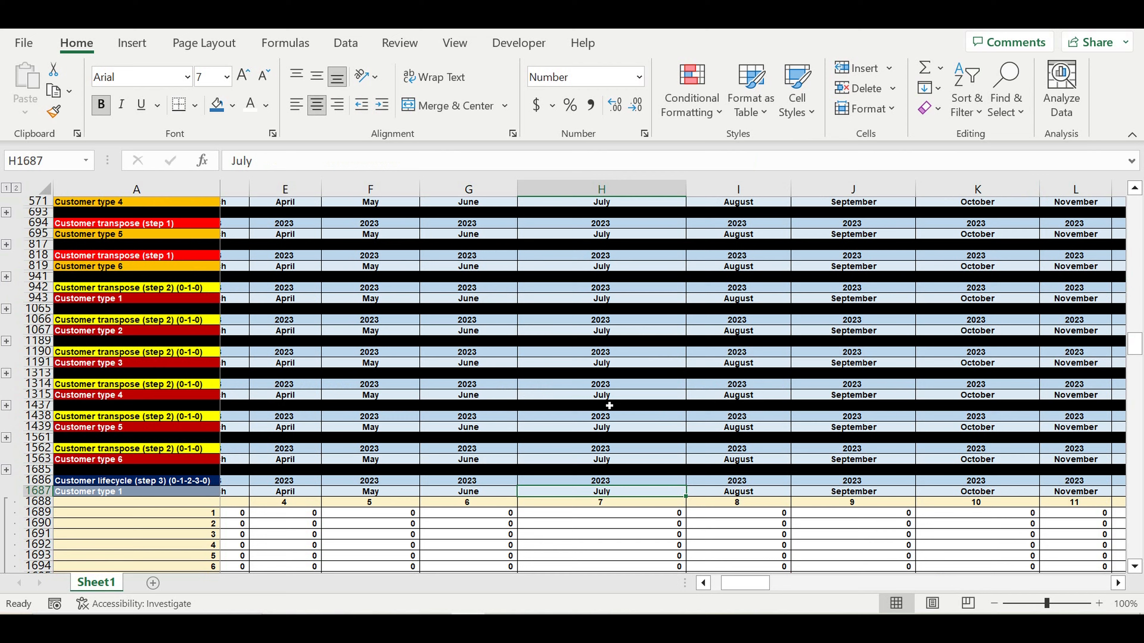
scroll(585, 383, "up", 2)
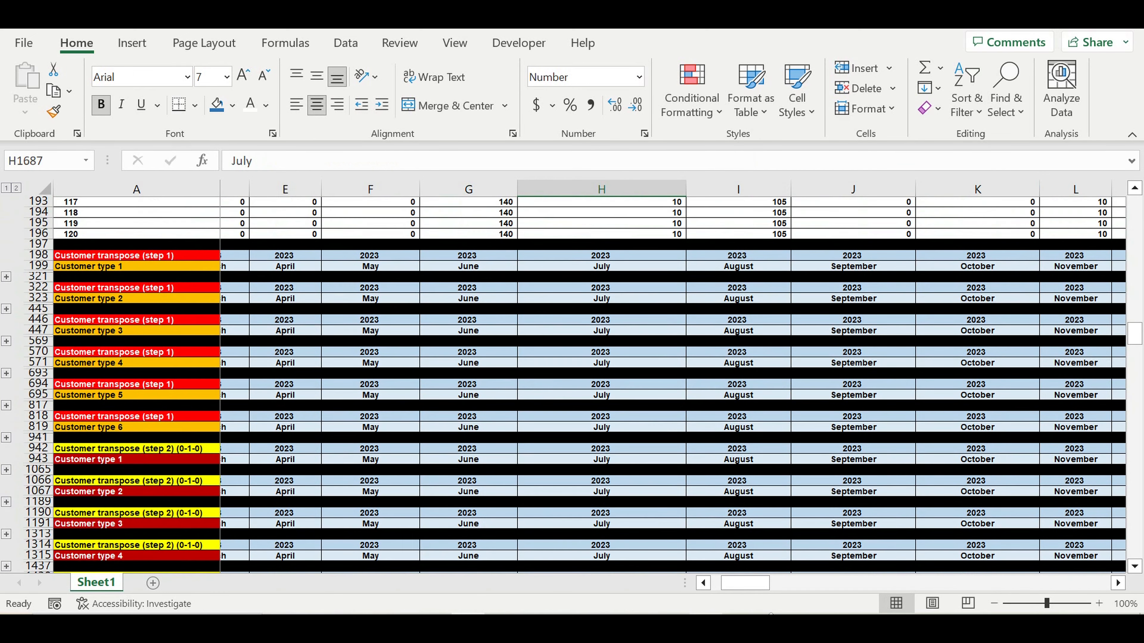
left_click_drag(738, 583, 661, 566)
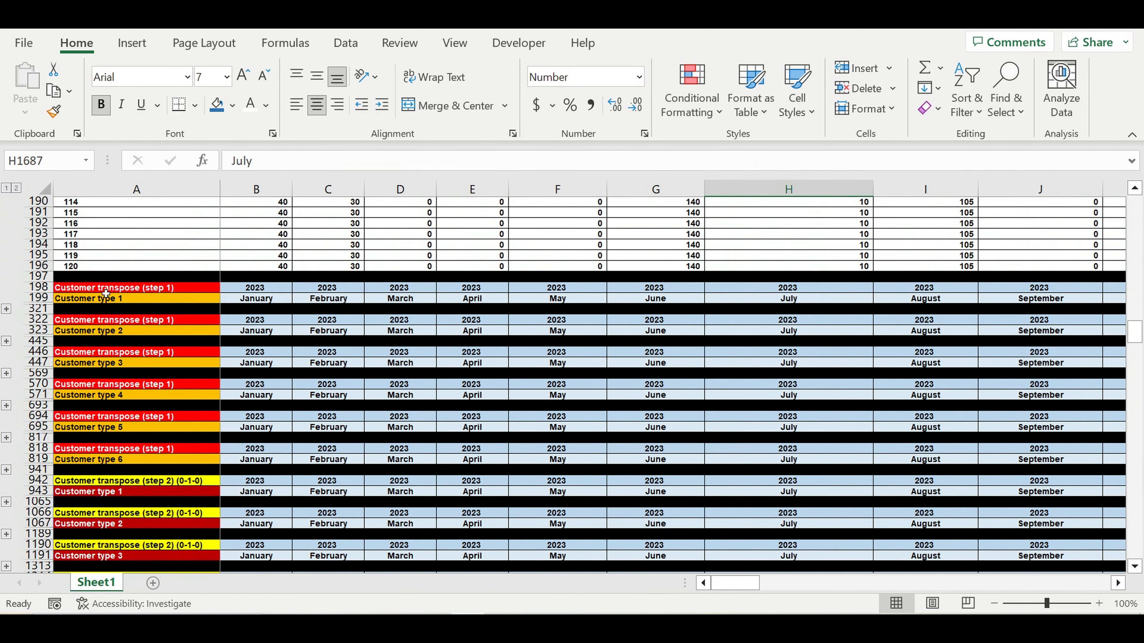
left_click(88, 290)
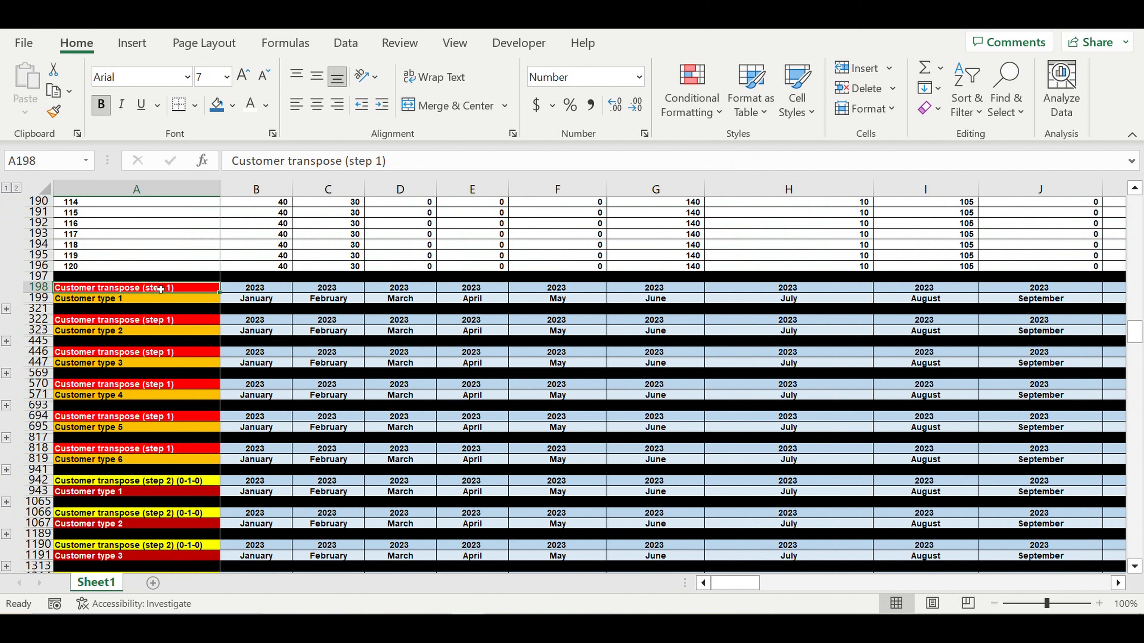
left_click(109, 300)
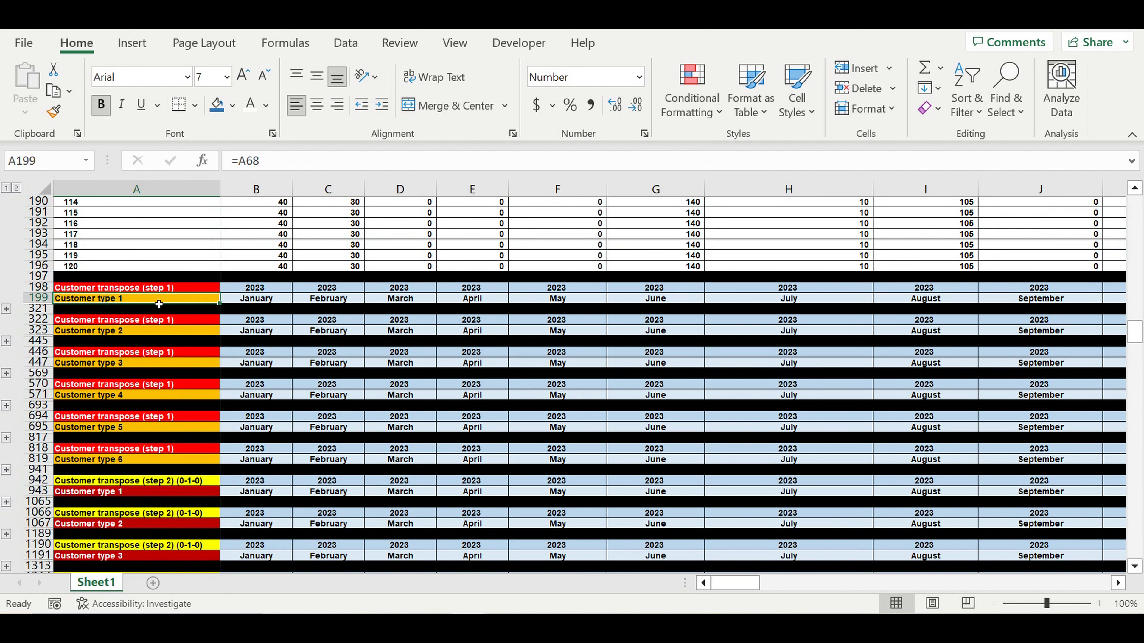
left_click(6, 310)
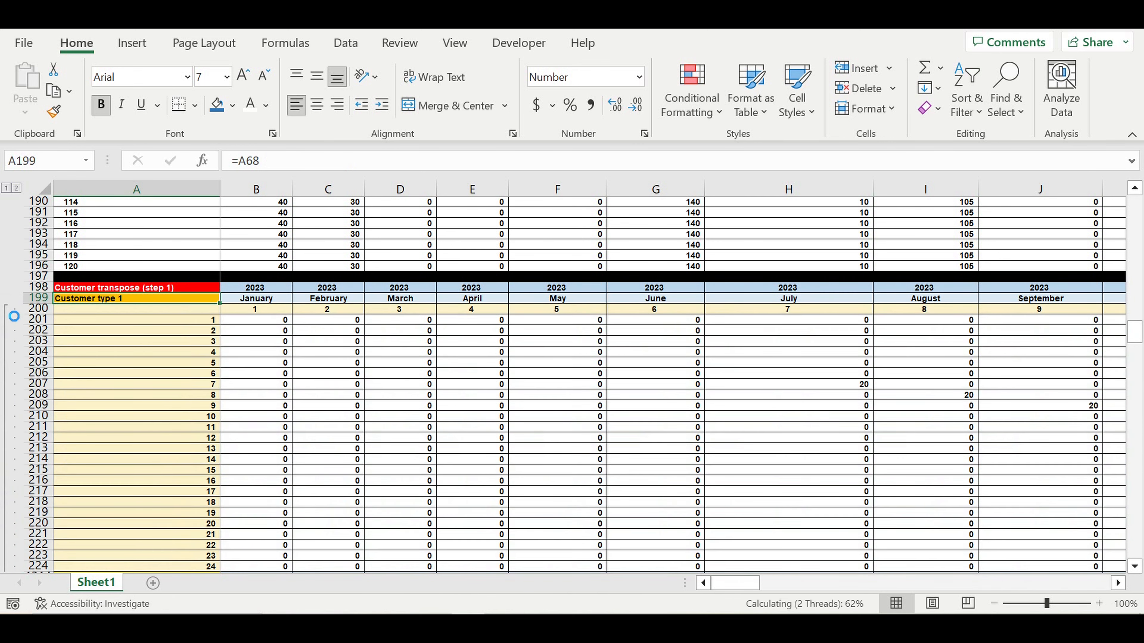
- Inspect the formulas in E300, H207 and the Customer type 1 label in A199
scroll(457, 339, "down", 20)
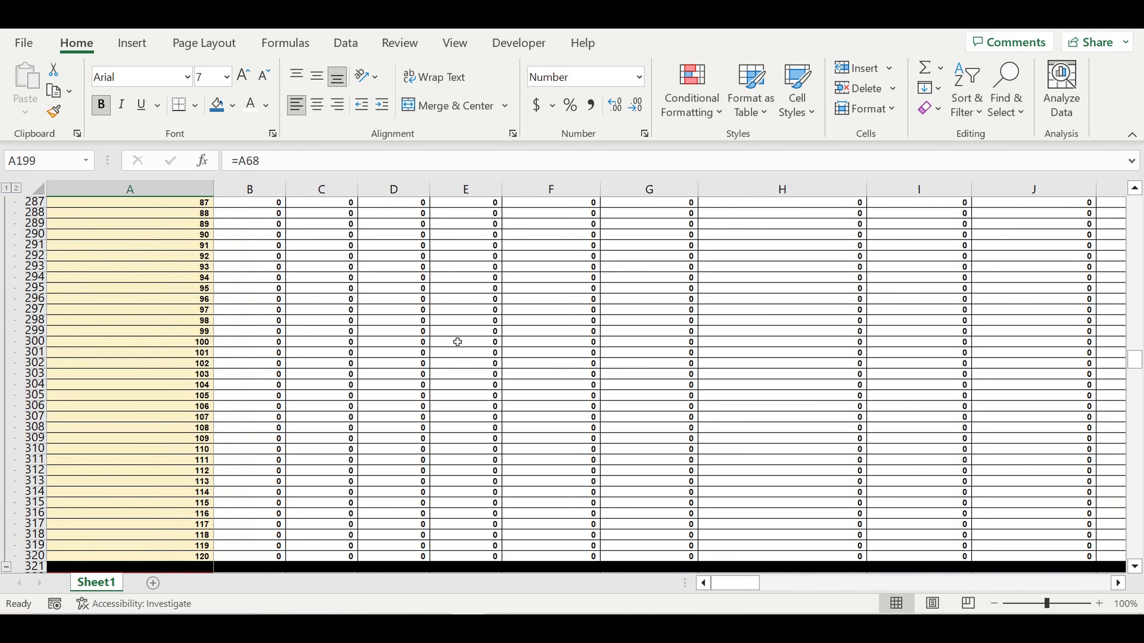
left_click(457, 342)
scroll(459, 345, "up", 12)
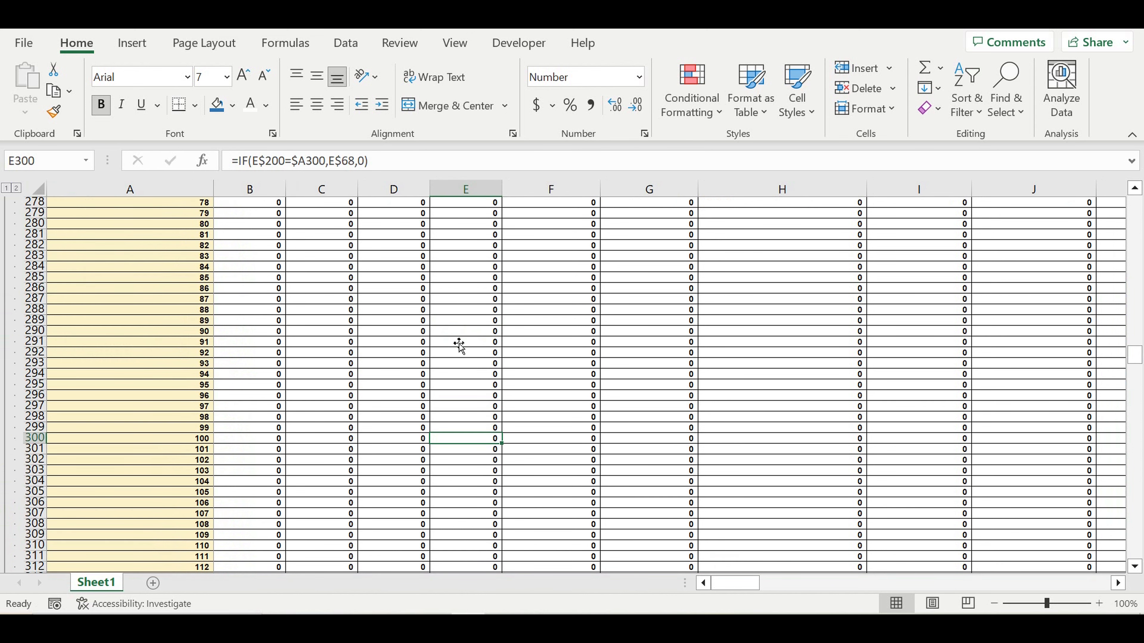
scroll(459, 344, "up", 10)
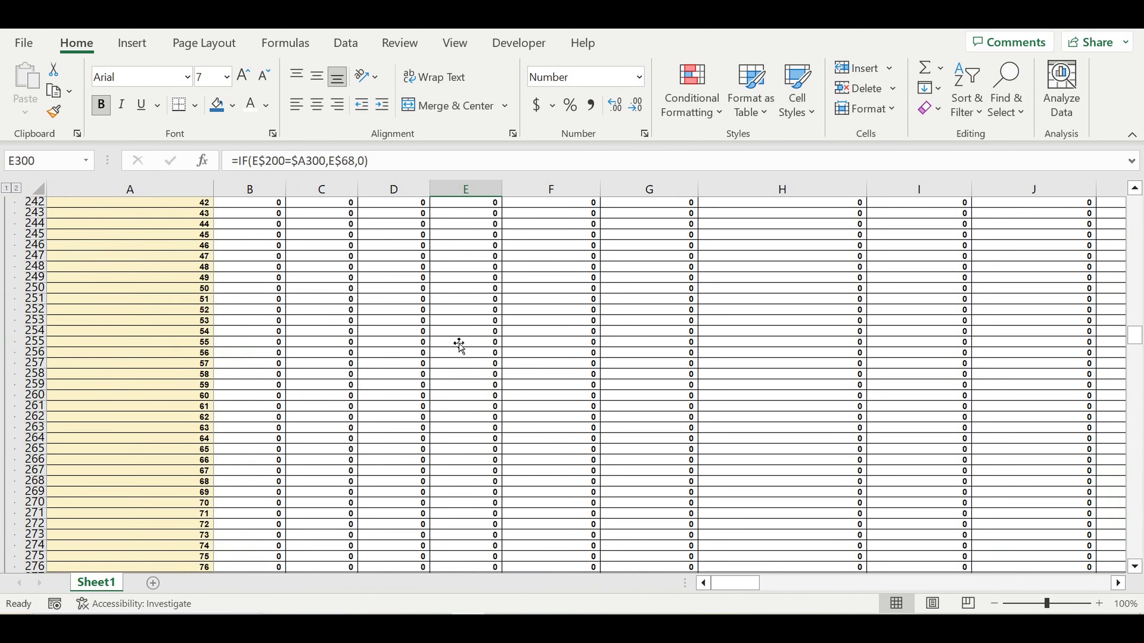
scroll(459, 344, "up", 5)
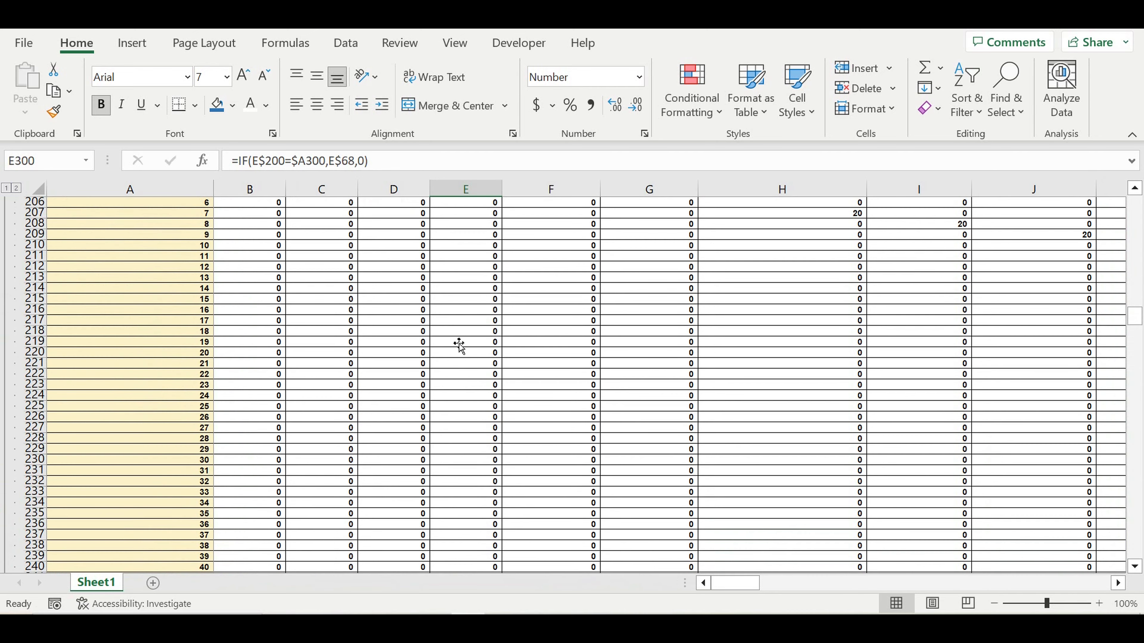
scroll(459, 344, "up", 2)
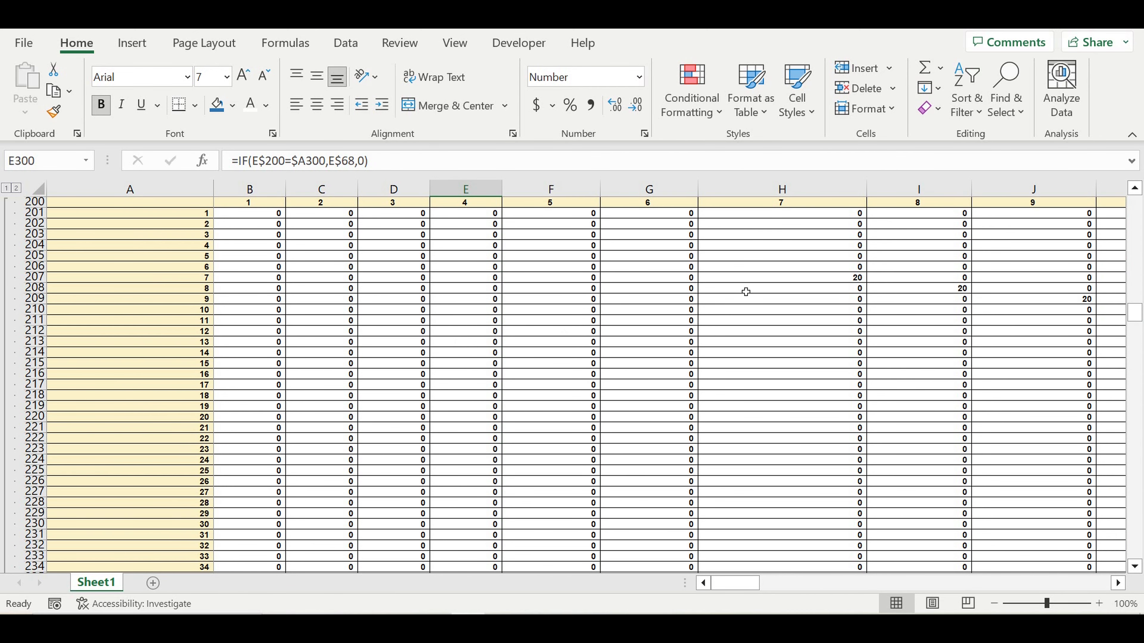
scroll(746, 292, "up", 2)
left_click_drag(779, 247, 777, 258)
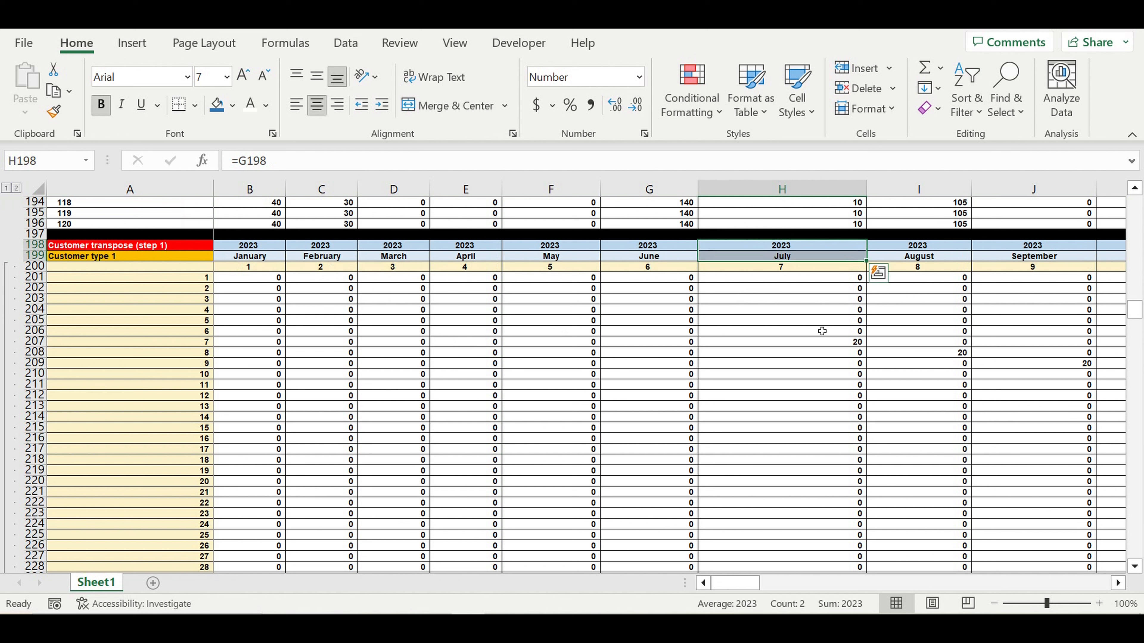
left_click(838, 346)
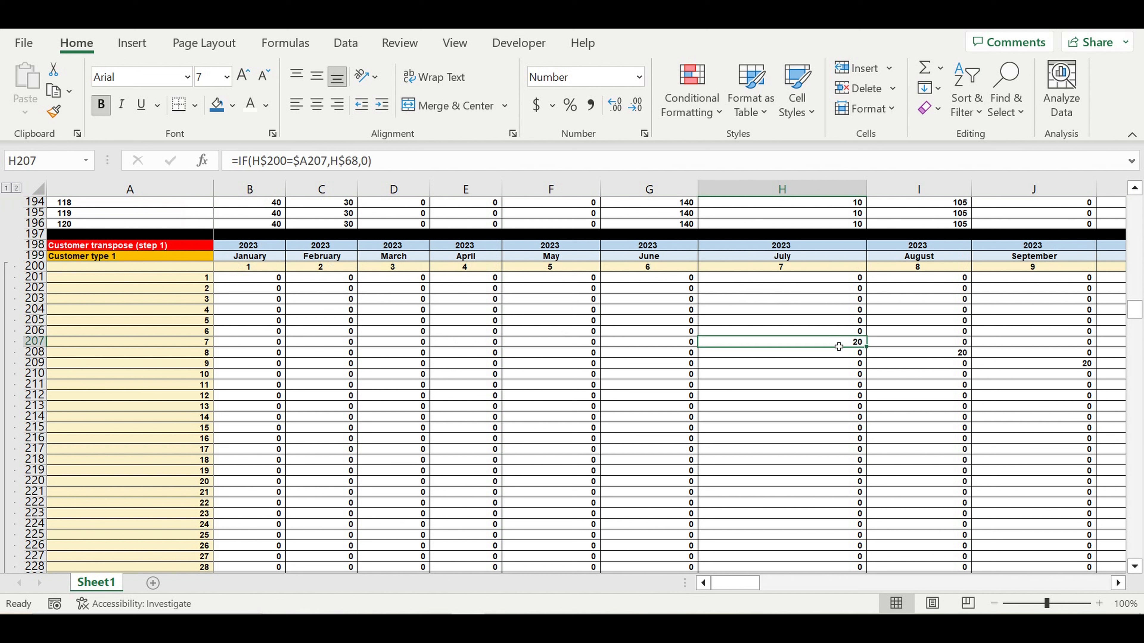
left_click(159, 256)
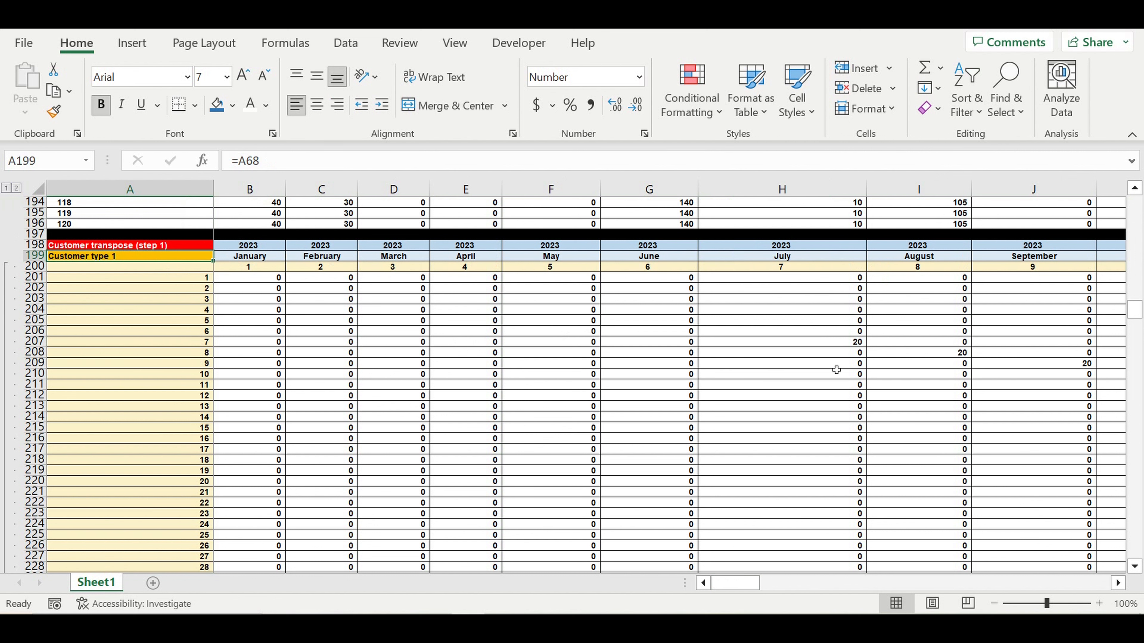
- Review the Totals column DR from DR201 downward
left_click_drag(736, 590, 1100, 603)
left_click(1095, 277)
left_click_drag(1101, 318, 1115, 547)
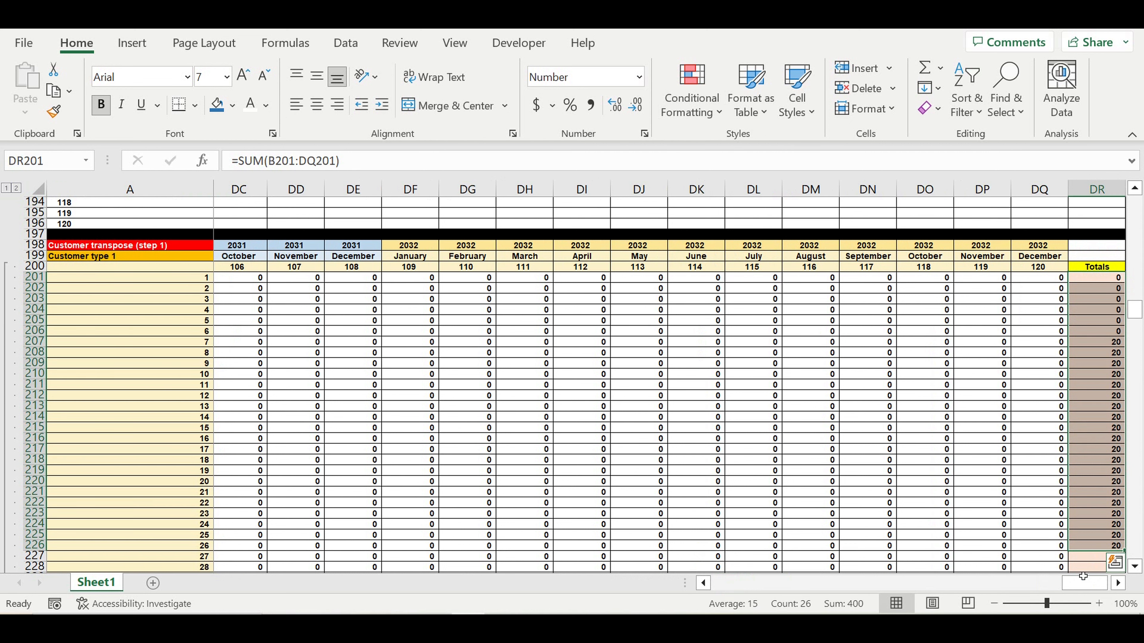
- Inspect the formula in H207 and the cells along the diagonal of 20s
left_click_drag(1080, 583, 766, 583)
scroll(697, 472, "left", 6)
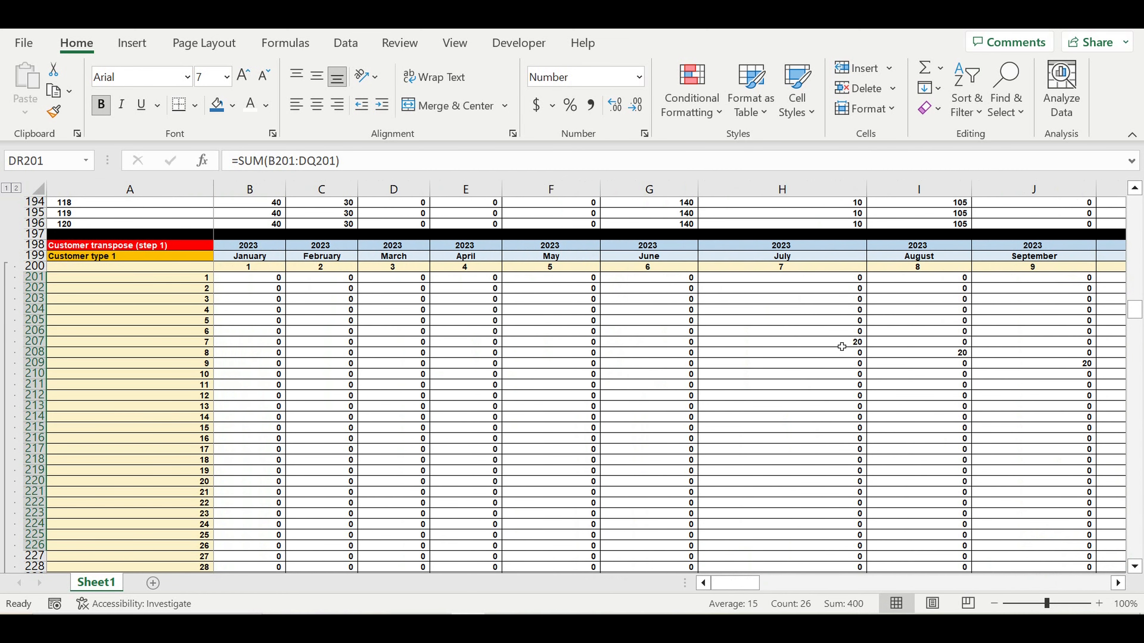
left_click(840, 345)
left_click(941, 353)
left_click(1031, 364)
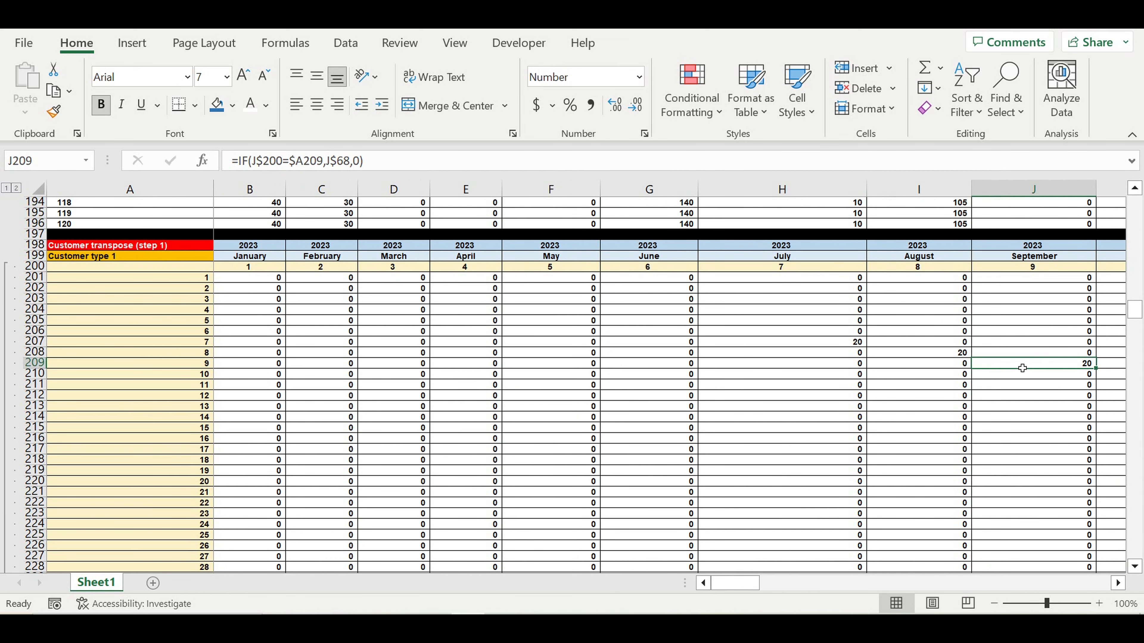
- Examine the counter block from K210, then move to the Customer type 1 Amount of customers block
left_click_drag(738, 583, 775, 583)
left_click_drag(539, 373, 1027, 481)
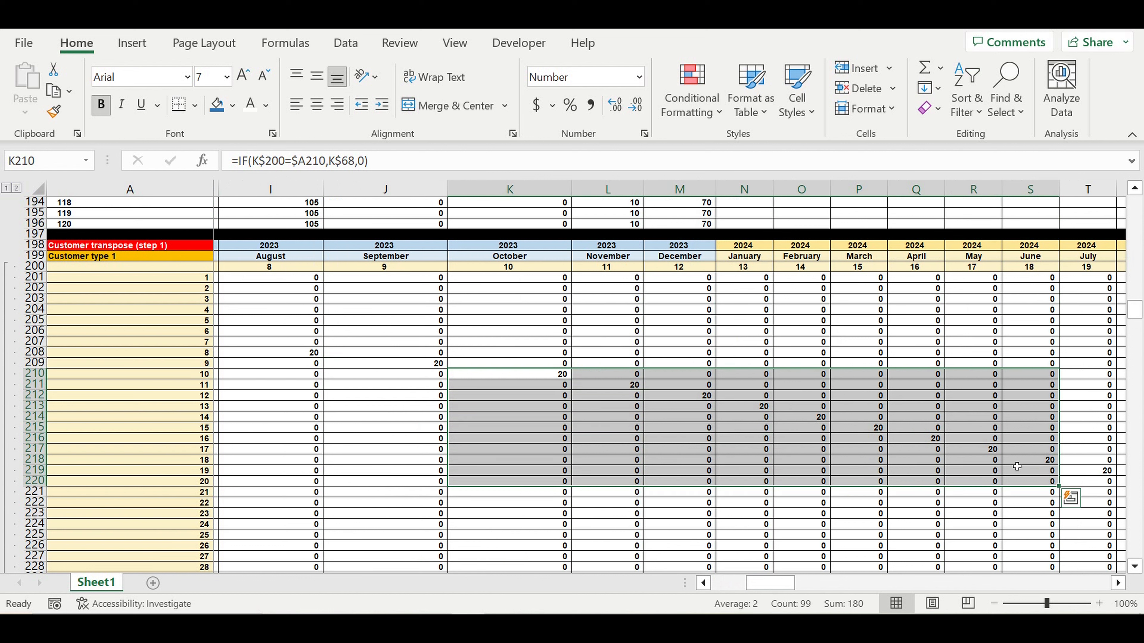
left_click(541, 376)
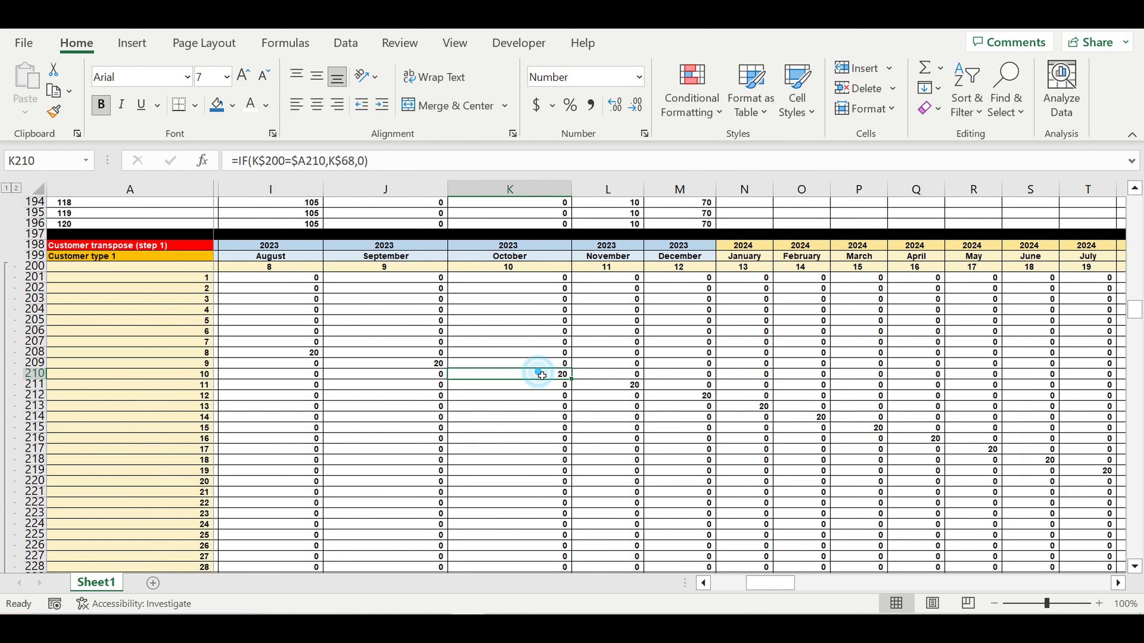
left_click_drag(766, 584, 732, 584)
scroll(558, 431, "down", 14)
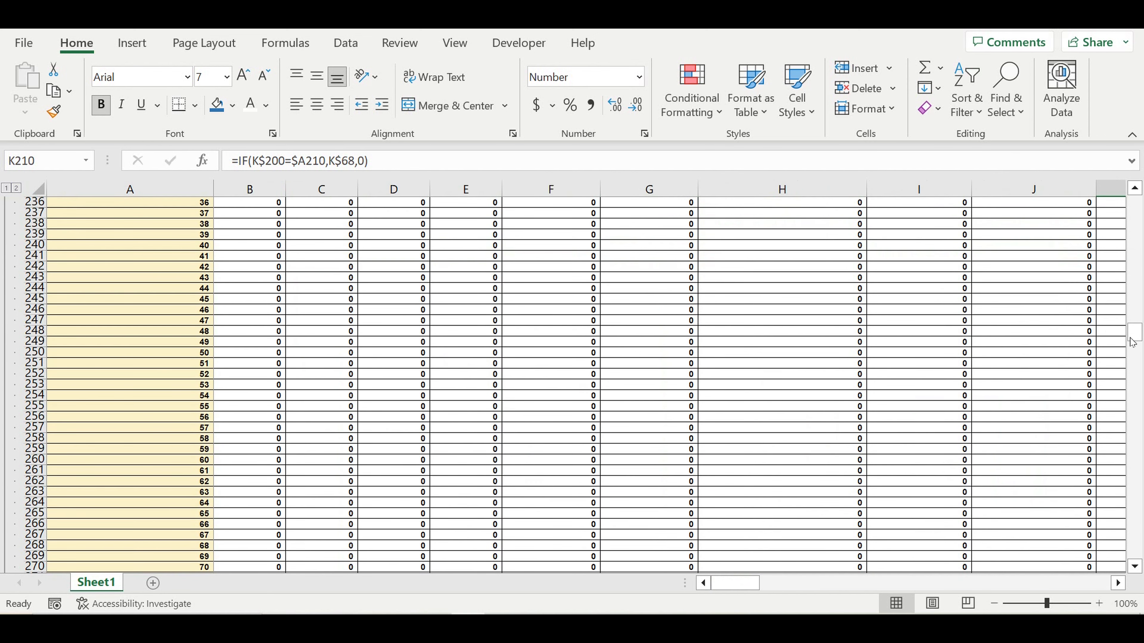
left_click_drag(1132, 342, 1132, 550)
scroll(606, 399, "up", 16)
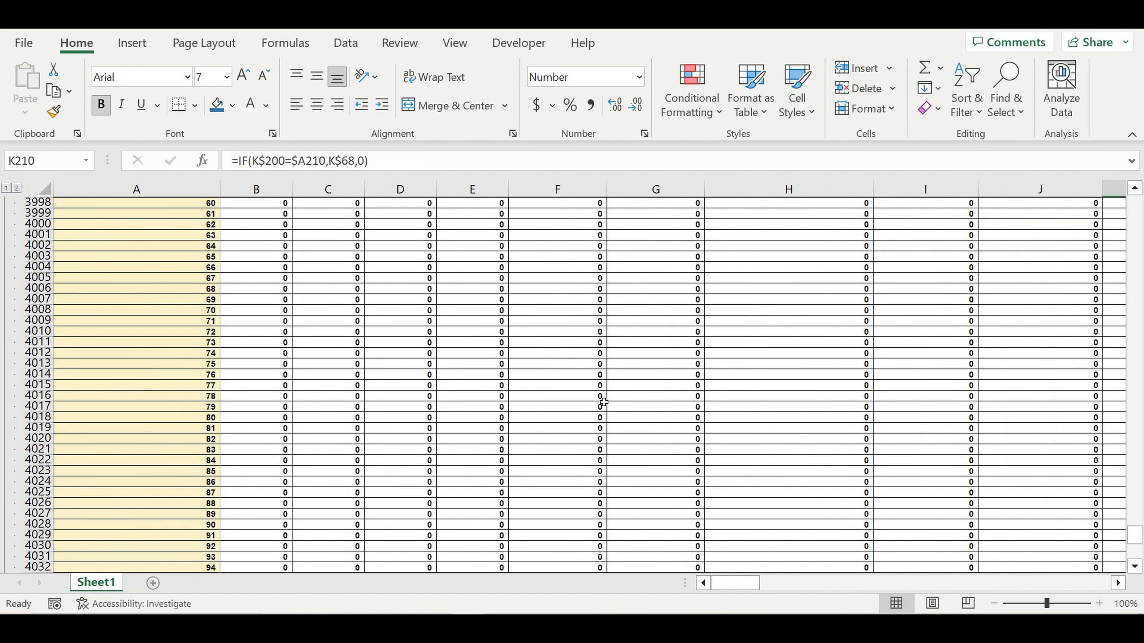
scroll(604, 402, "up", 13)
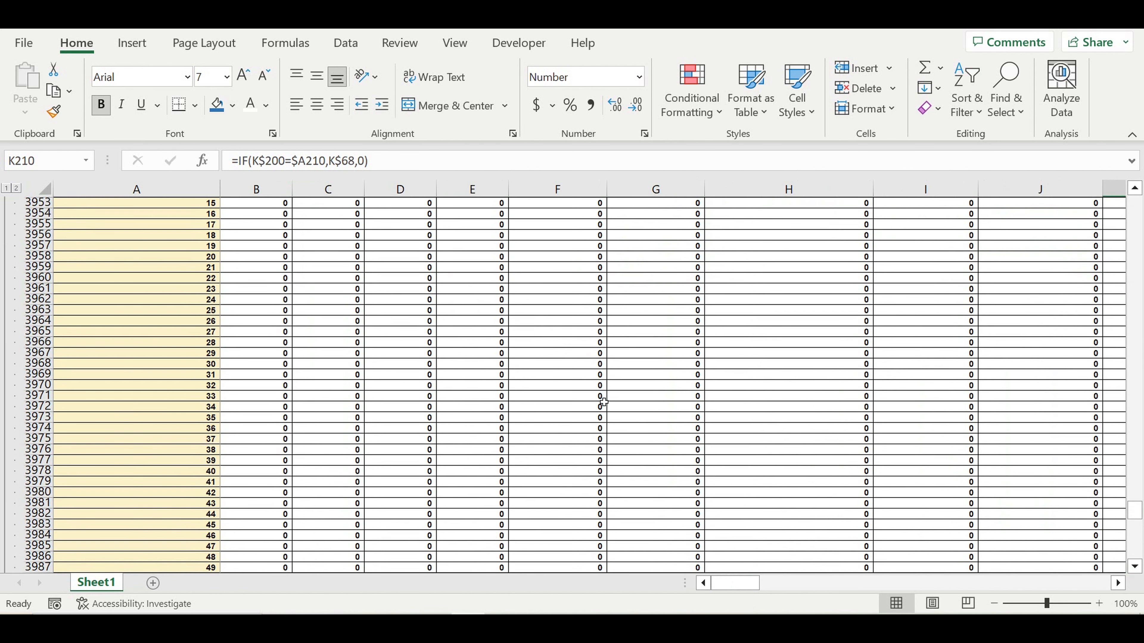
scroll(603, 402, "up", 7)
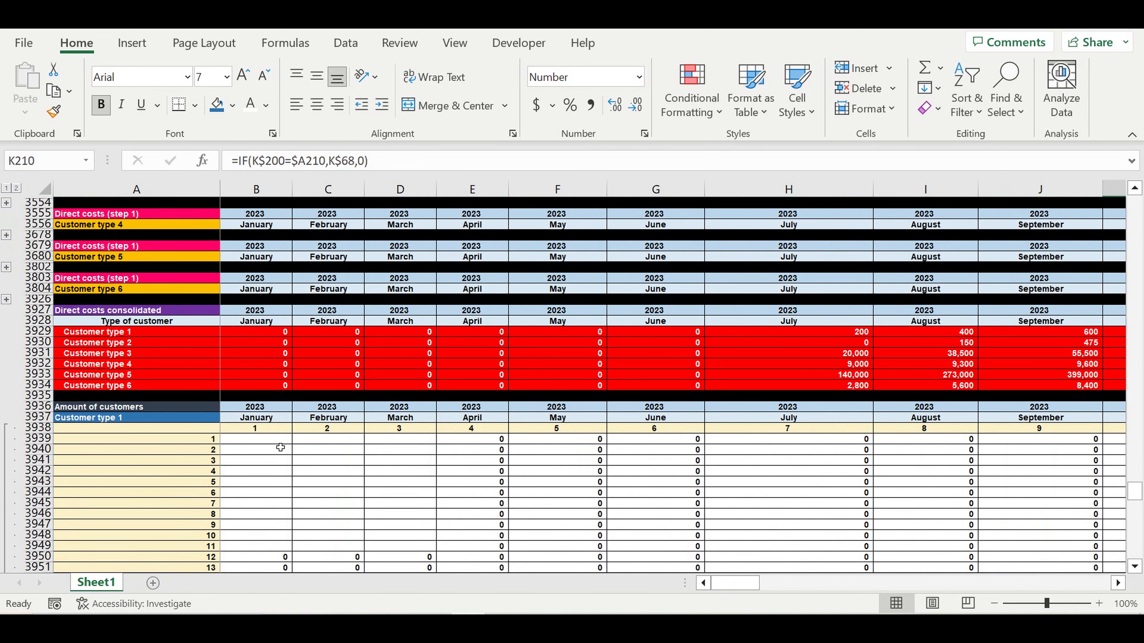
- Begin the formula =IF(B1689>0, in cell B3939
left_click(285, 443)
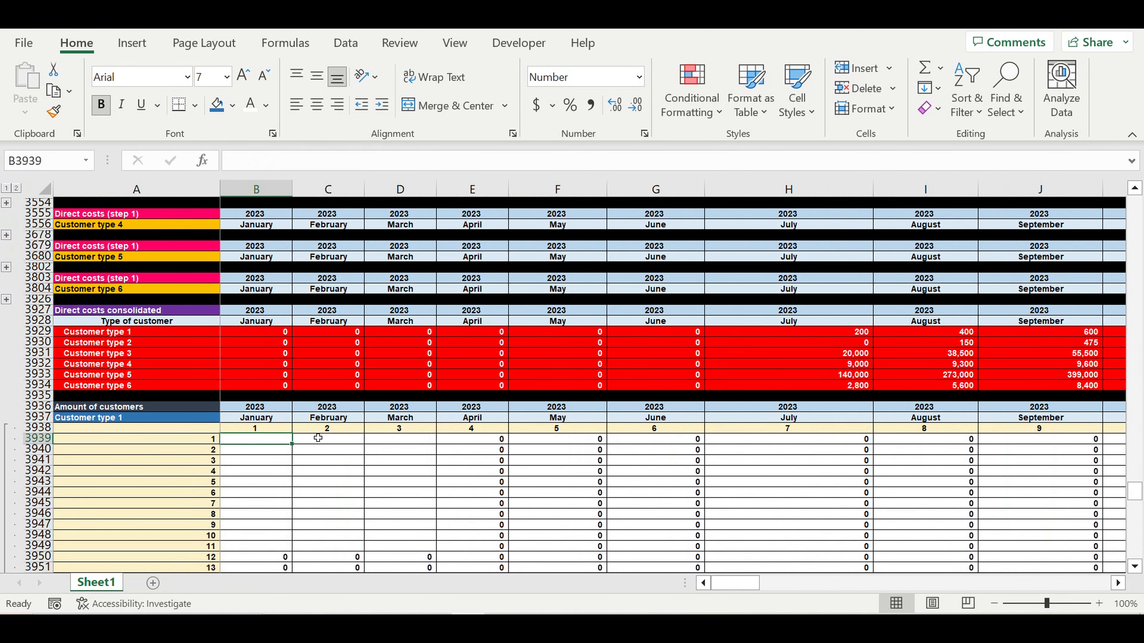
type("=")
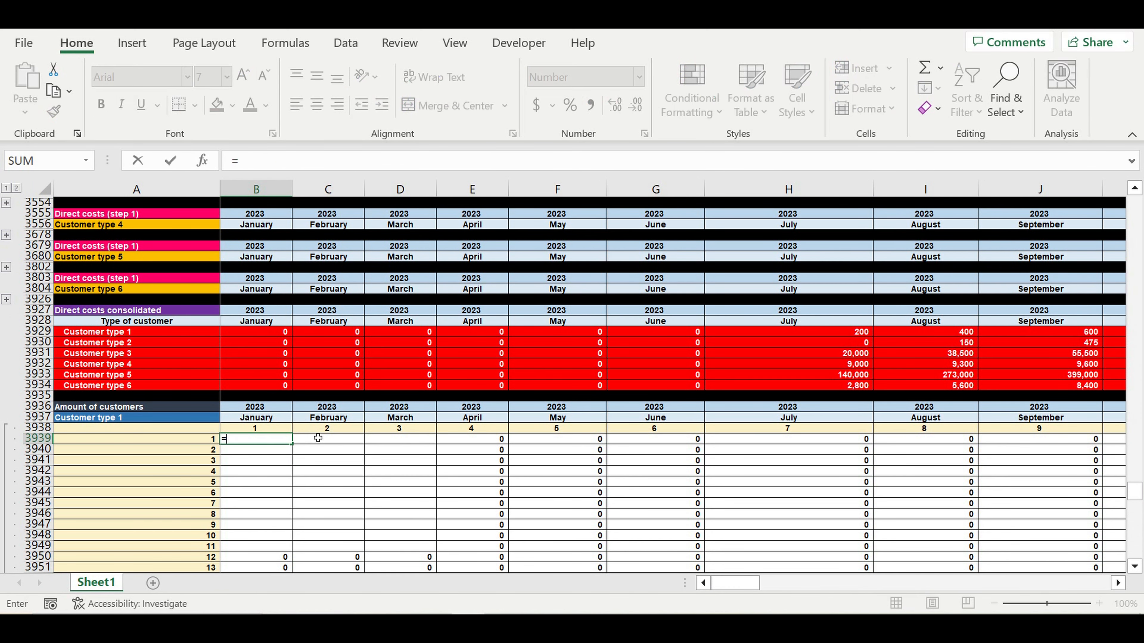
type("if(")
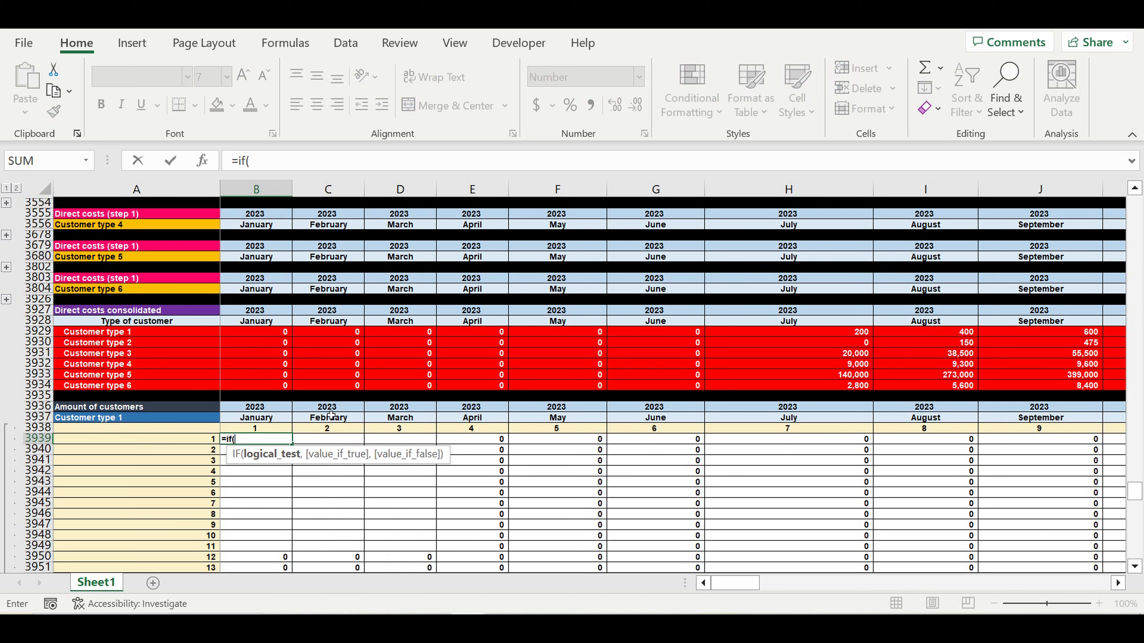
scroll(324, 405, "up", 4)
scroll(325, 386, "up", 15)
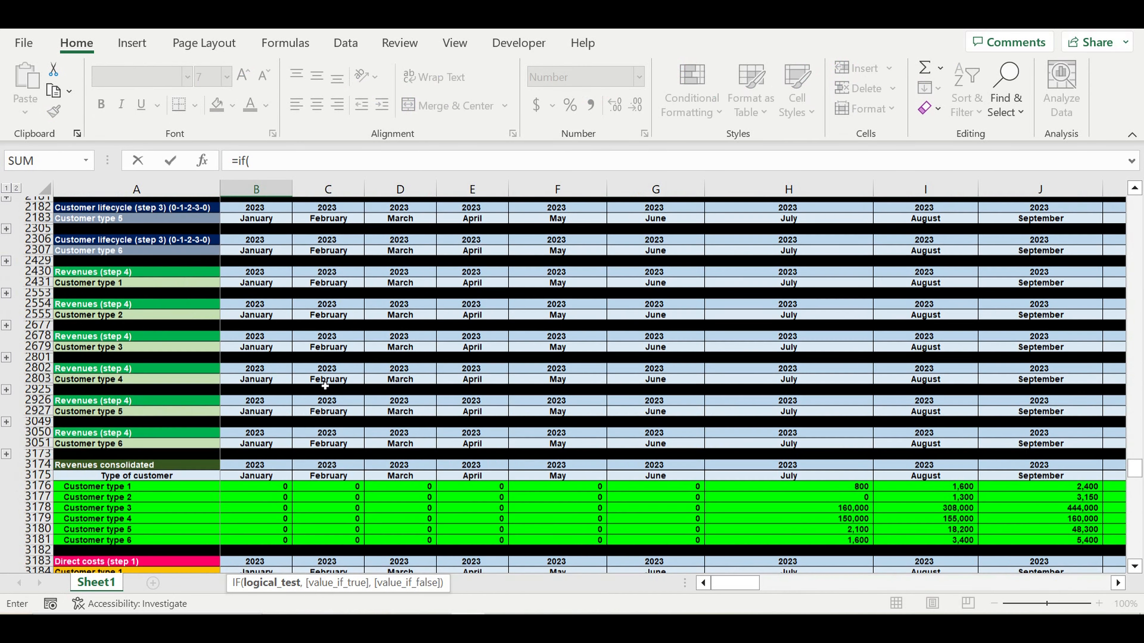
scroll(326, 386, "up", 18)
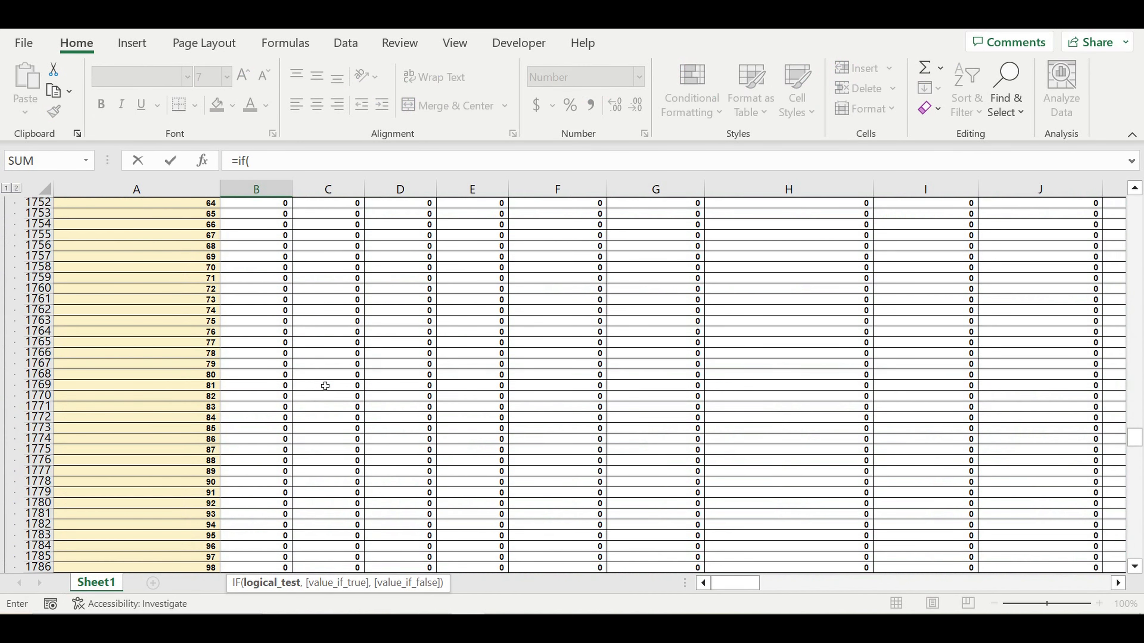
scroll(325, 386, "up", 7)
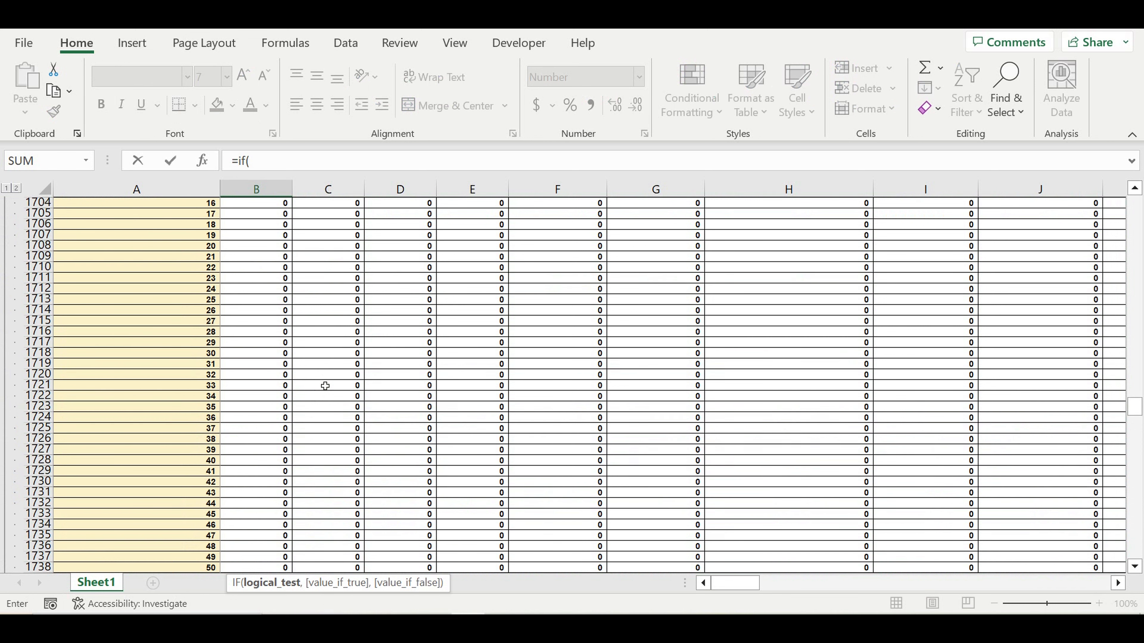
scroll(325, 386, "up", 8)
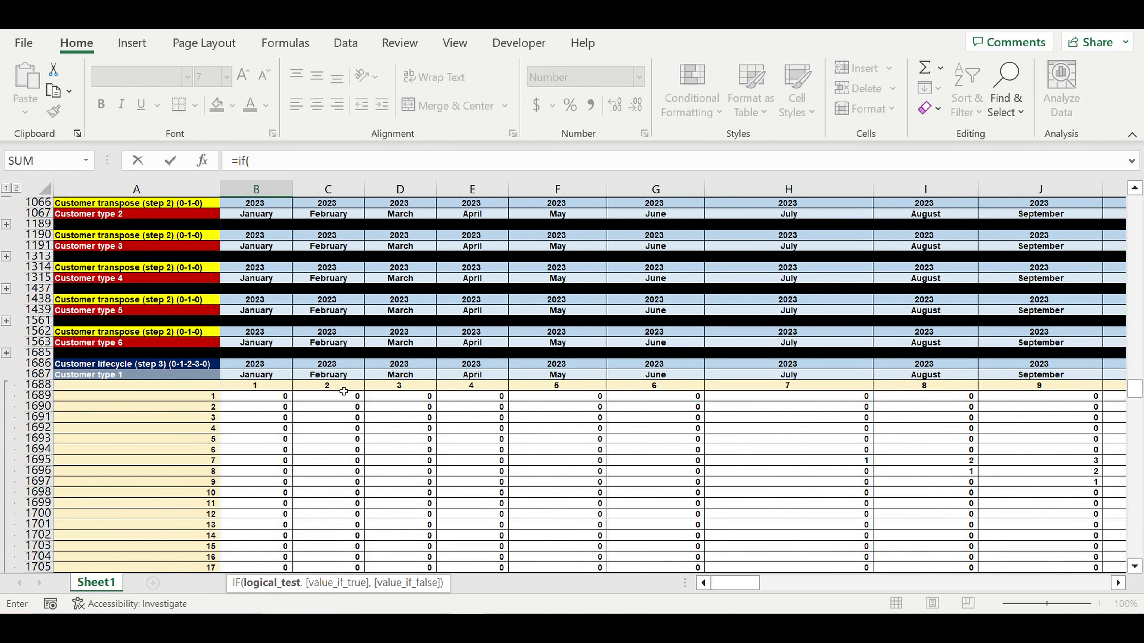
left_click(262, 400)
left_click(301, 165)
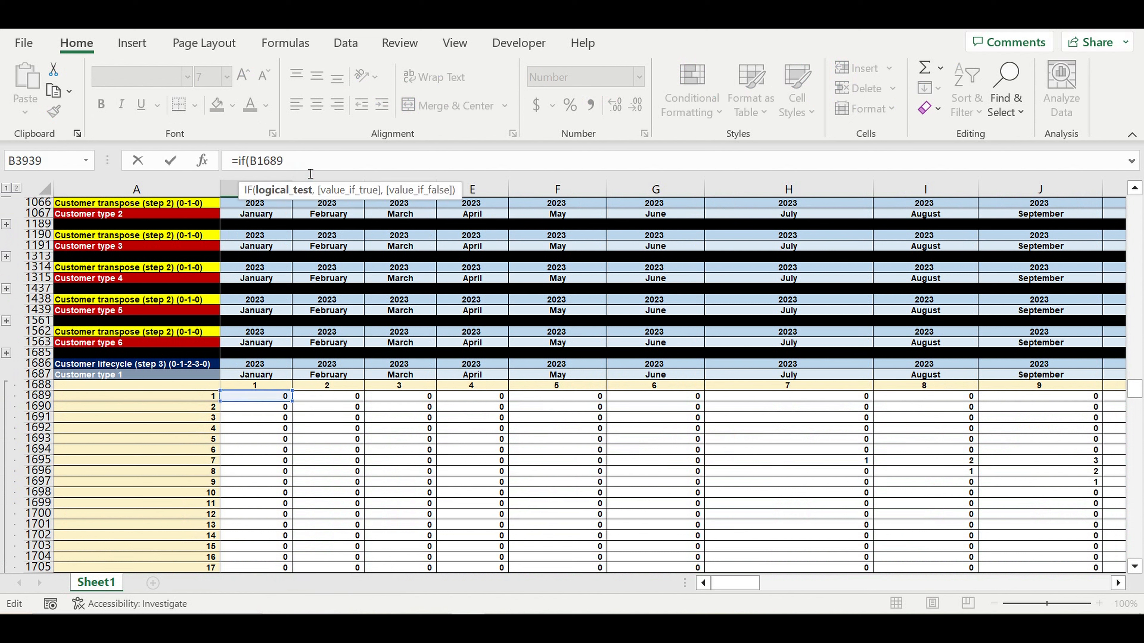
type(">0,")
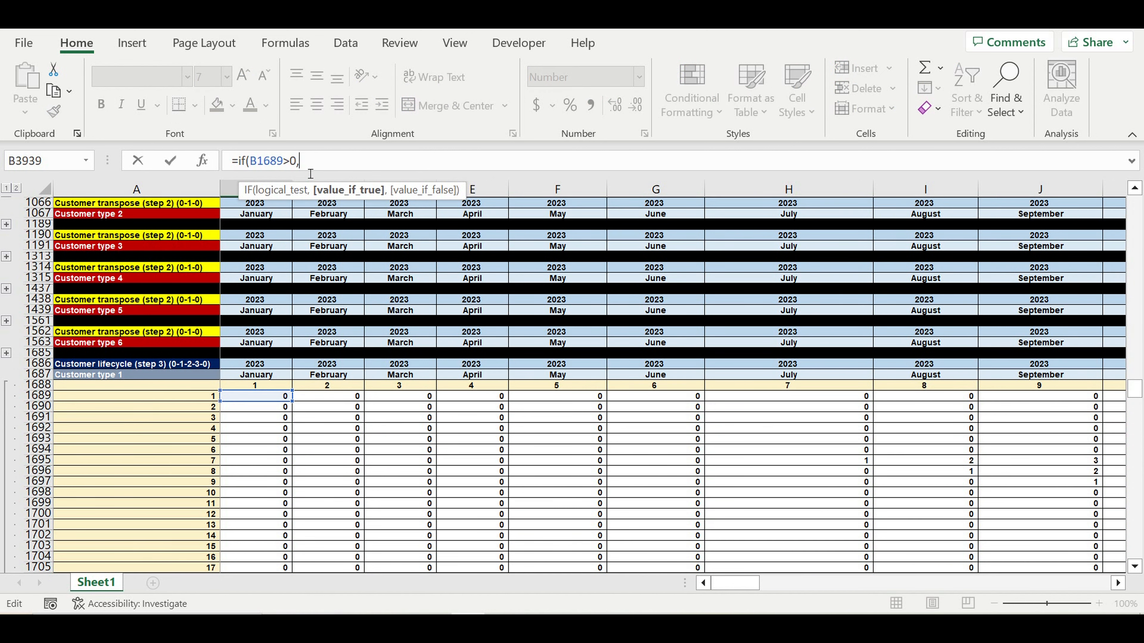
- Complete B3939 as =IF(B1689>0,$DR201,0) and enter it
scroll(419, 340, "up", 6)
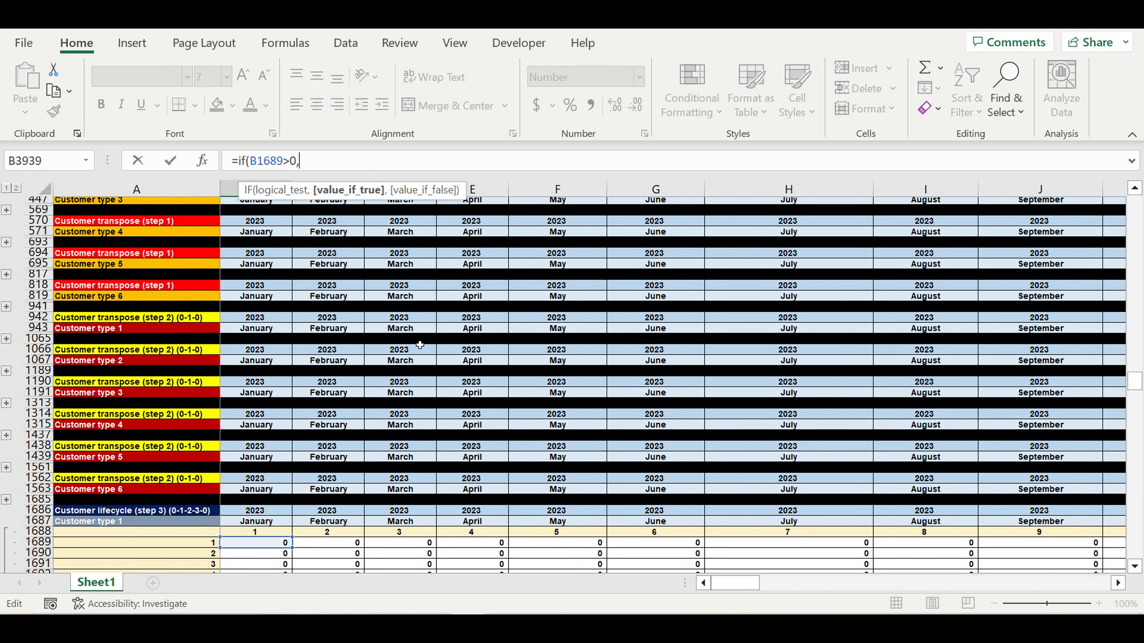
scroll(418, 342, "up", 10)
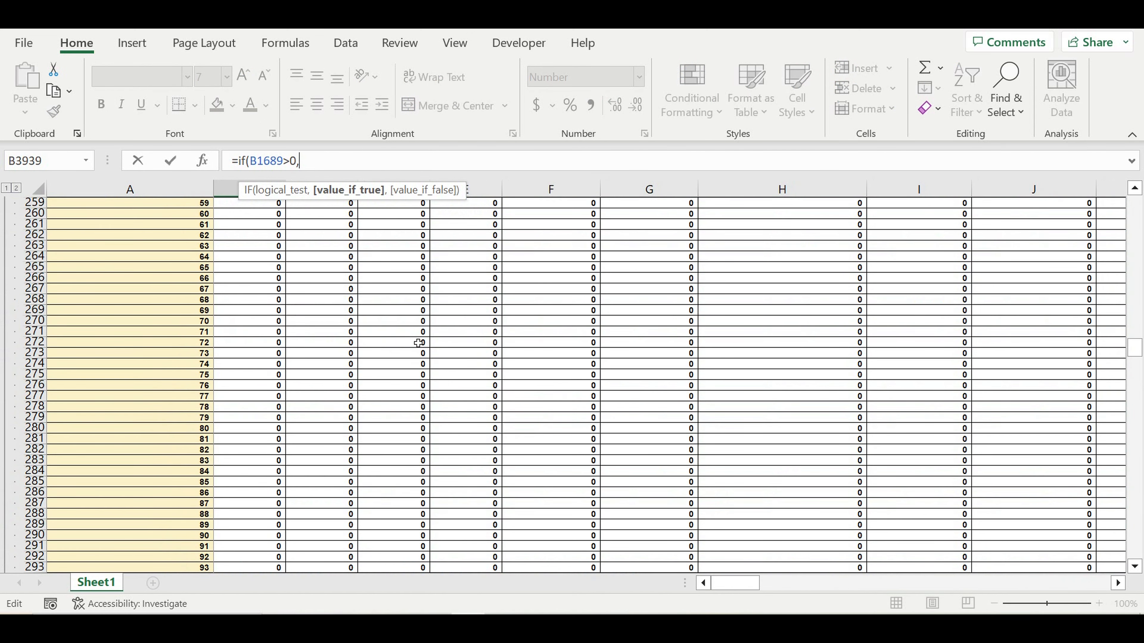
scroll(418, 343, "up", 11)
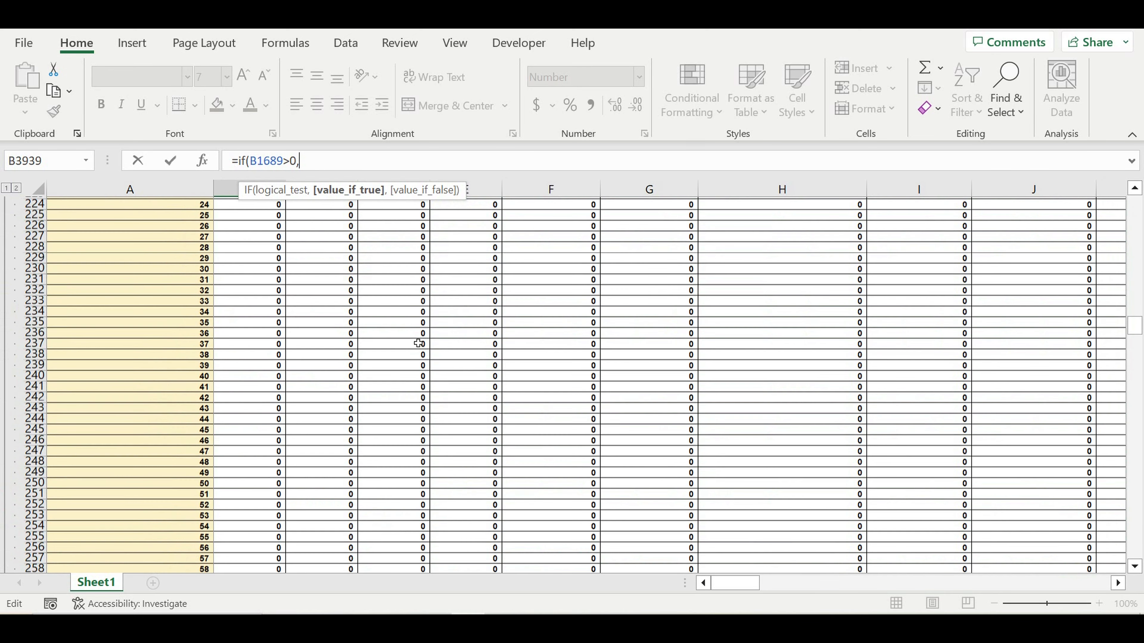
scroll(418, 343, "up", 8)
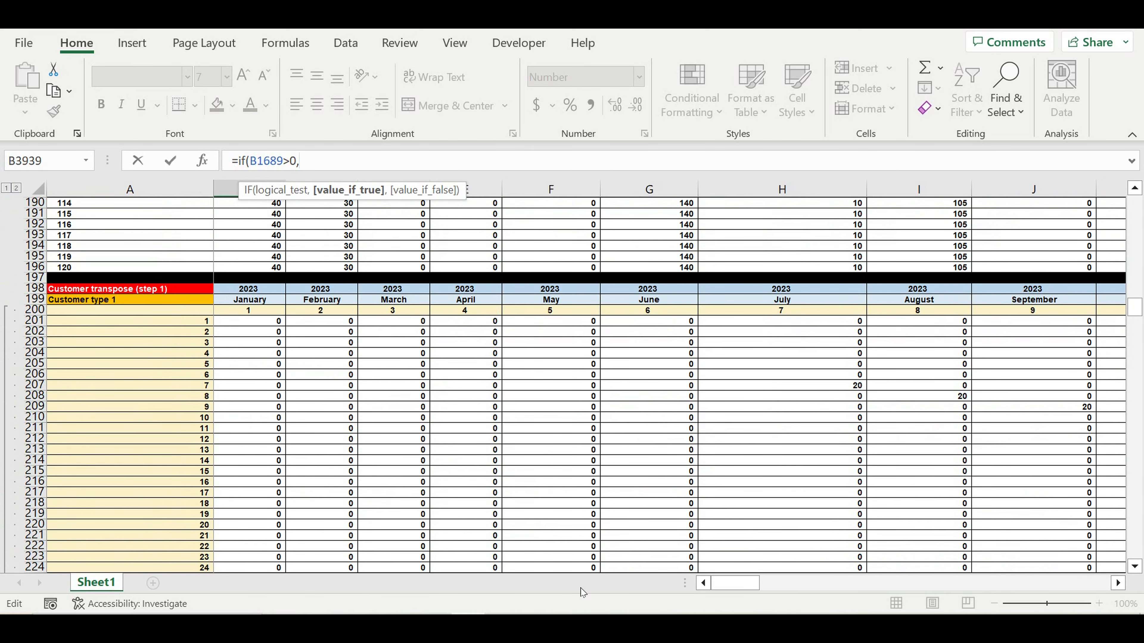
left_click_drag(754, 586, 1094, 609)
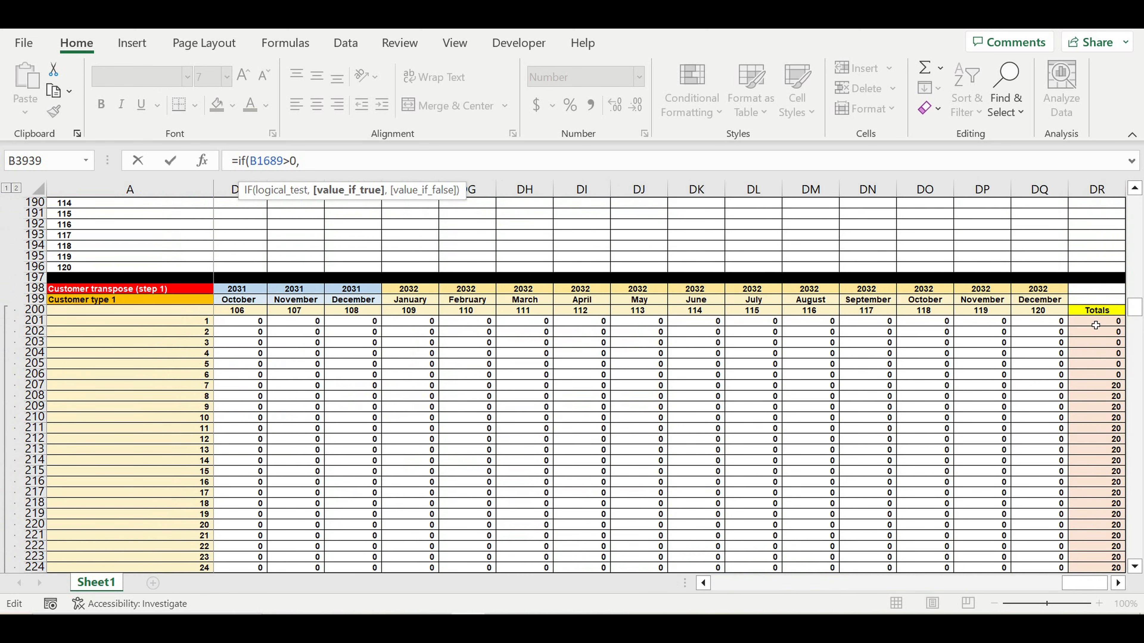
left_click(1092, 315)
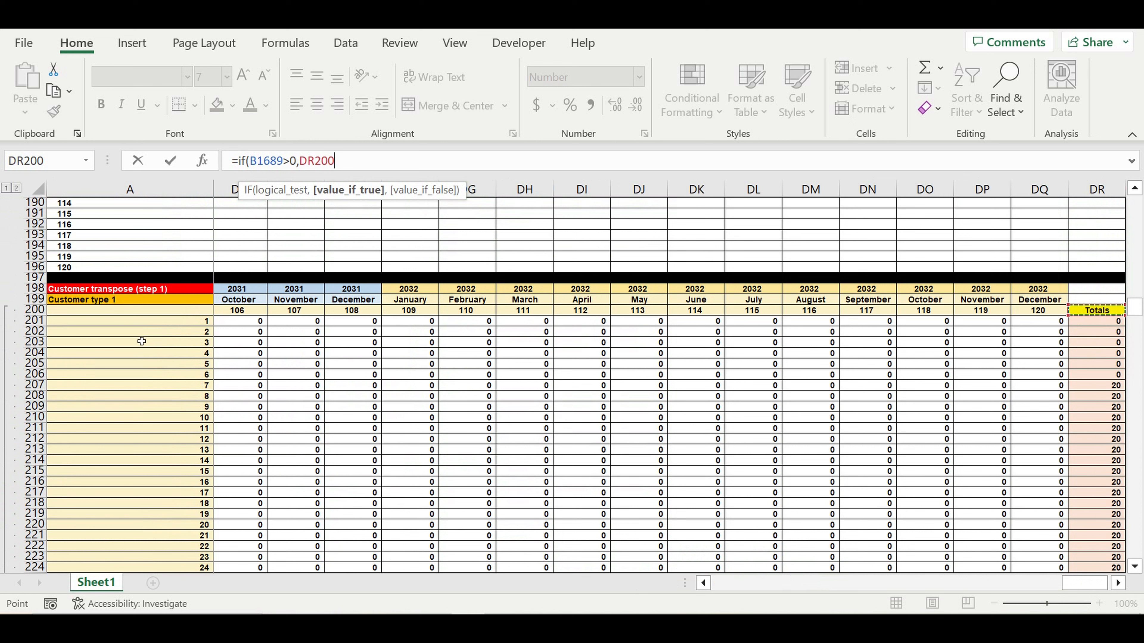
left_click_drag(332, 158, 352, 163)
type("1")
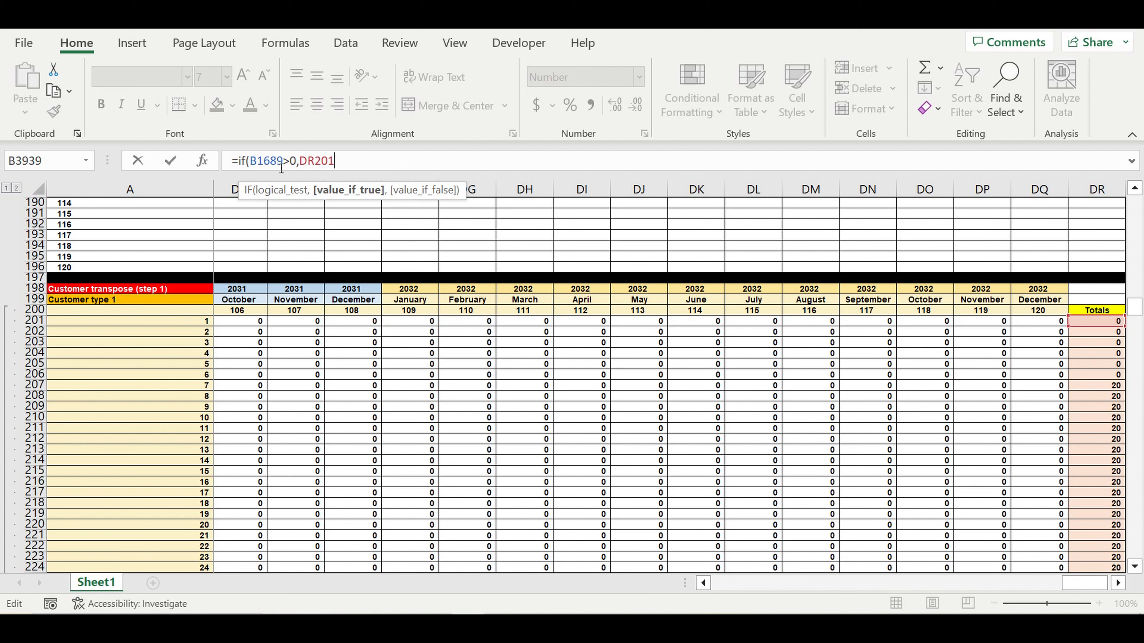
left_click(299, 160)
type("$")
left_click(367, 159)
type(",0)")
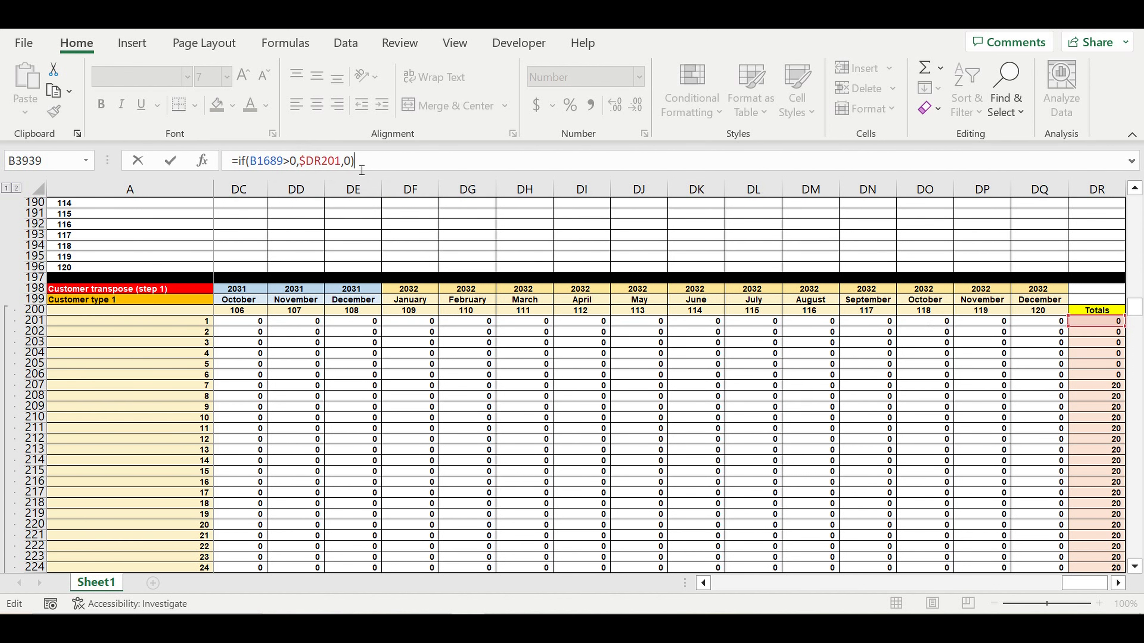
key("Return")
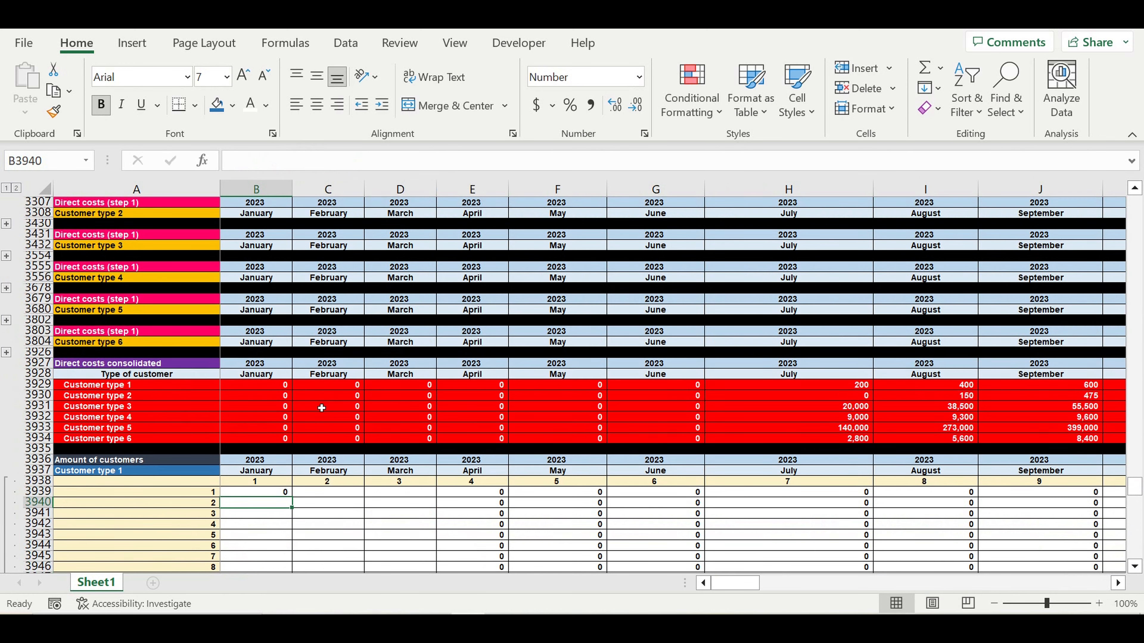
- Copy B3939's IF formula across the grid down to DQ4058
scroll(321, 398, "down", 5)
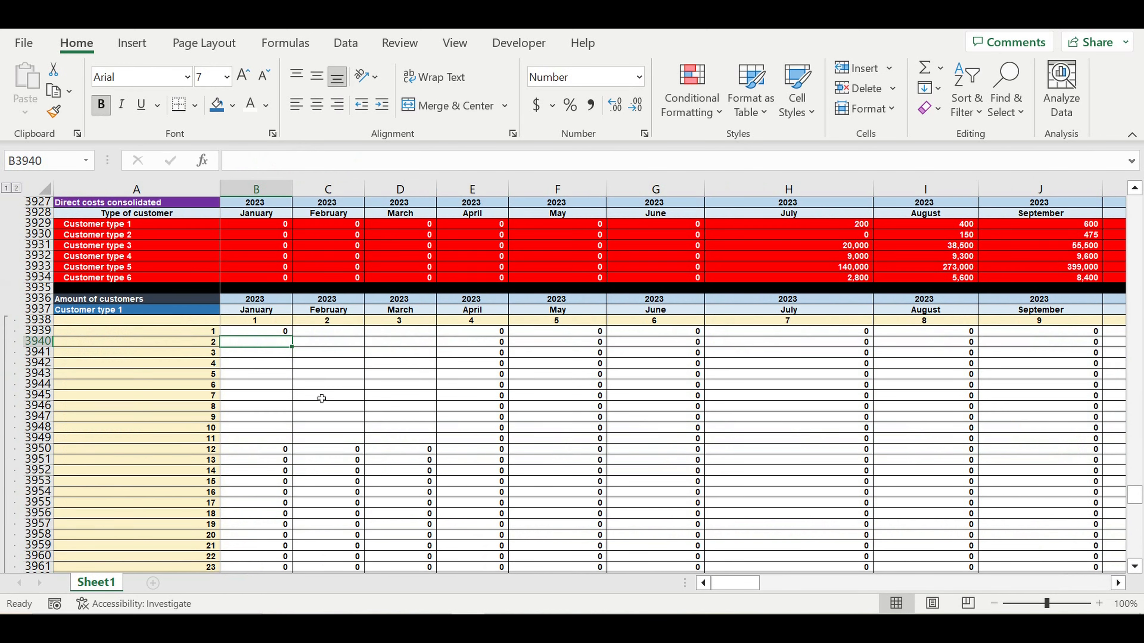
left_click(273, 334)
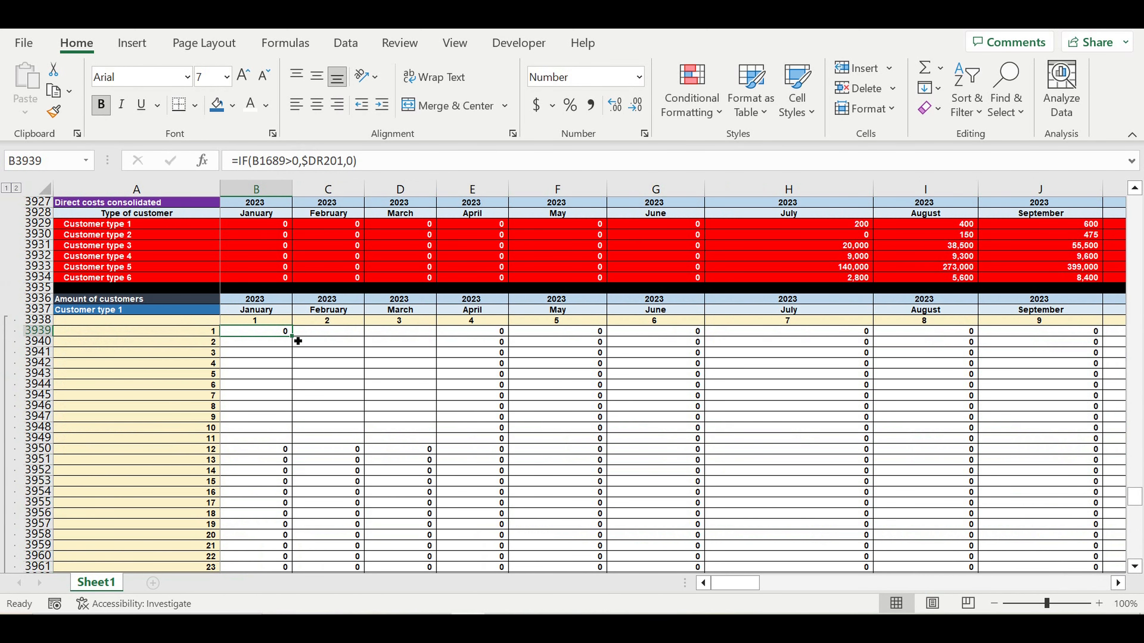
left_click_drag(298, 341, 968, 504)
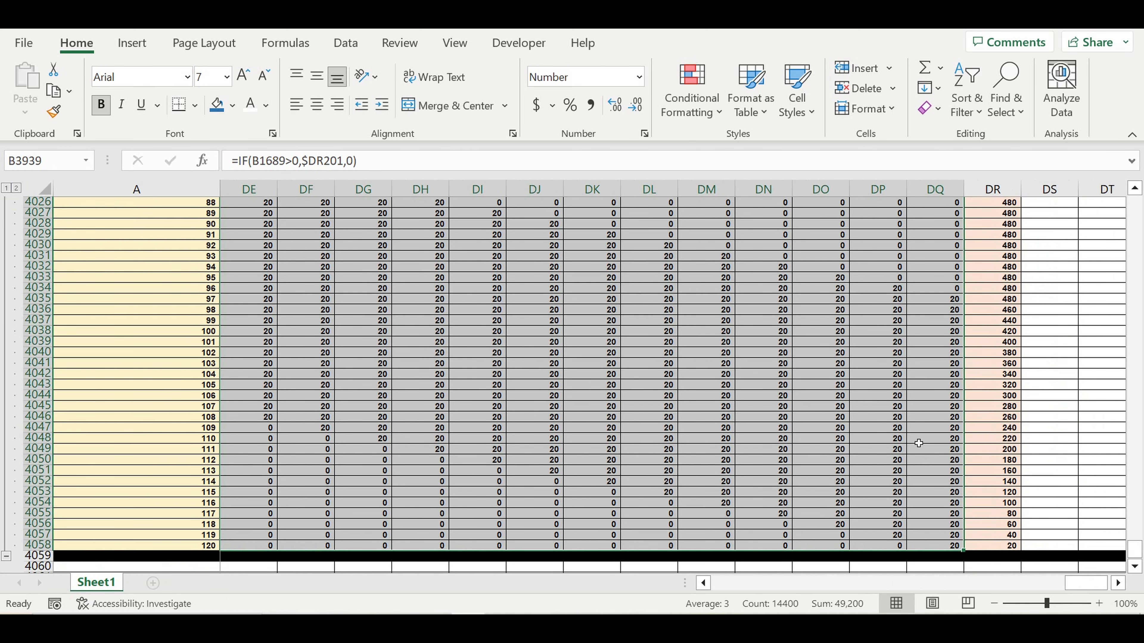
scroll(918, 443, "up", 2)
left_click_drag(1085, 583, 630, 583)
scroll(648, 430, "up", 9)
scroll(648, 431, "up", 9)
scroll(648, 430, "up", 7)
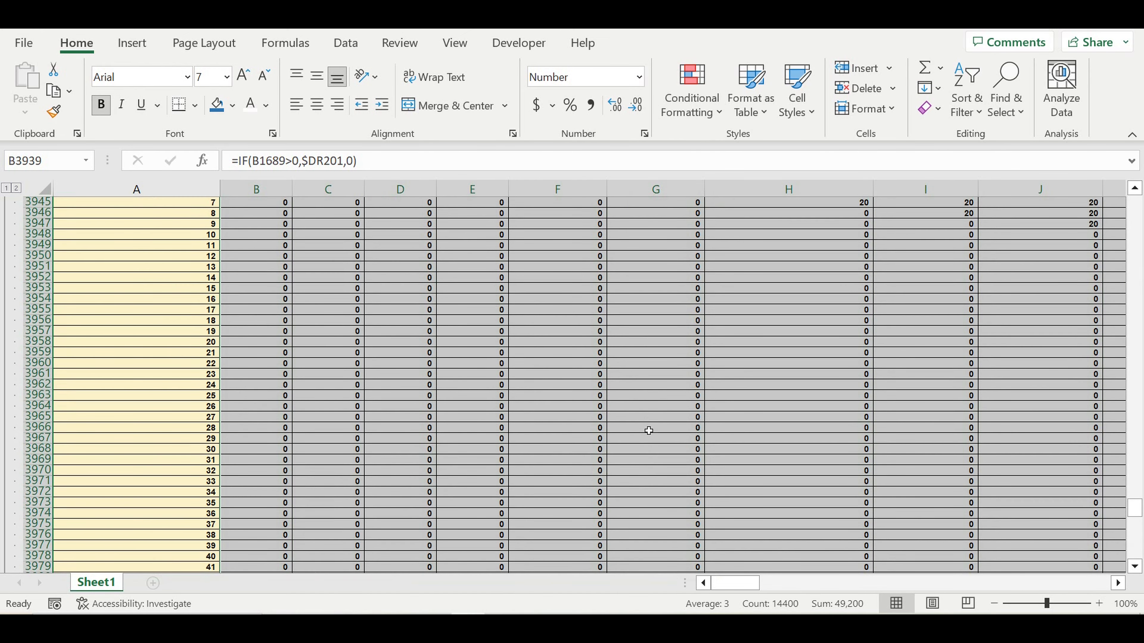
scroll(649, 431, "up", 3)
- Check the copied IF formulas in I3955, H3945 and I3946 and their neighbouring values
left_click(897, 405)
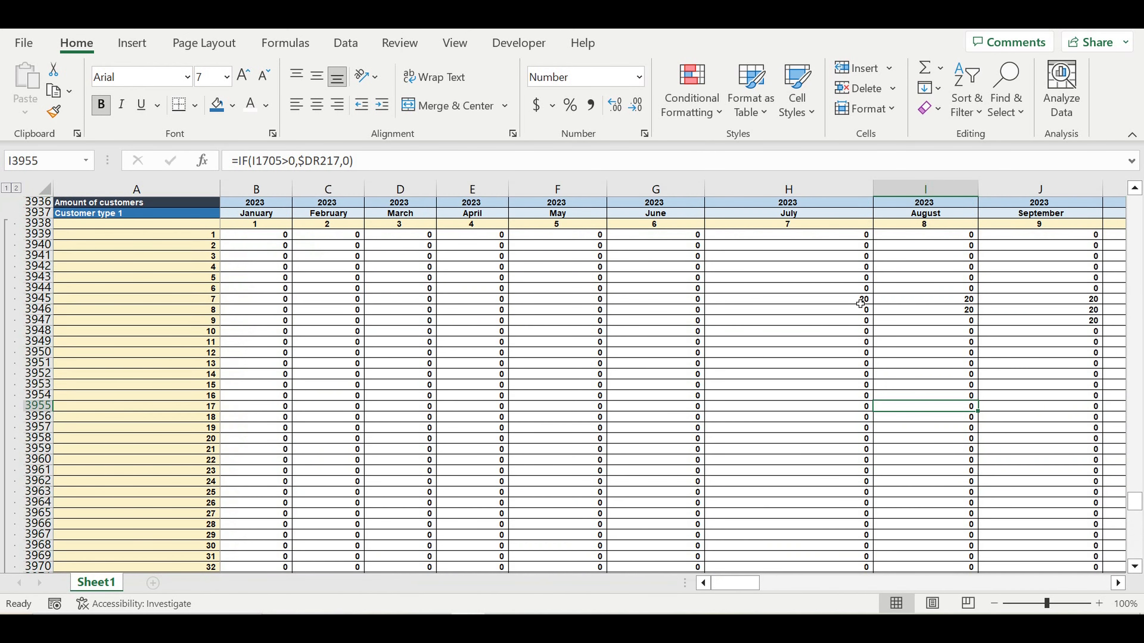
left_click(851, 301)
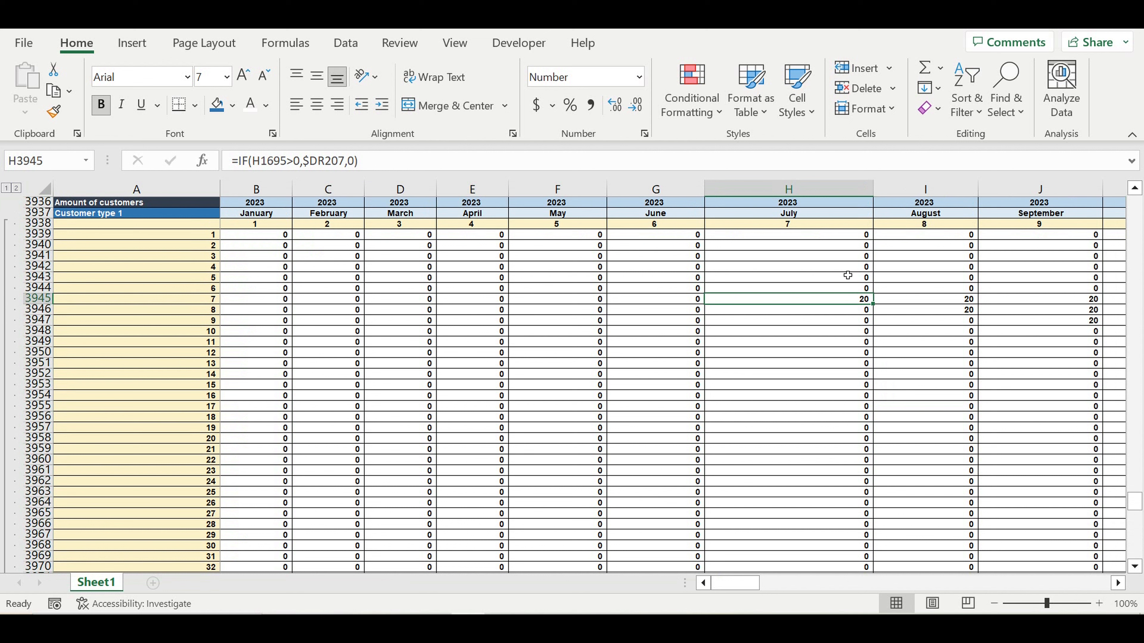
left_click(802, 212)
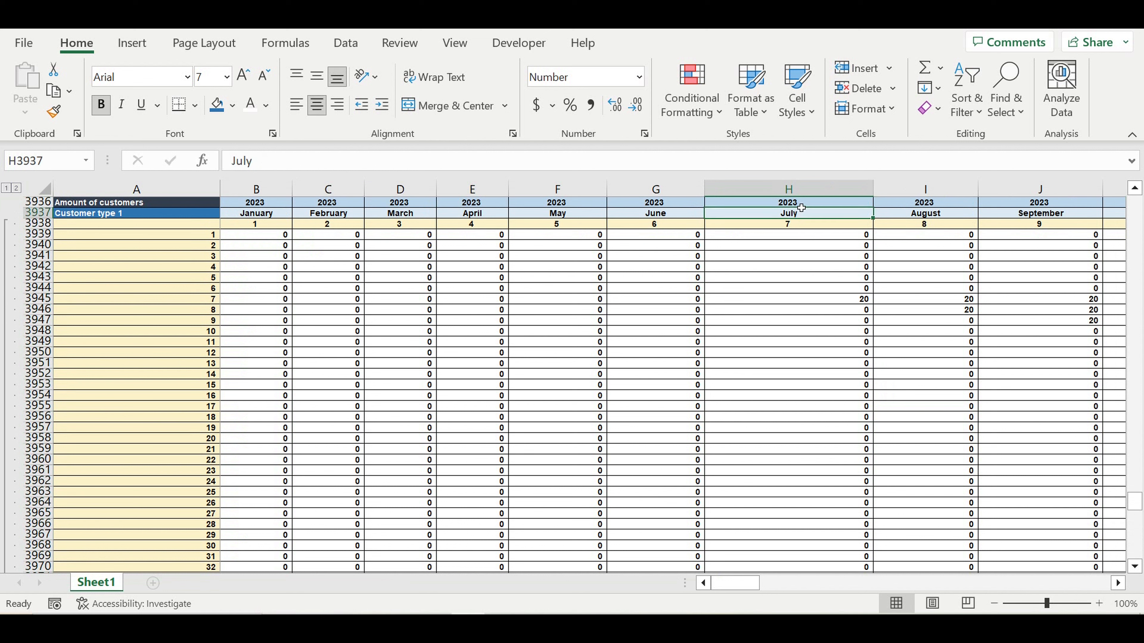
left_click_drag(851, 305, 604, 301)
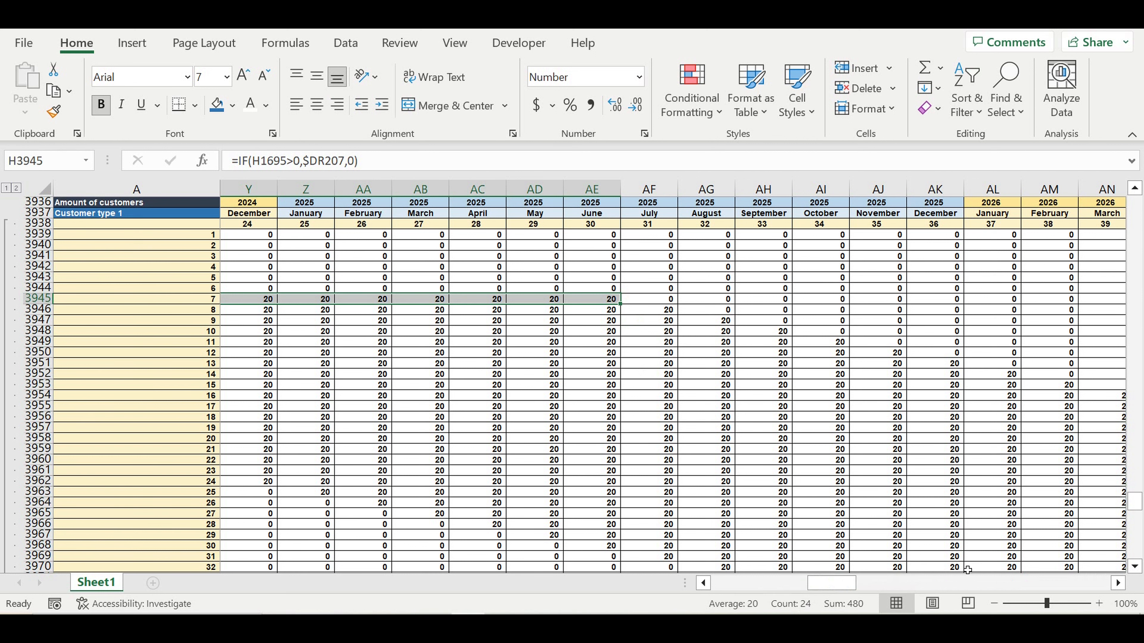
left_click_drag(833, 584, 712, 588)
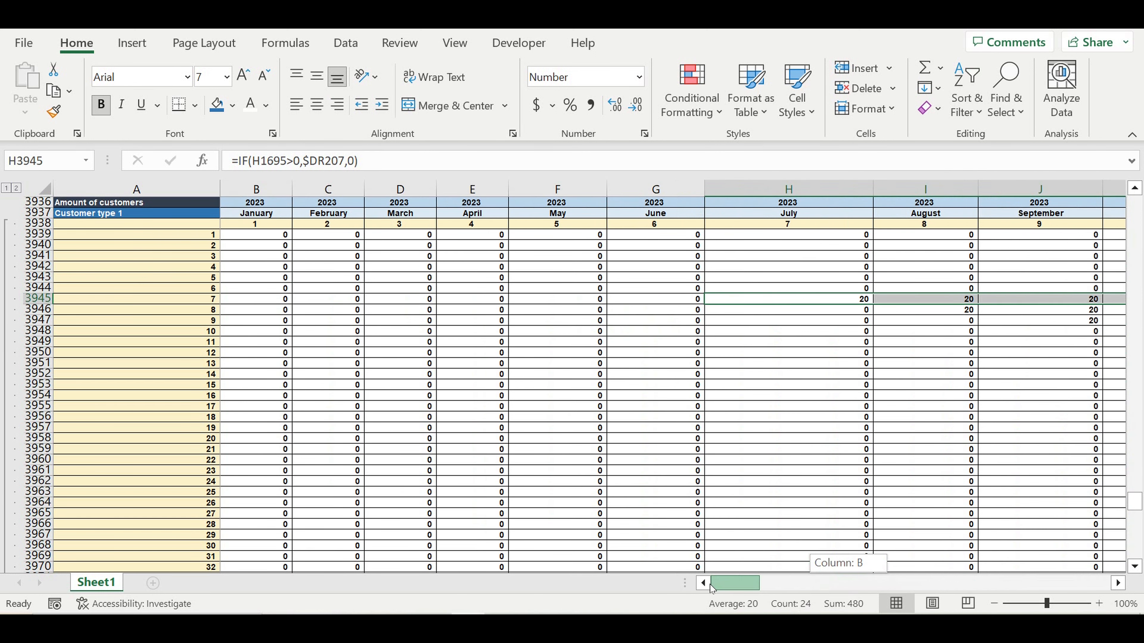
left_click(963, 310)
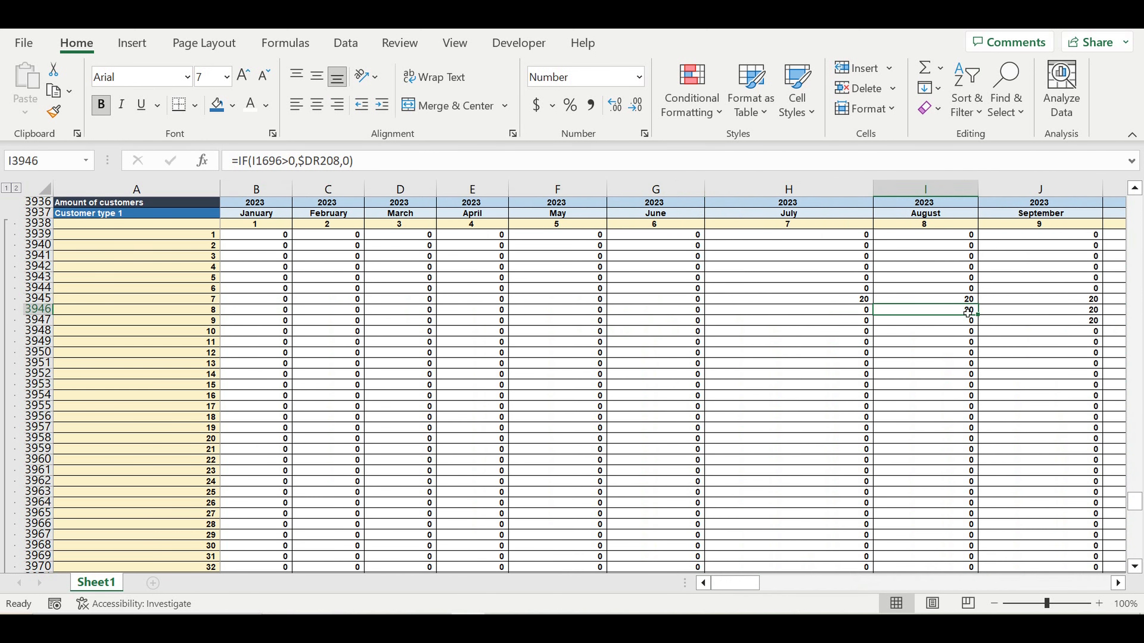
left_click_drag(967, 313, 851, 316)
- Check further diagonal formulas from AE3945, then collapse the groups to outline level 1
left_click(785, 300)
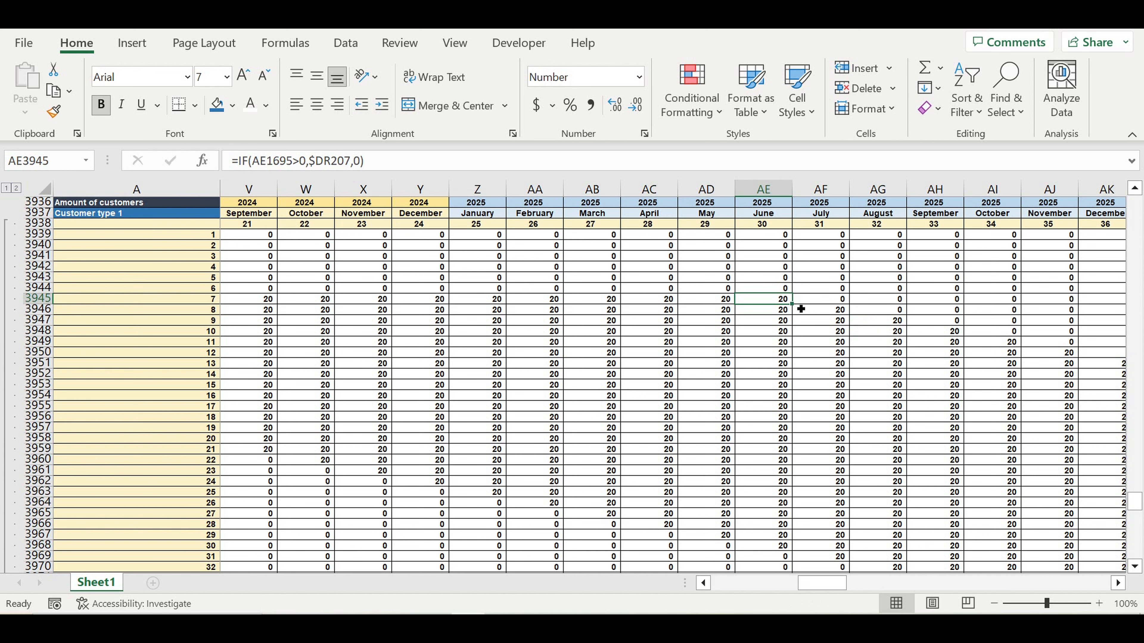
left_click(830, 309)
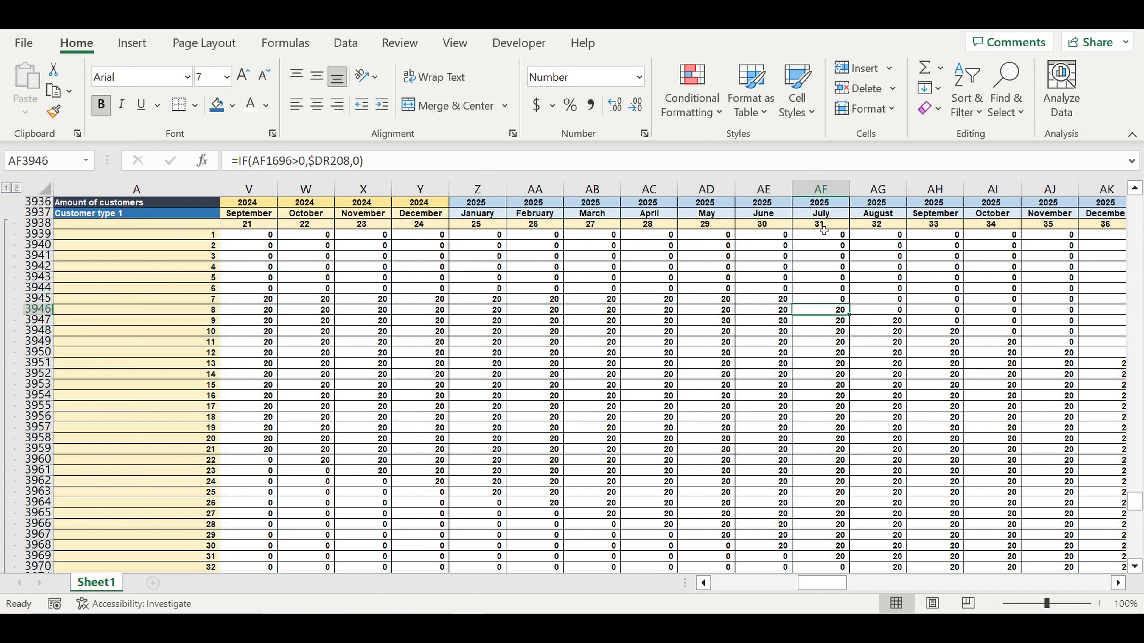
left_click(886, 325)
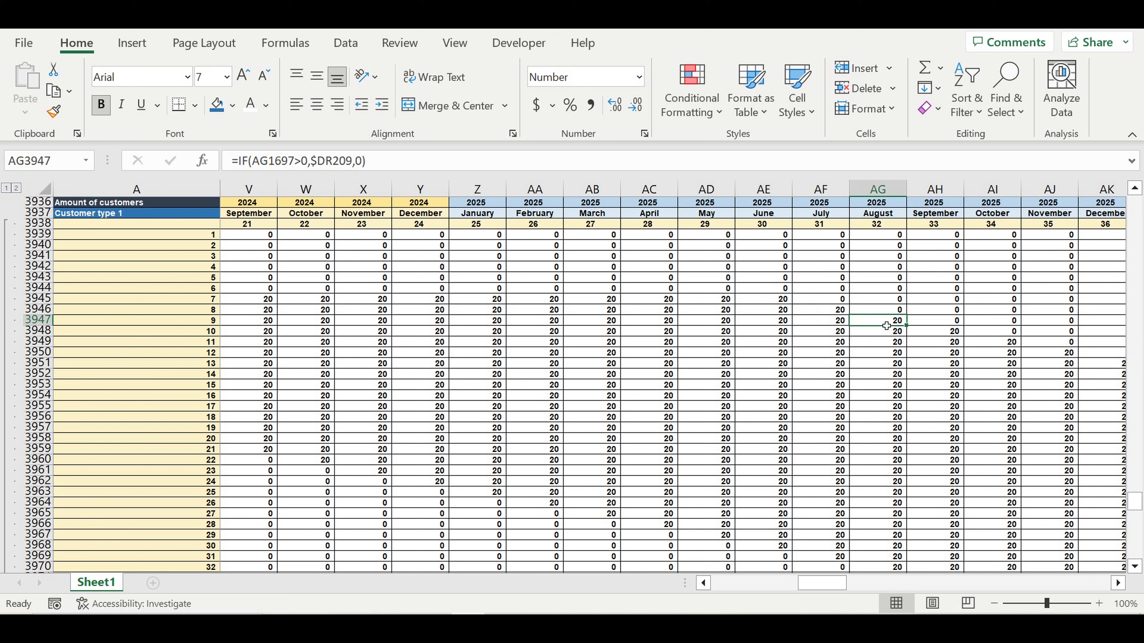
left_click_drag(822, 583, 735, 583)
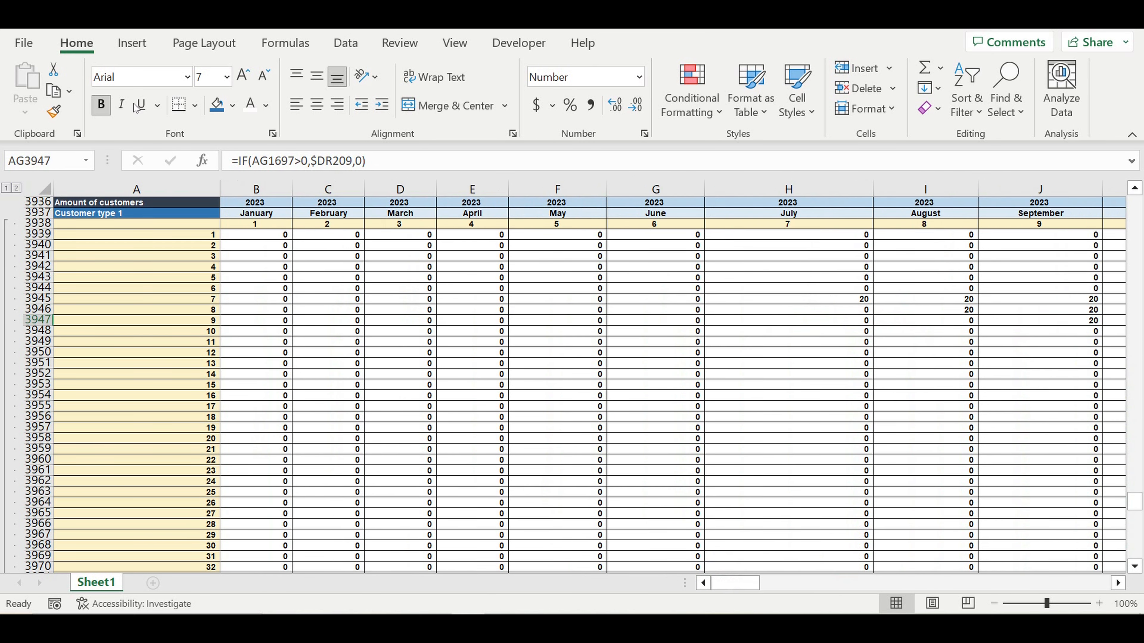
left_click(6, 188)
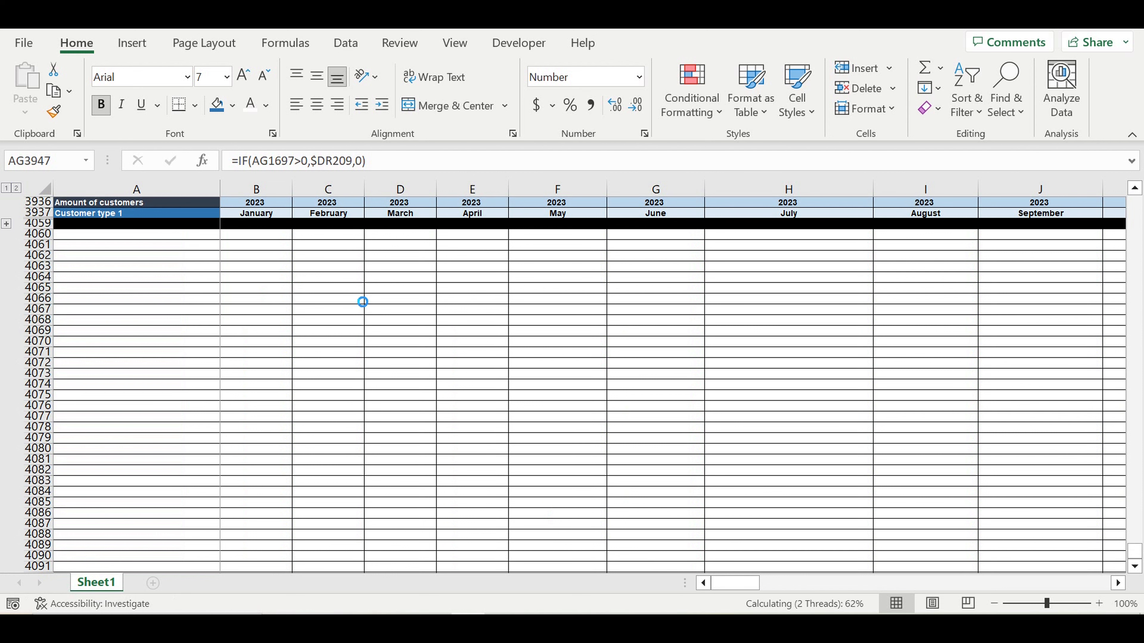
- Copy the collapsed Customer type 1 block and paste it at row 4060
left_click(358, 288)
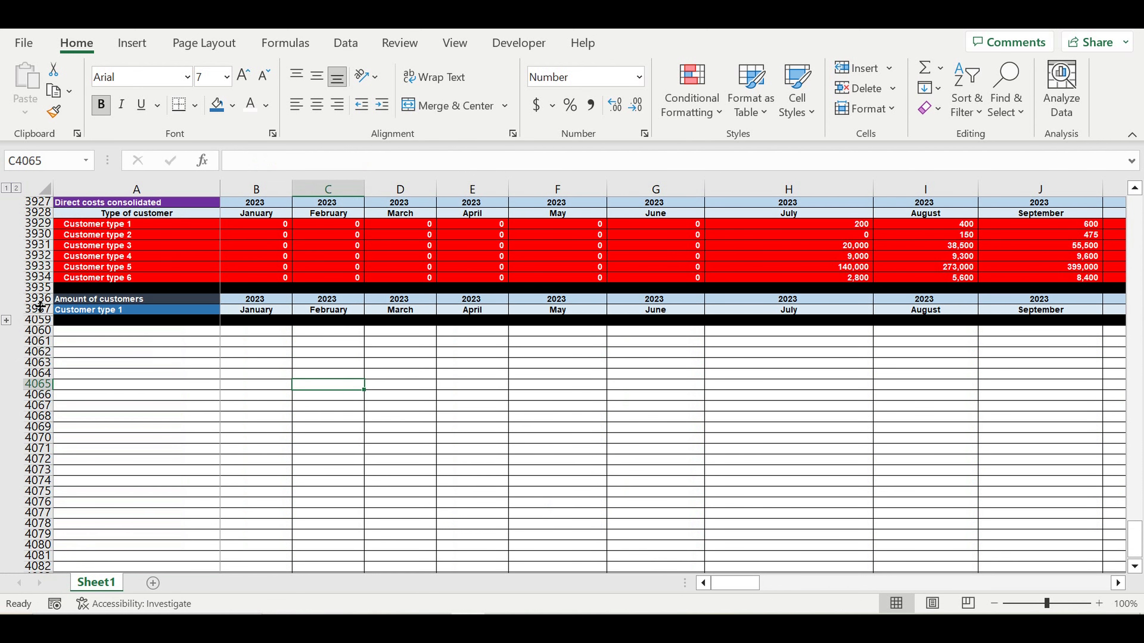
left_click_drag(38, 299, 42, 311)
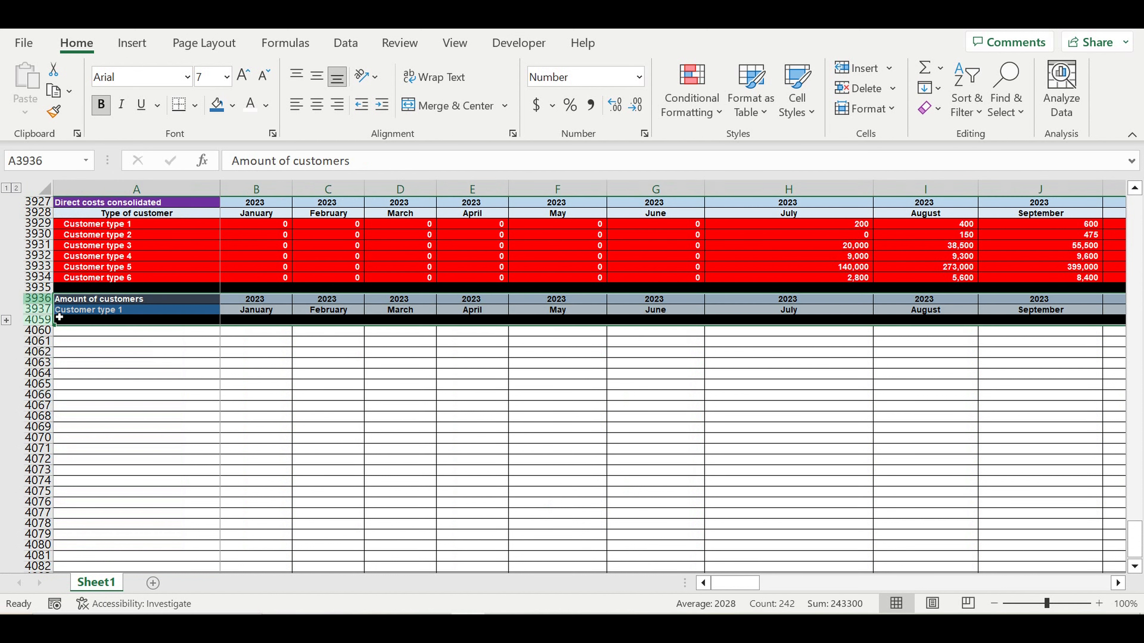
key("ctrl+c")
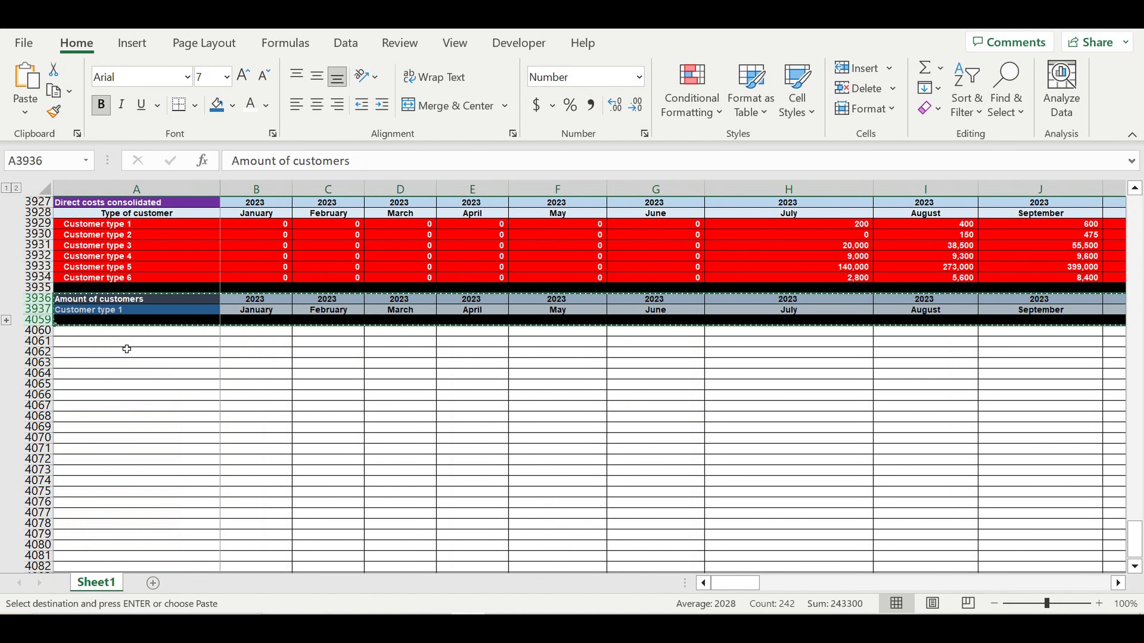
left_click(118, 338)
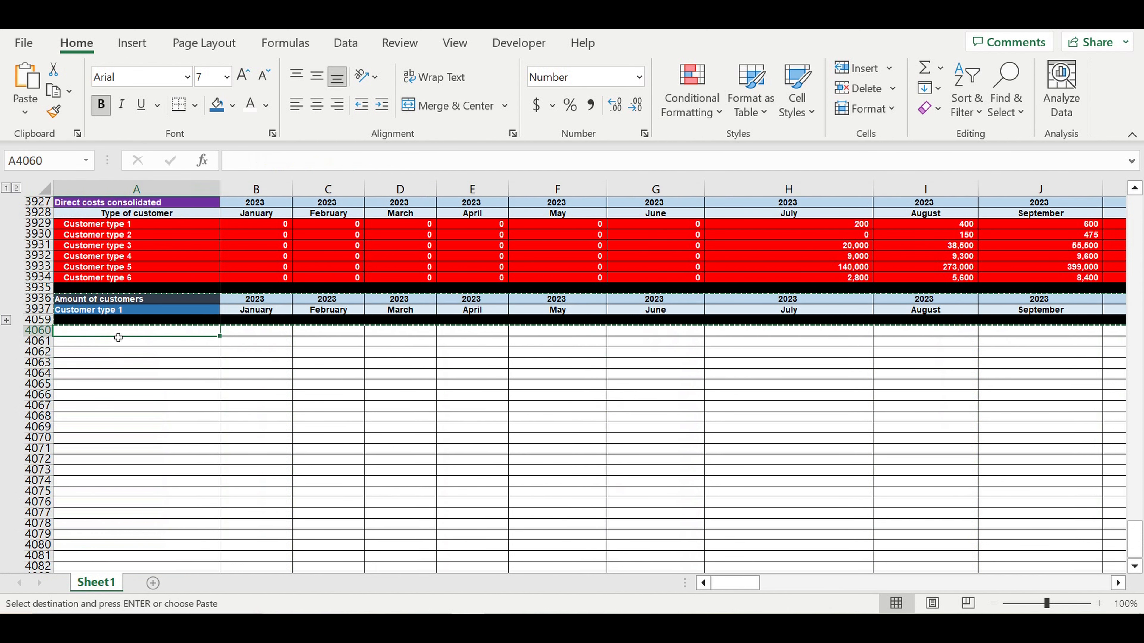
key("shift+space")
key("ctrl+shift+Down")
key("ctrl+v")
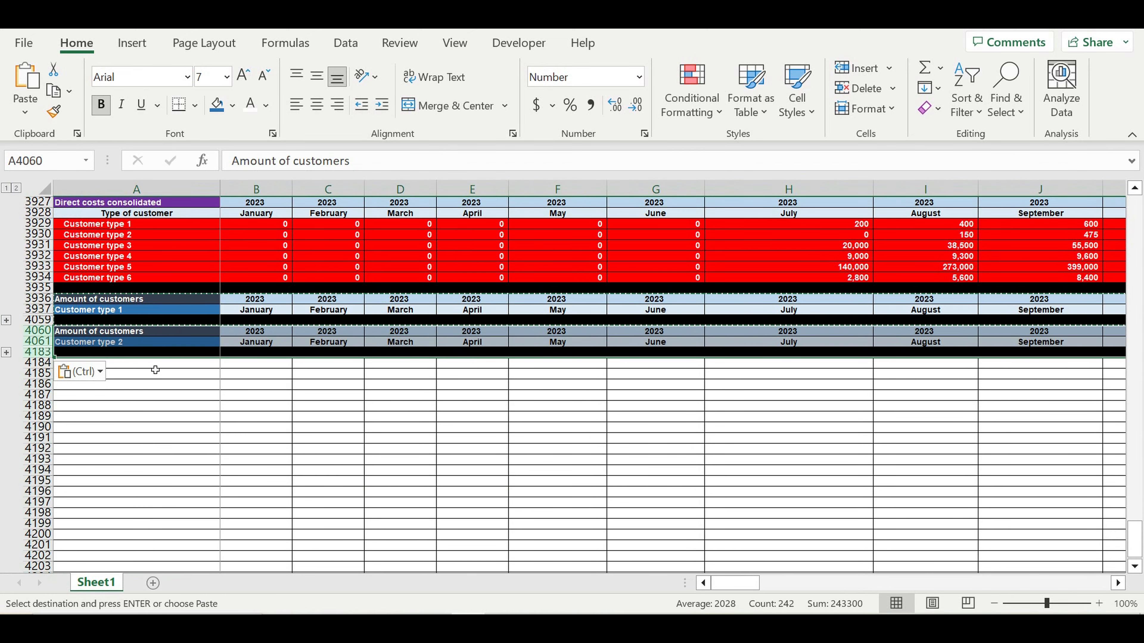
- Paste further copies of the block at rows 4184, 4308, 4432 and 4556
left_click(155, 367)
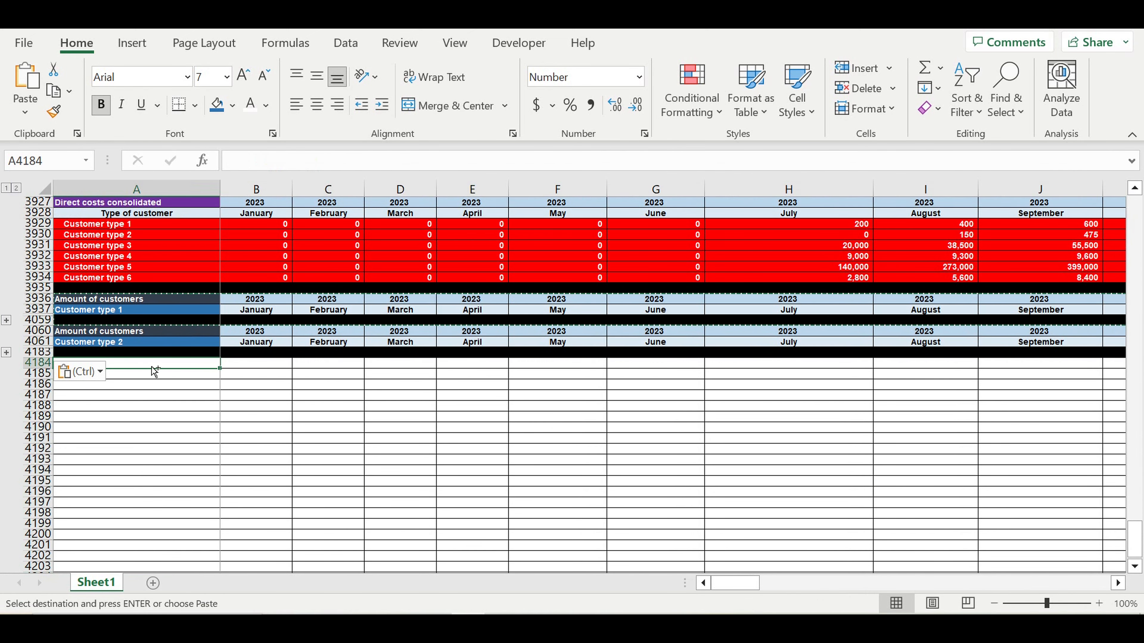
key("shift+space")
key("ctrl+shift+Down")
key("ctrl+v")
left_click(167, 399)
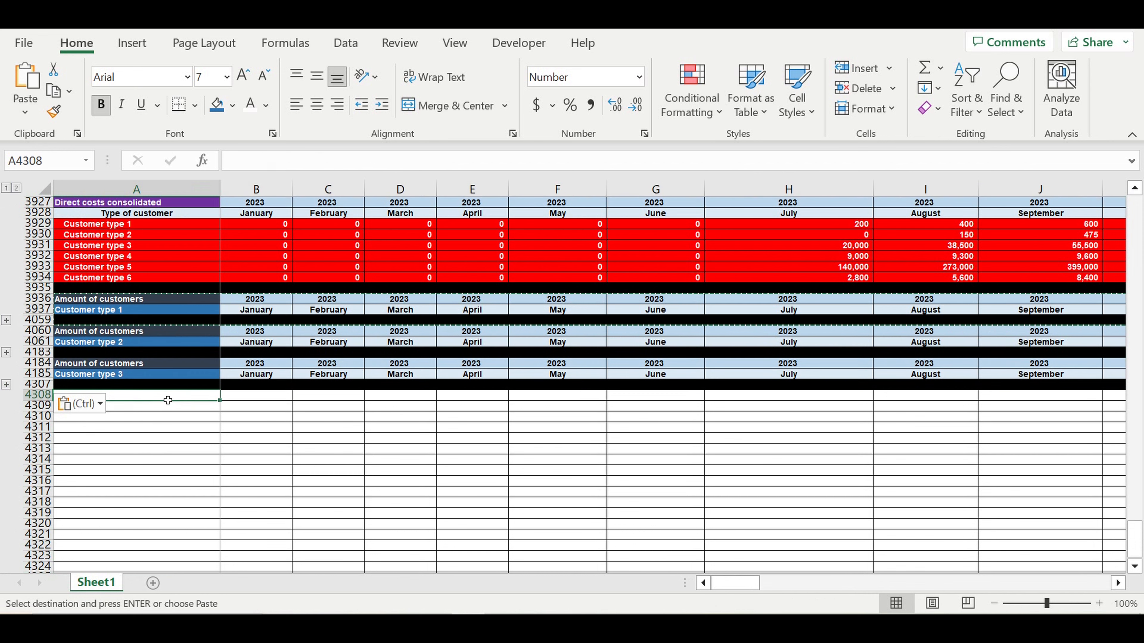
key("ctrl+v")
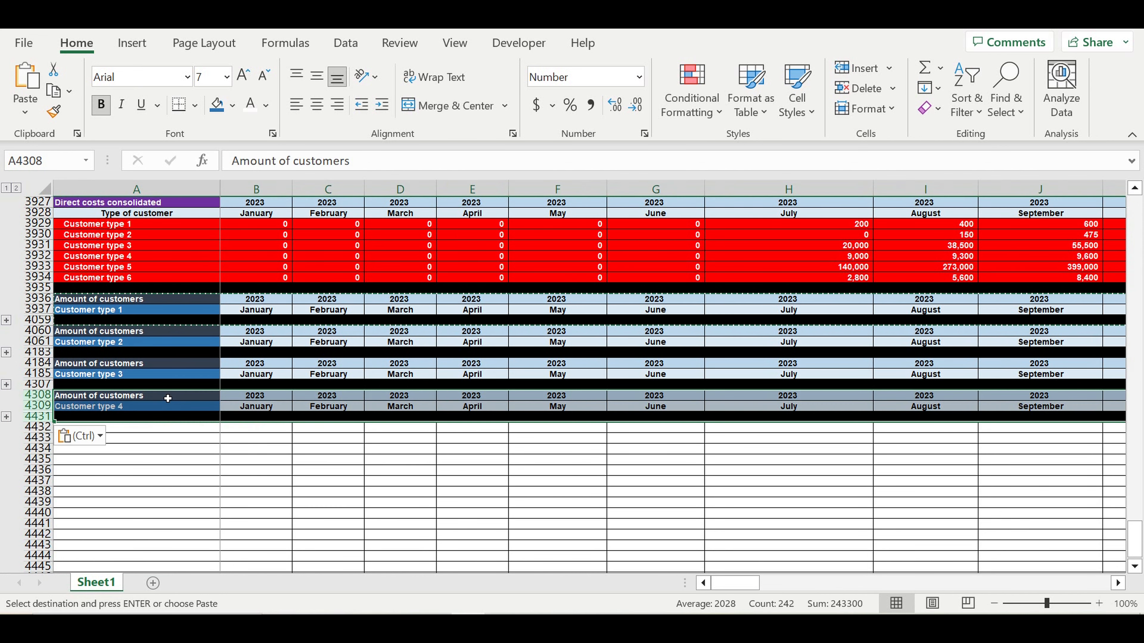
left_click(155, 428)
key("ctrl+v")
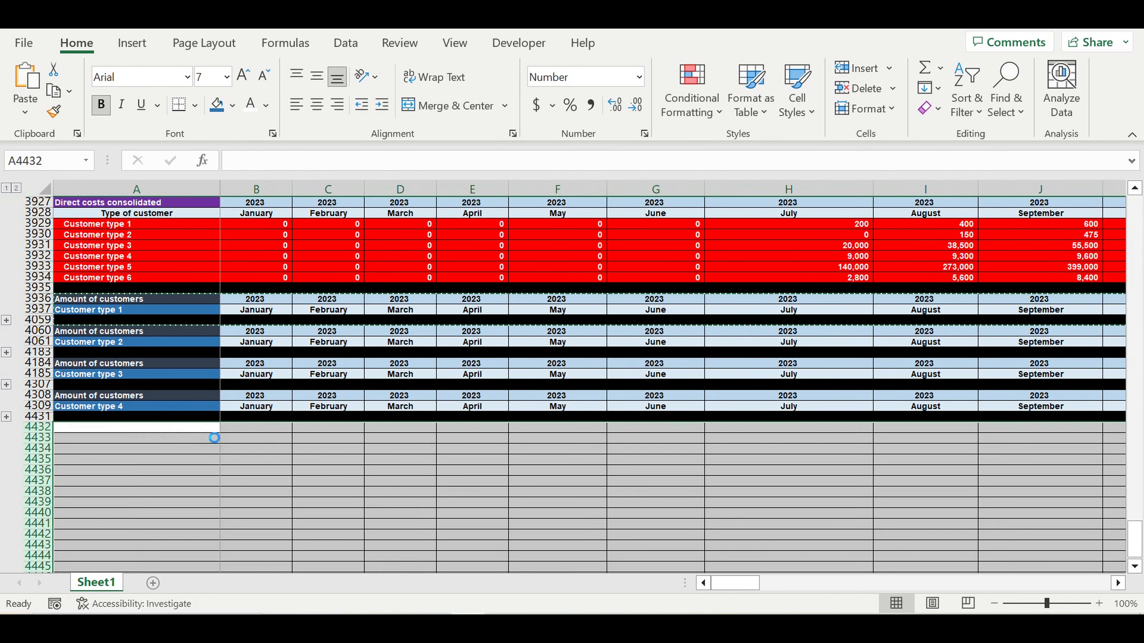
left_click(185, 461)
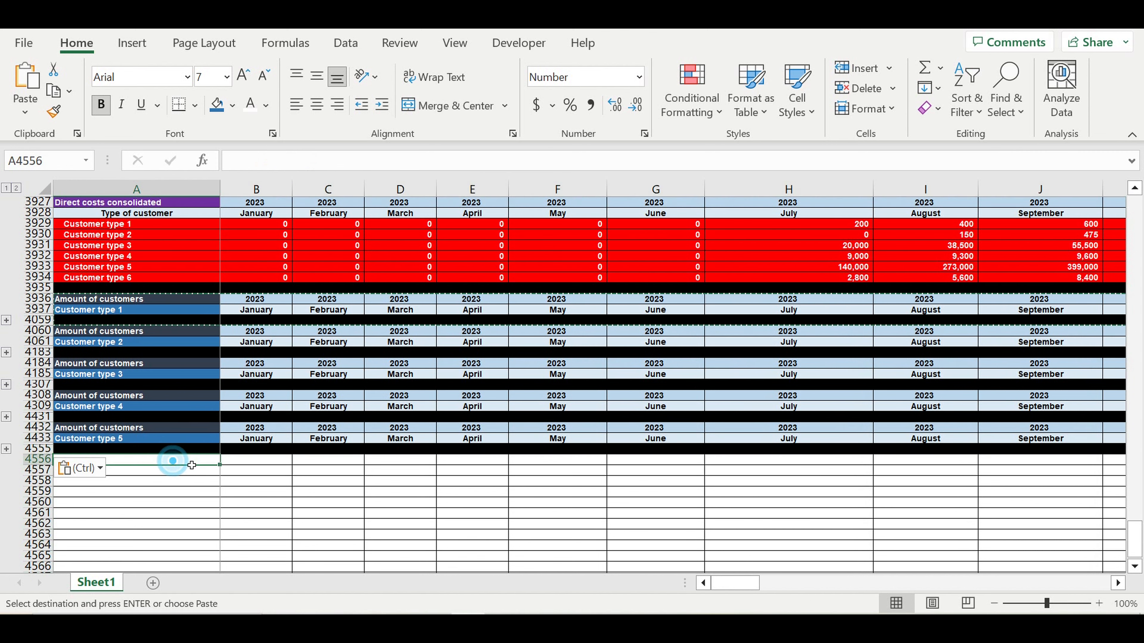
key("ctrl+v")
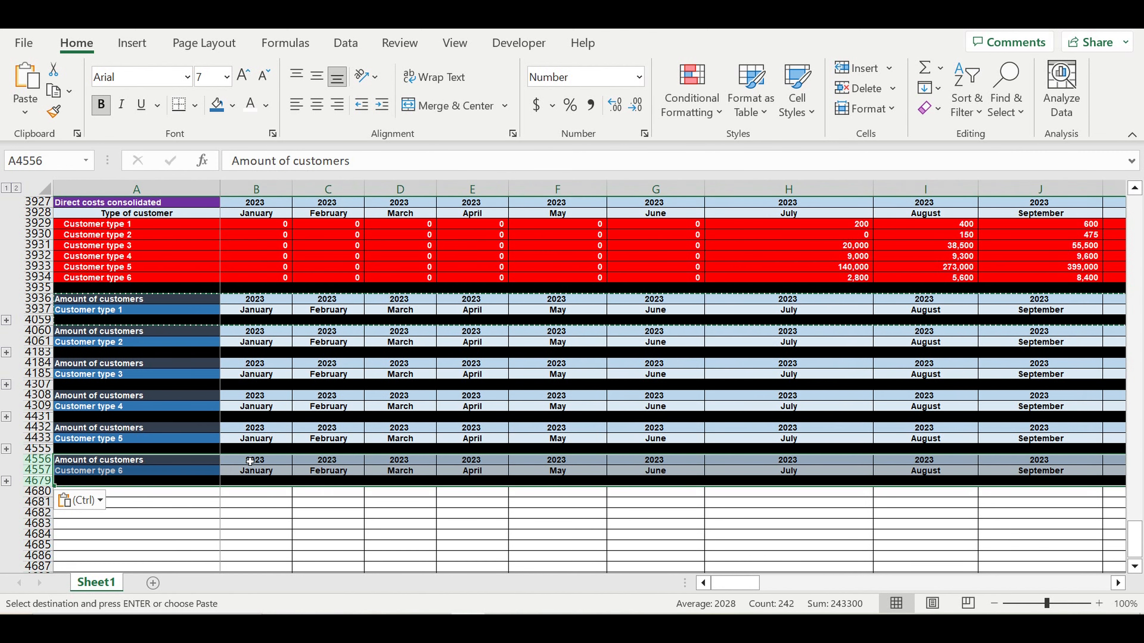
scroll(250, 461, "down", 1)
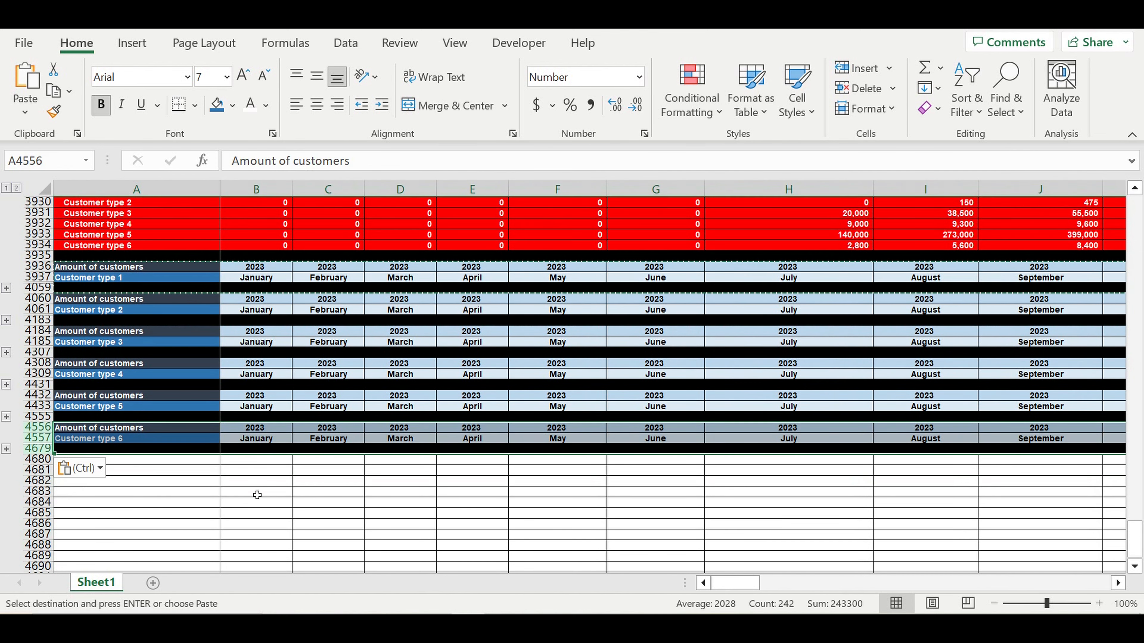
left_click(257, 495)
scroll(265, 441, "up", 2)
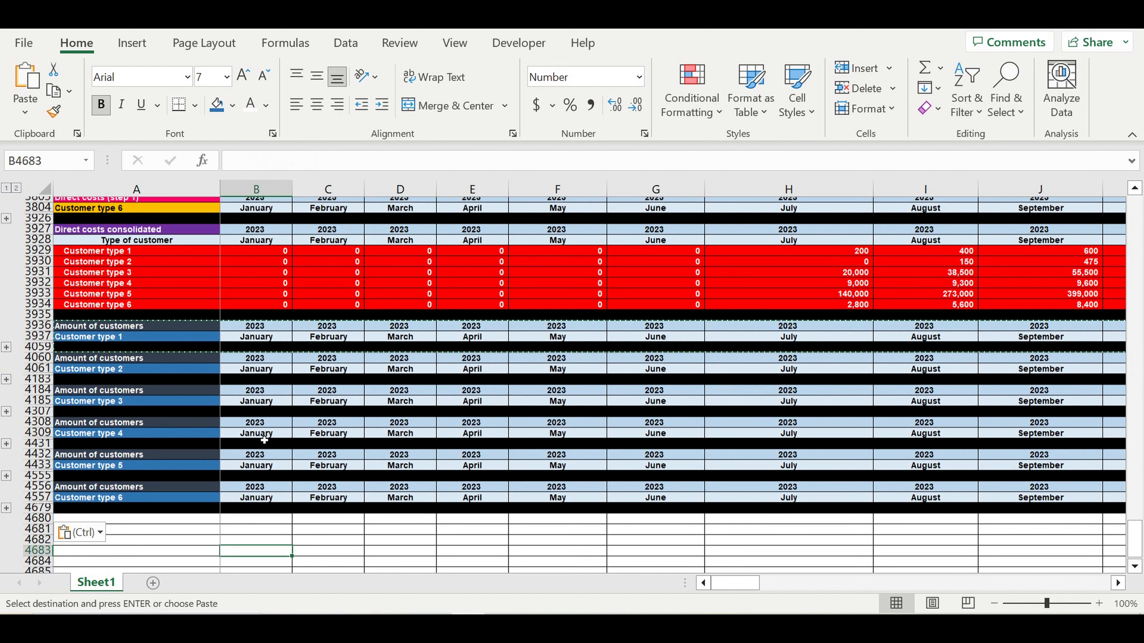
- Copy the Direct costs consolidated table and paste it at row 4680
scroll(265, 441, "up", 1)
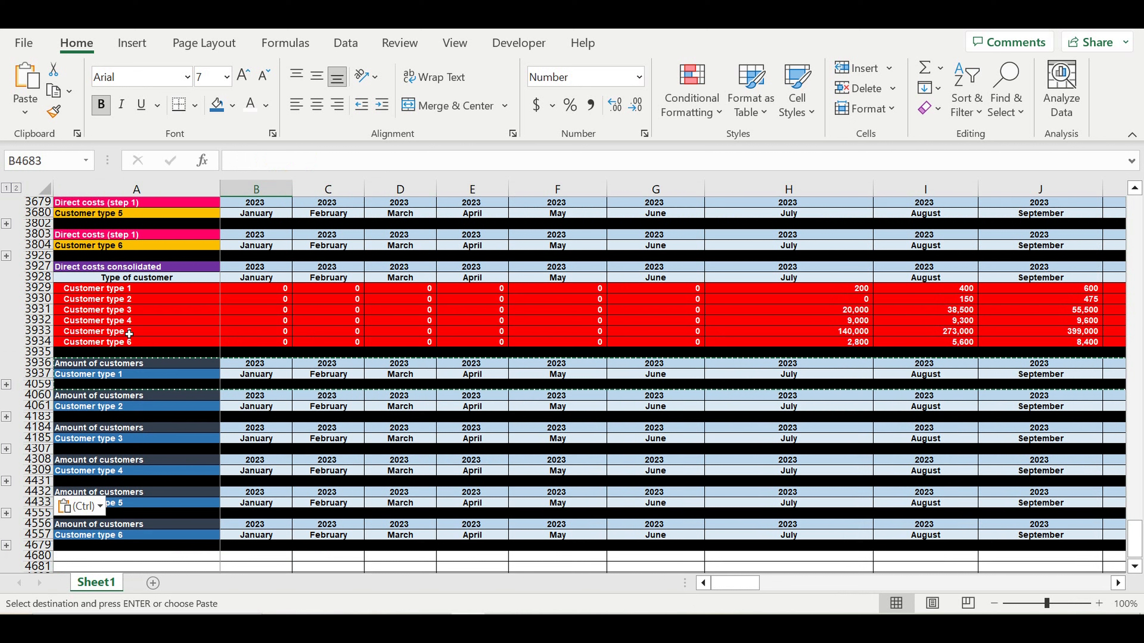
left_click(43, 267)
left_click_drag(44, 270, 45, 344)
key("ctrl+c")
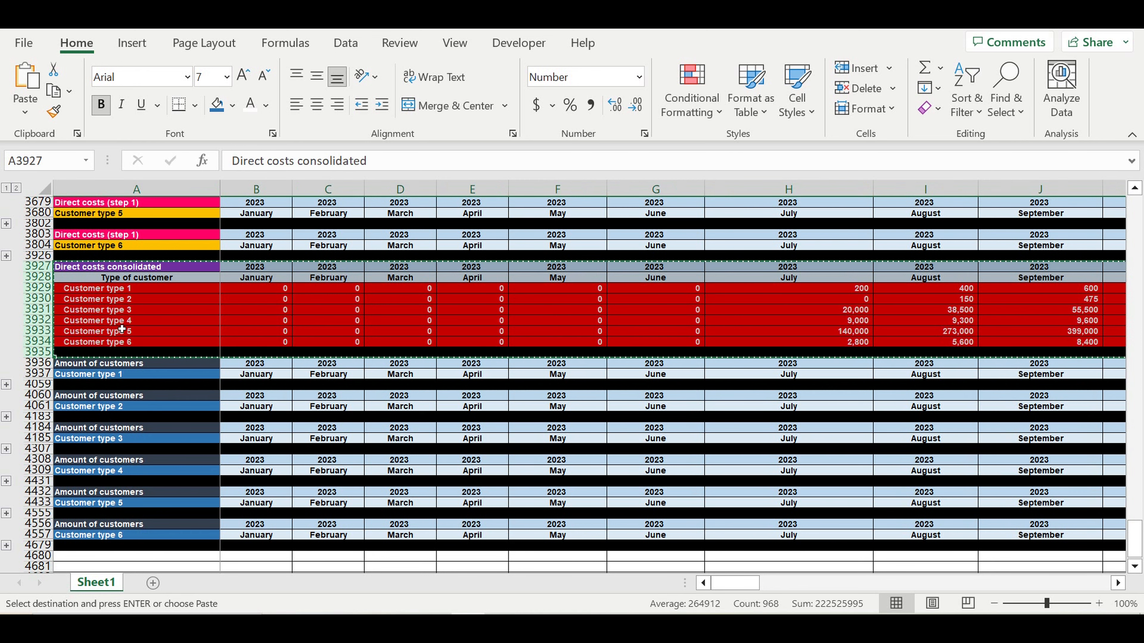
left_click(152, 332)
scroll(151, 336, "down", 4)
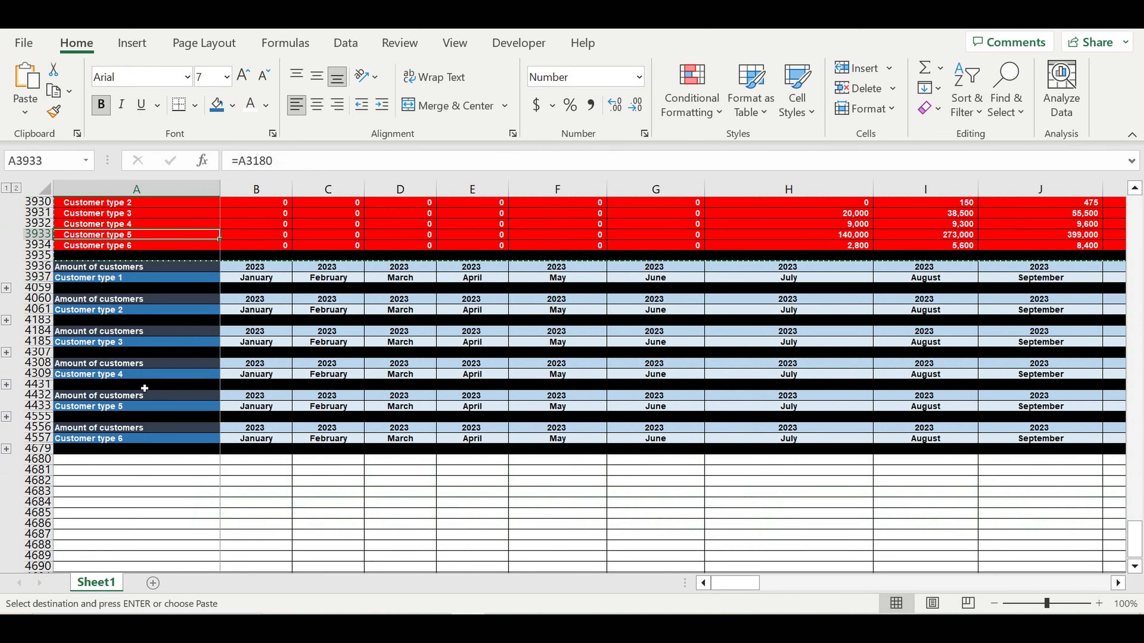
left_click(139, 431)
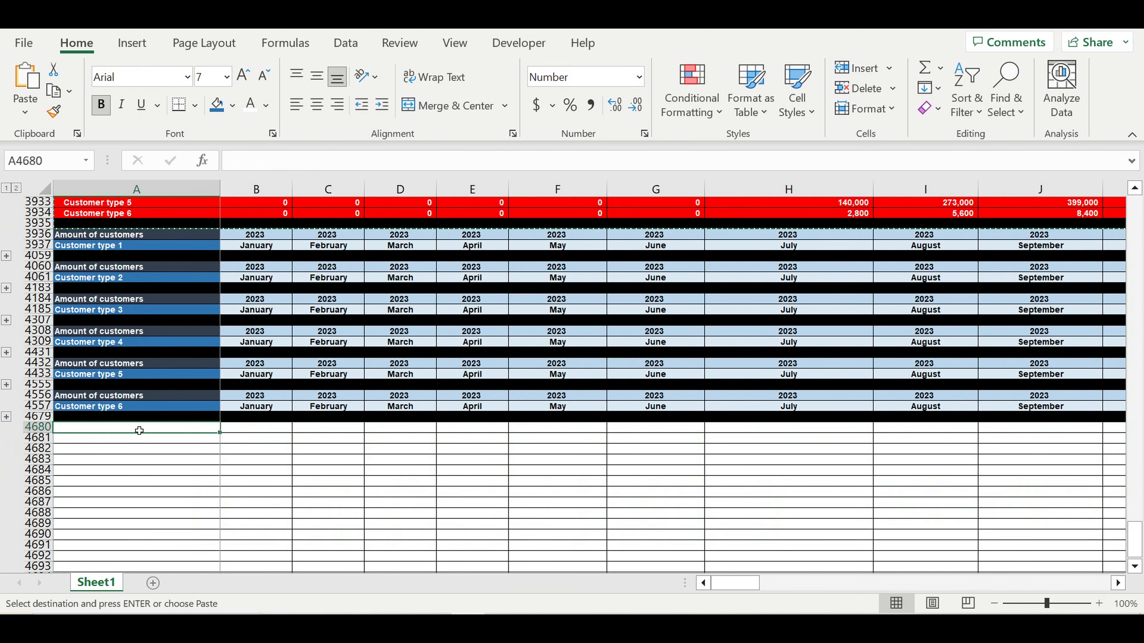
key("ctrl+v")
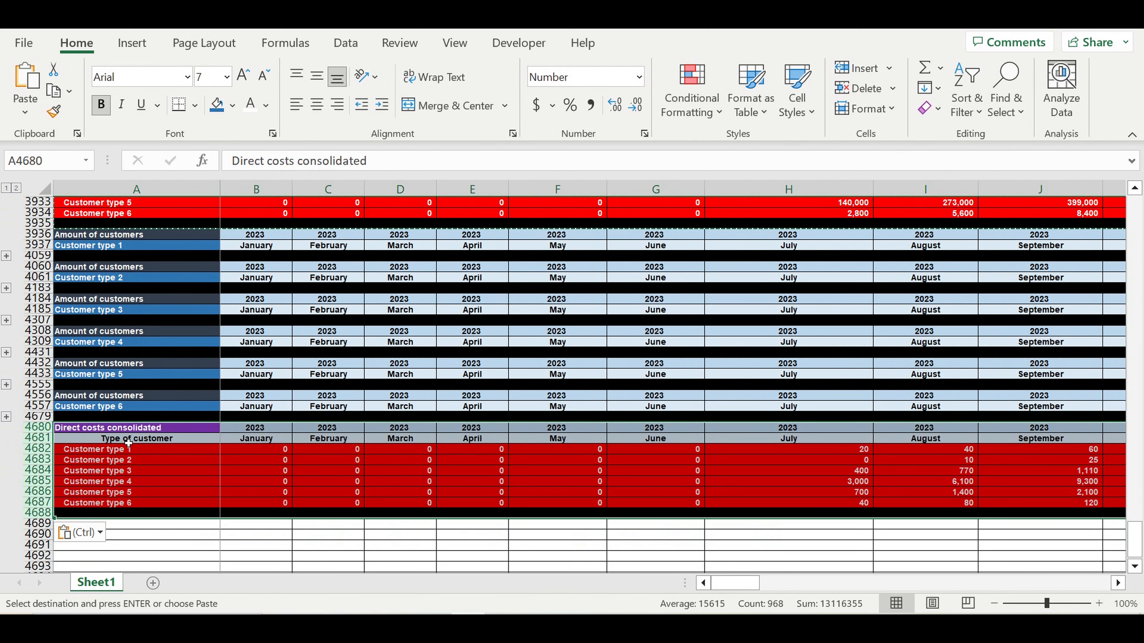
- Retitle the pasted table 'Amount of customers consolidation'
left_click(127, 428)
left_click_drag(401, 161, 41, 115)
type("Amount")
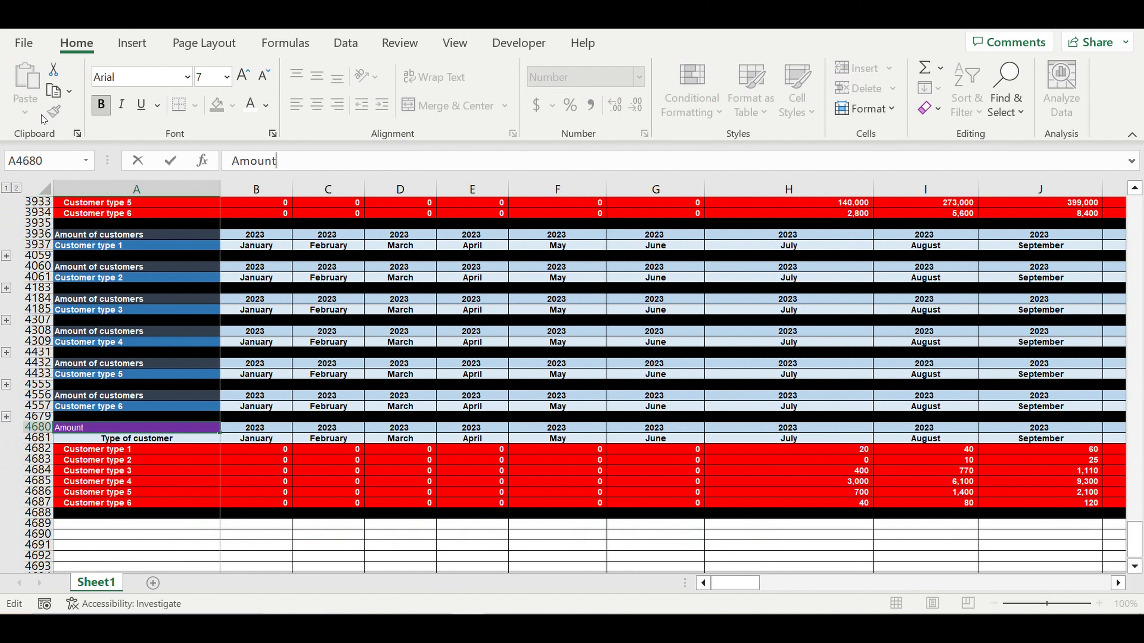
type(" of customers c")
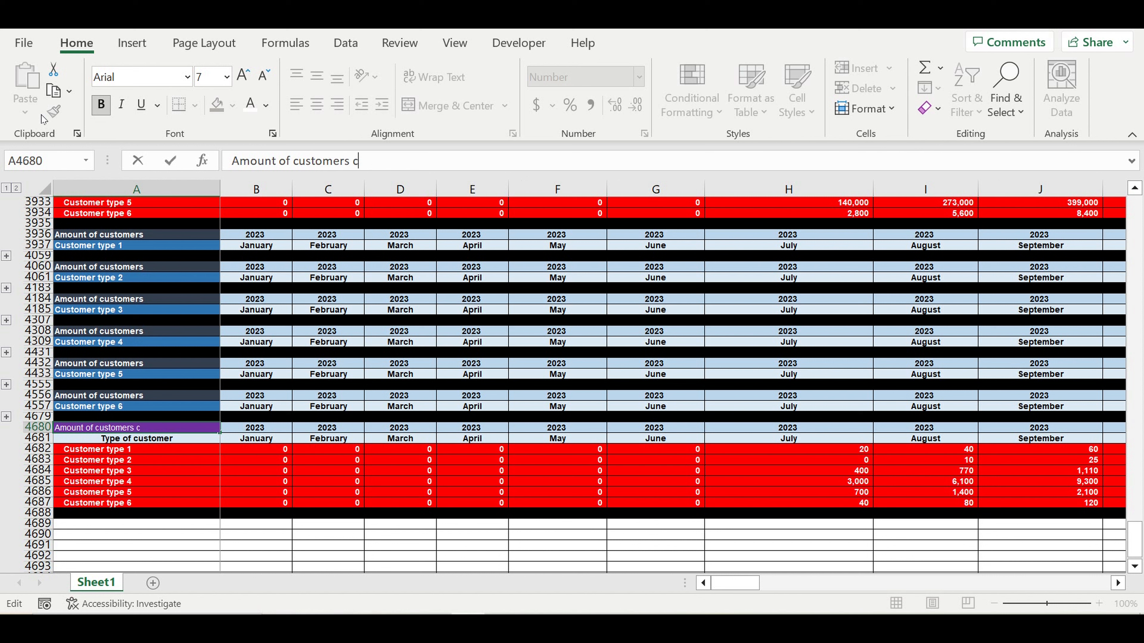
type("onsolidation")
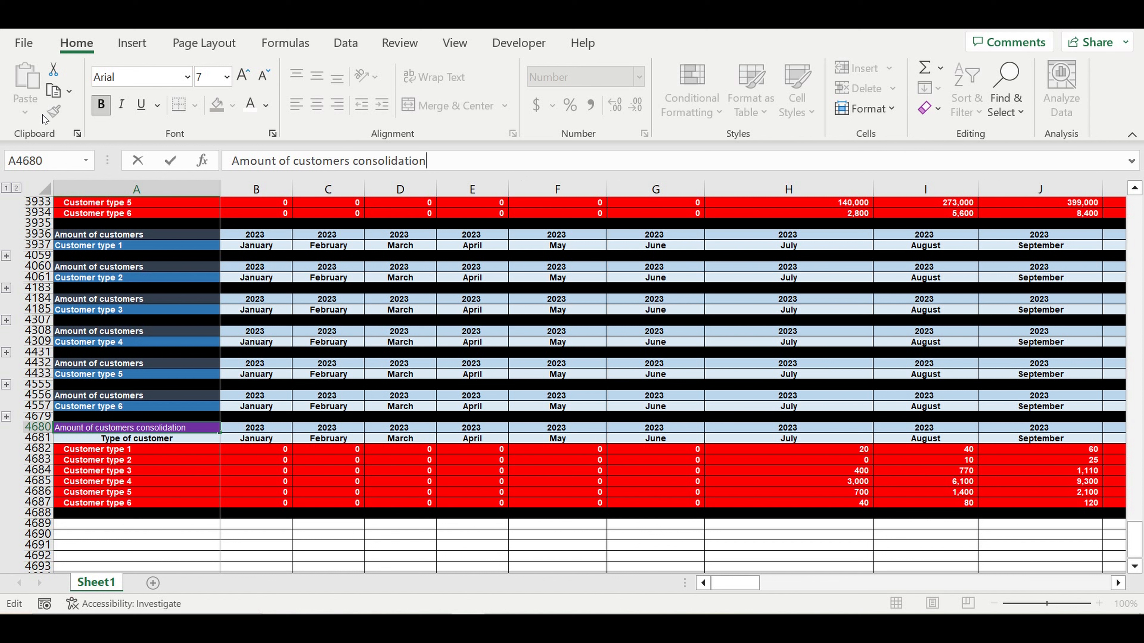
left_click(167, 471)
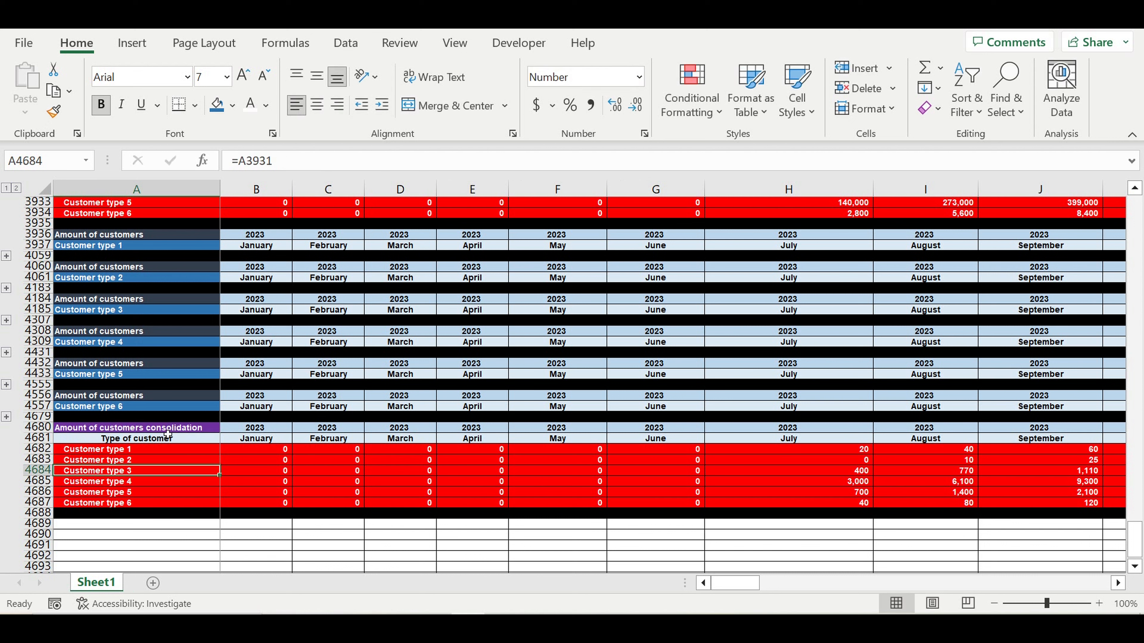
left_click(167, 431)
- Give the title cell a yellow fill with automatic black text
left_click(233, 106)
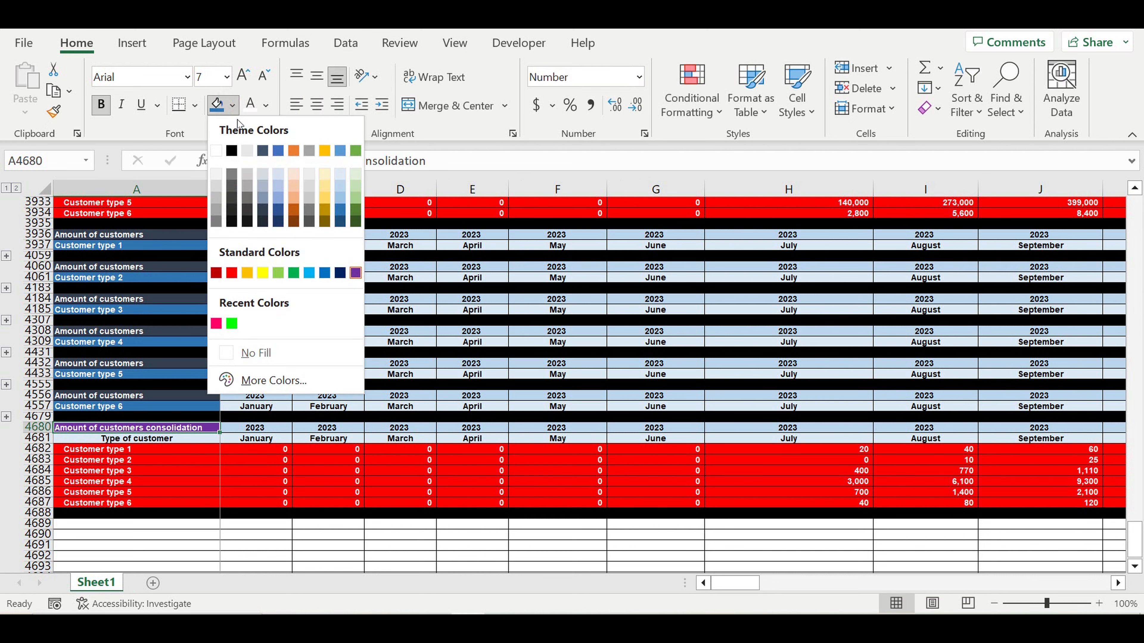
left_click(262, 272)
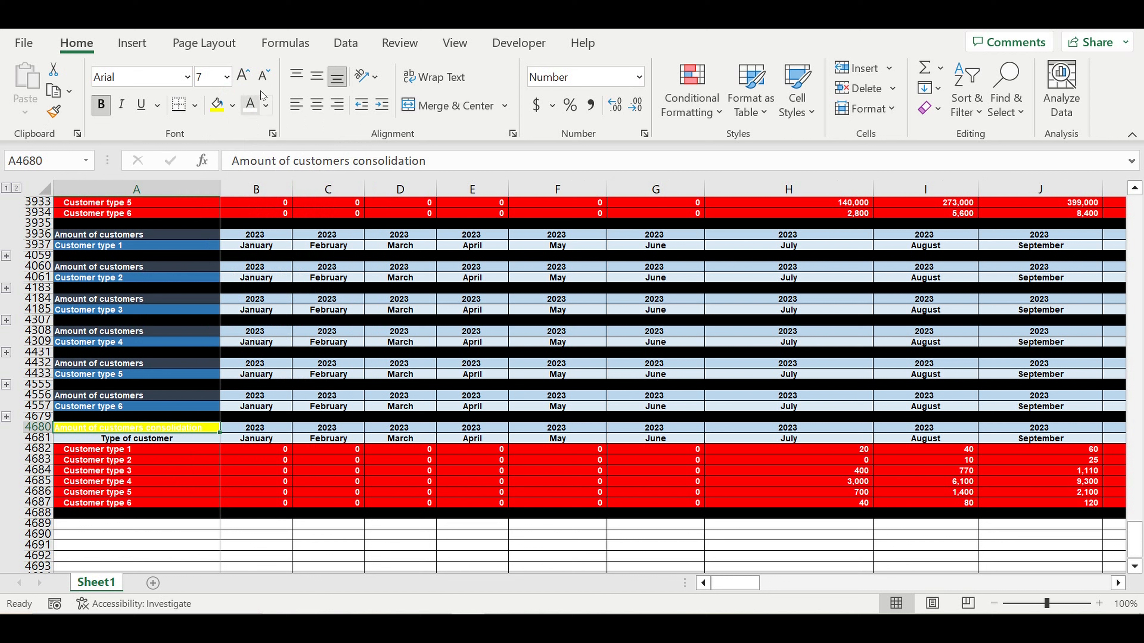
left_click(265, 106)
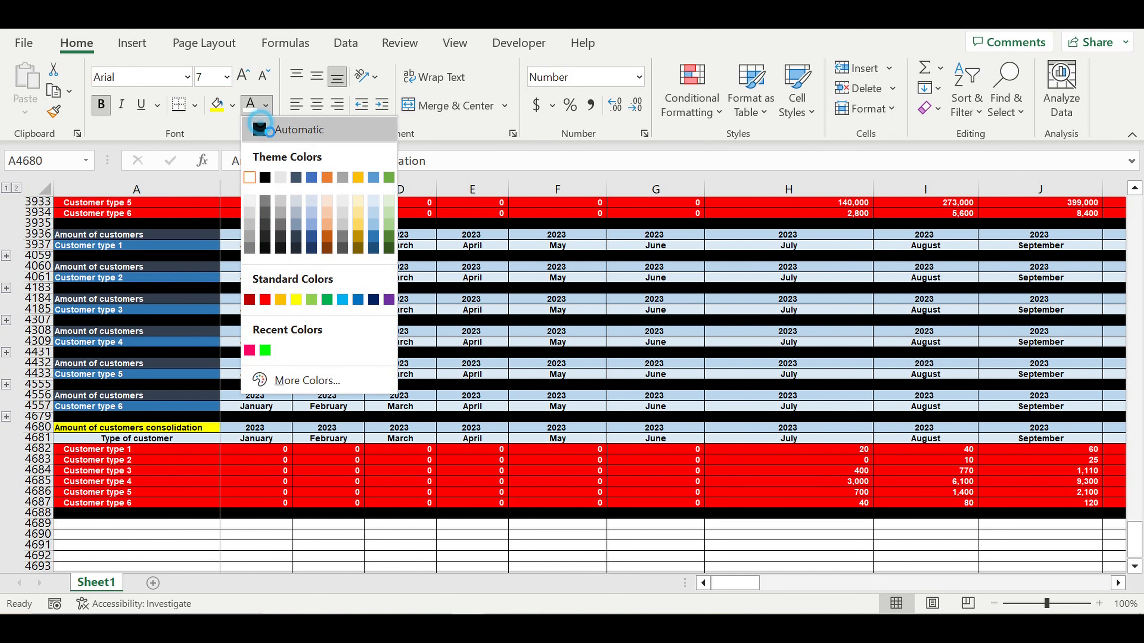
left_click(262, 130)
left_click(185, 472)
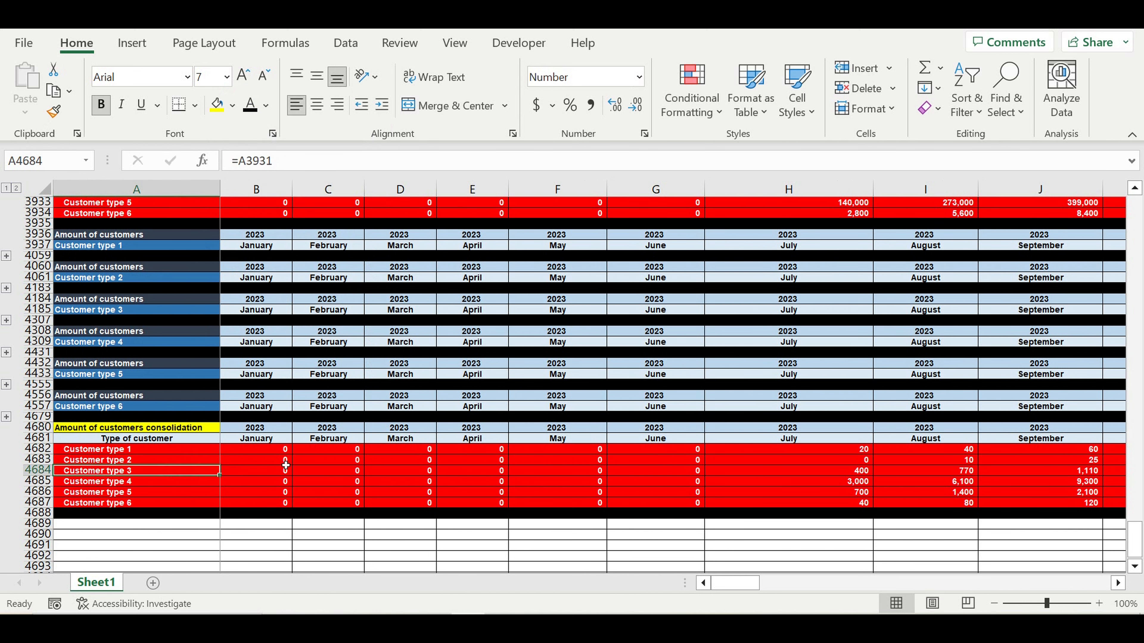
left_click(928, 502)
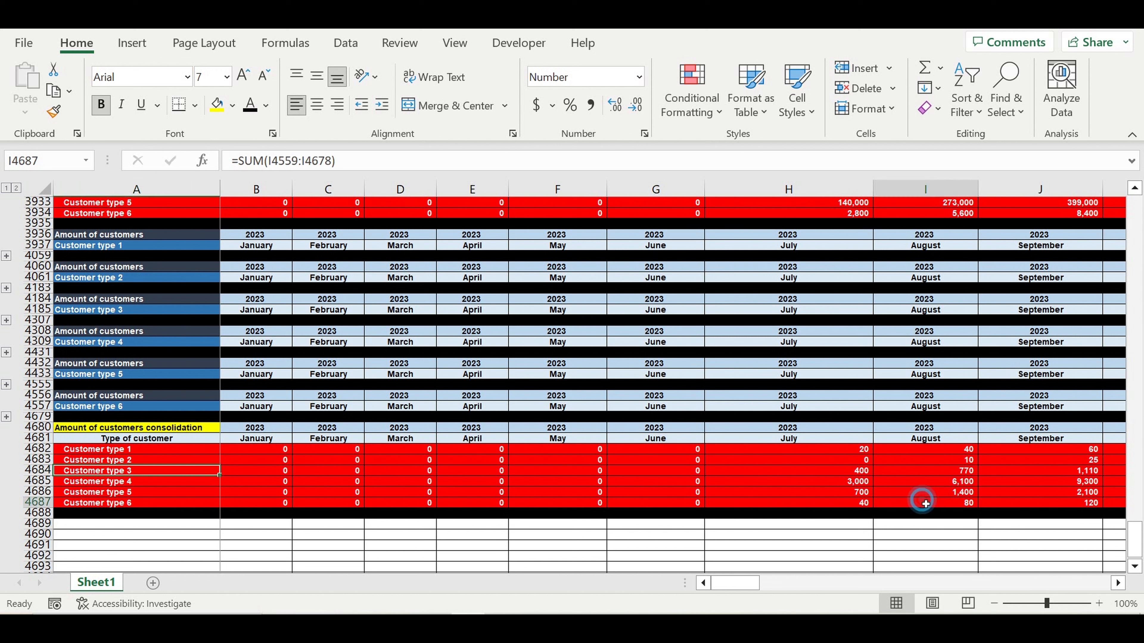
left_click(864, 451)
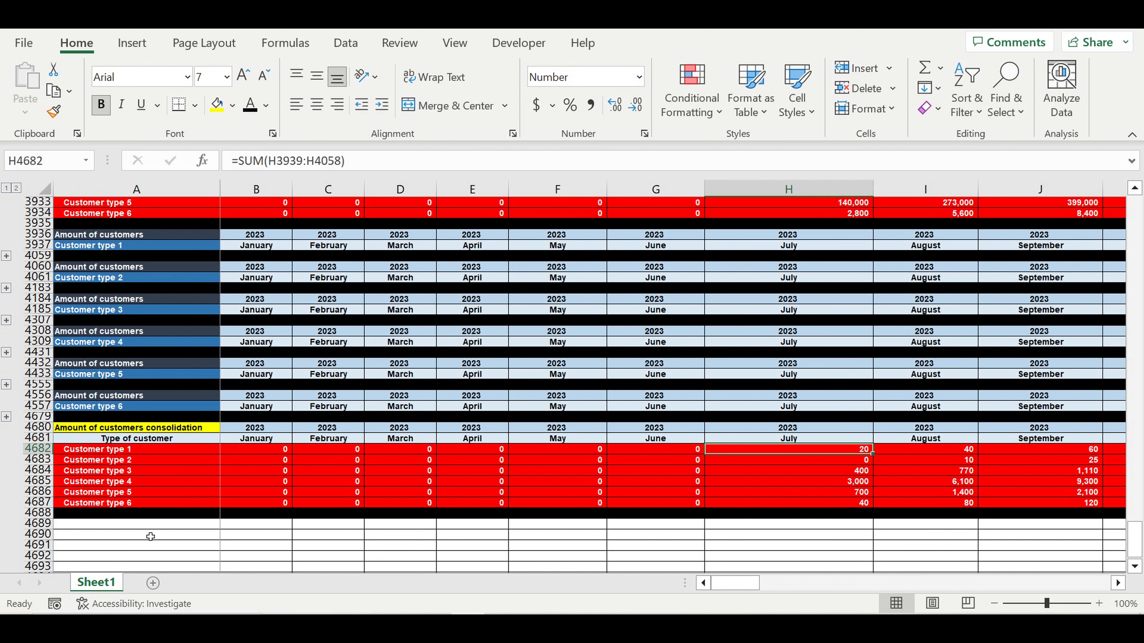
left_click(353, 160)
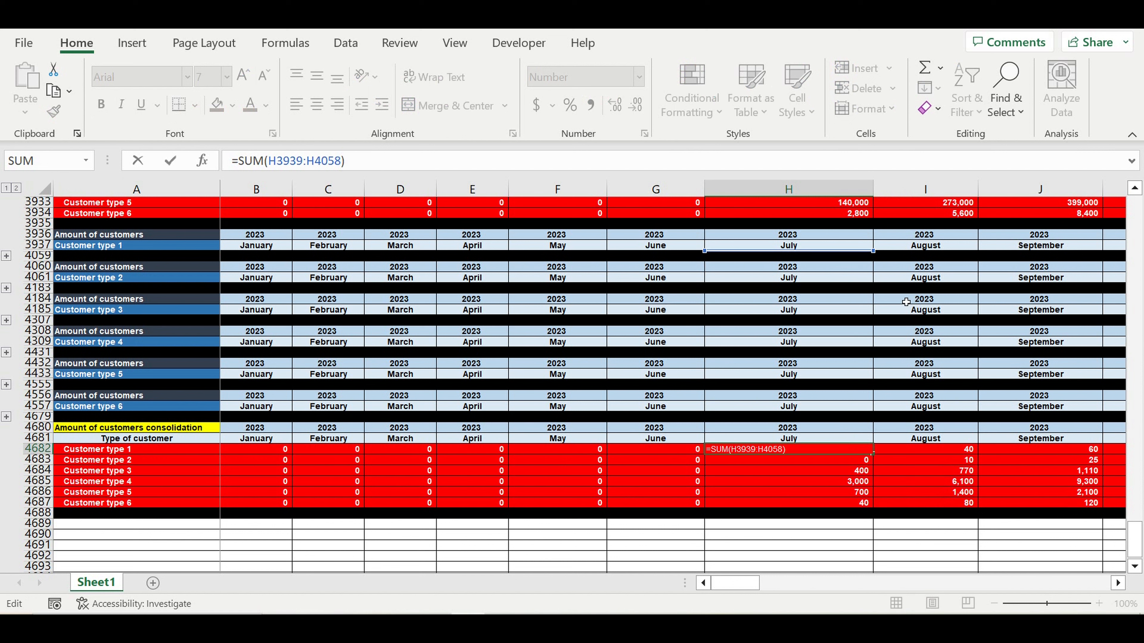
key("Return")
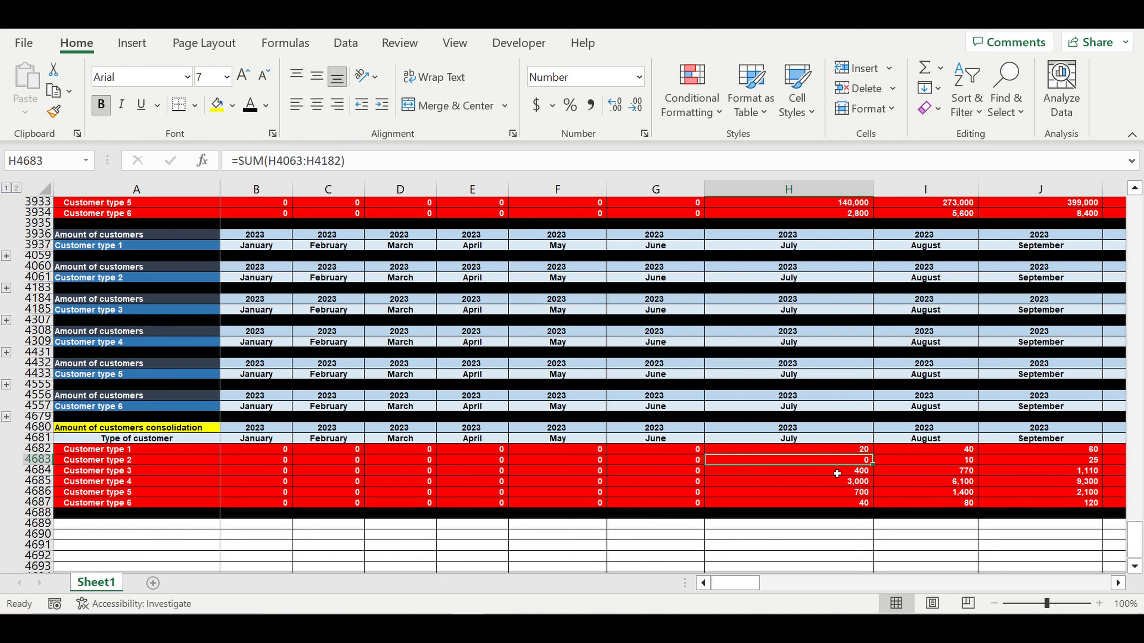
left_click(7, 257)
scroll(1022, 503, "down", 5)
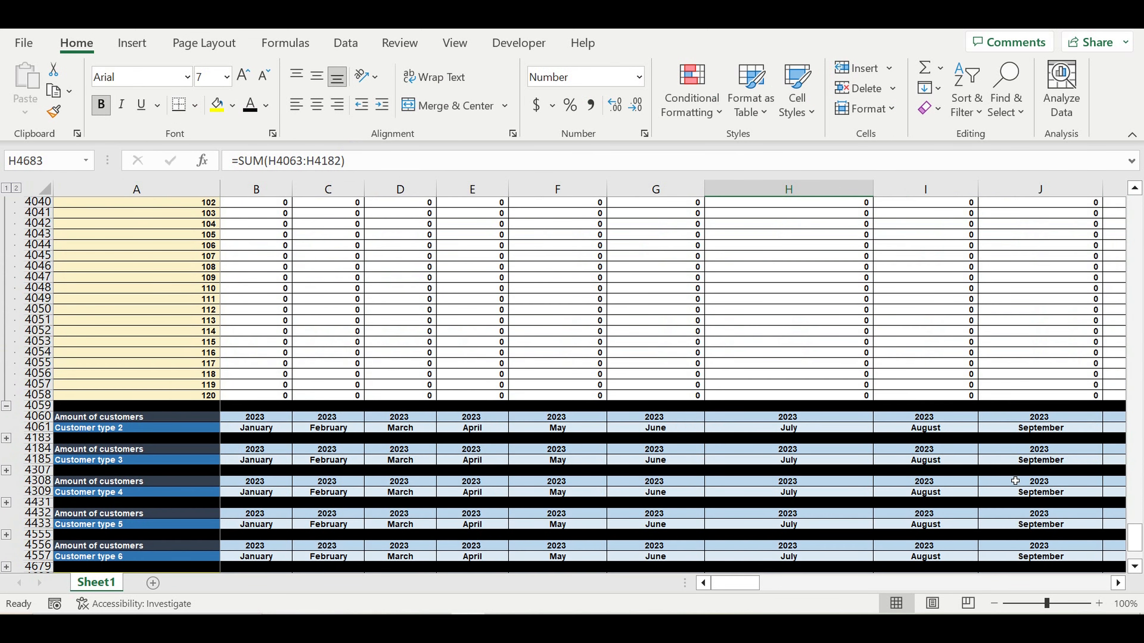
scroll(1015, 481, "down", 5)
left_click(886, 442)
key("F2")
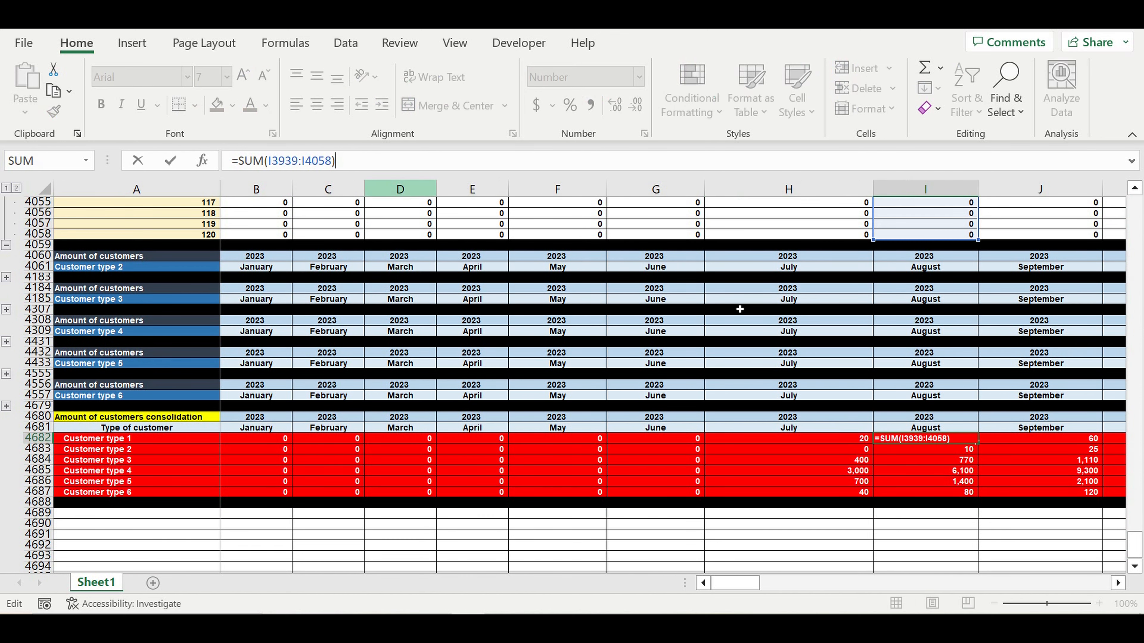
scroll(740, 309, "up", 3)
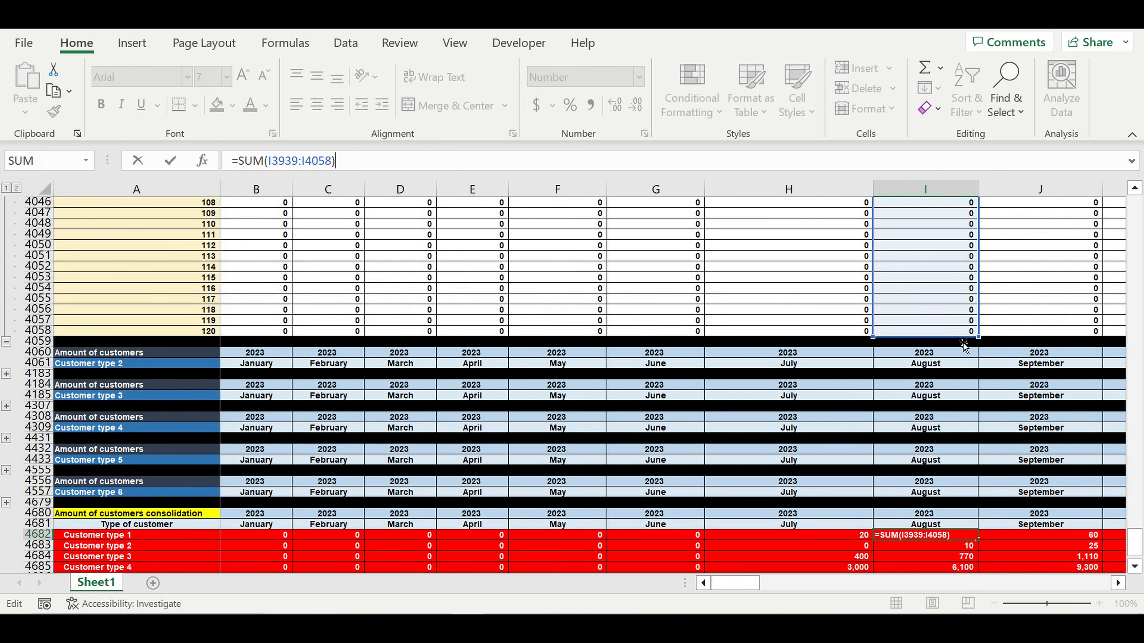
scroll(985, 319, "up", 11)
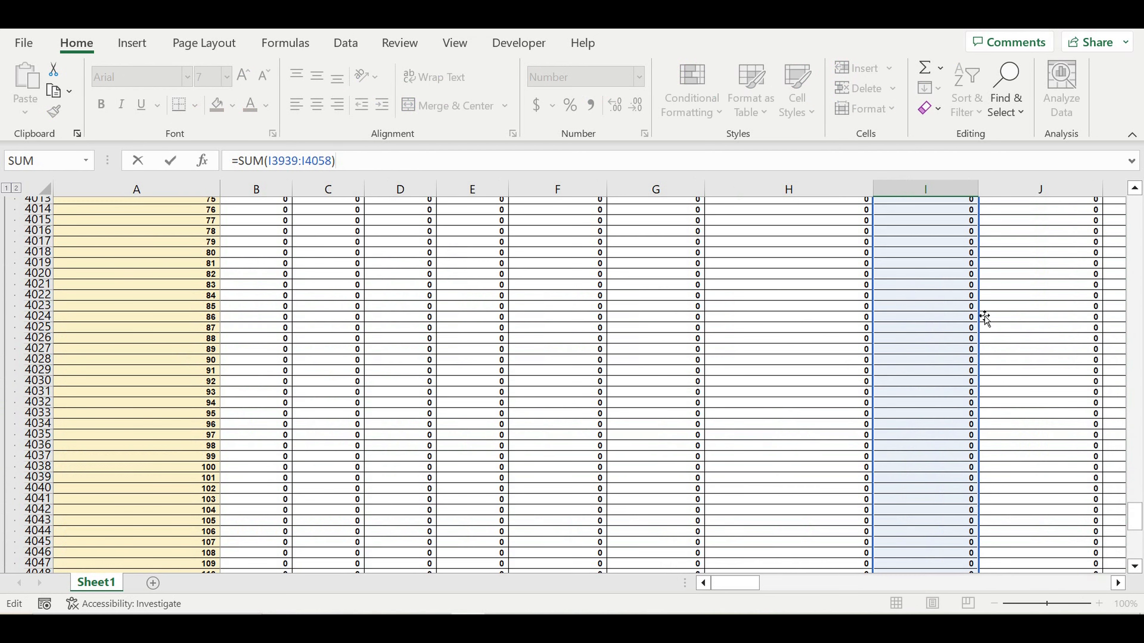
scroll(985, 318, "up", 11)
scroll(985, 319, "up", 11)
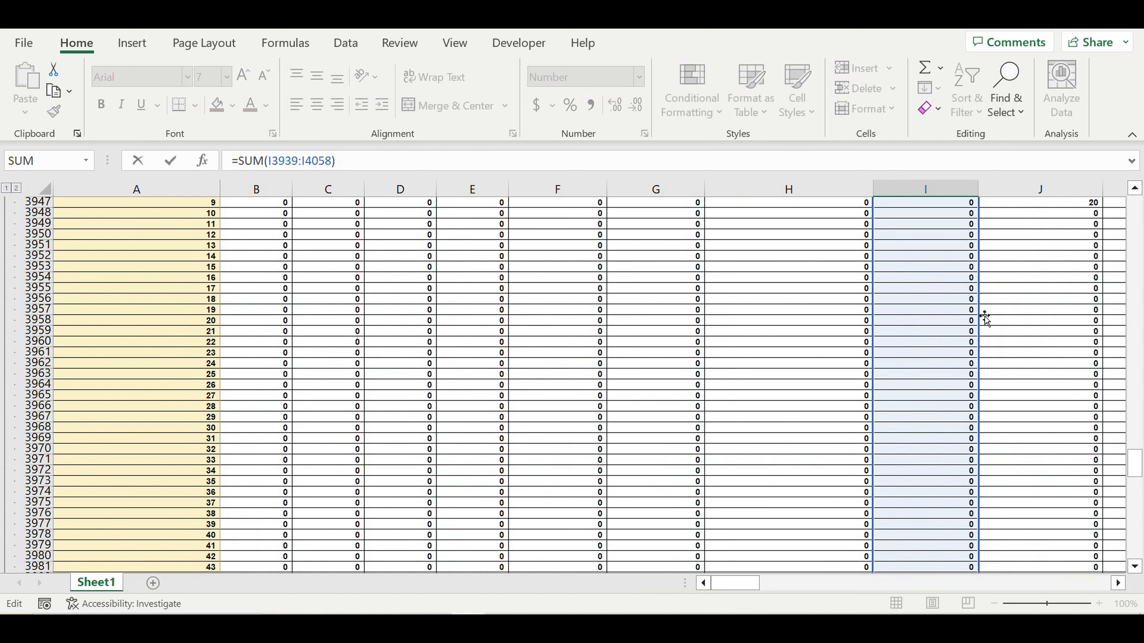
scroll(985, 318, "up", 3)
scroll(985, 318, "up", 3)
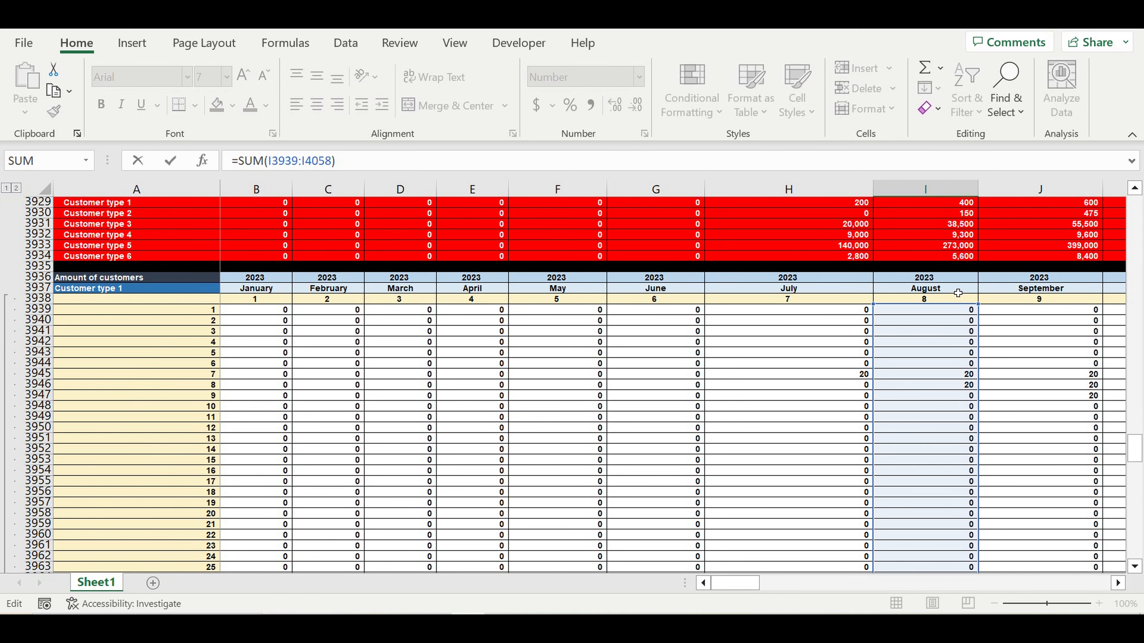
key("Return")
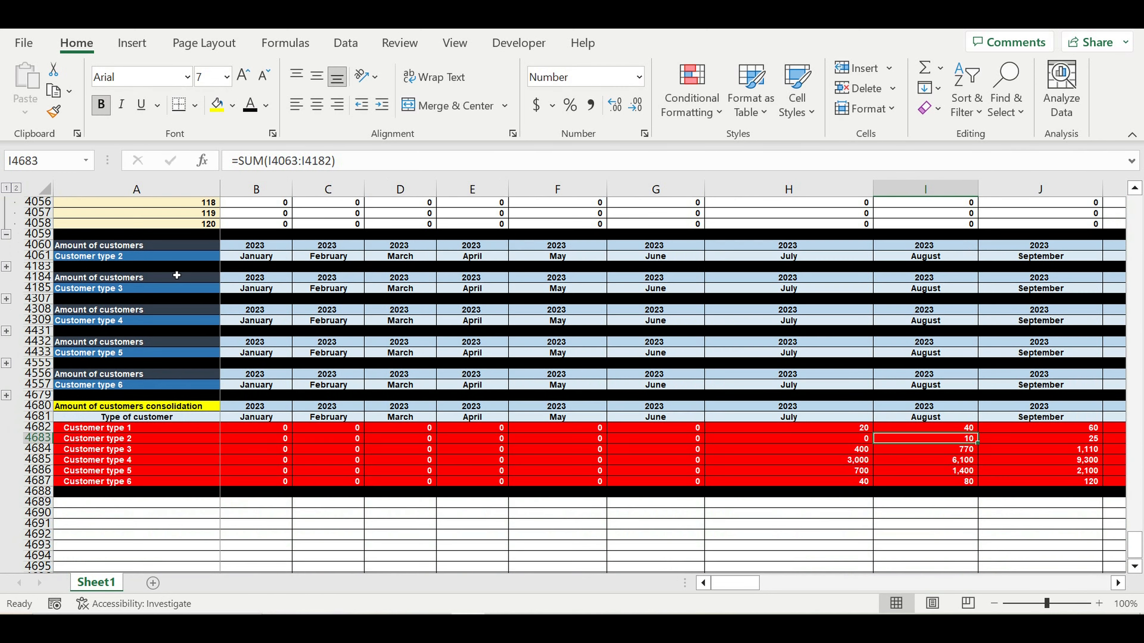
left_click(6, 234)
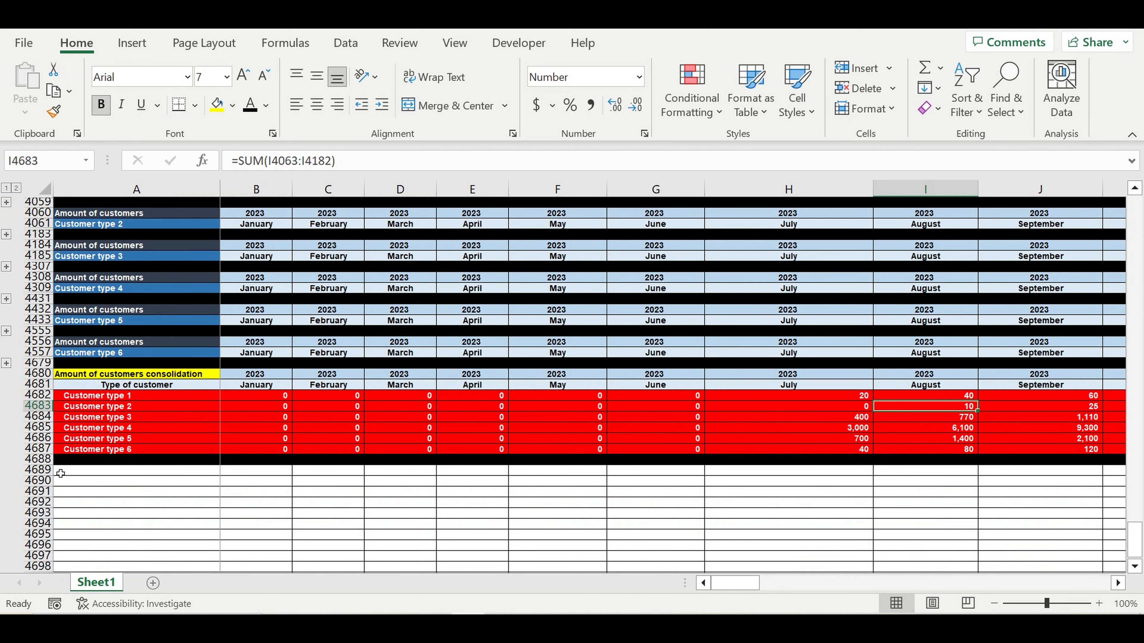
- Fill row 4688 yellow and label it with =A4680
left_click(38, 459)
left_click(216, 106)
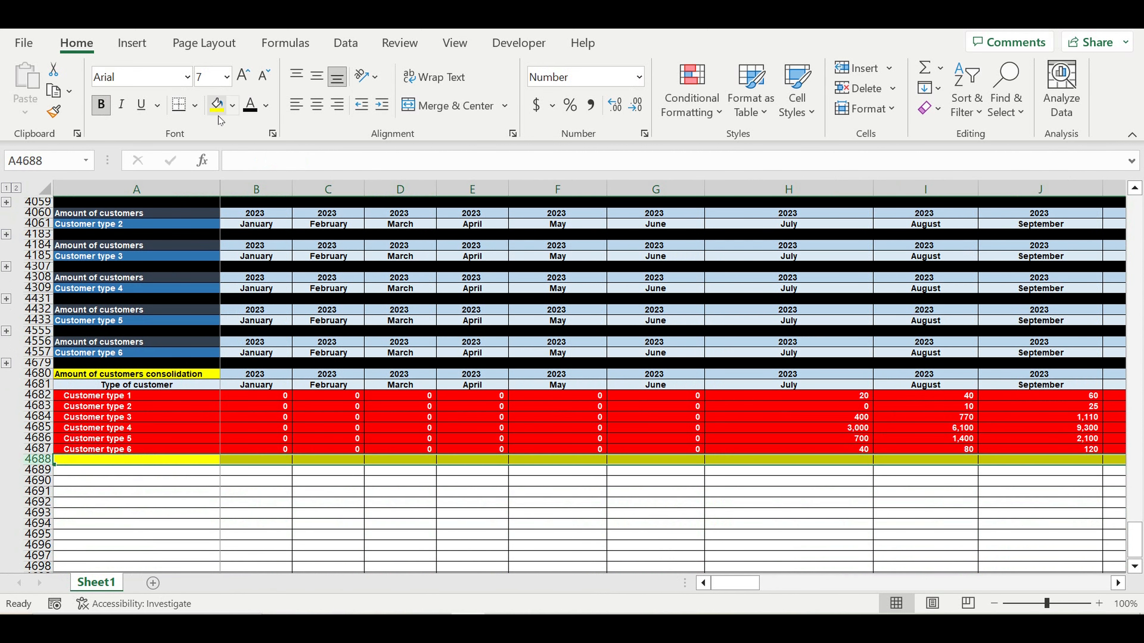
left_click(123, 465)
type("=")
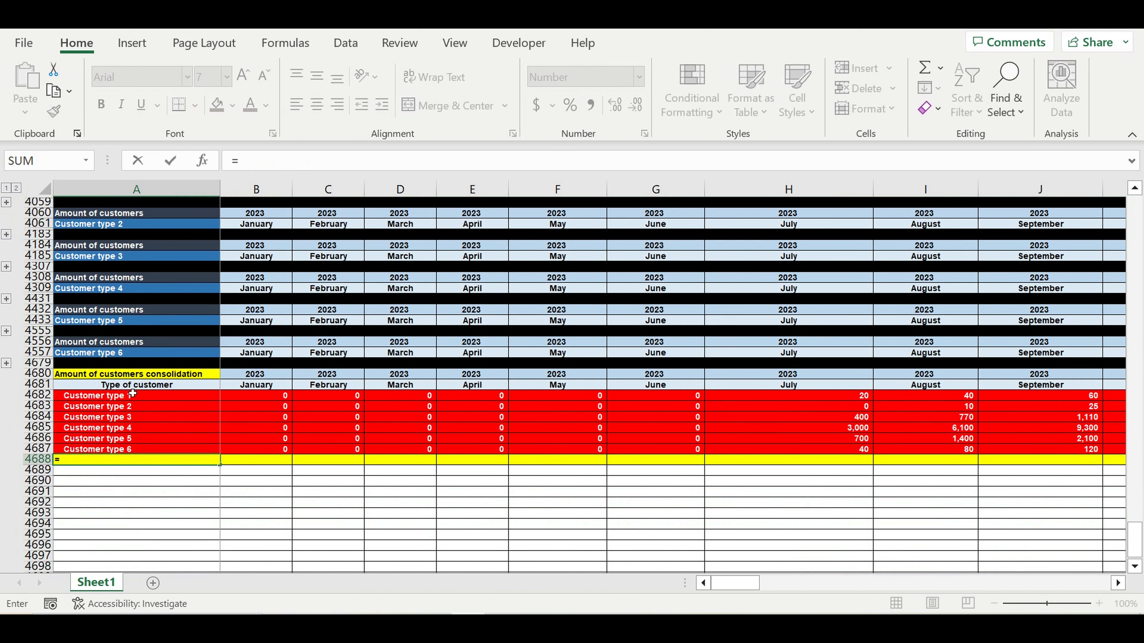
left_click(131, 373)
key("Return")
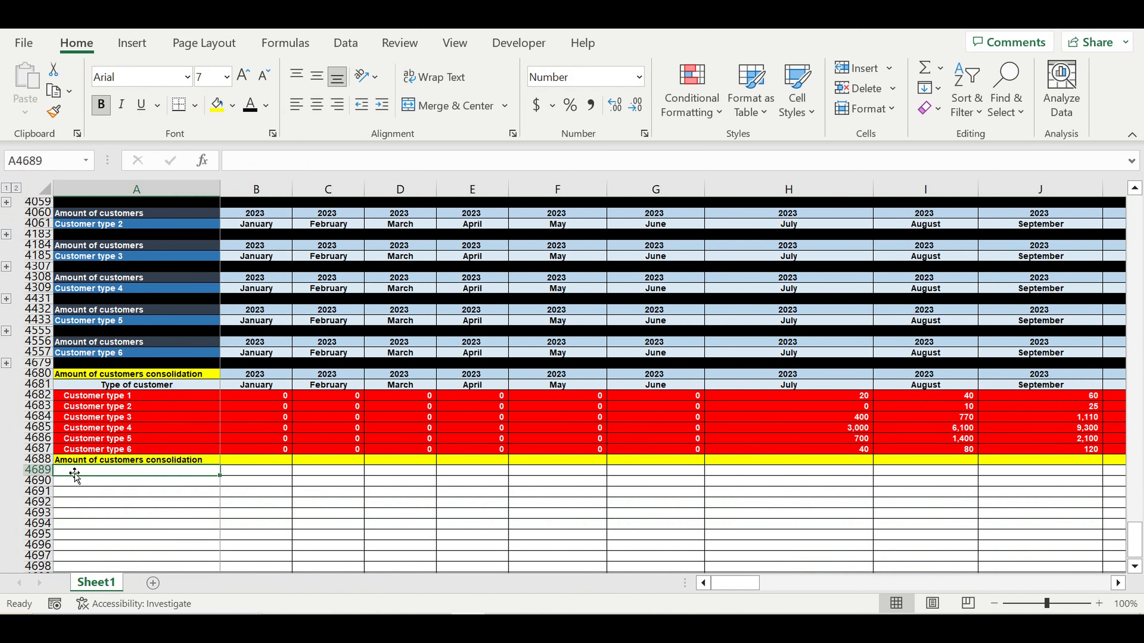
- Fill row 4689 black as a separator
key("ctrl+shift+Right")
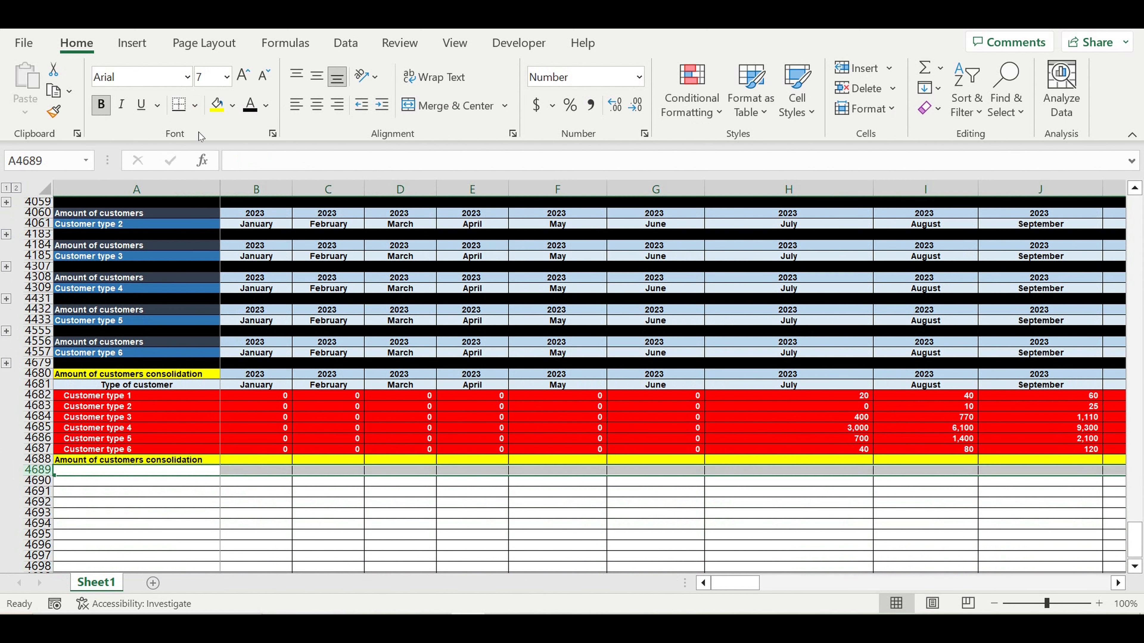
left_click(233, 106)
left_click(231, 150)
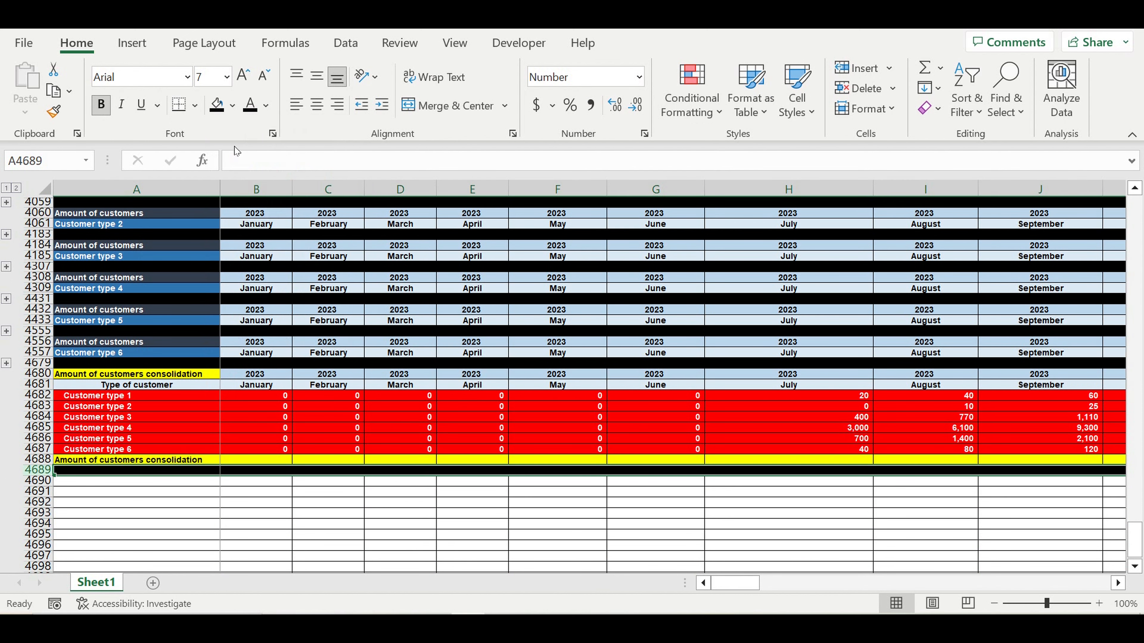
left_click(347, 535)
left_click(270, 461)
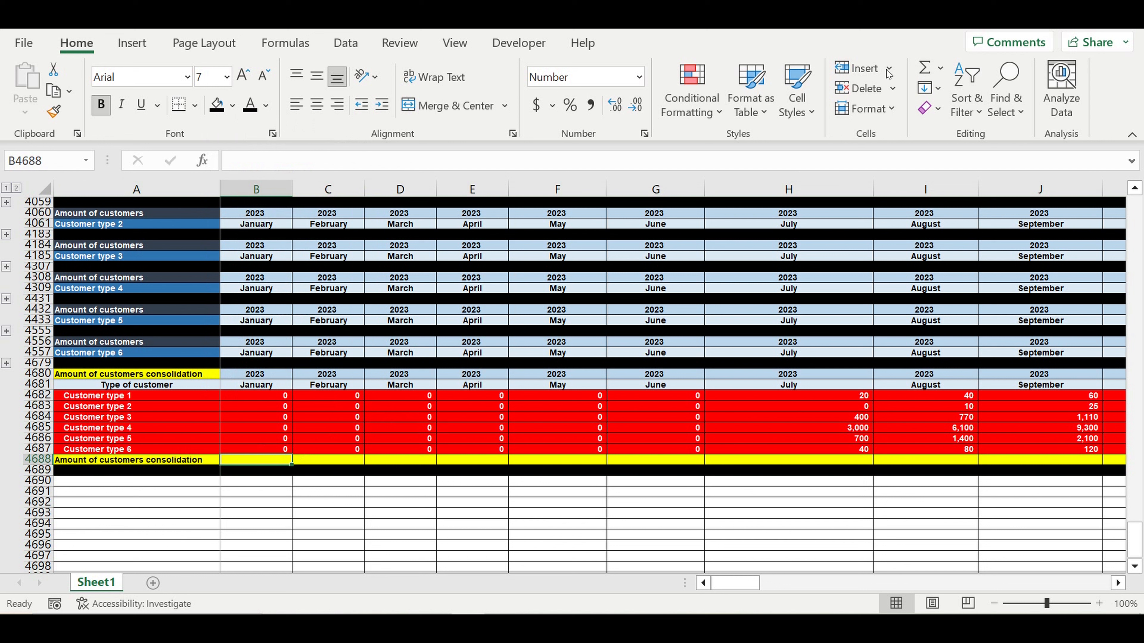
- Sum B4682:B4687 in B4688 and fill the total across all month columns
left_click(926, 71)
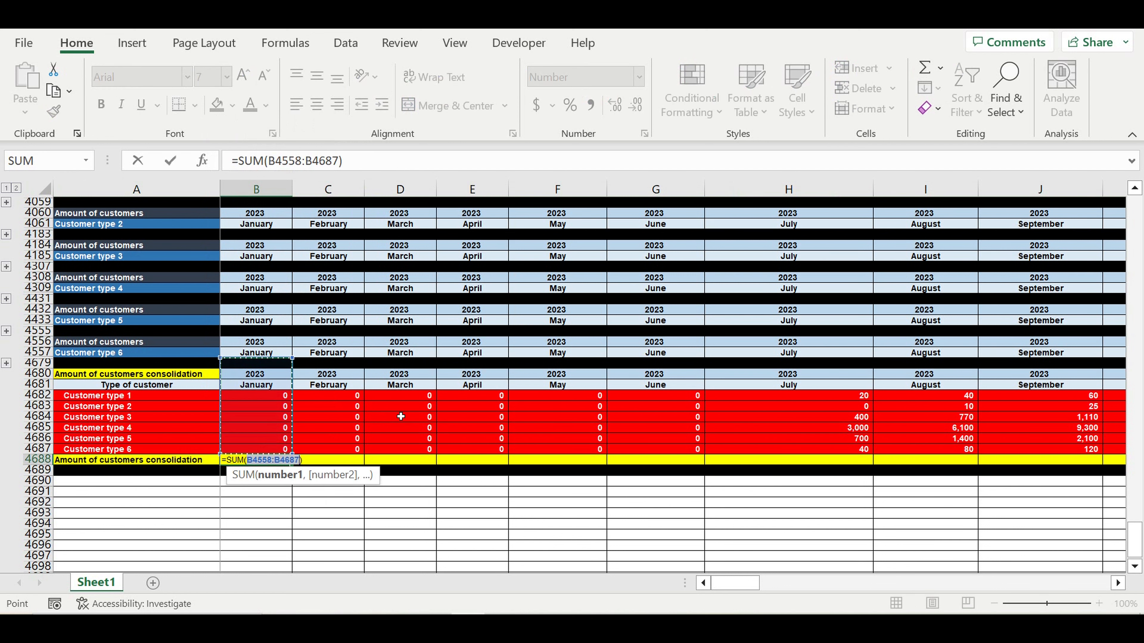
left_click_drag(271, 400, 277, 449)
key("Return")
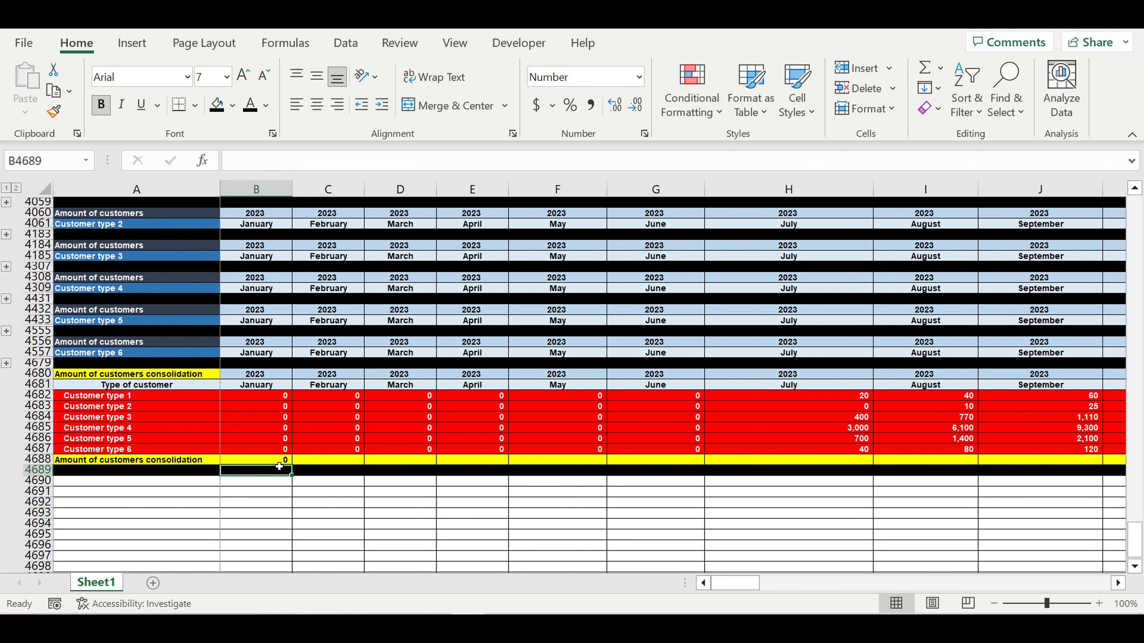
key("Up")
left_click_drag(291, 465, 1027, 446)
left_click(914, 538)
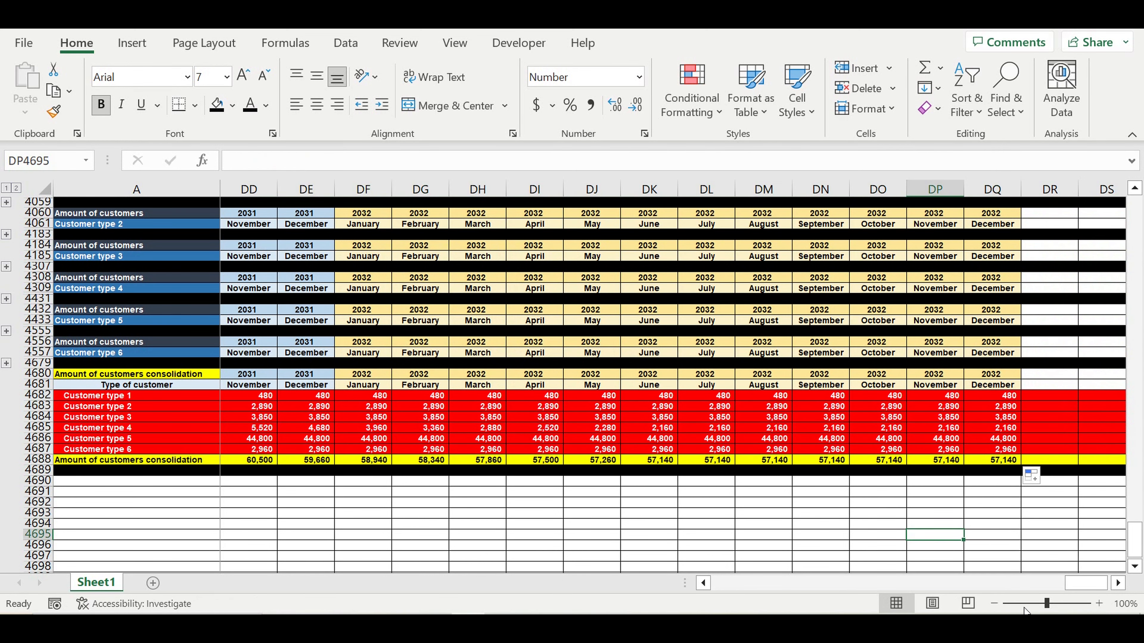
- Verify the July (4,160) and August (8,400) total formulas
left_click_drag(1085, 583, 702, 585)
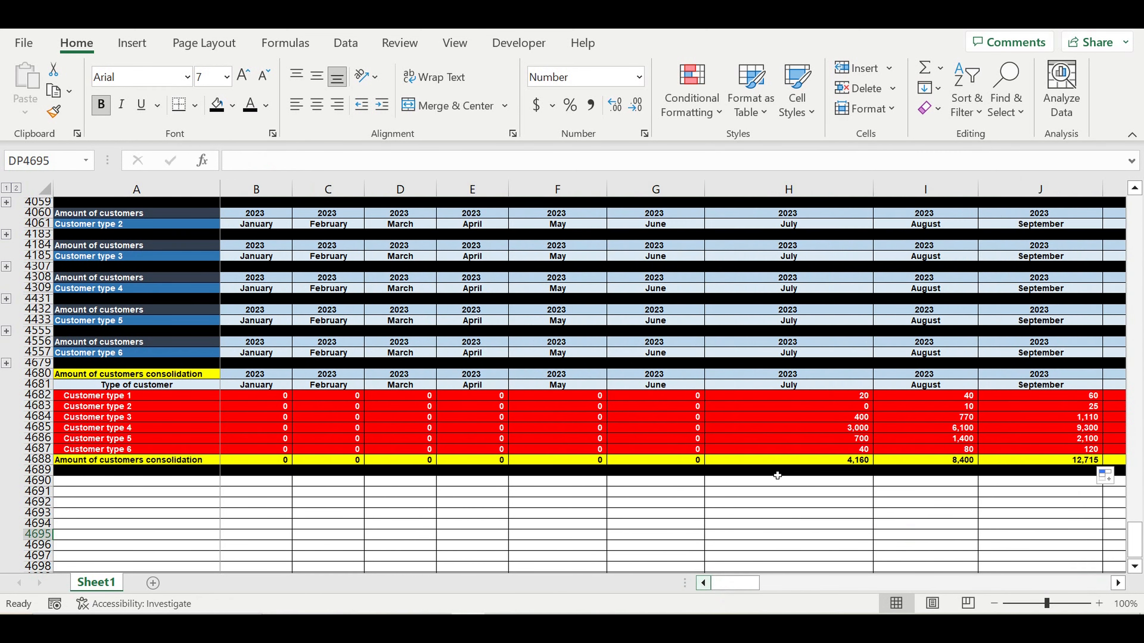
left_click(844, 460)
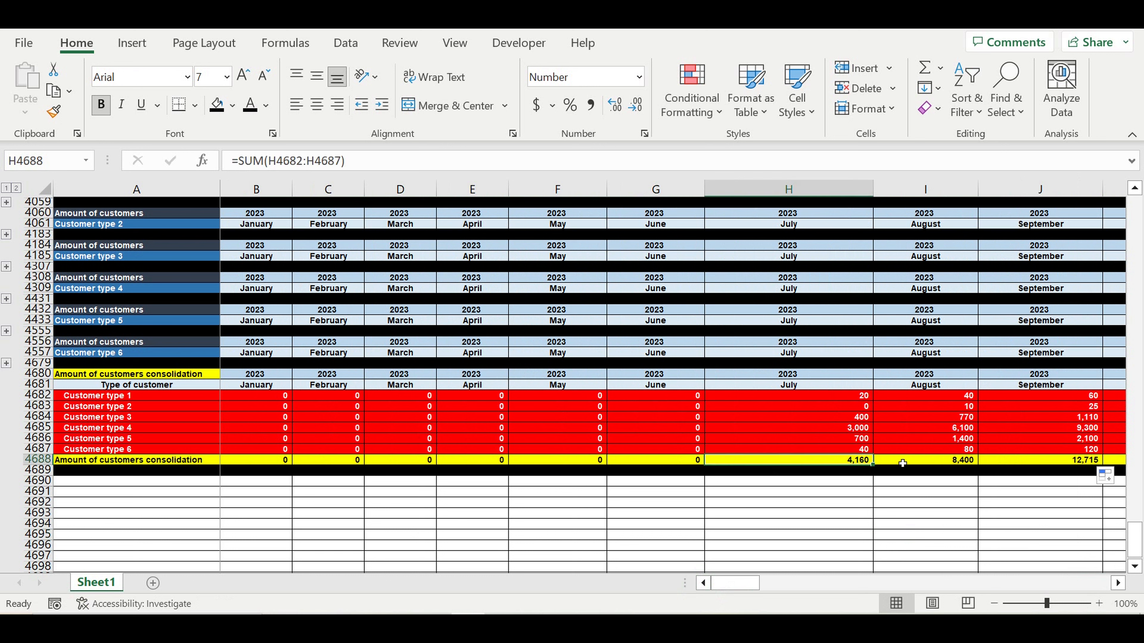
left_click(943, 467)
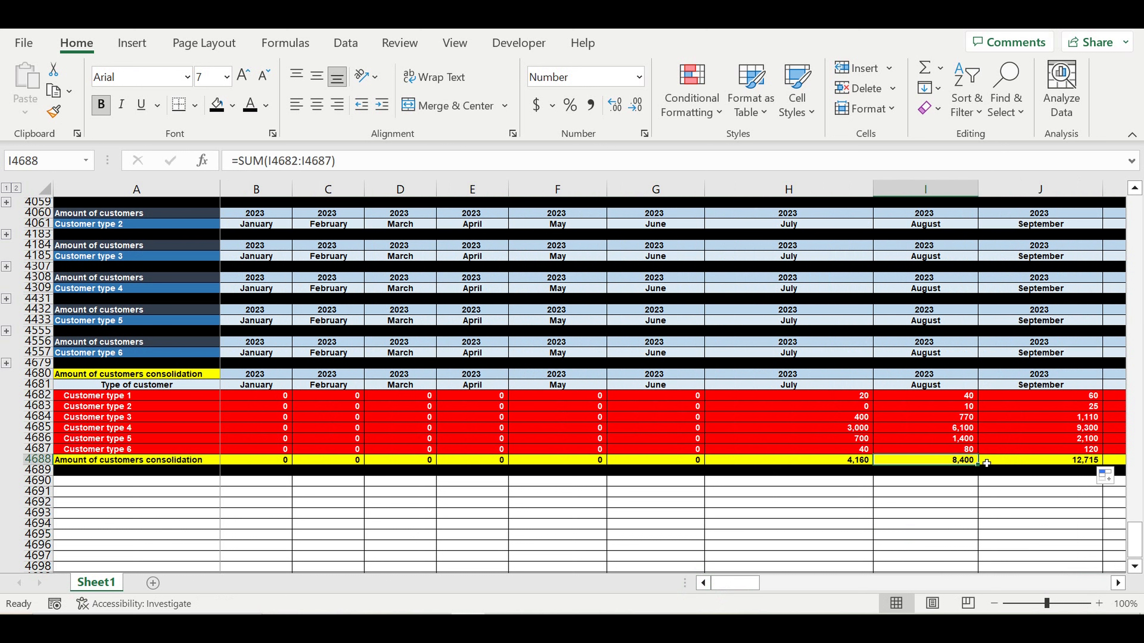
left_click(847, 464)
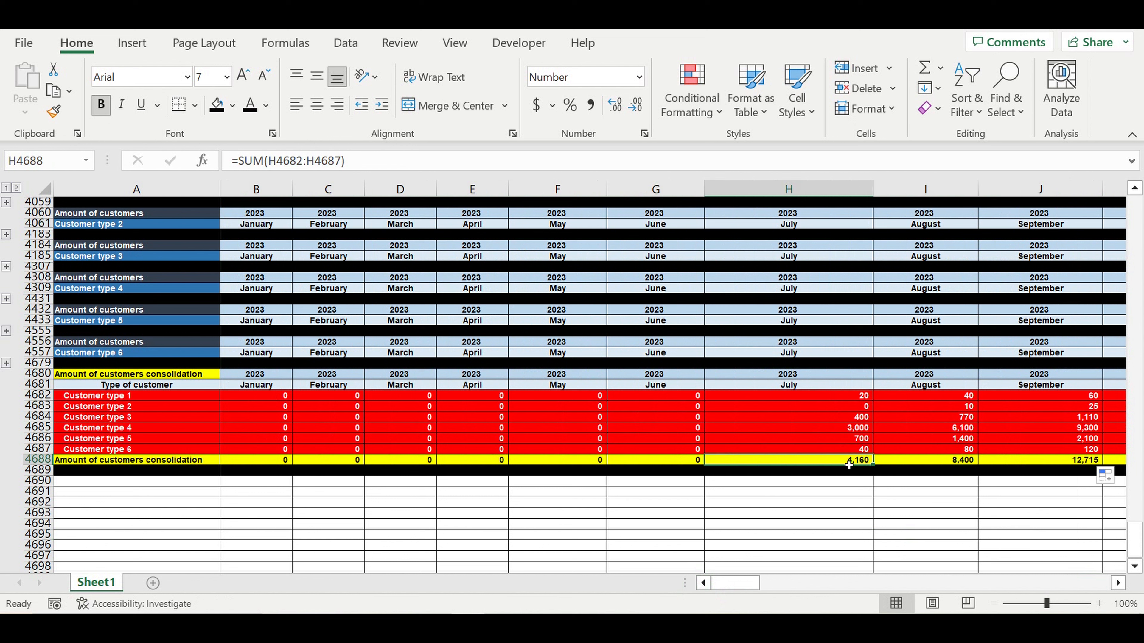
left_click(940, 463)
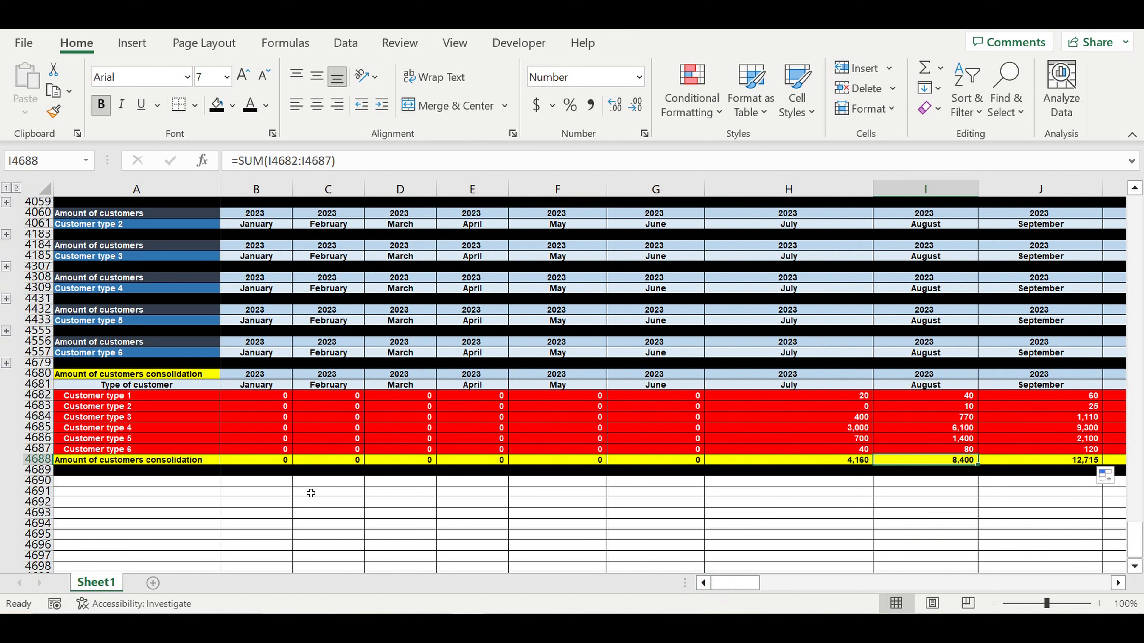
left_click(140, 464)
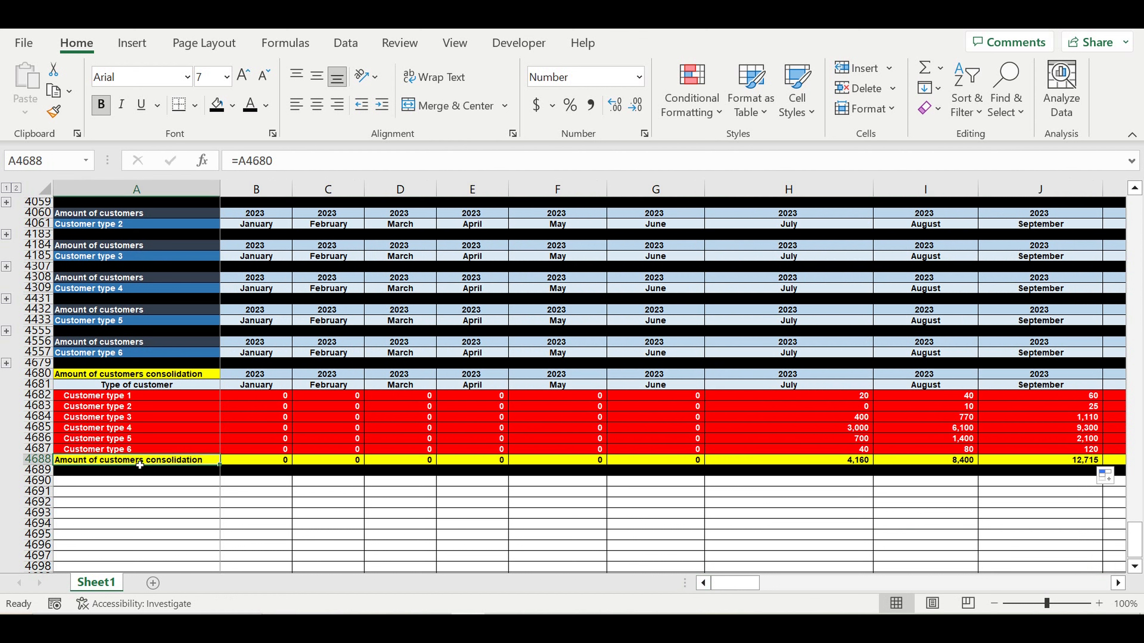
type("Total a")
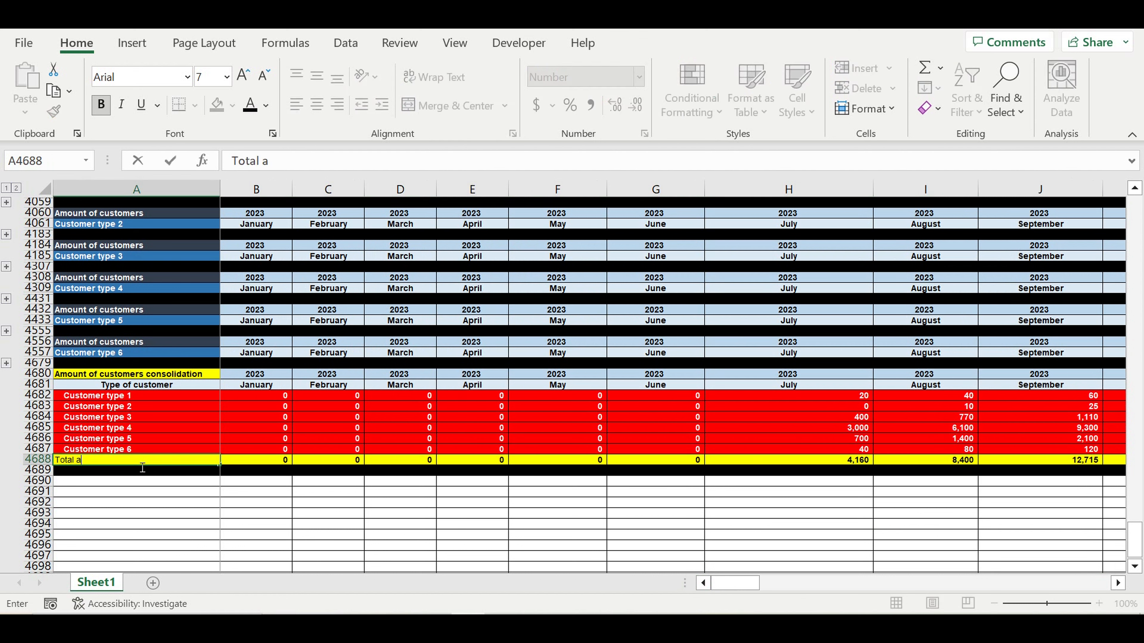
type("mount of custom")
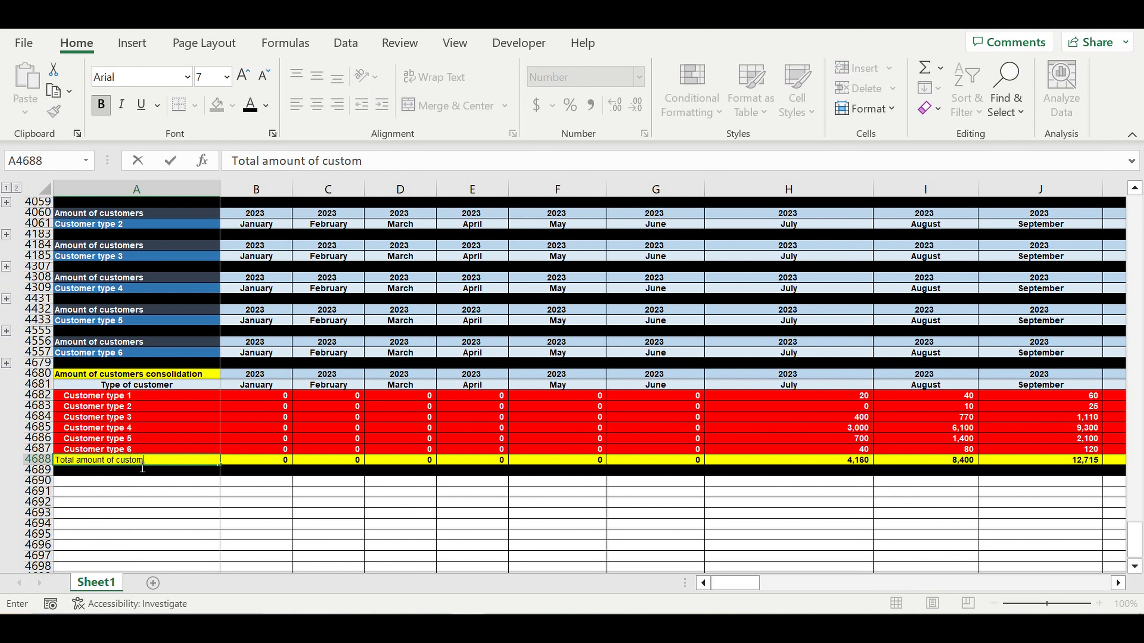
type("ers")
key("Return")
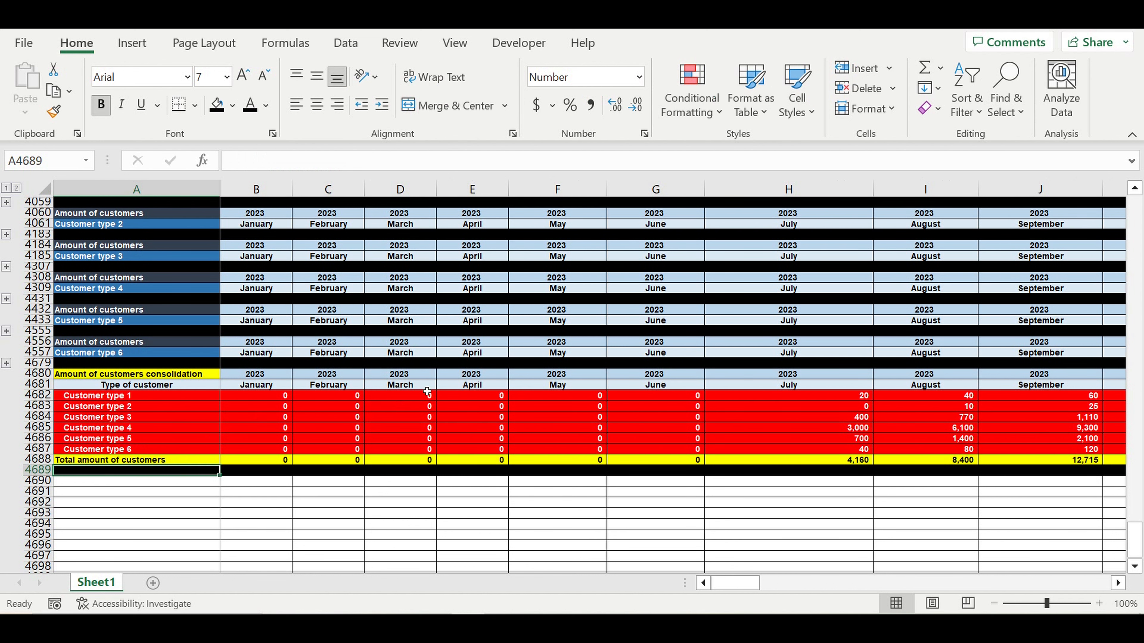
scroll(428, 392, "down", 3)
- Enter the title 'Direct costs per customer' in A4690 with 'Type of customer' beneath it
left_click(190, 388)
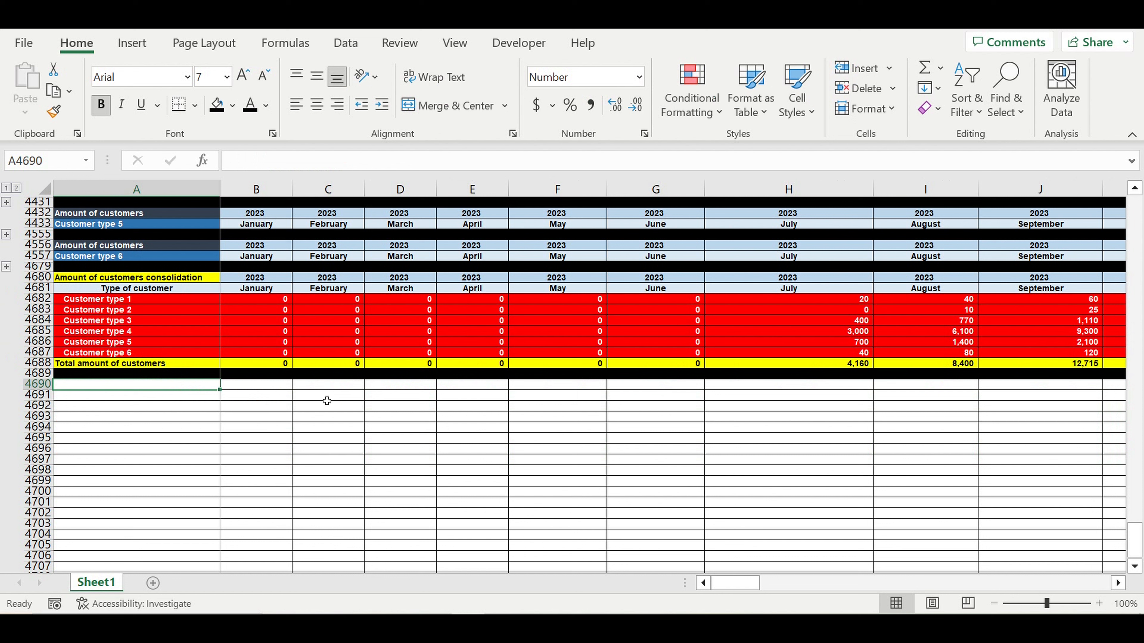
type("Direct")
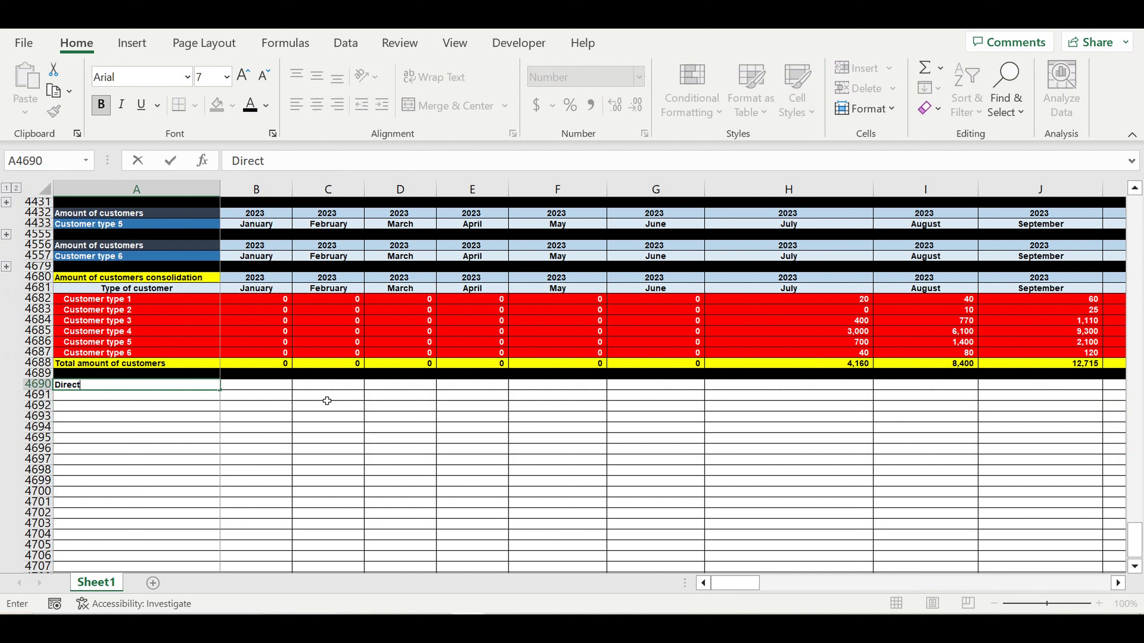
type(" costs per custom")
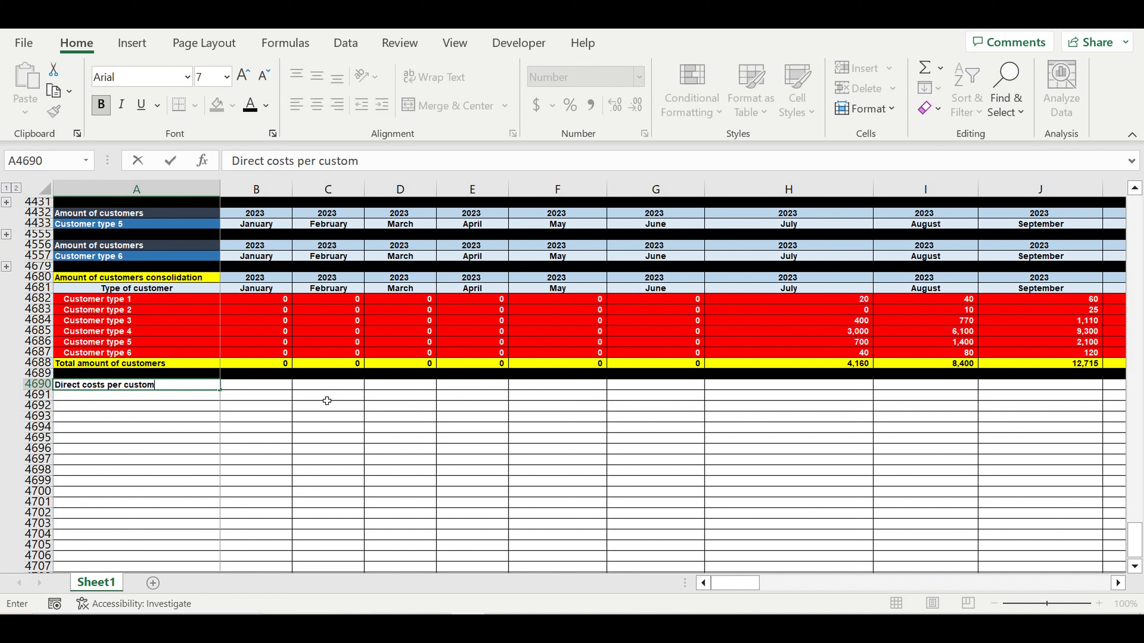
type("er")
key("Return")
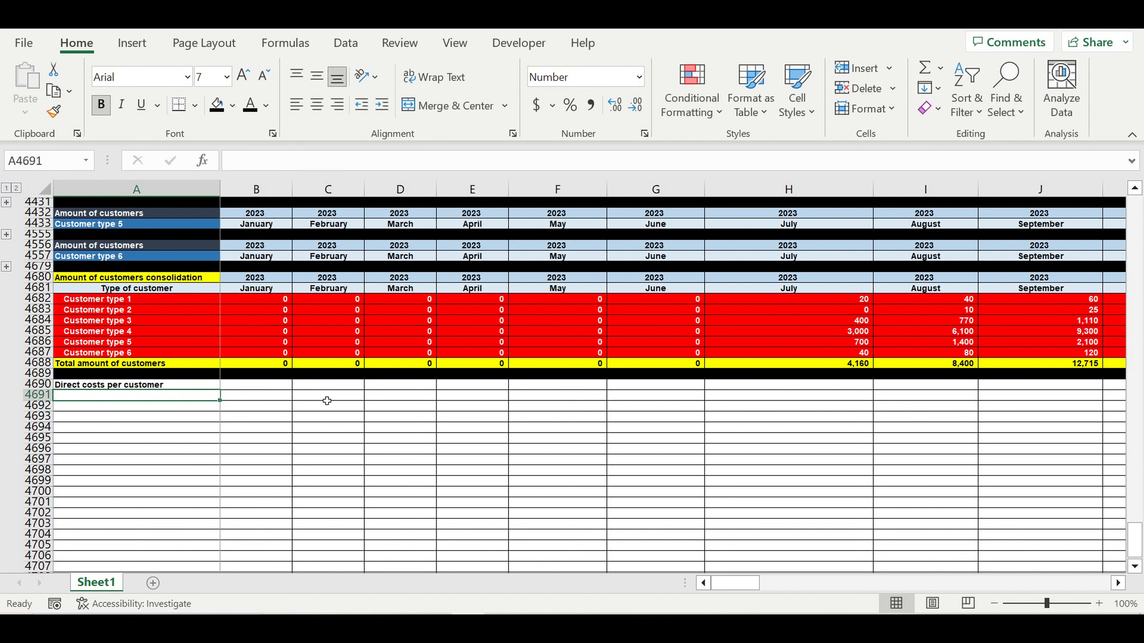
type("Type of")
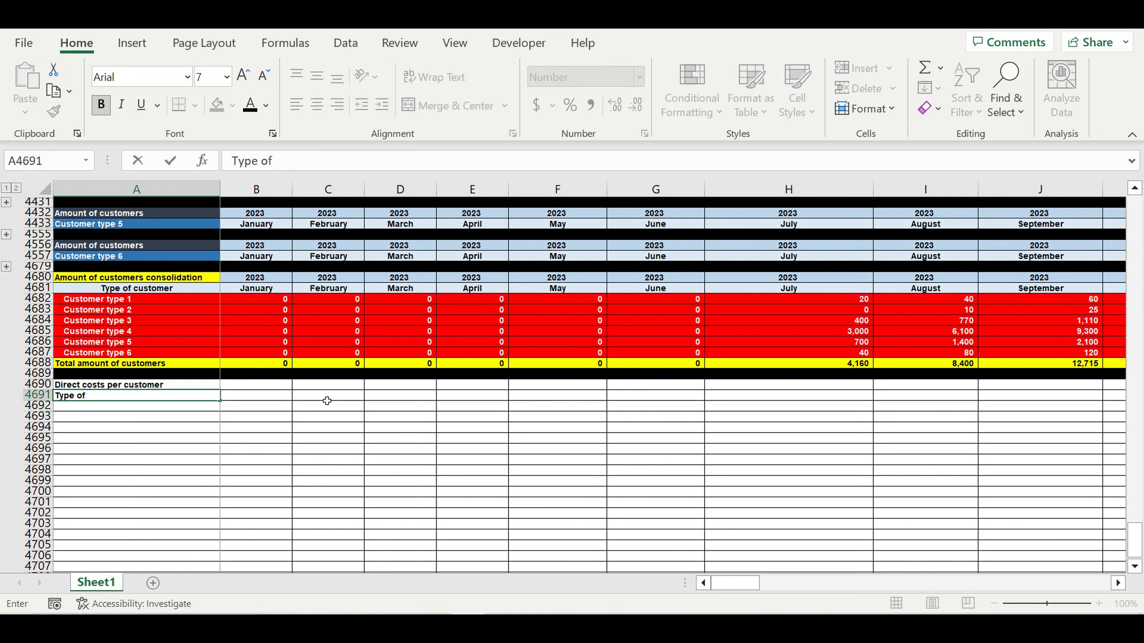
type(" customer")
left_click(311, 428)
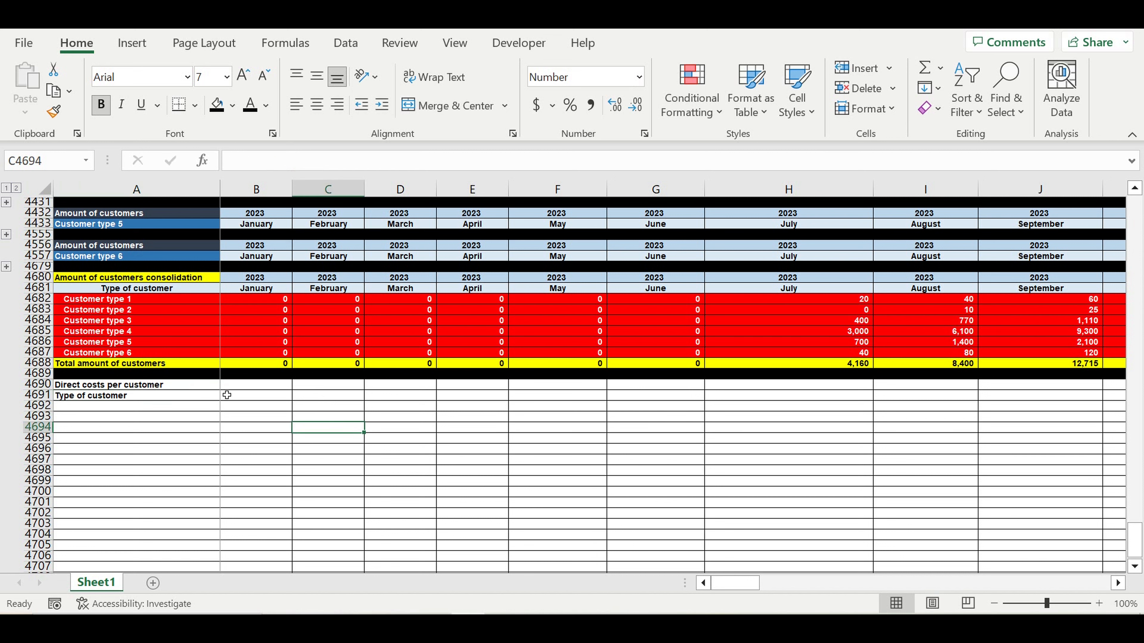
- Add the headers '$/month' and two 'ON/OFF' columns in B4691:D4691
left_click(227, 395)
type("$")
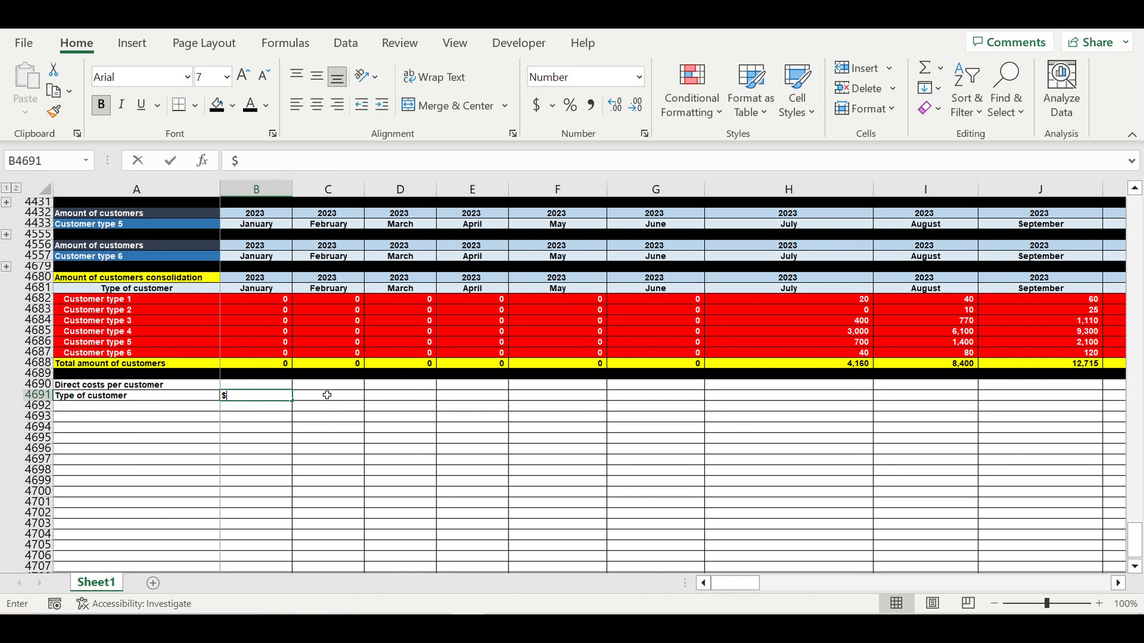
type("/month")
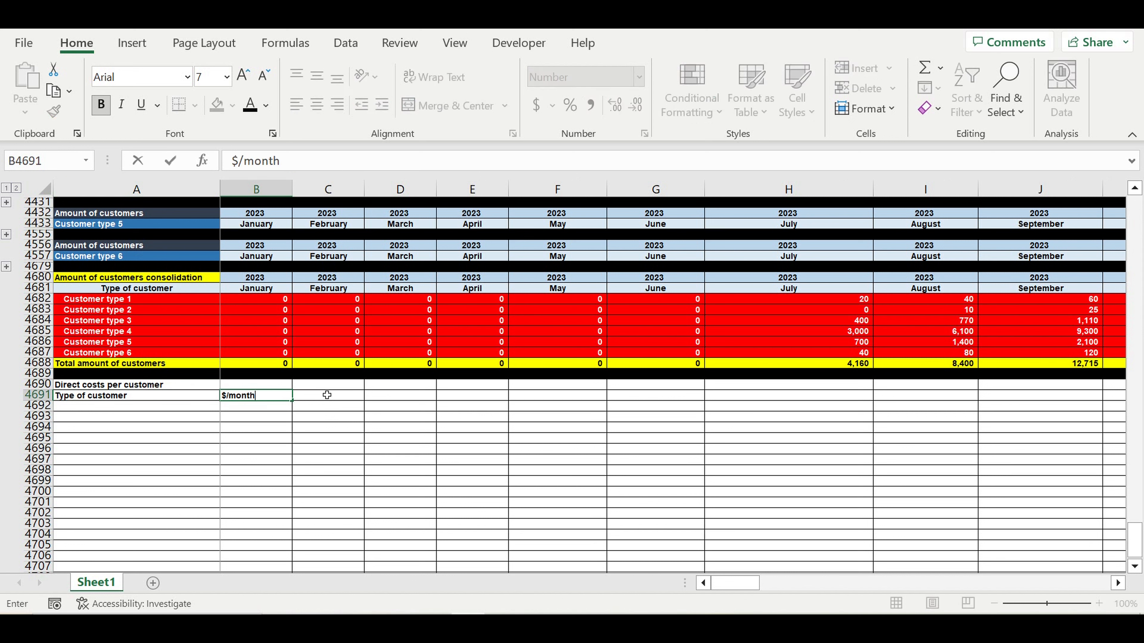
key("Tab")
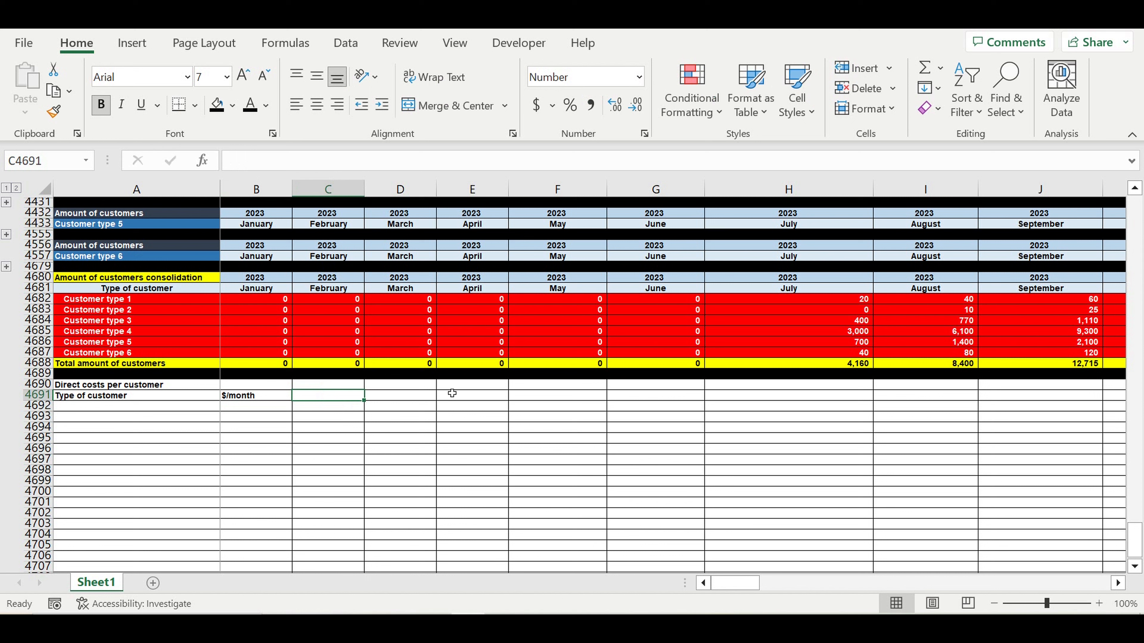
type("ON")
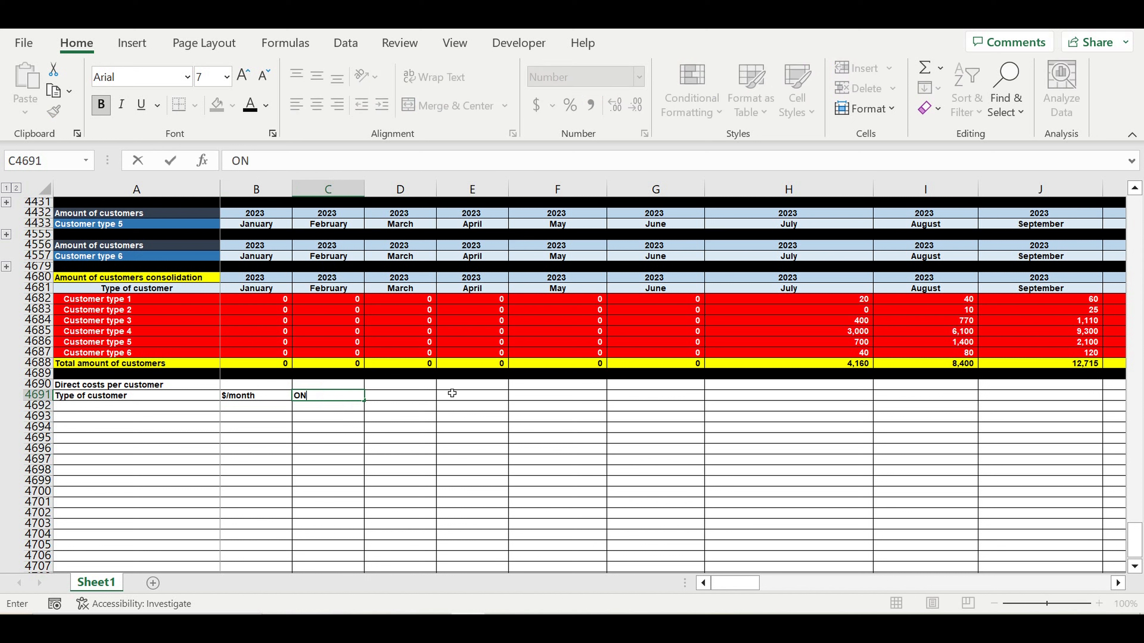
type("/OFF")
key("ctrl+Return")
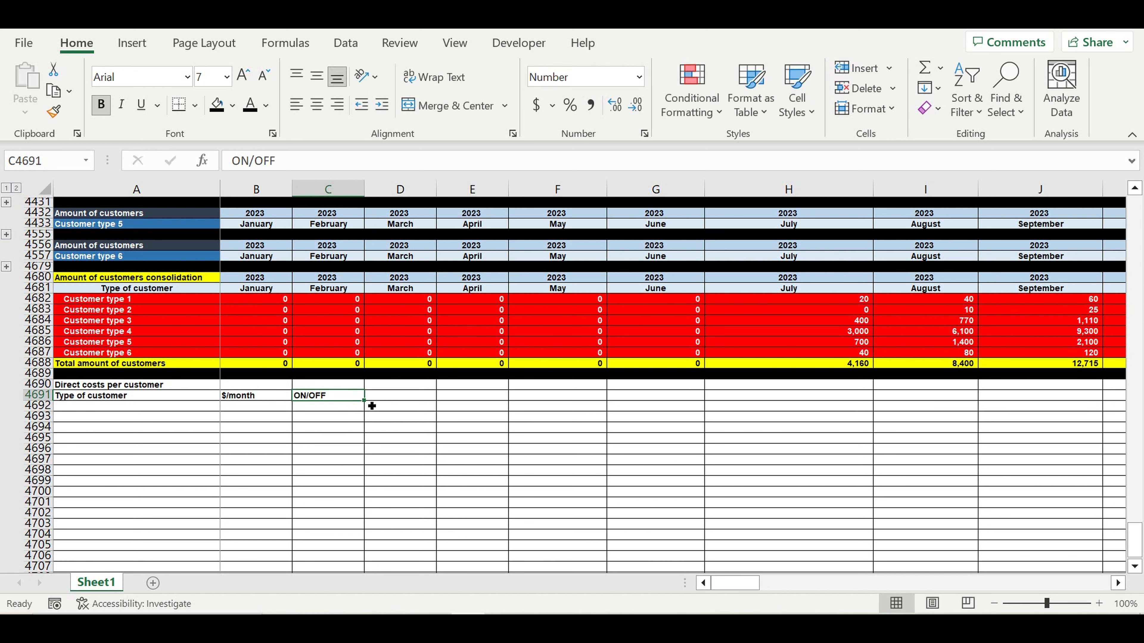
left_click_drag(371, 406, 434, 404)
- Add the 'Local COEFF' and 'Global COEFF' headers in E4691:F4691
left_click(472, 395)
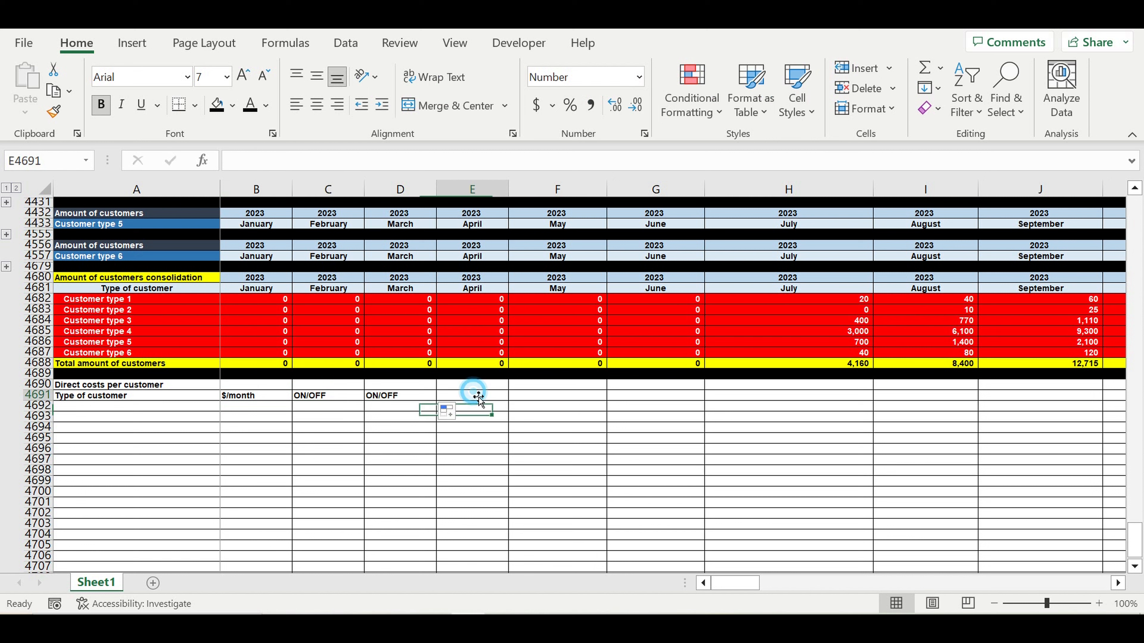
type("Loc")
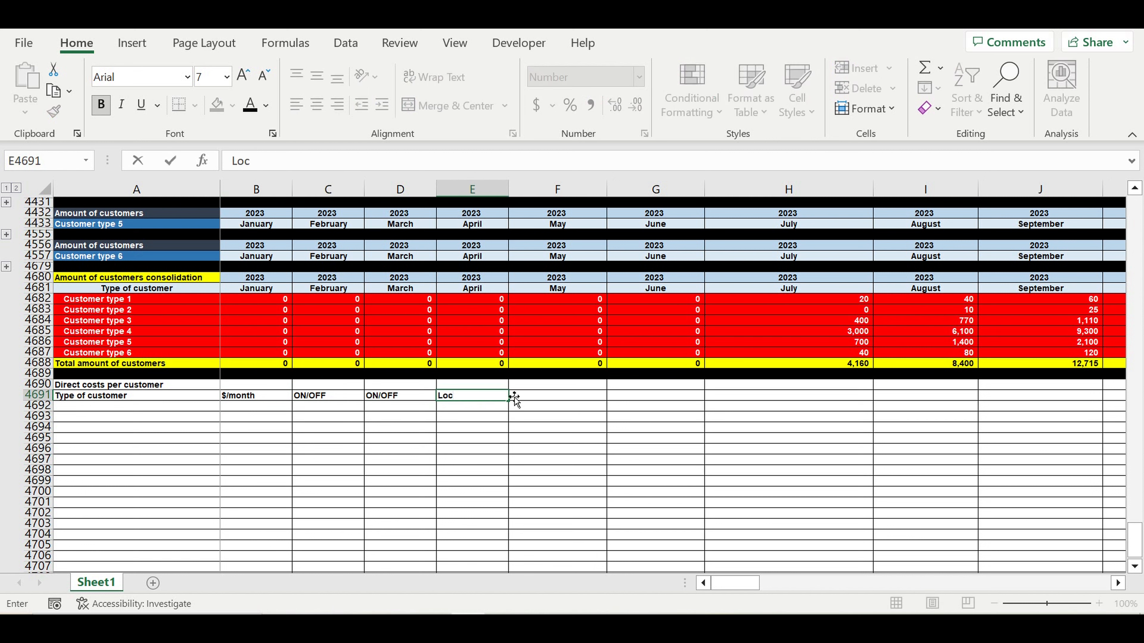
type("al COEFF")
key("Return")
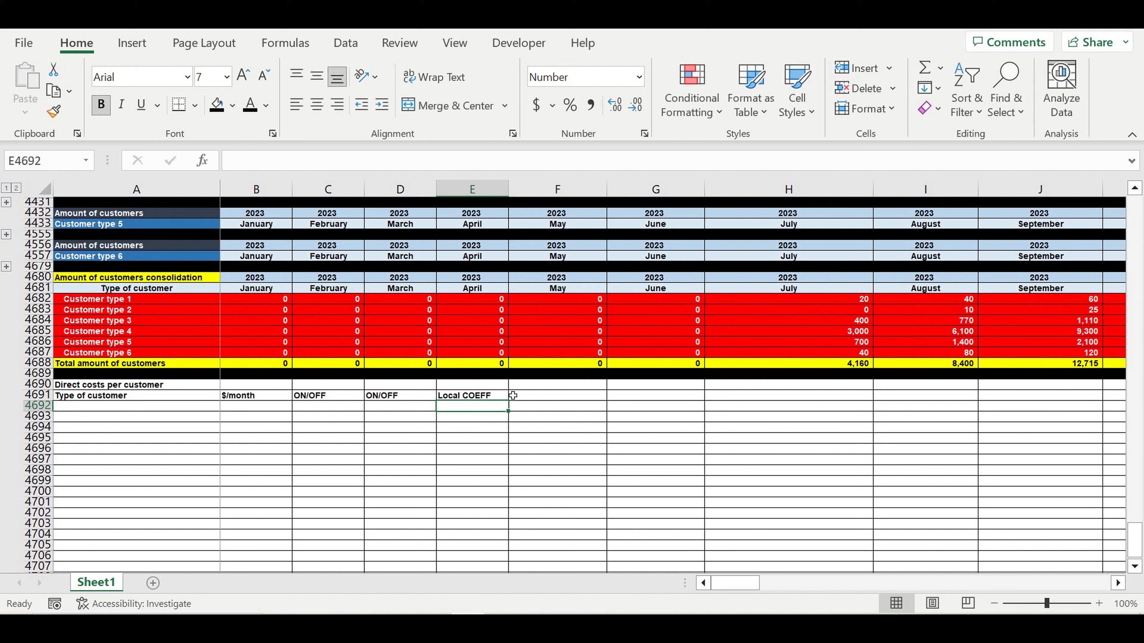
left_click(493, 398)
left_click_drag(508, 400, 571, 401)
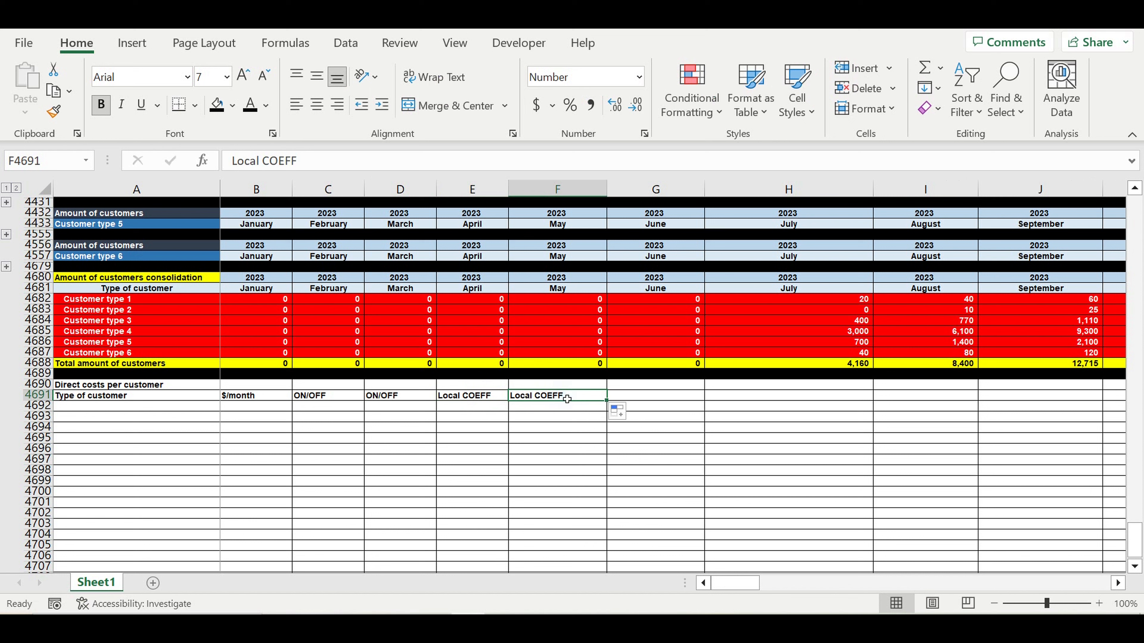
type("Global COR")
key("BackSpace")
type("EFF")
key("Return")
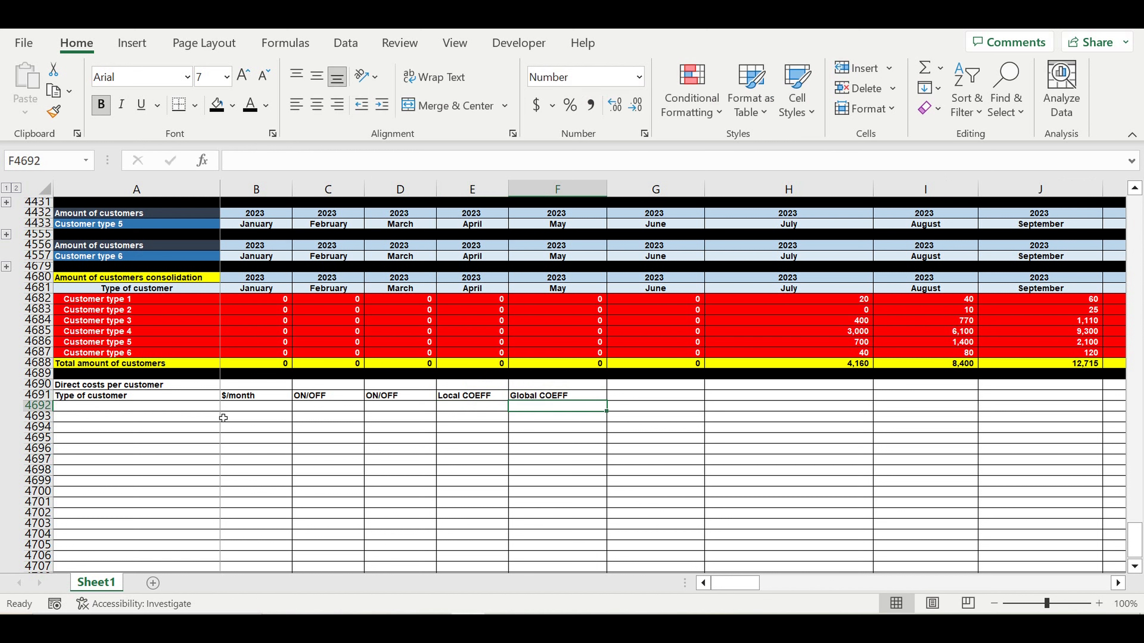
left_click(135, 384)
- Fill A4690 light orange, and centre A4691:F4691 with a light blue fill
left_click(233, 106)
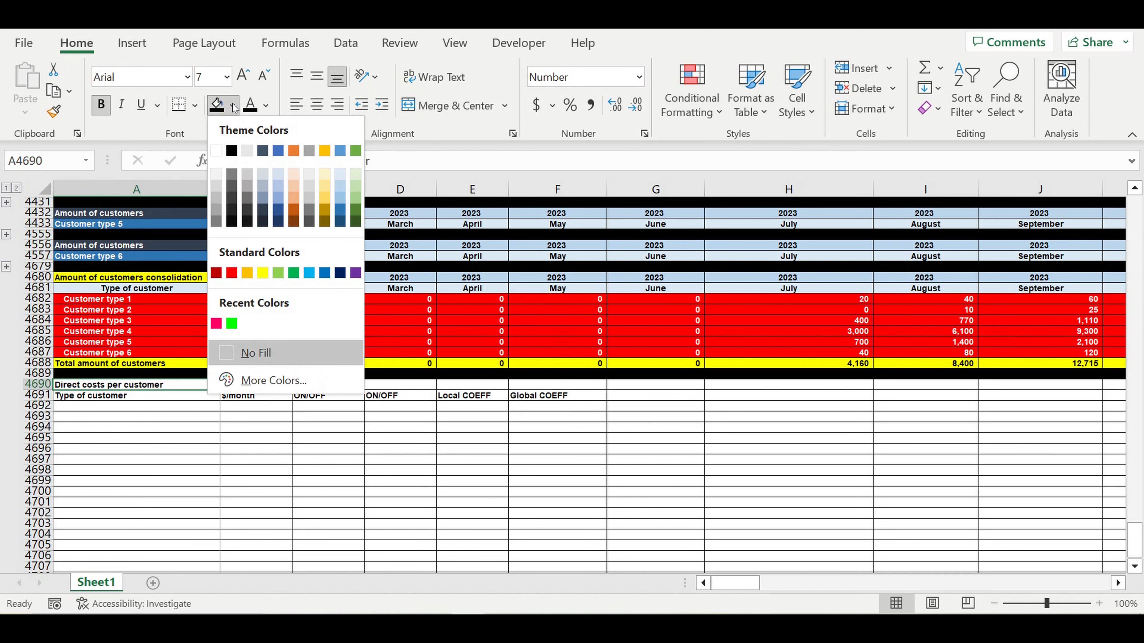
left_click(300, 194)
left_click_drag(534, 401, 186, 397)
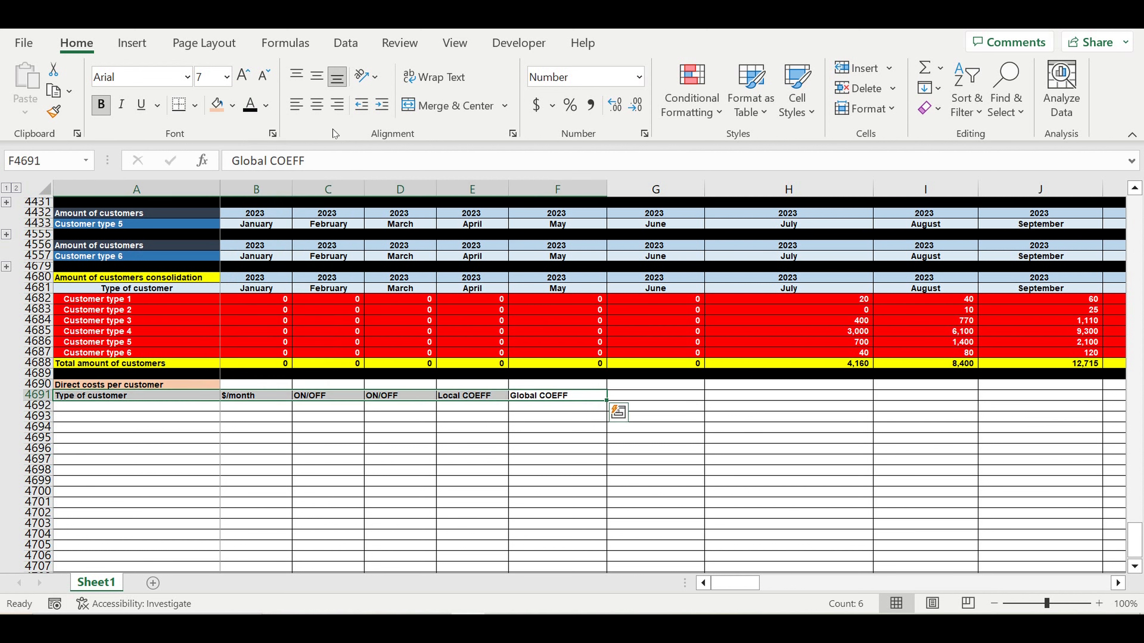
left_click(317, 105)
left_click(232, 106)
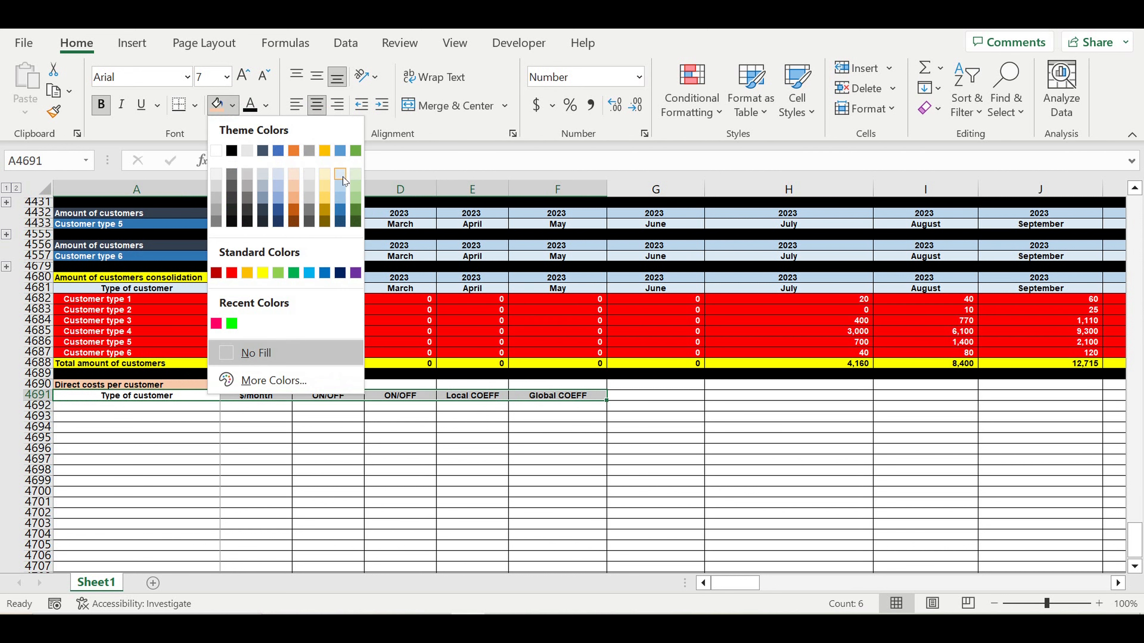
left_click(342, 177)
left_click(239, 429)
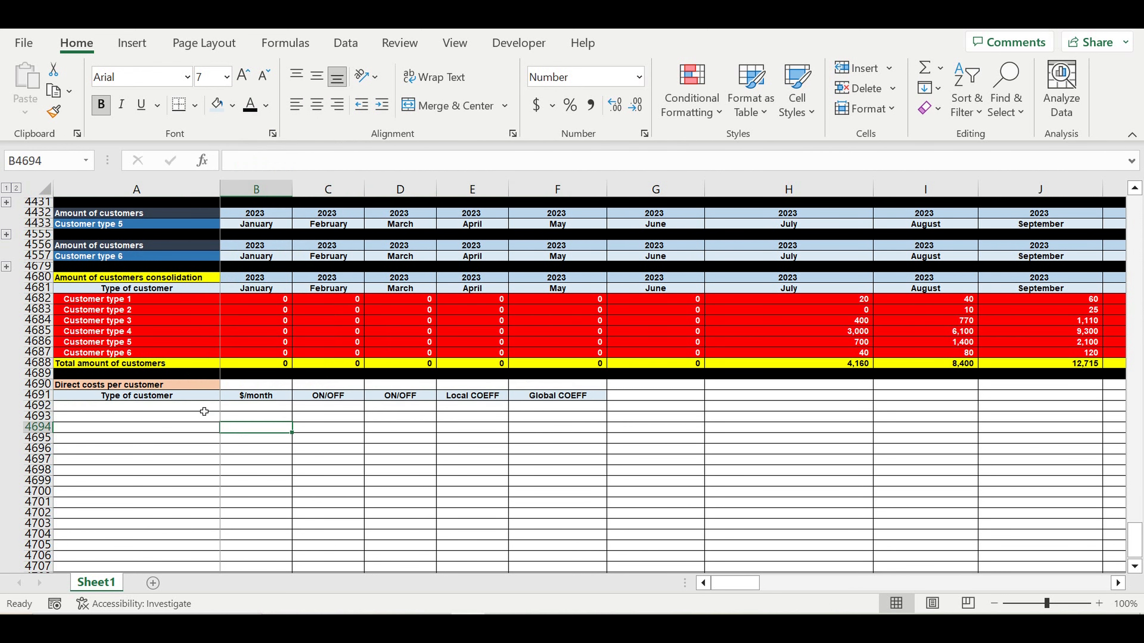
left_click(201, 405)
- Link A4692 to A4682 and fill down through A4698 for Customer types 1–6 and the total row
type("=")
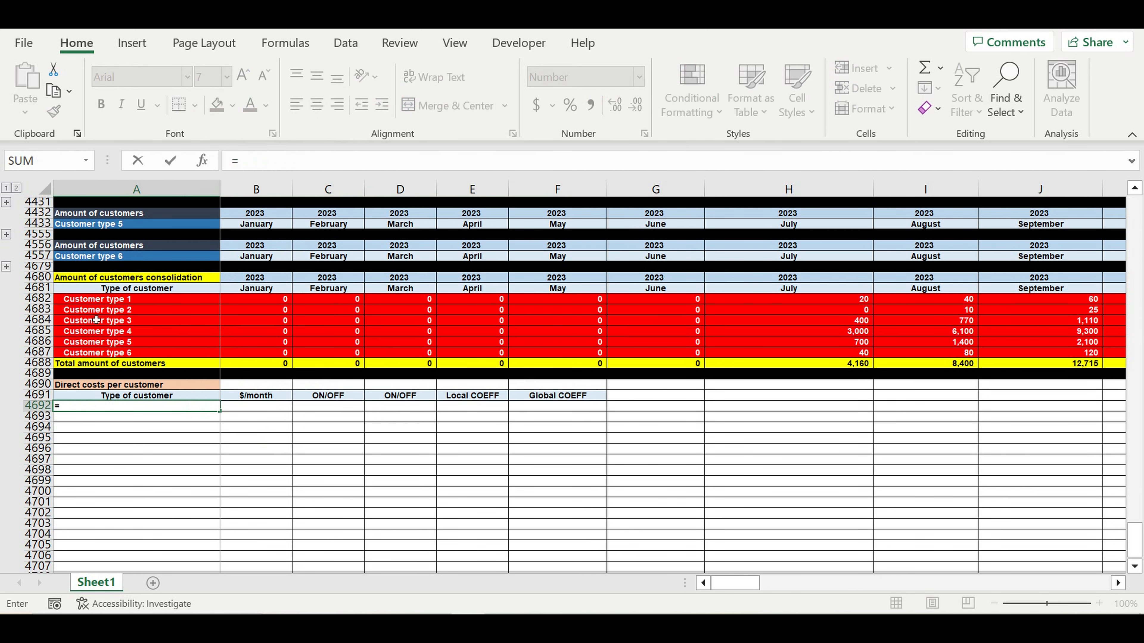
left_click(194, 303)
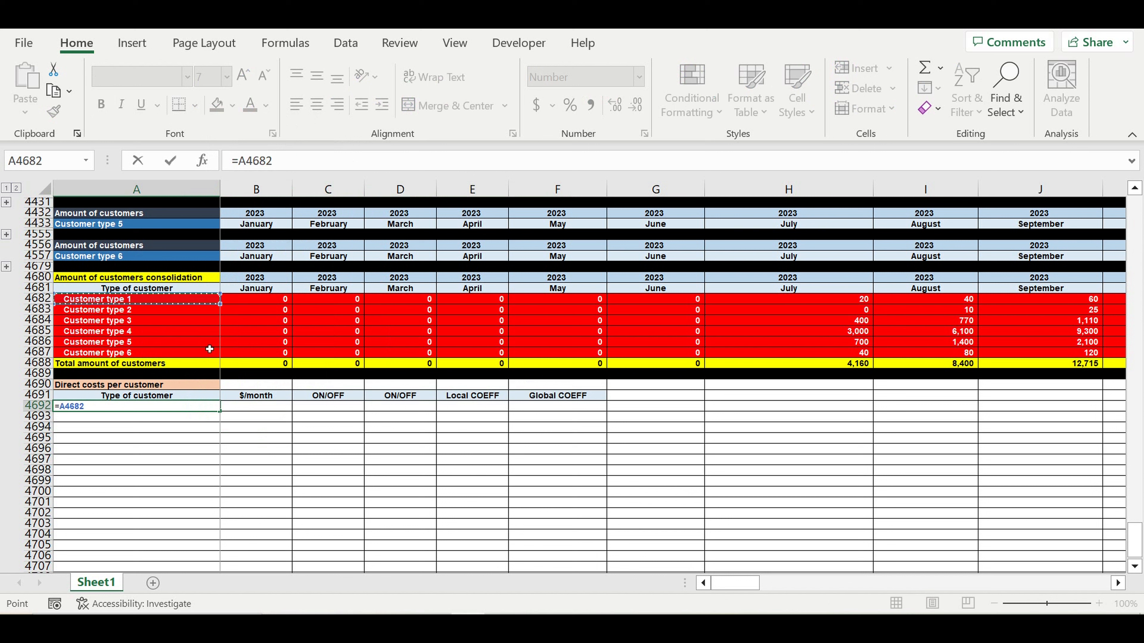
key("Return")
left_click(199, 409)
left_click_drag(223, 413, 220, 462)
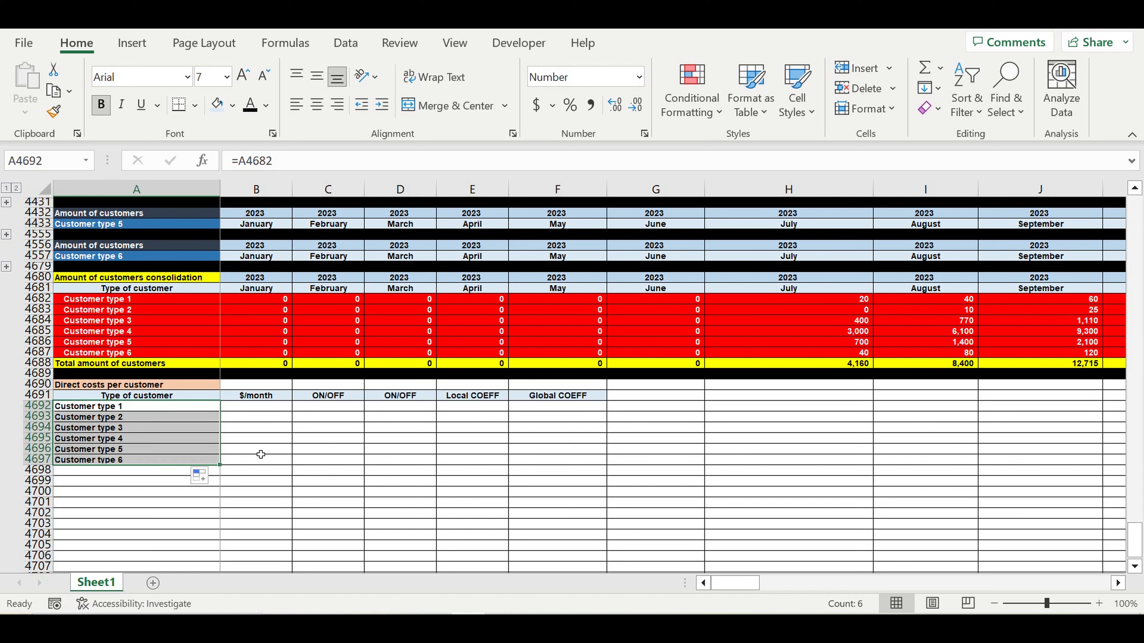
left_click(167, 473)
key("Up")
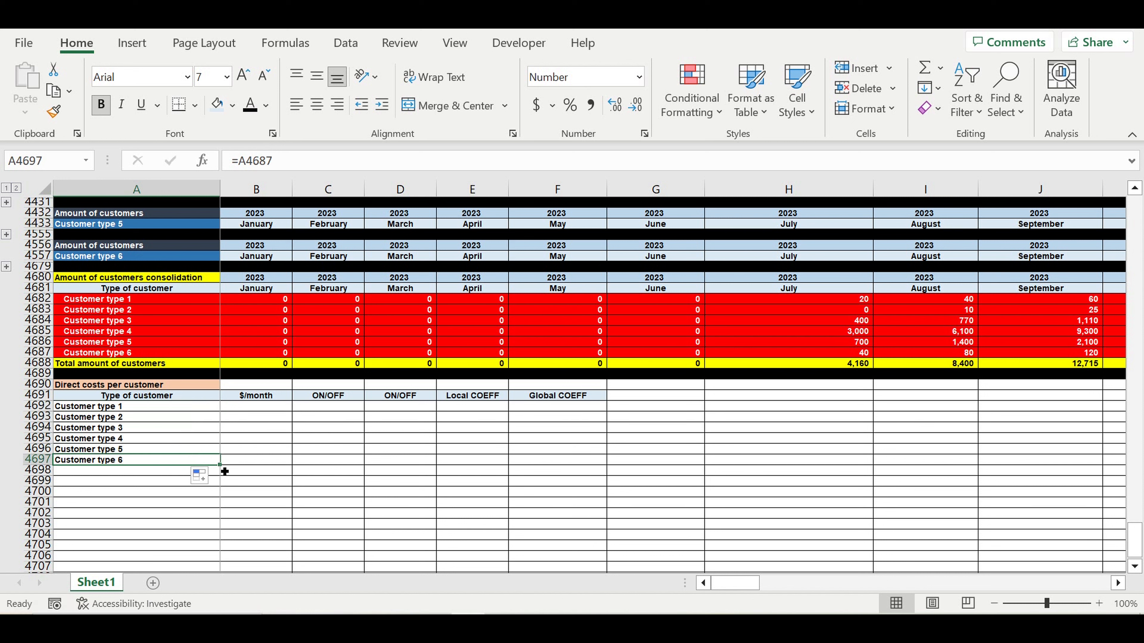
left_click_drag(225, 471, 225, 481)
left_click(98, 366)
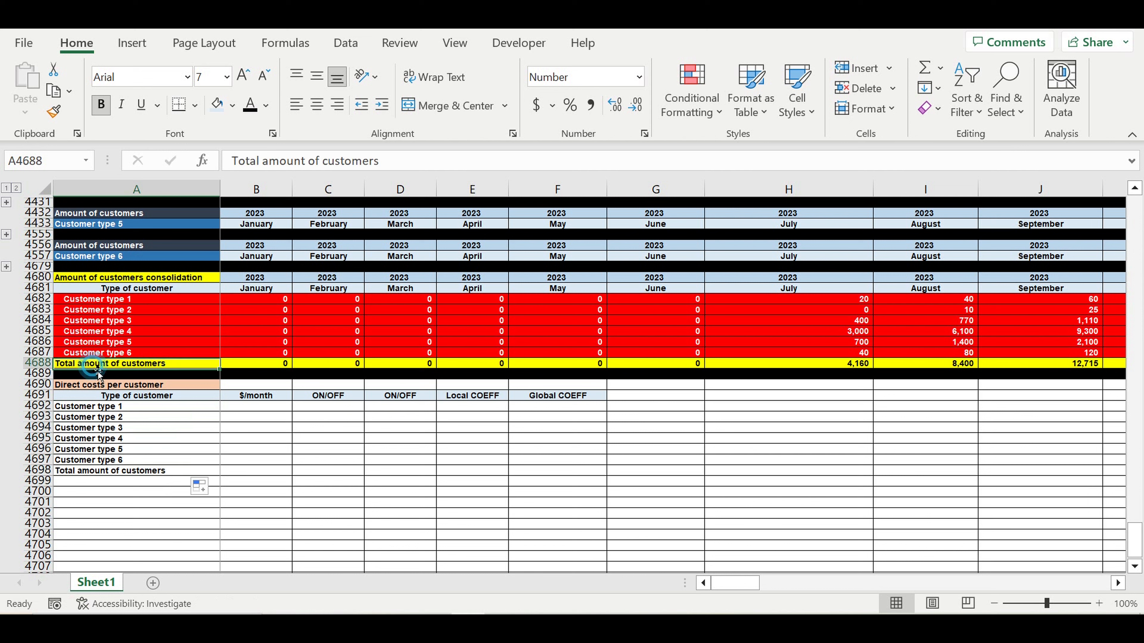
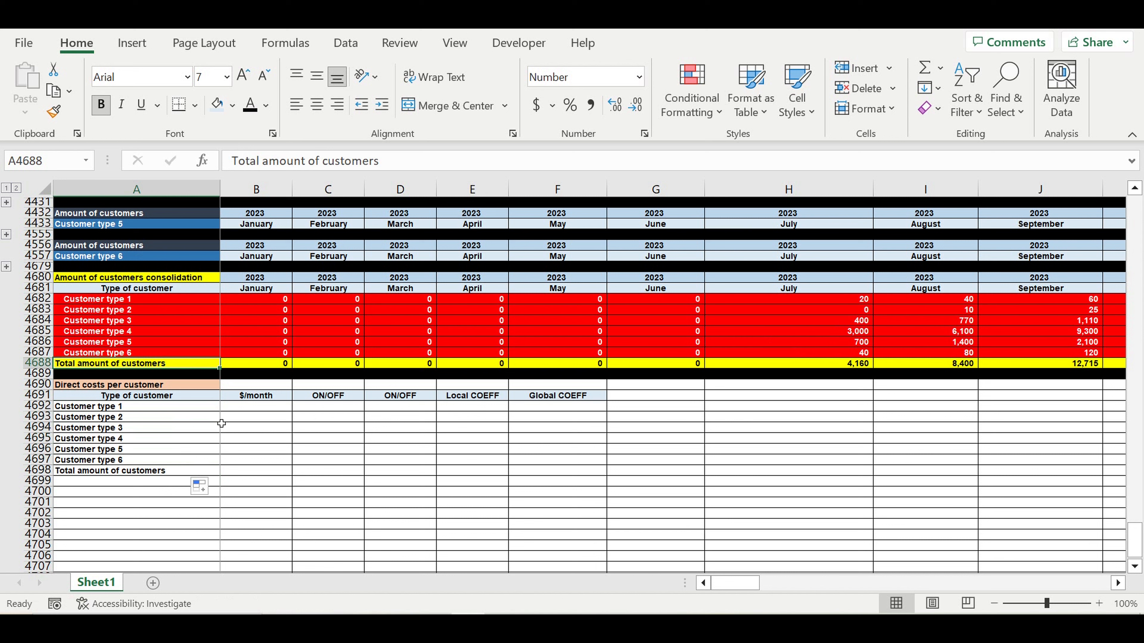
- Fill row 4699 black as a separator below the Direct costs per customer block
left_click_drag(797, 299, 836, 363)
left_click(835, 363)
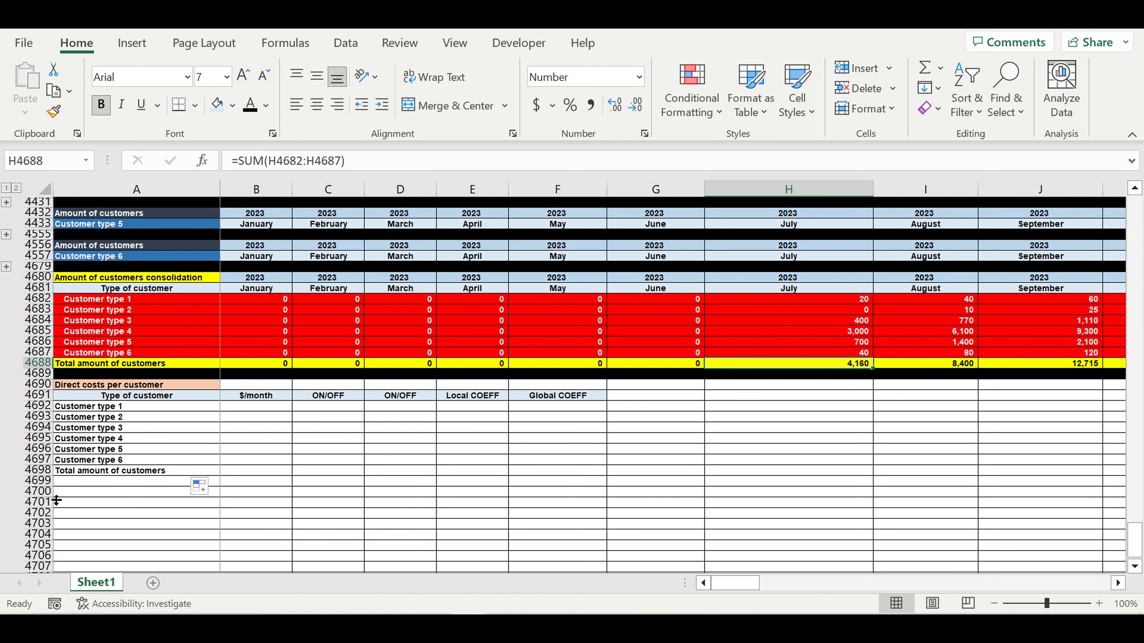
left_click(41, 480)
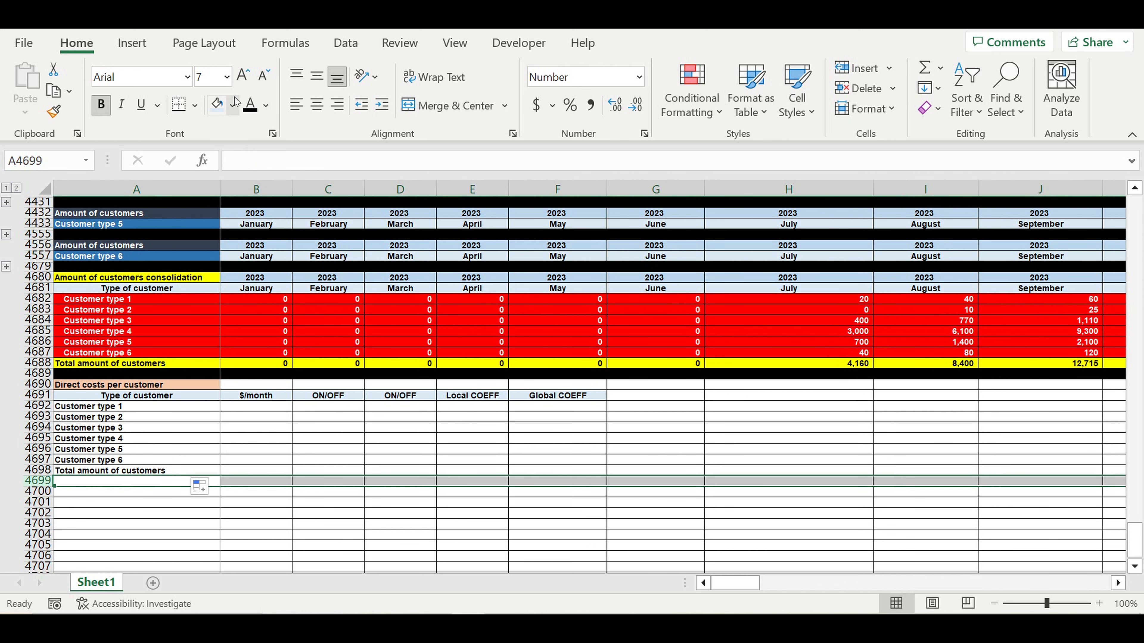
left_click(232, 105)
left_click(233, 148)
- Indent the customer type labels in A4692:A4698
left_click_drag(120, 410, 119, 470)
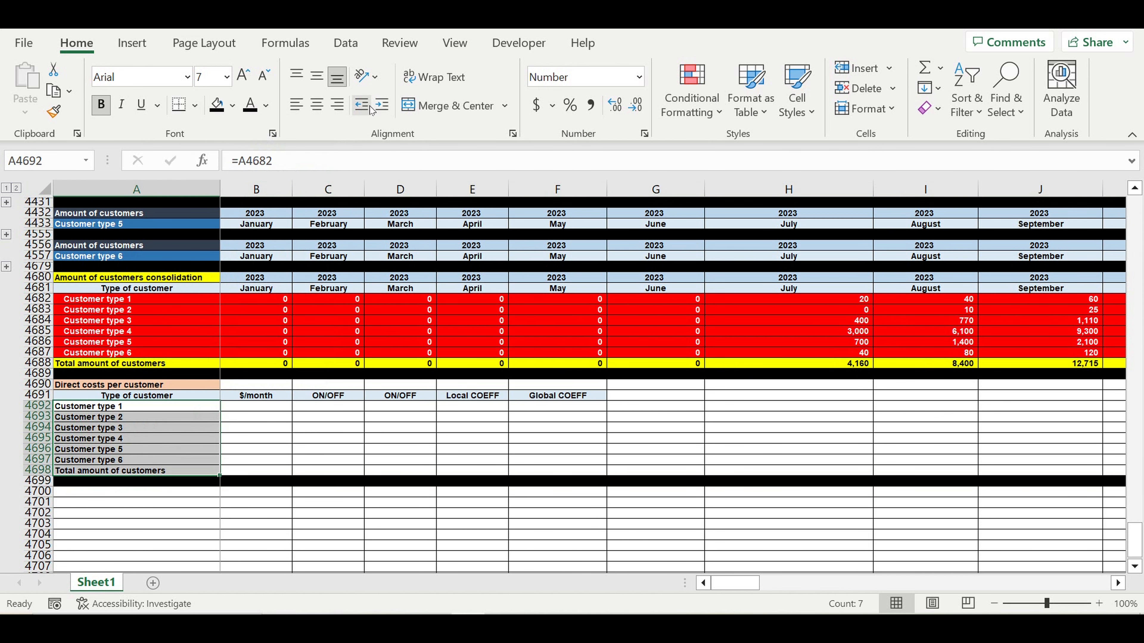
left_click(382, 105)
left_click(176, 430)
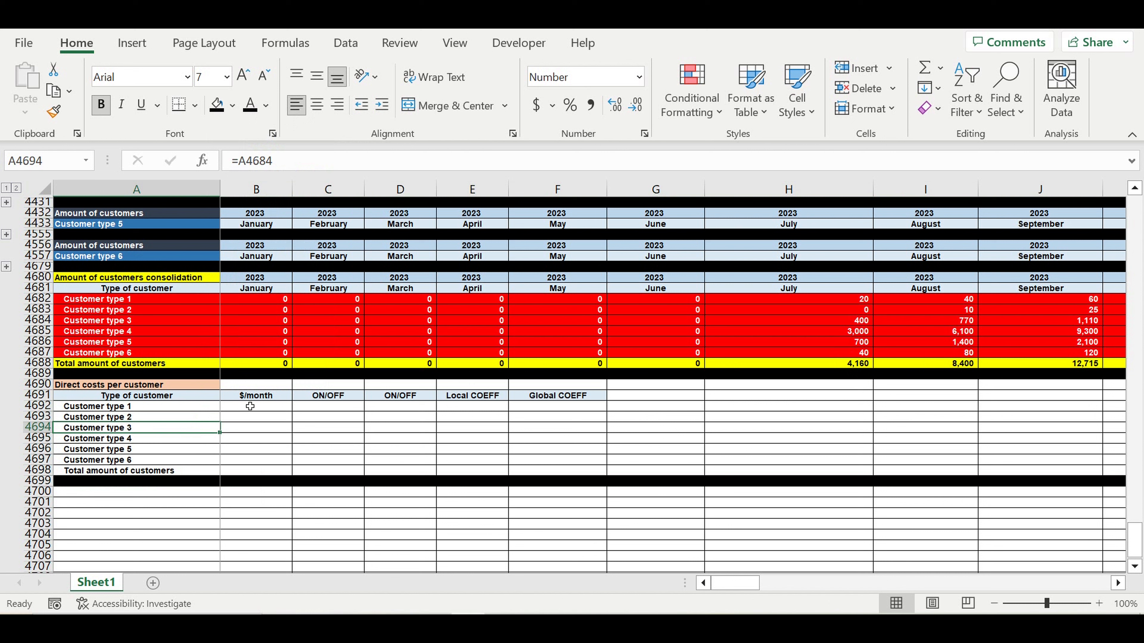
- Enter the $/month costs 2, 3, 4, 5, 6, 5, 4 into B4692:B4698
left_click(250, 406)
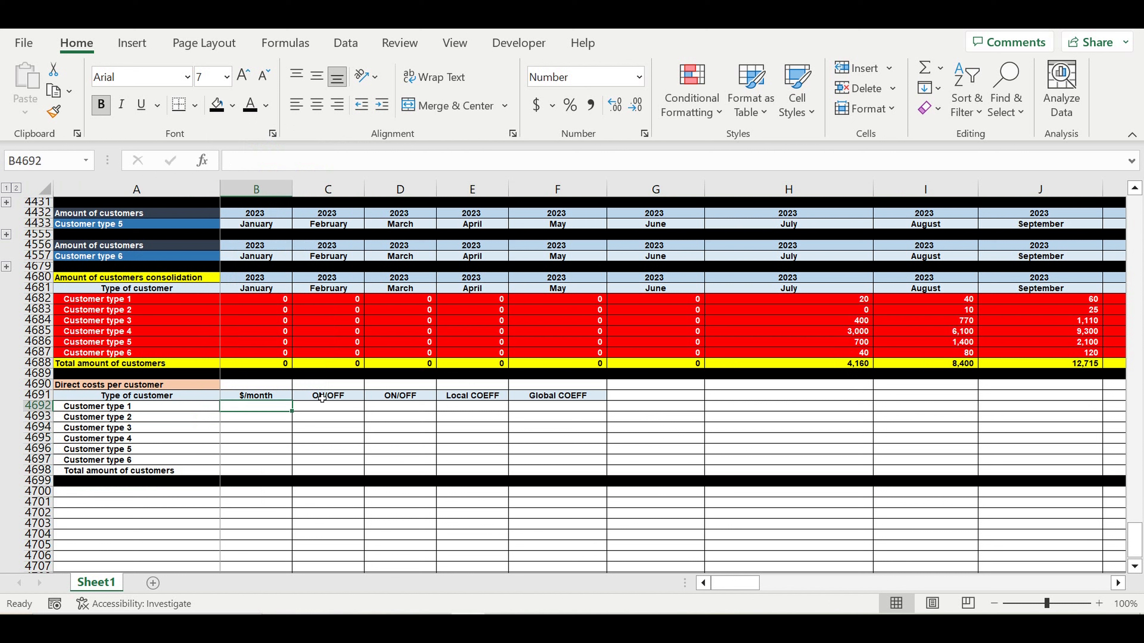
type("2")
key("Return")
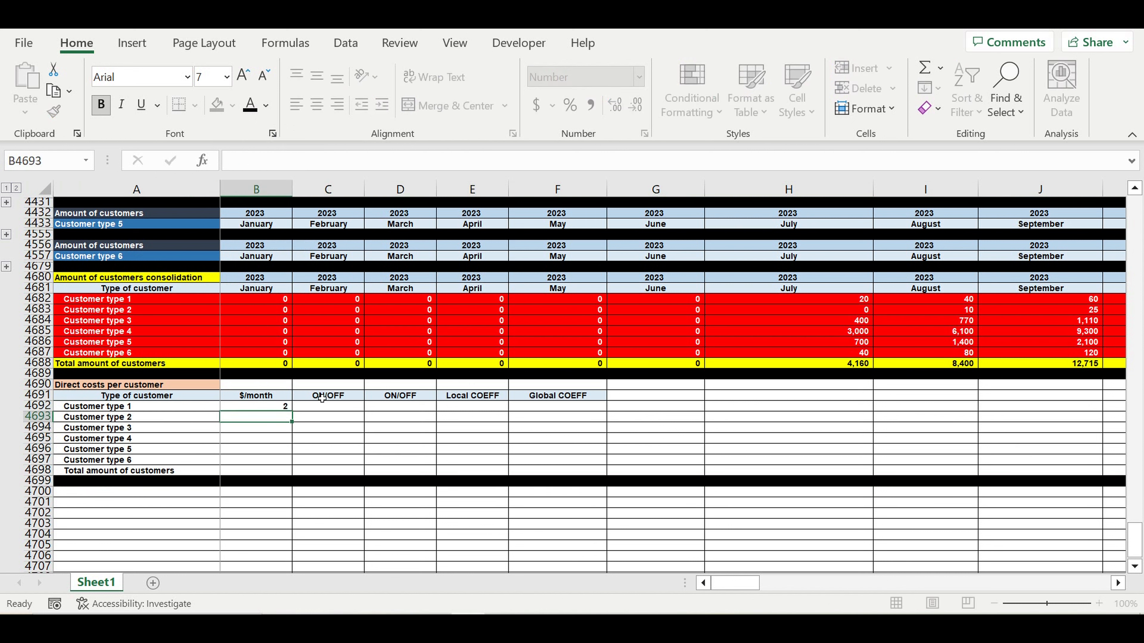
type("3")
key("Return")
type("4")
key("Return")
type("5")
key("Return")
type("6")
key("Return")
type("5")
key("Return")
type("4")
key("Return")
type("3")
key("Return")
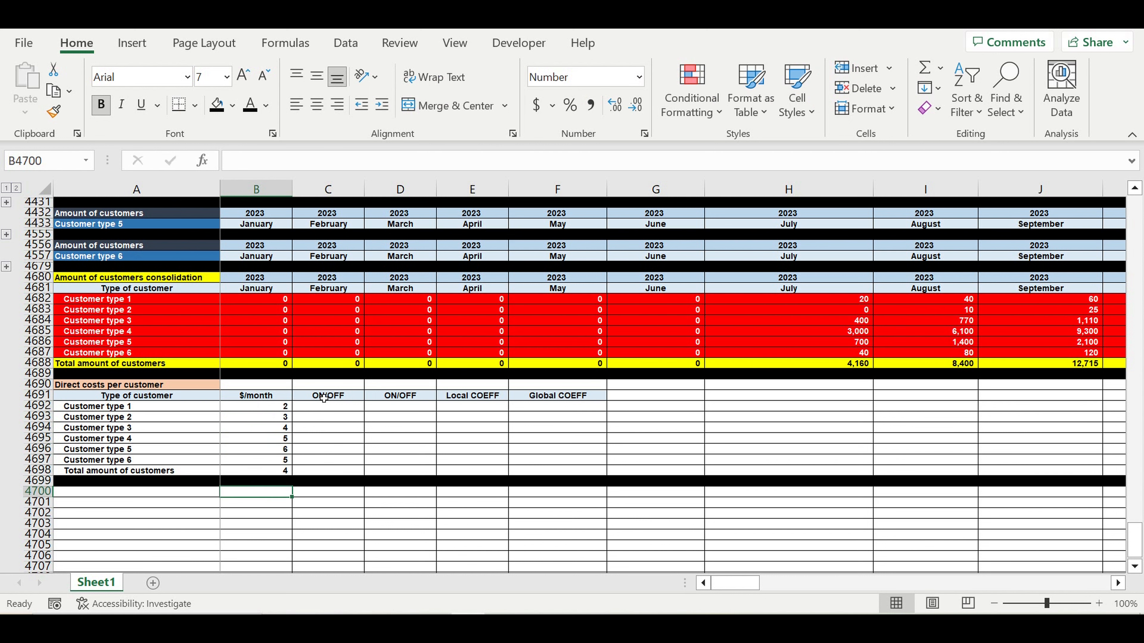
key("Up")
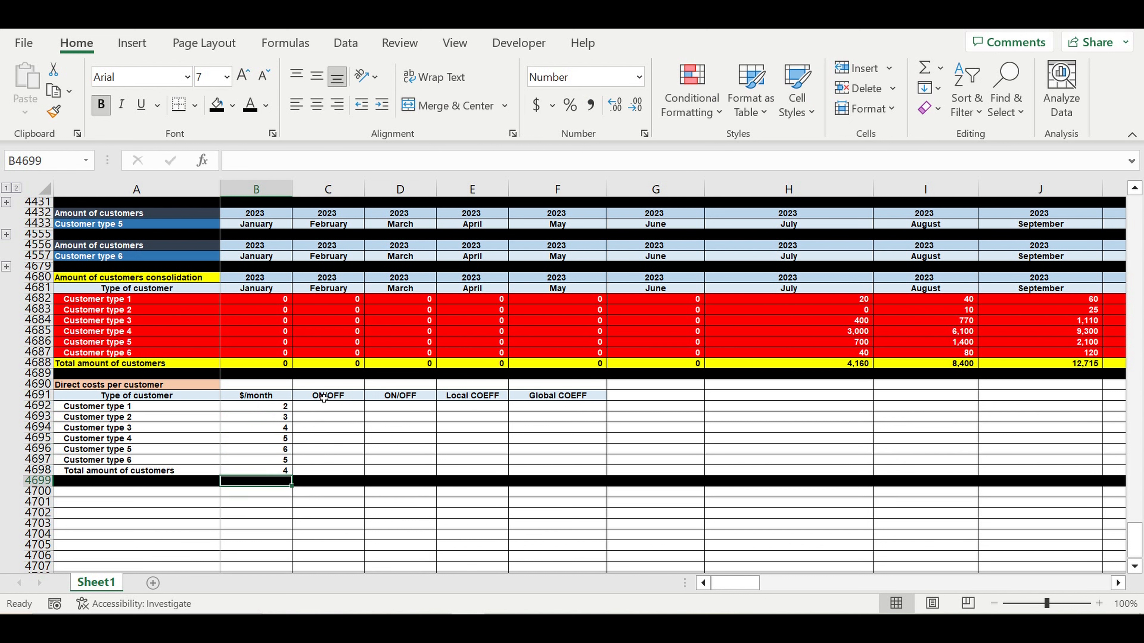
- Show the costs with two decimals, a new text colour and a blue fill
left_click_drag(270, 406, 270, 470)
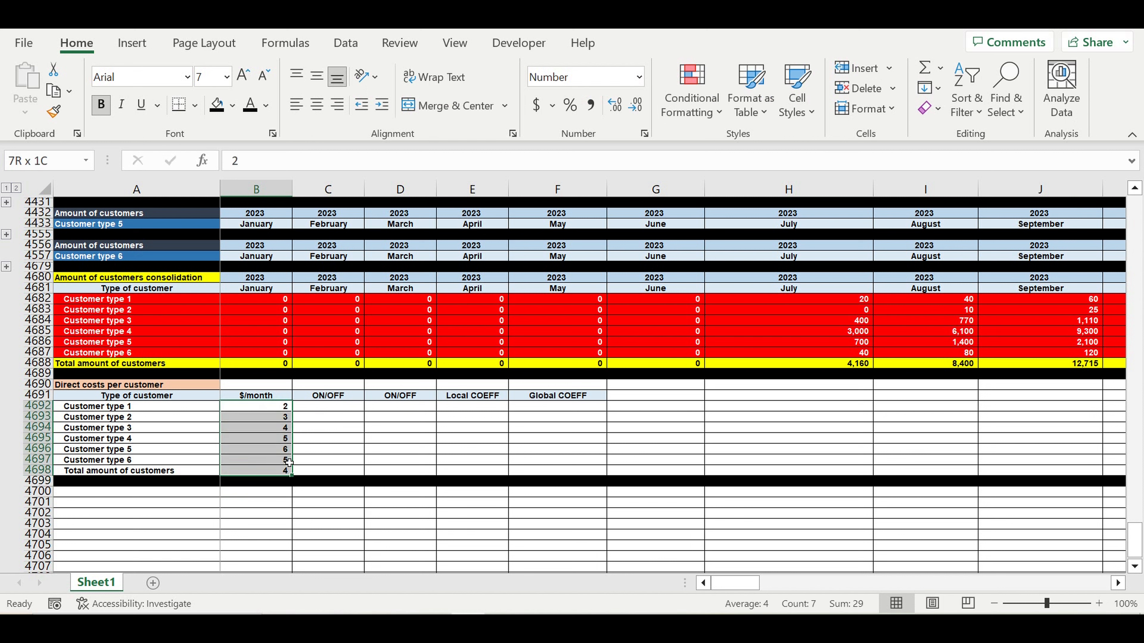
left_click(623, 115)
left_click(624, 115)
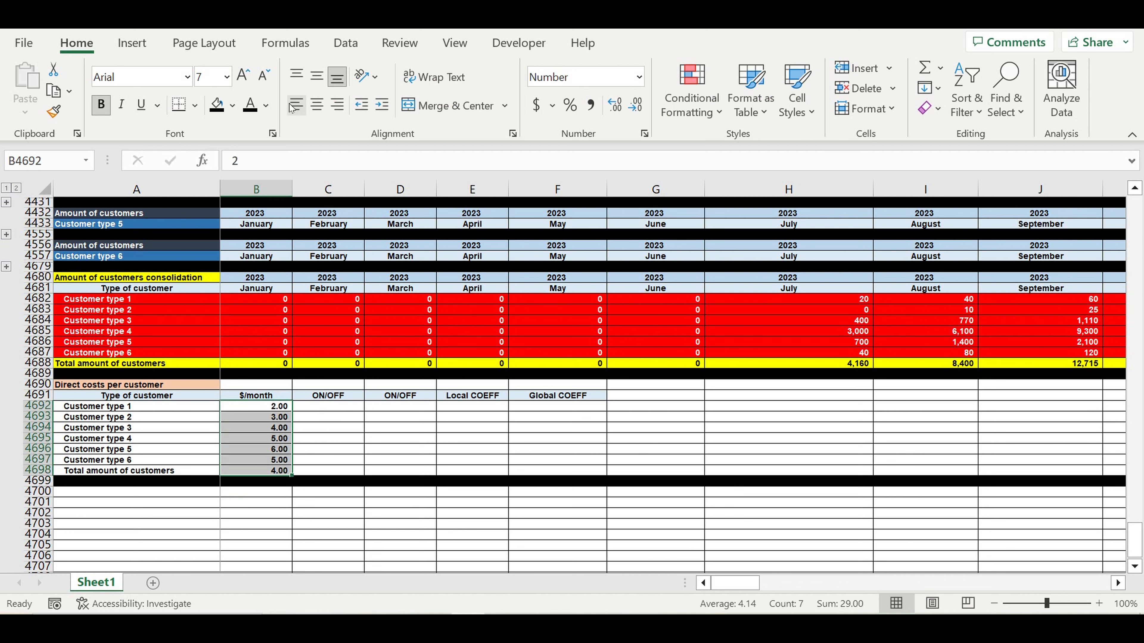
left_click(267, 106)
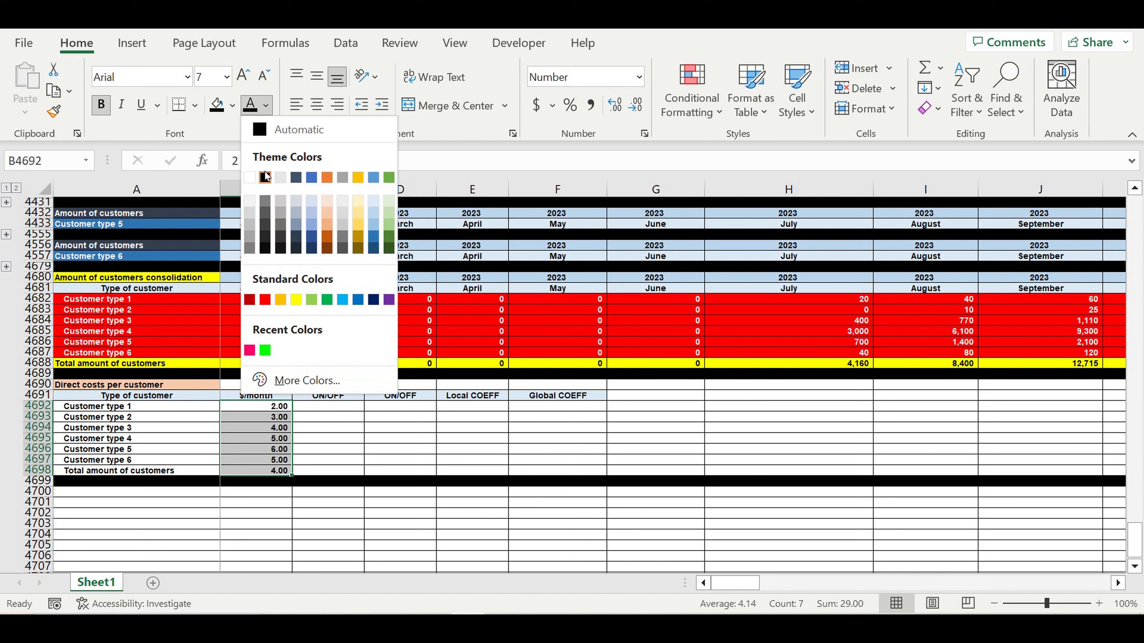
left_click(266, 177)
left_click(233, 106)
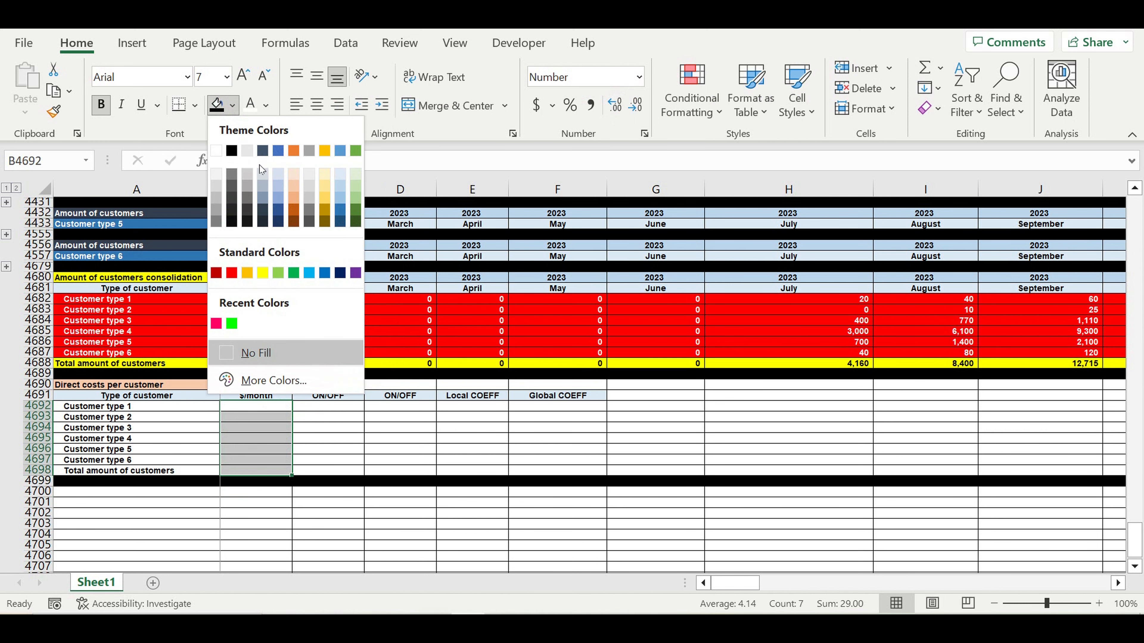
left_click(325, 273)
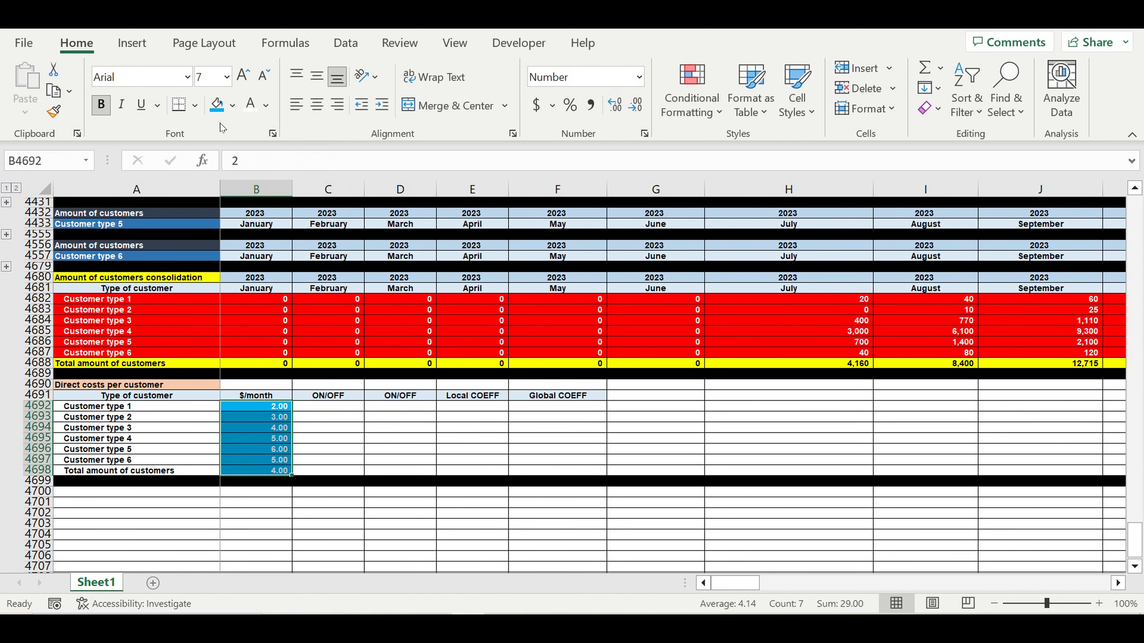
left_click(378, 438)
left_click(345, 408)
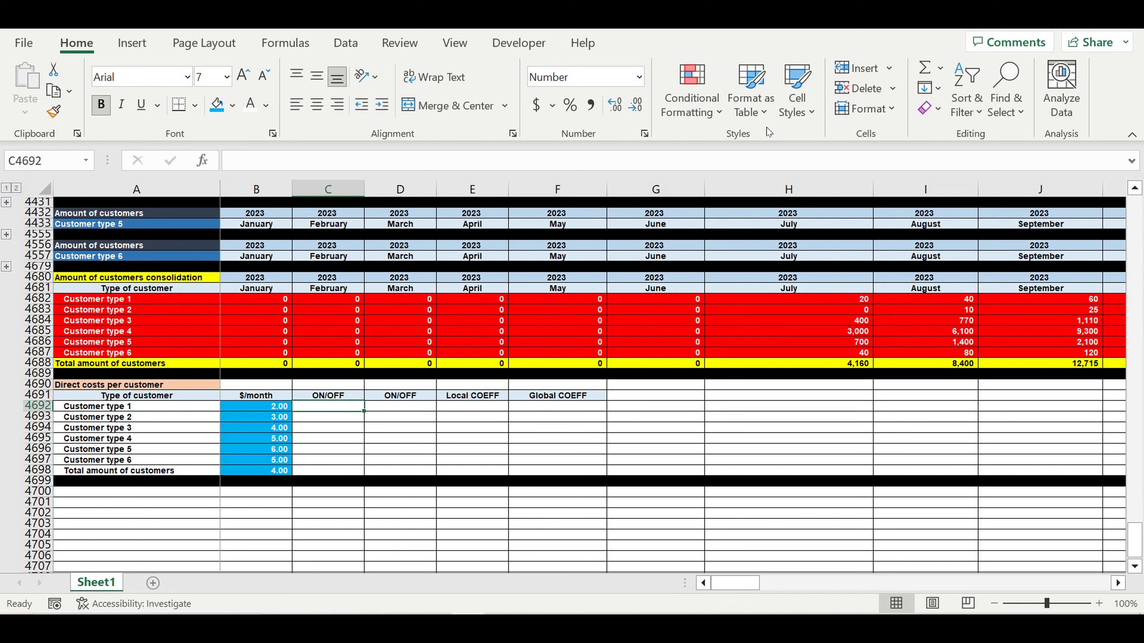
- Add a List data validation to C4692 sourced from ON/OFF in $A$1:$A$2
left_click(345, 44)
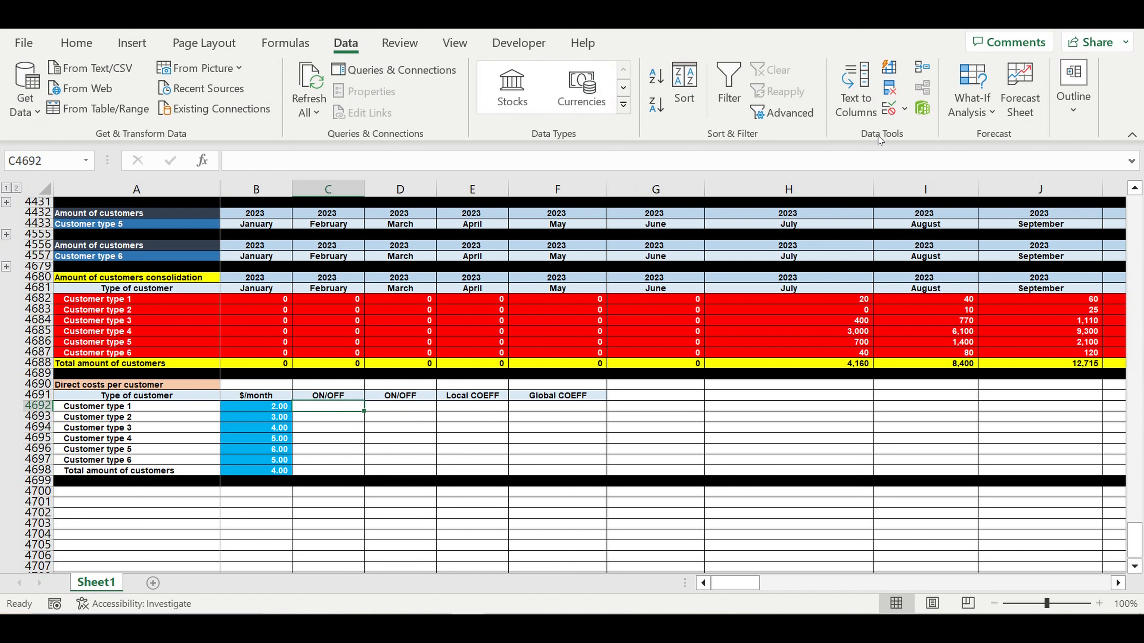
left_click(905, 109)
left_click(917, 134)
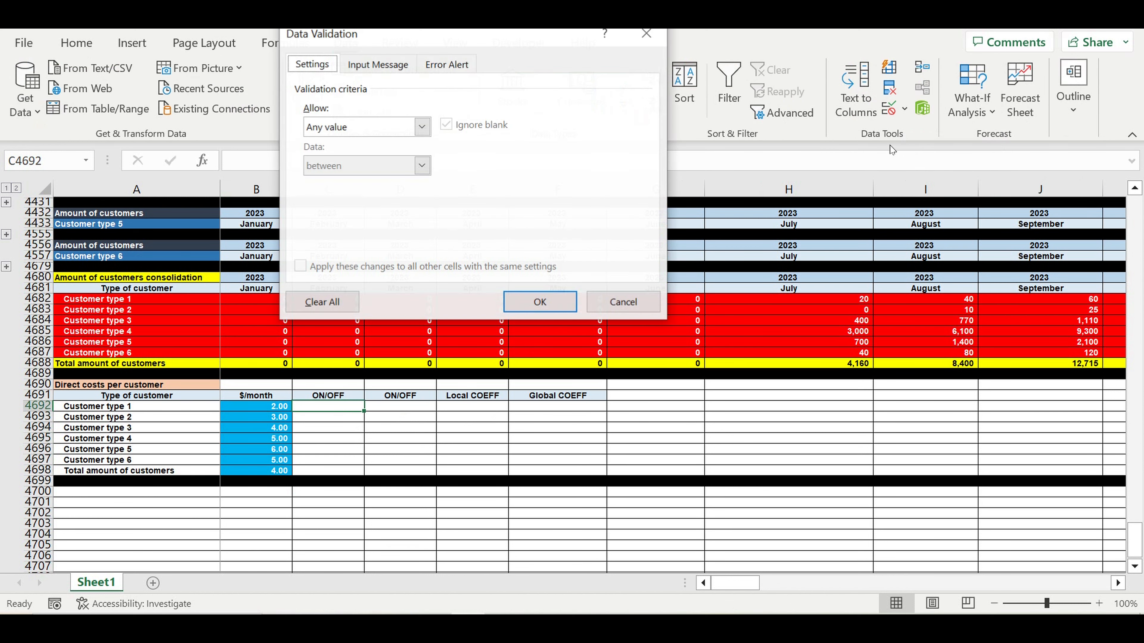
left_click(422, 128)
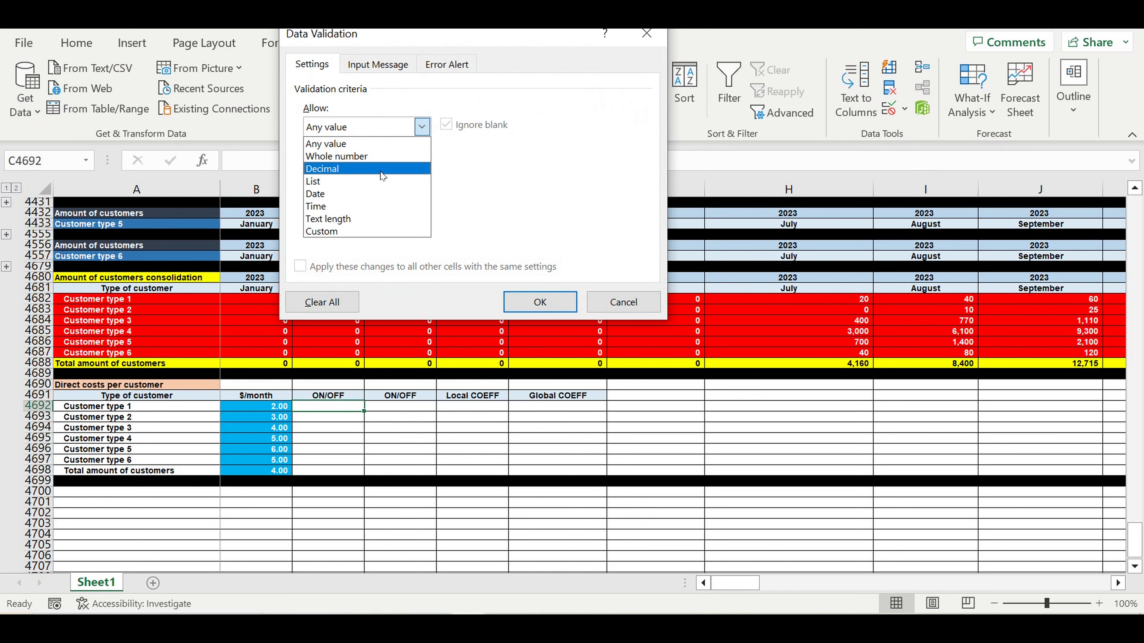
left_click(377, 180)
left_click(550, 203)
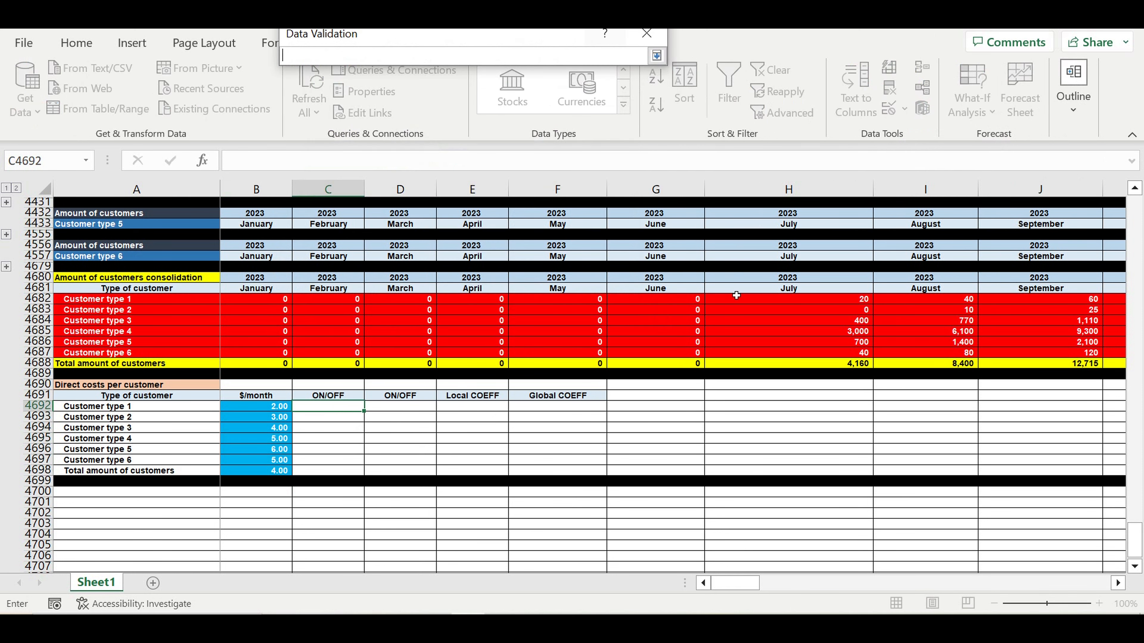
left_click_drag(1134, 538, 1120, 133)
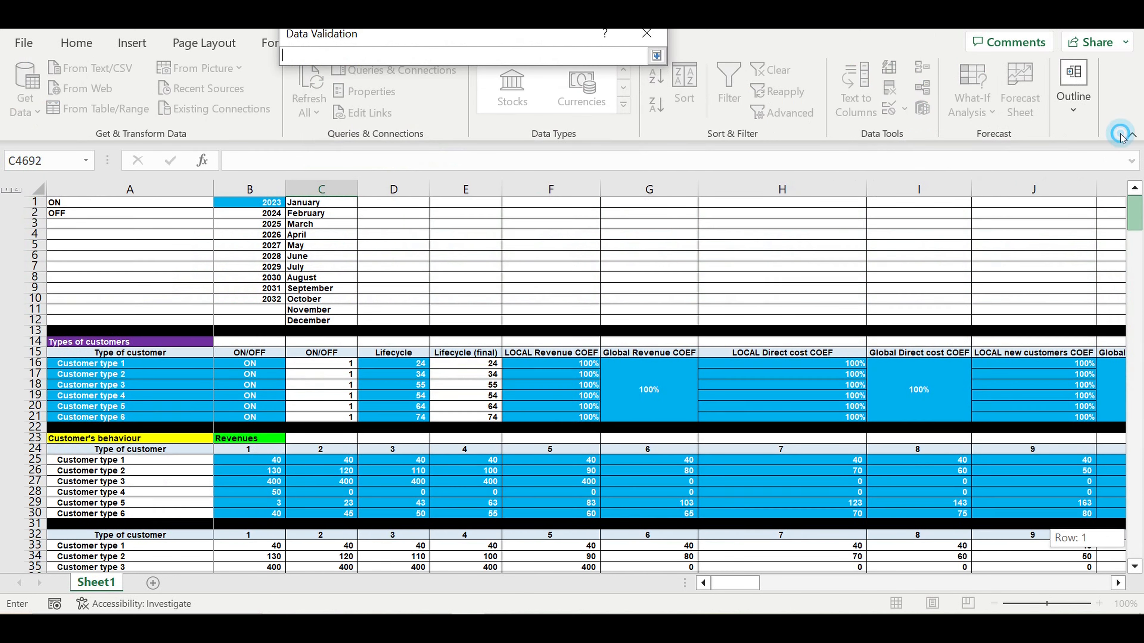
left_click_drag(70, 202, 68, 213)
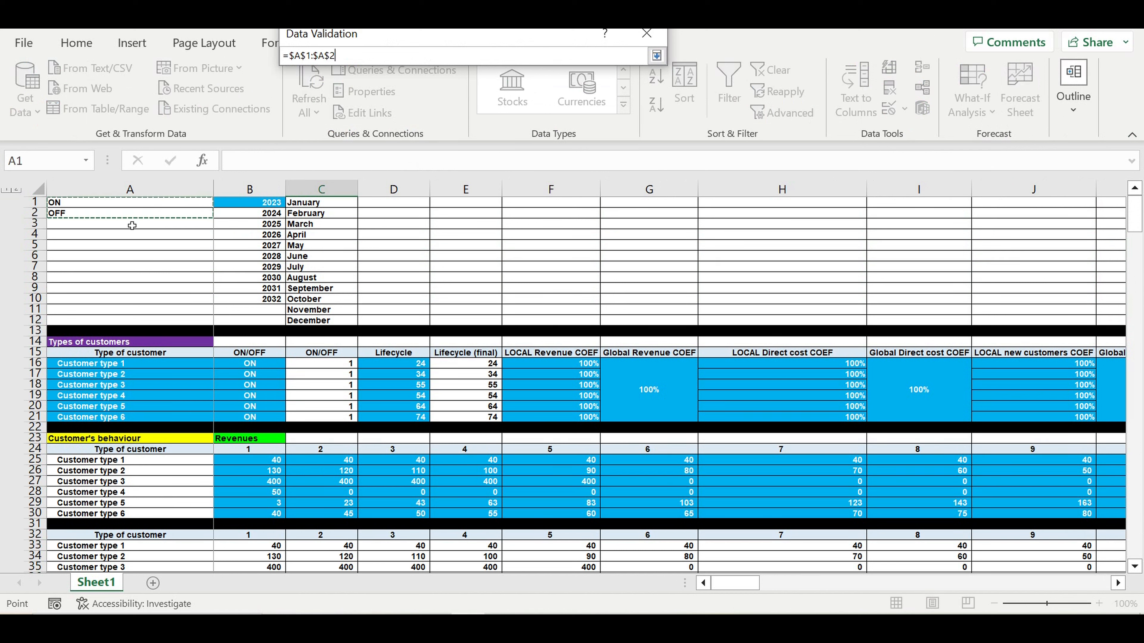
key("Return")
key("Return")
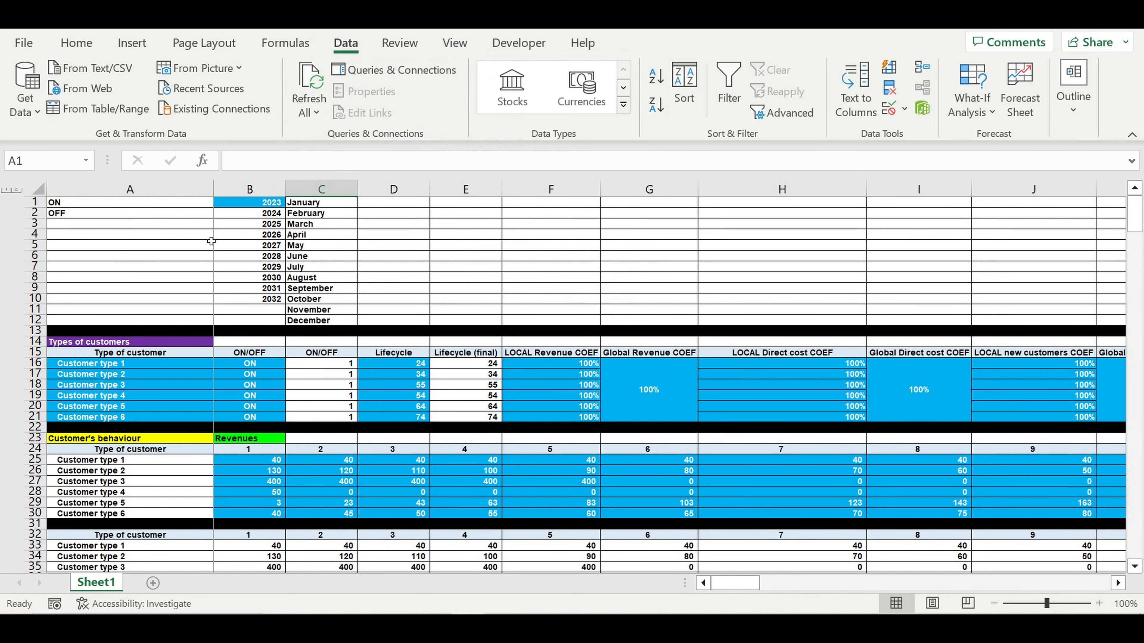
scroll(447, 313, "down", 3)
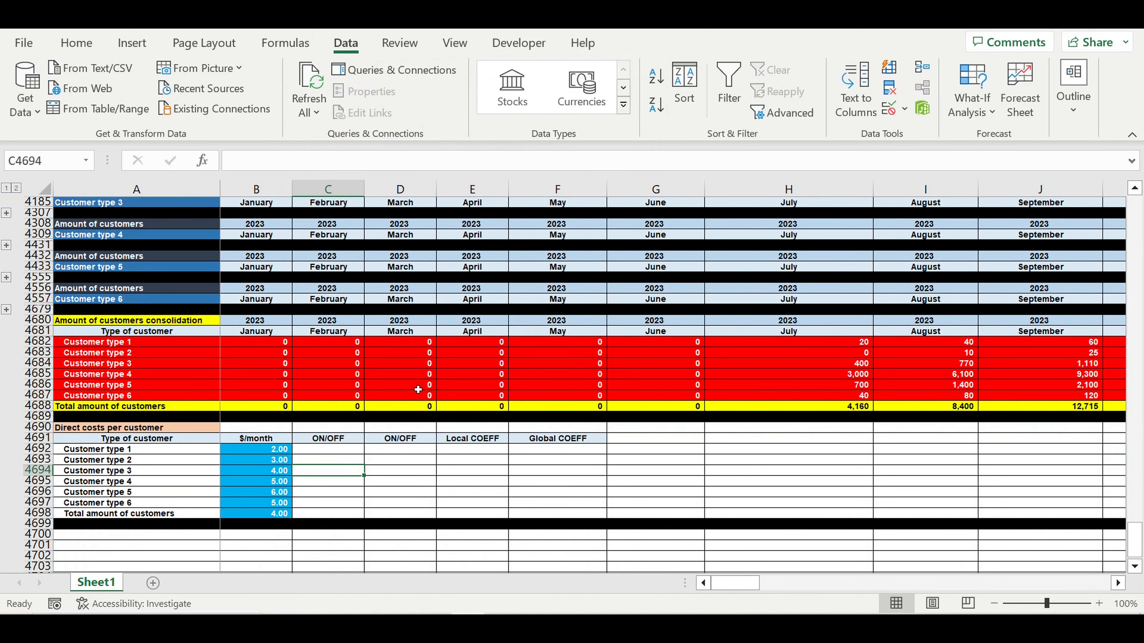
- Set C4692 to ON, fill it blue, centre it, and fill down to C4698
left_click(345, 450)
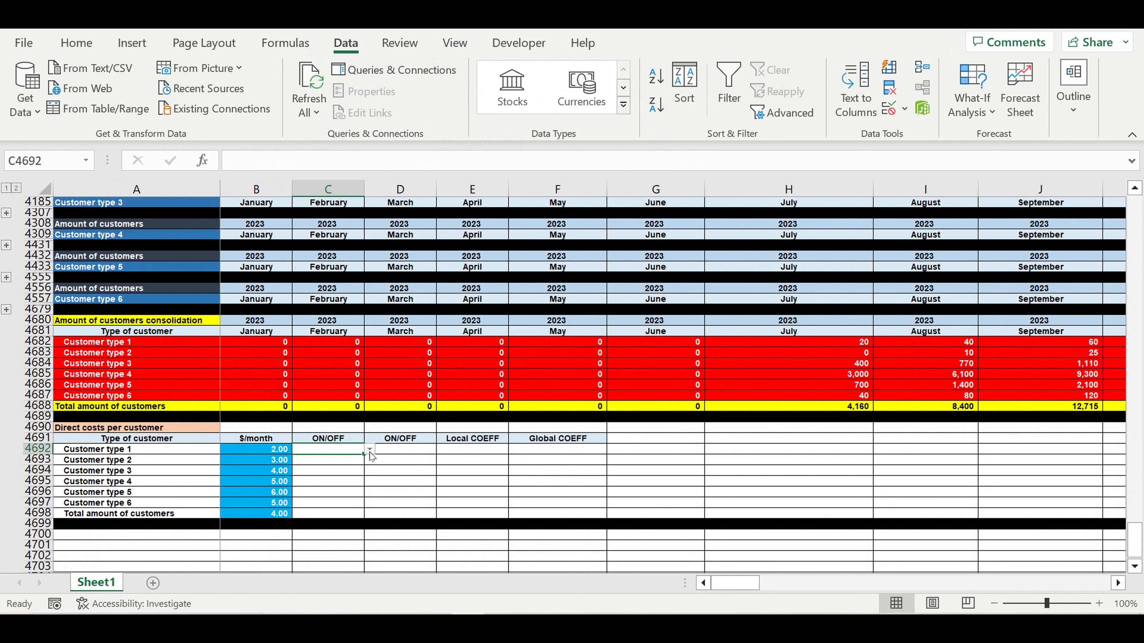
left_click(369, 450)
left_click(362, 467)
left_click(74, 45)
left_click(219, 109)
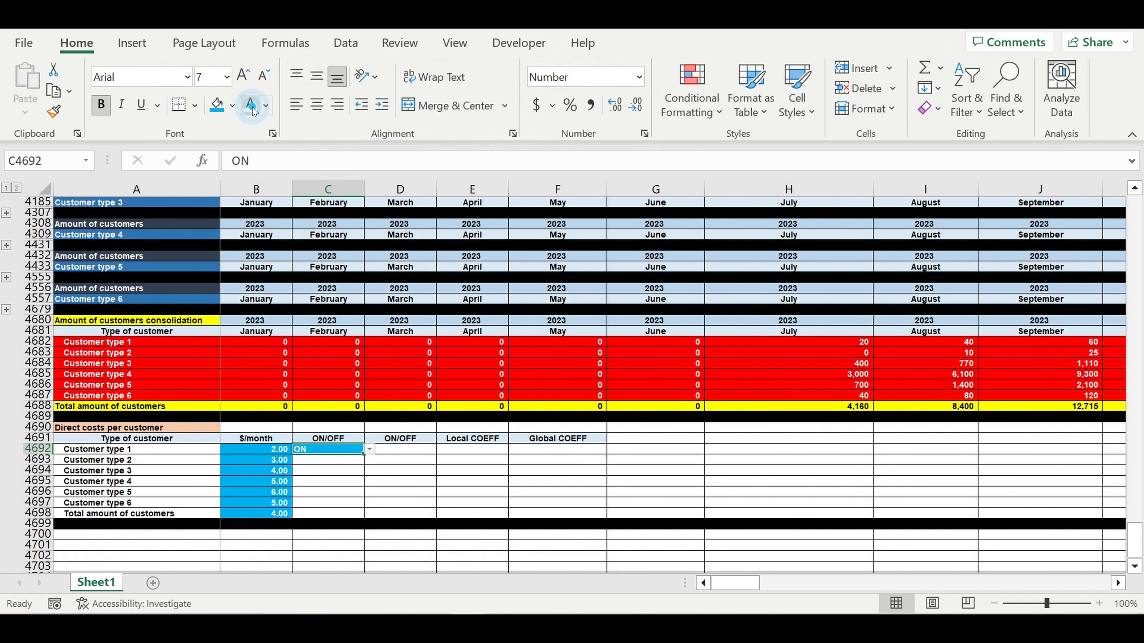
left_click(318, 105)
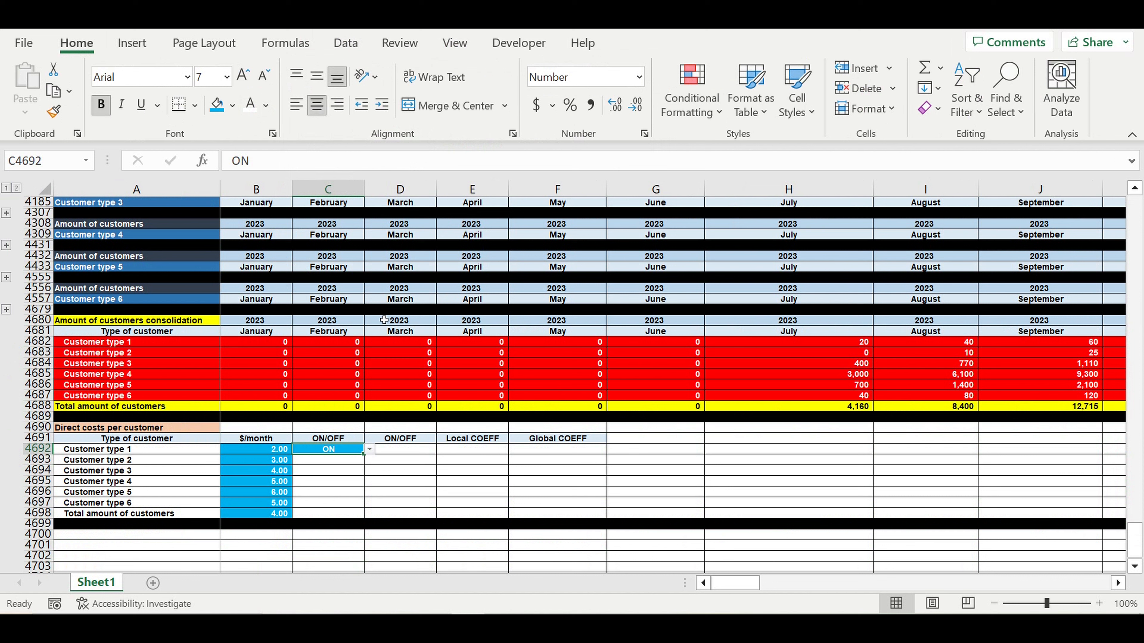
left_click_drag(369, 461, 373, 517)
left_click(446, 508)
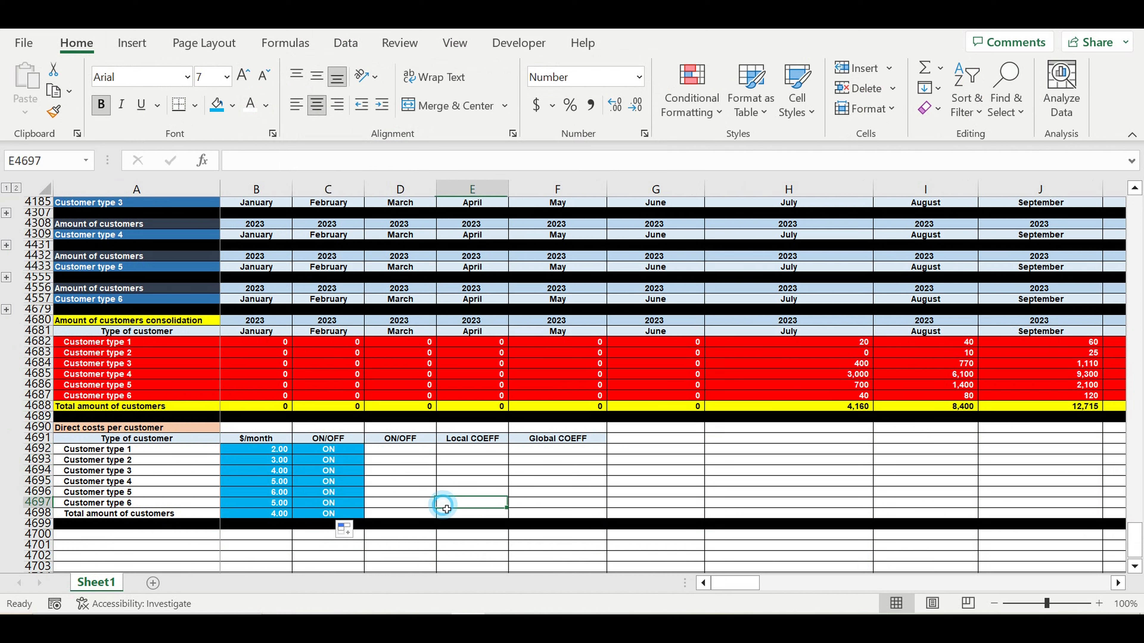
left_click(401, 450)
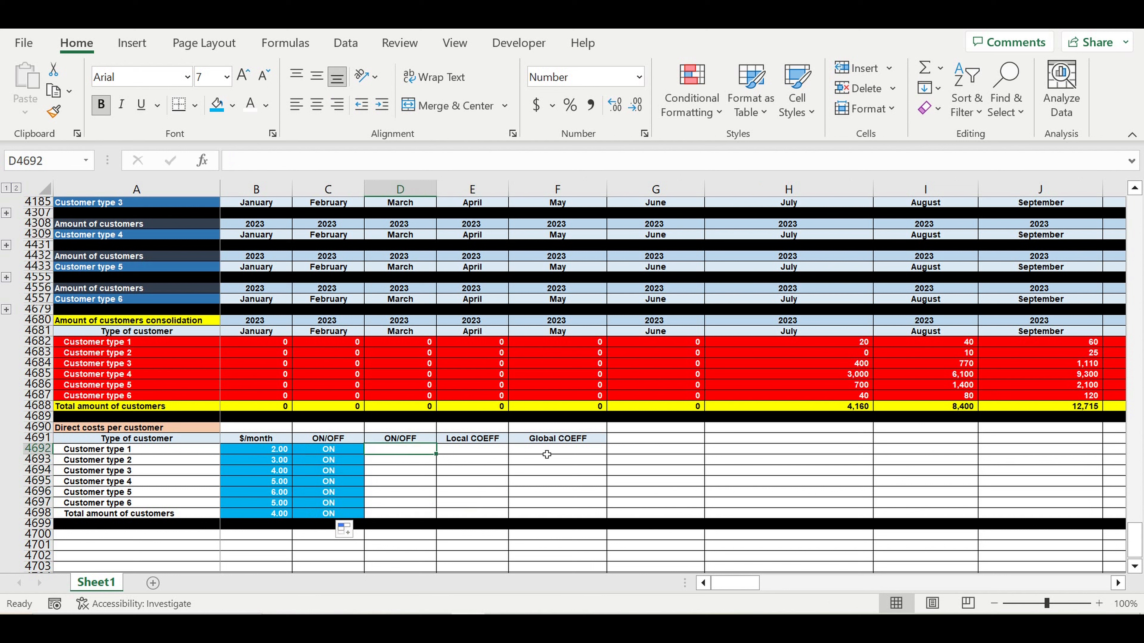
- Enter =IF(C4692=$A$1,1,0) in D4692 to flag an ON switch as 1
type("=")
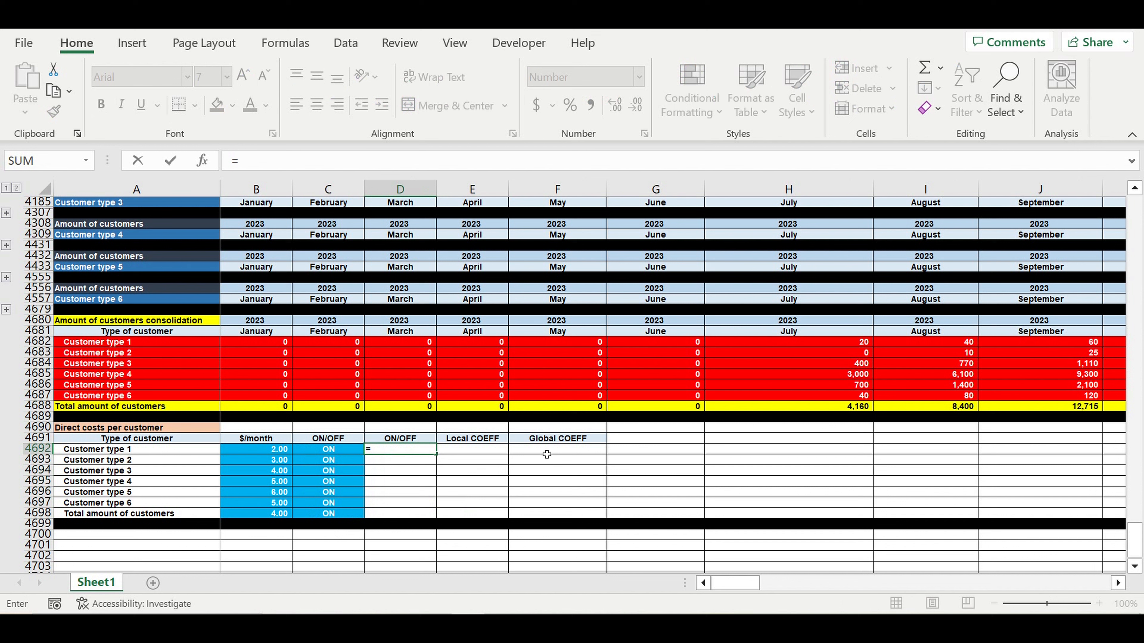
type("if(")
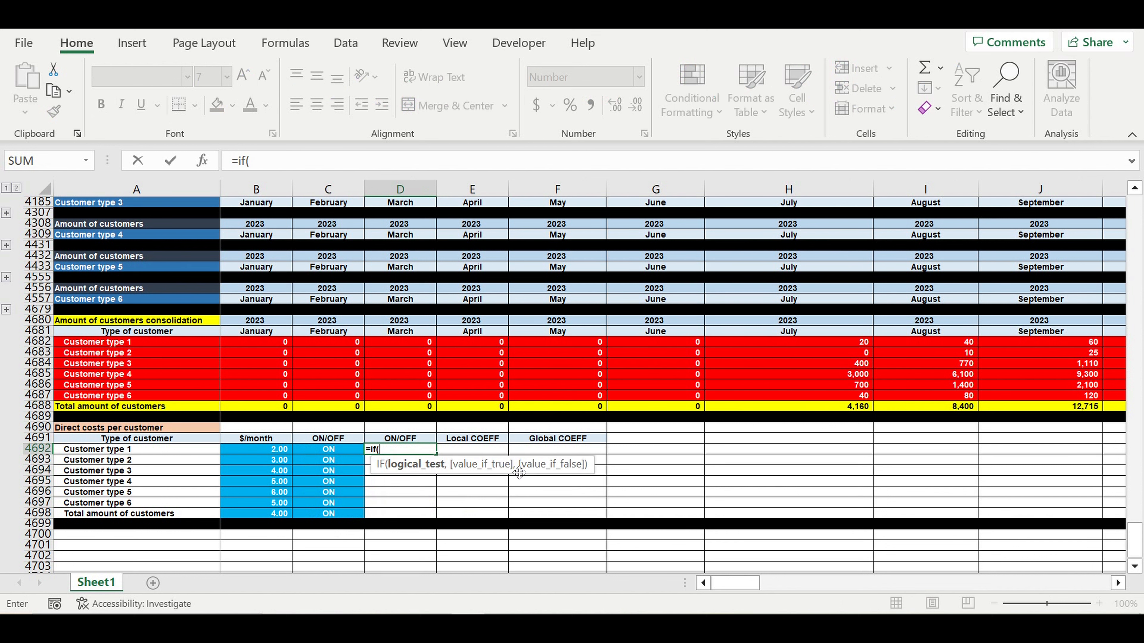
left_click(339, 455)
type("=")
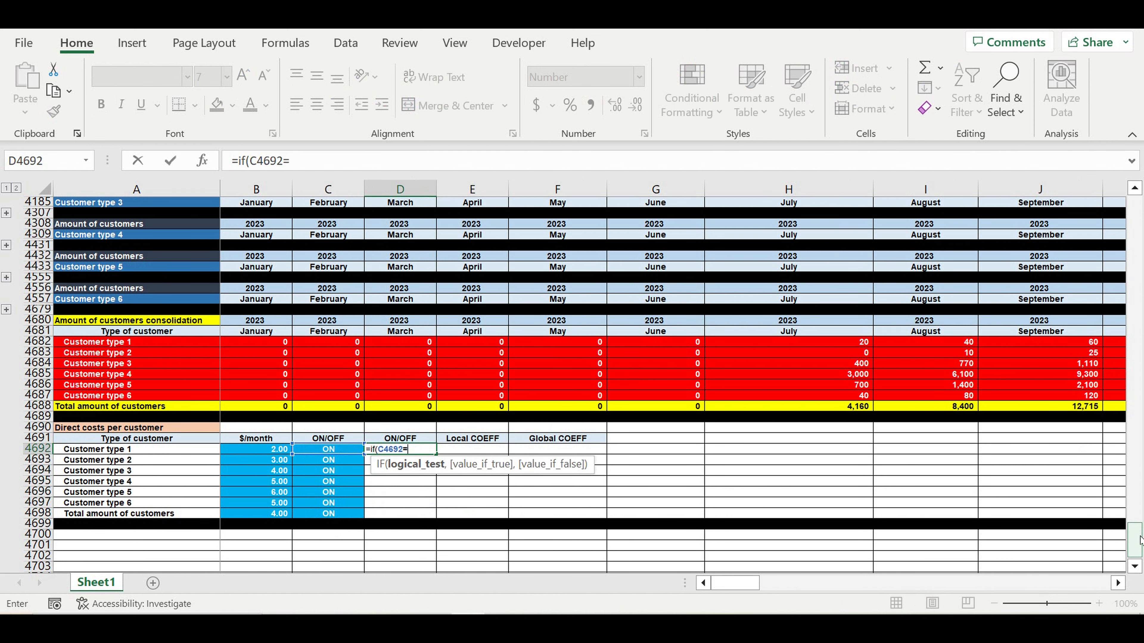
left_click_drag(1139, 541, 1133, 212)
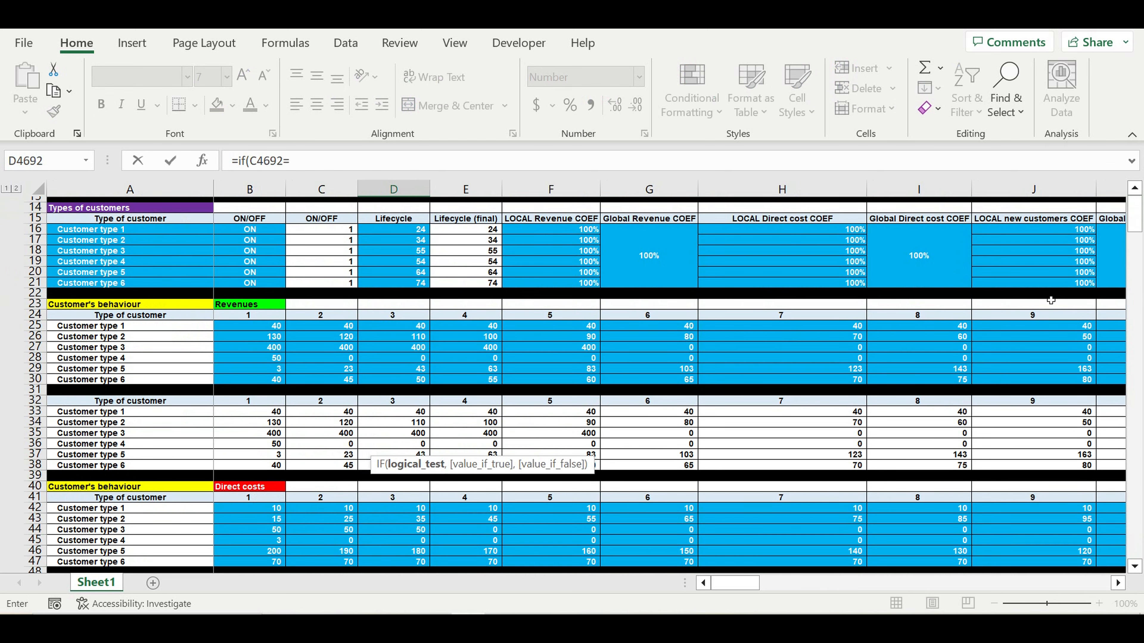
scroll(1060, 289, "up", 1)
scroll(1133, 228, "up", 3)
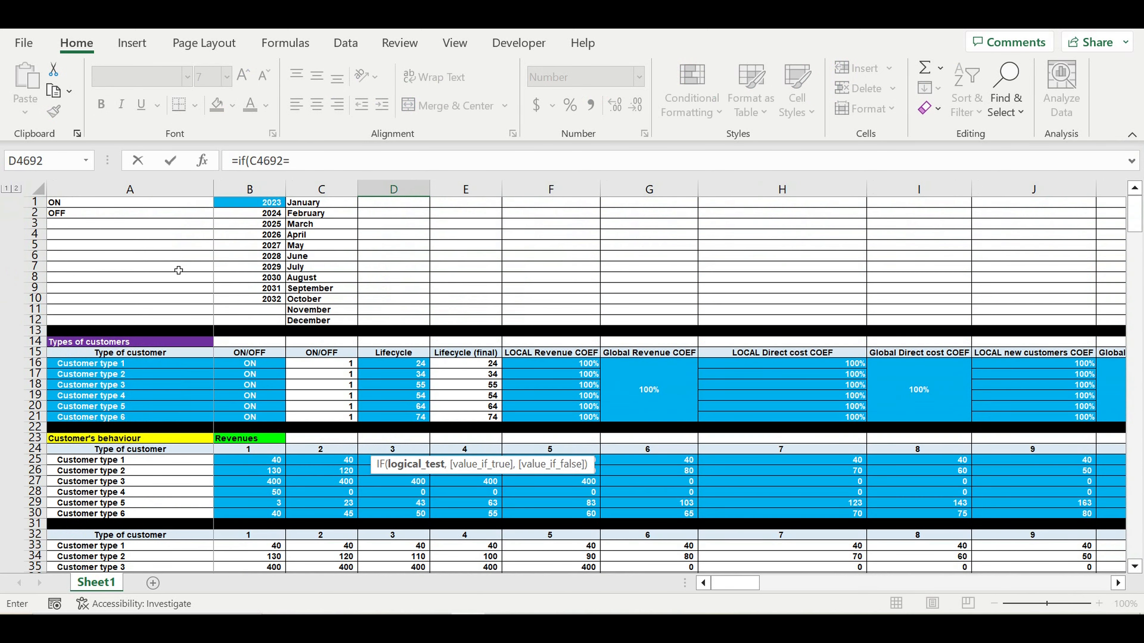
left_click(101, 205)
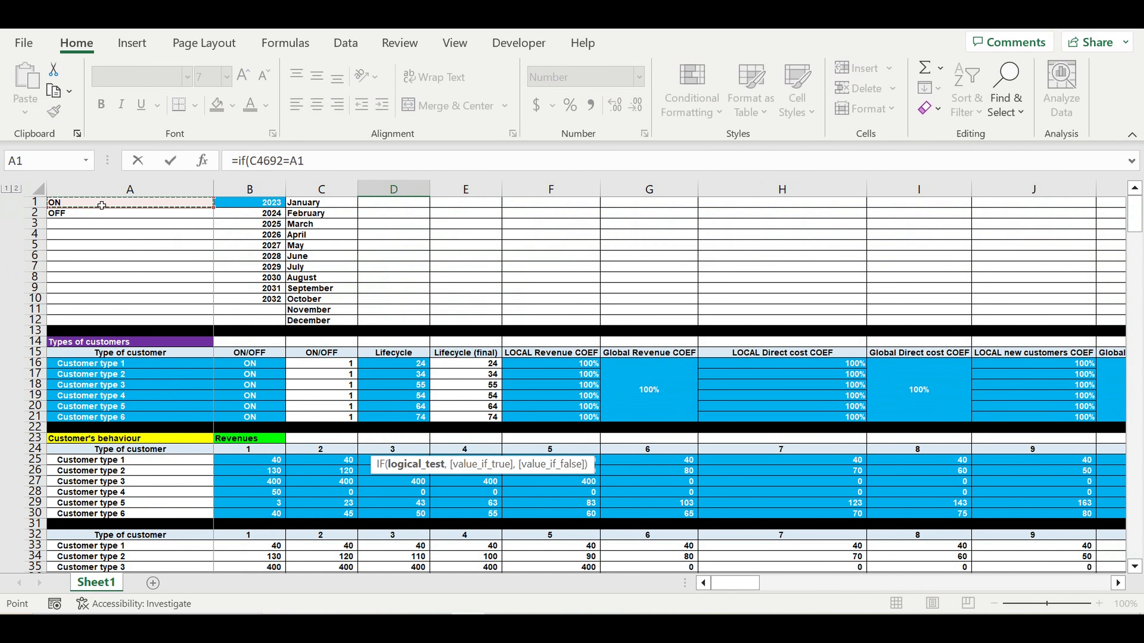
left_click(290, 162)
type("$")
left_click(304, 160)
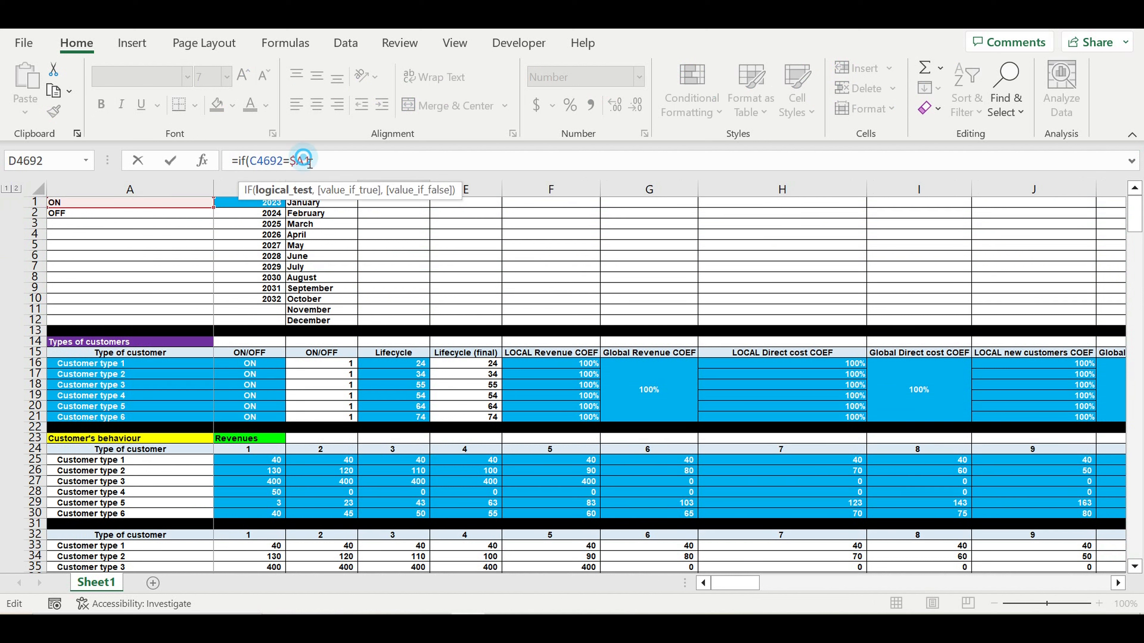
type("$")
left_click(351, 157)
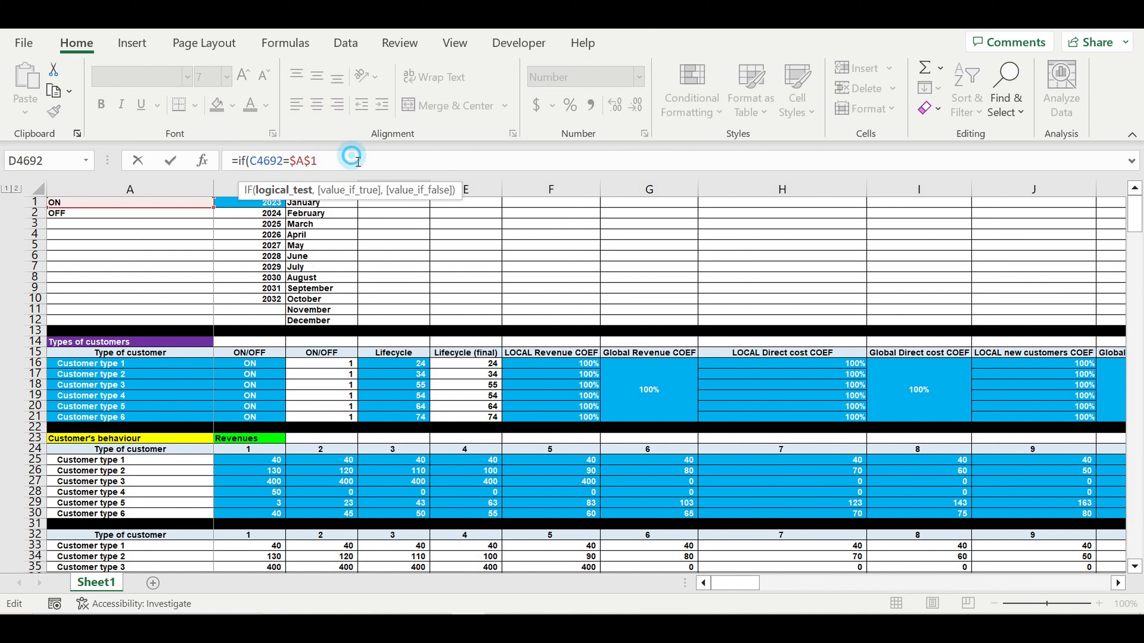
type(",1,0)")
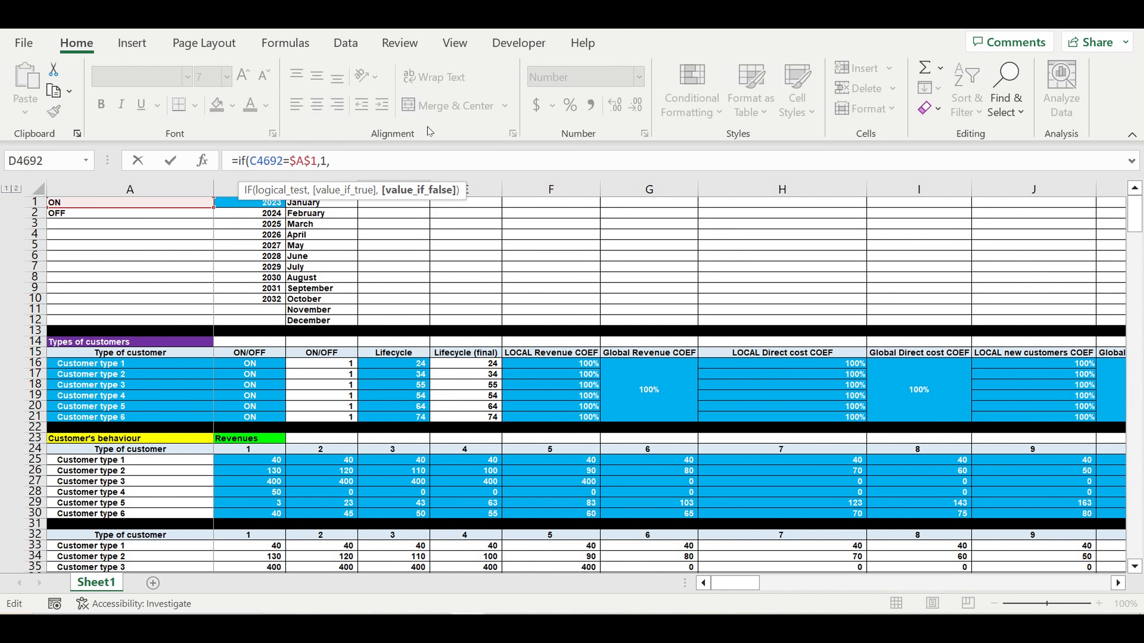
key("ctrl+Return")
key("Return")
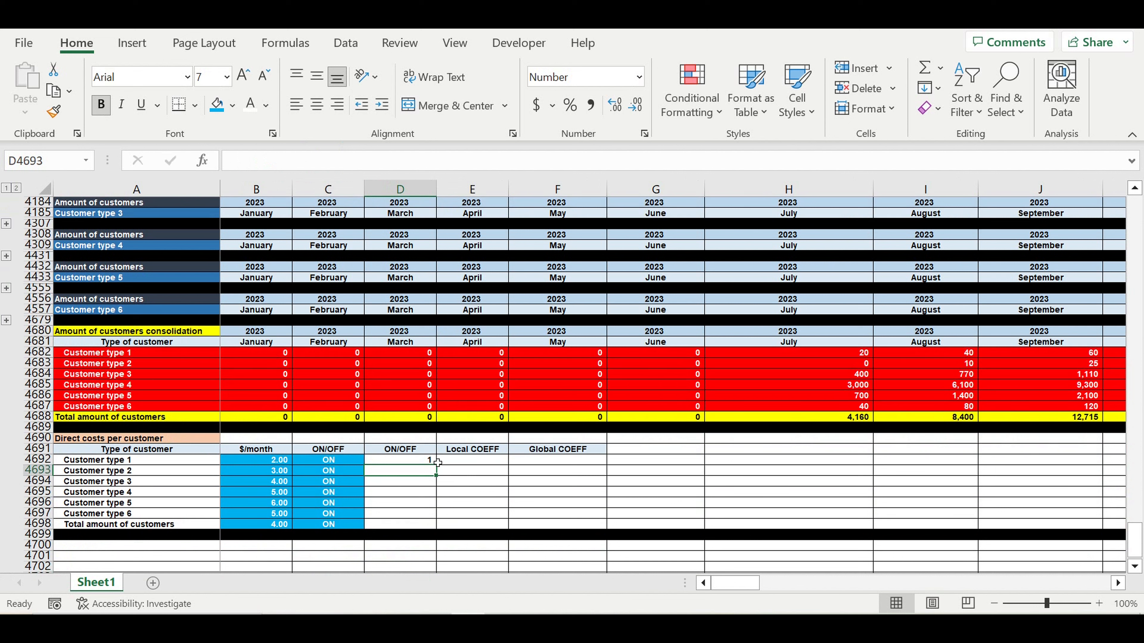
- Fill the flag formula down to D4698, giving 1 for all seven rows
left_click(425, 463)
left_click_drag(440, 470, 464, 522)
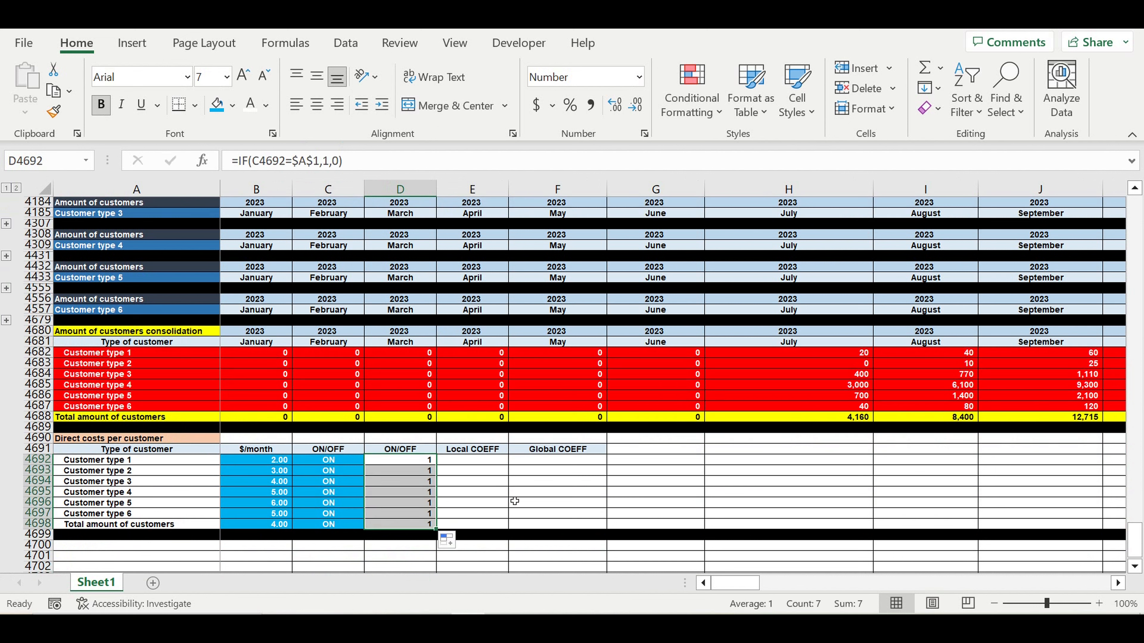
left_click(492, 493)
left_click(477, 460)
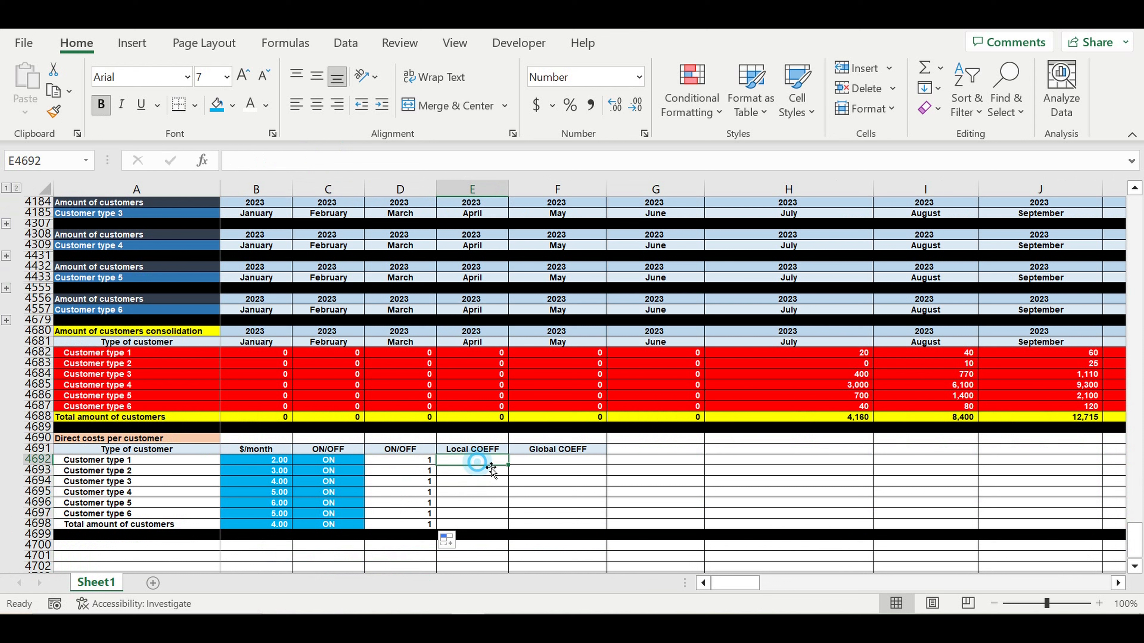
- Enter 100% in E4692, fill it down to E4698, and style it blue with white text
left_click(570, 105)
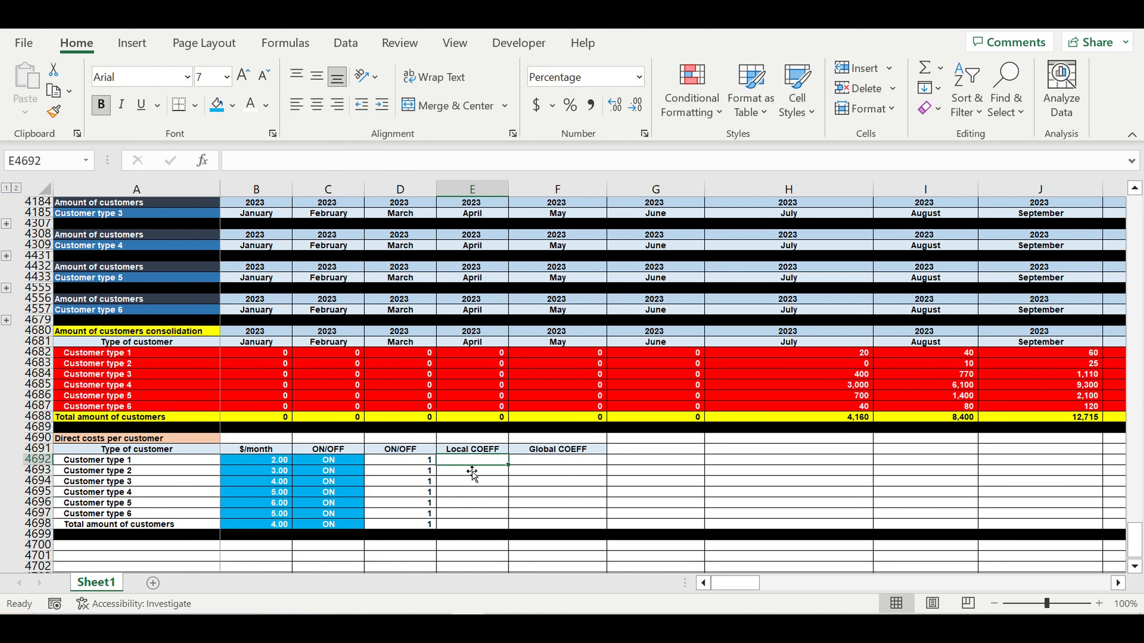
type("1")
type("00")
key("Return")
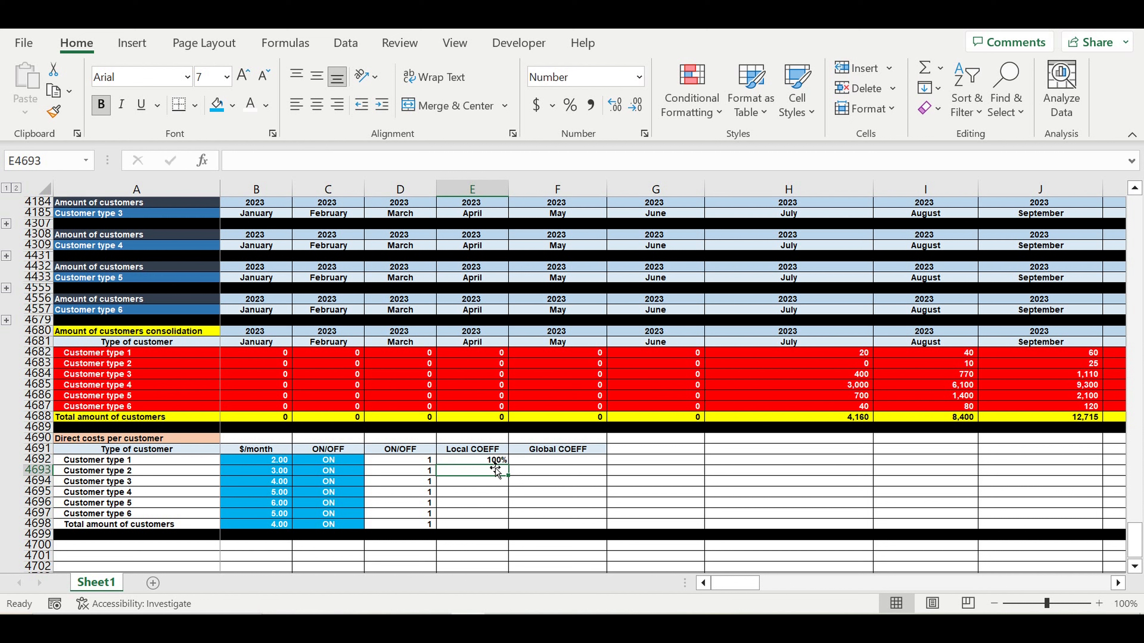
left_click(495, 460)
left_click_drag(508, 464, 507, 528)
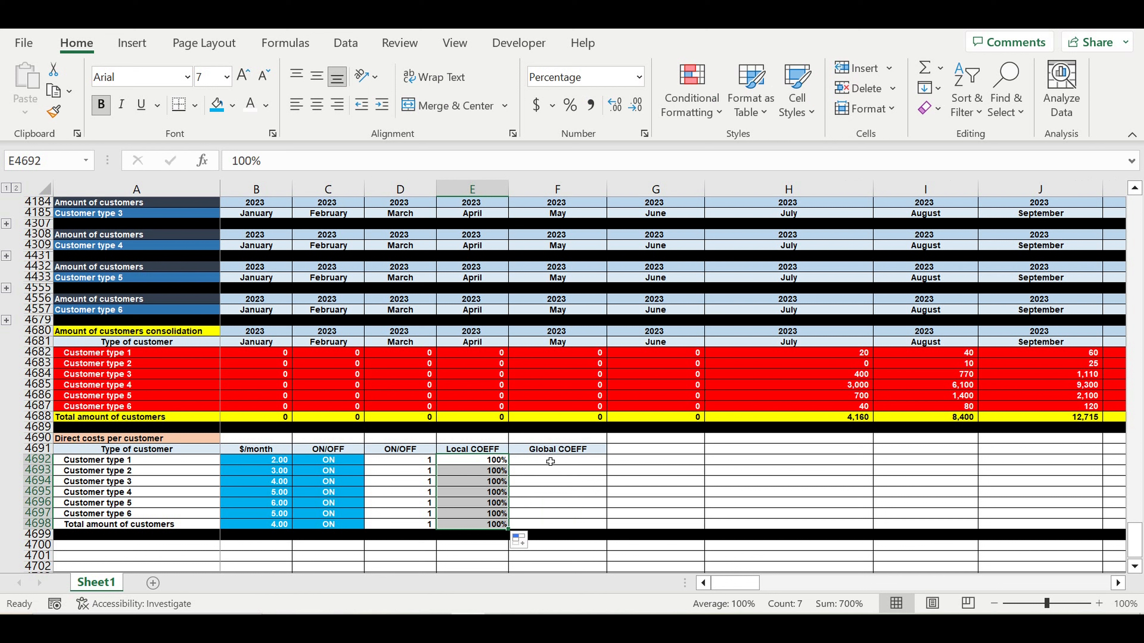
left_click(216, 104)
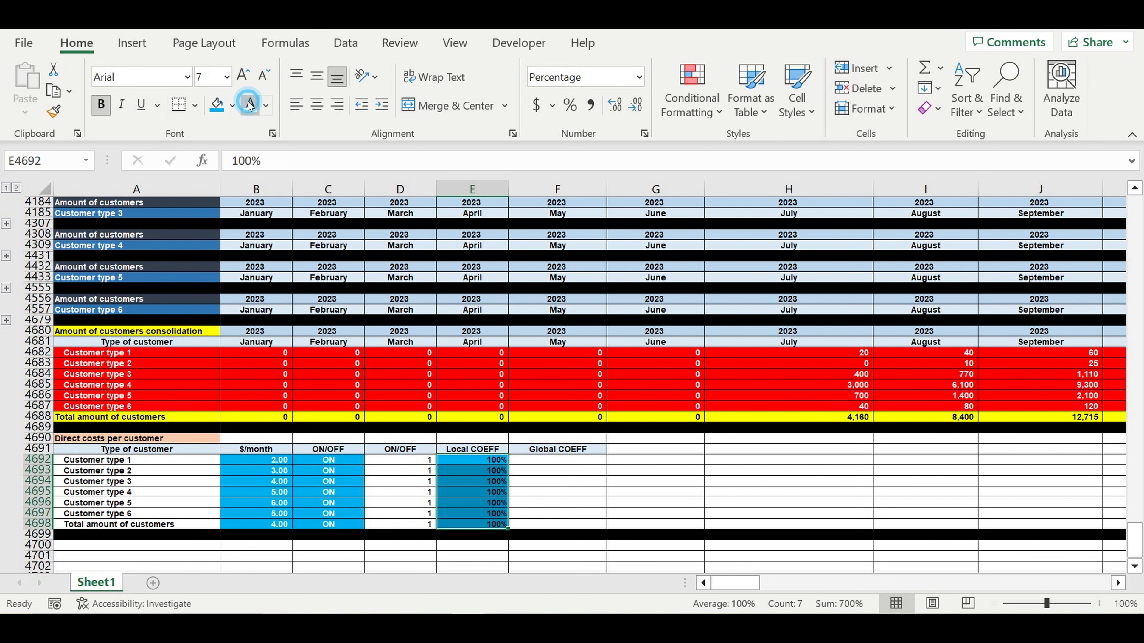
left_click(251, 105)
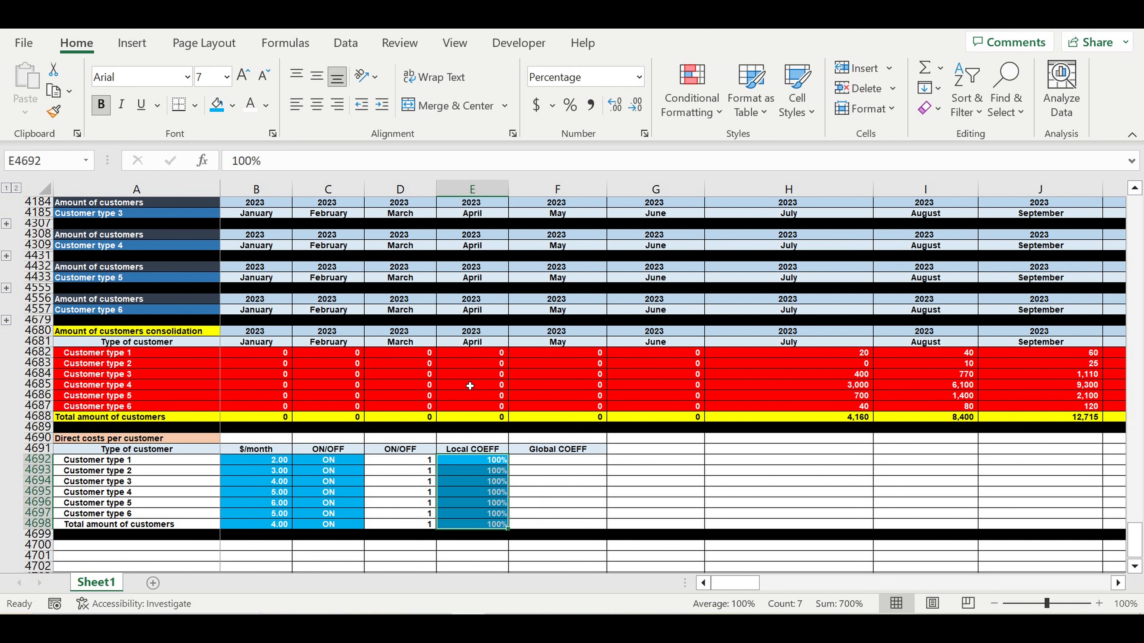
left_click(553, 463)
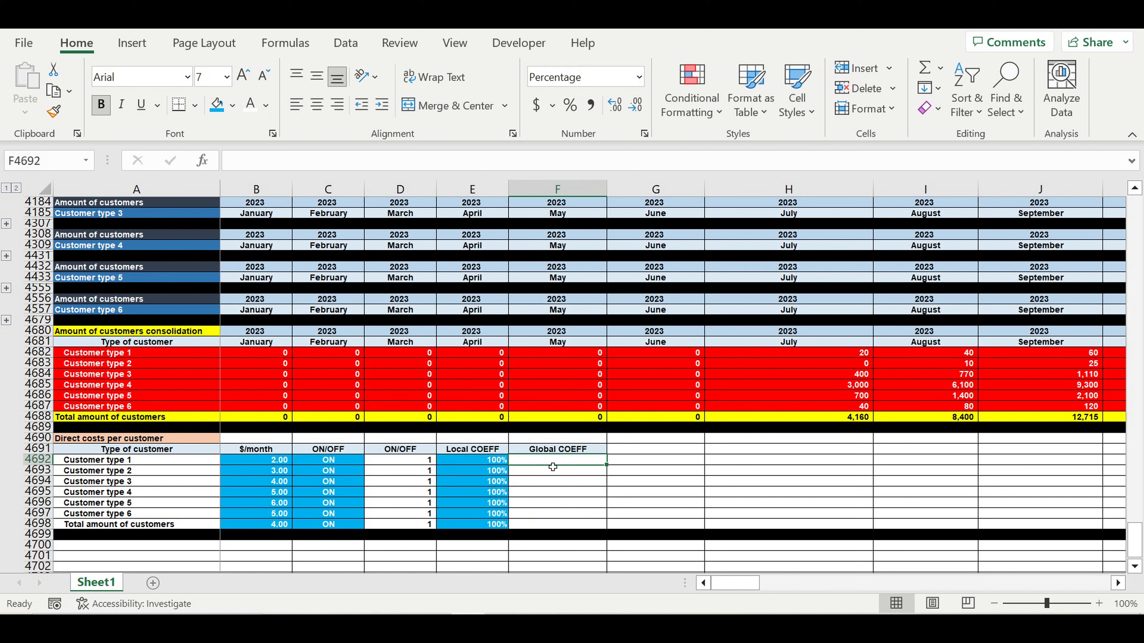
- Fill 100% into F4692:F4698, merge it, and centre it horizontally and vertically
left_click(490, 466)
left_click_drag(508, 465, 565, 524)
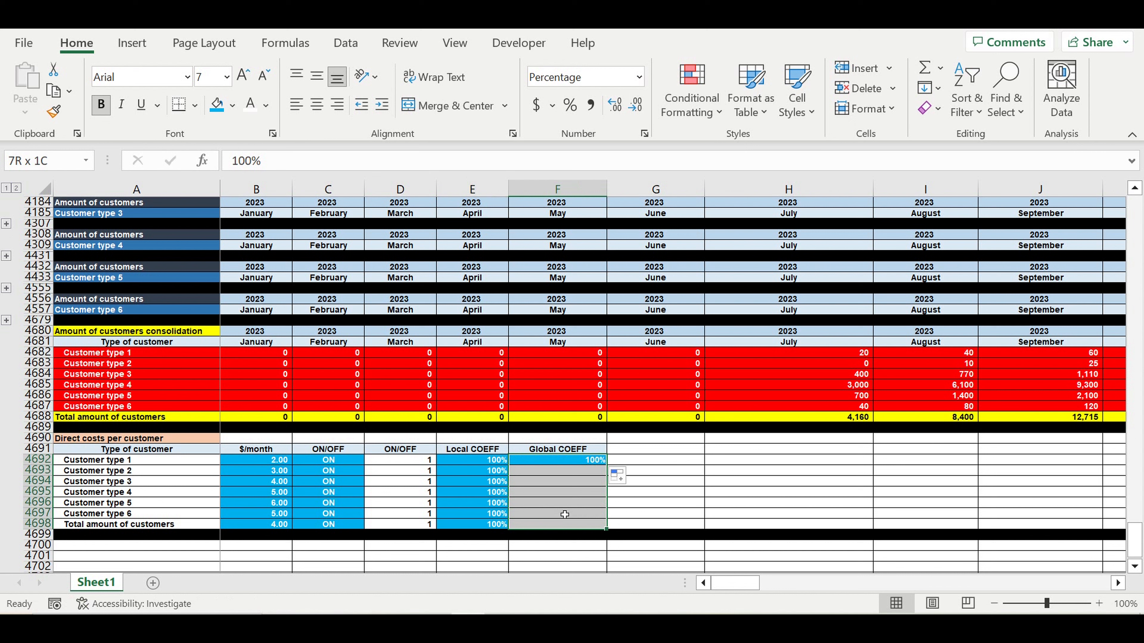
left_click(412, 106)
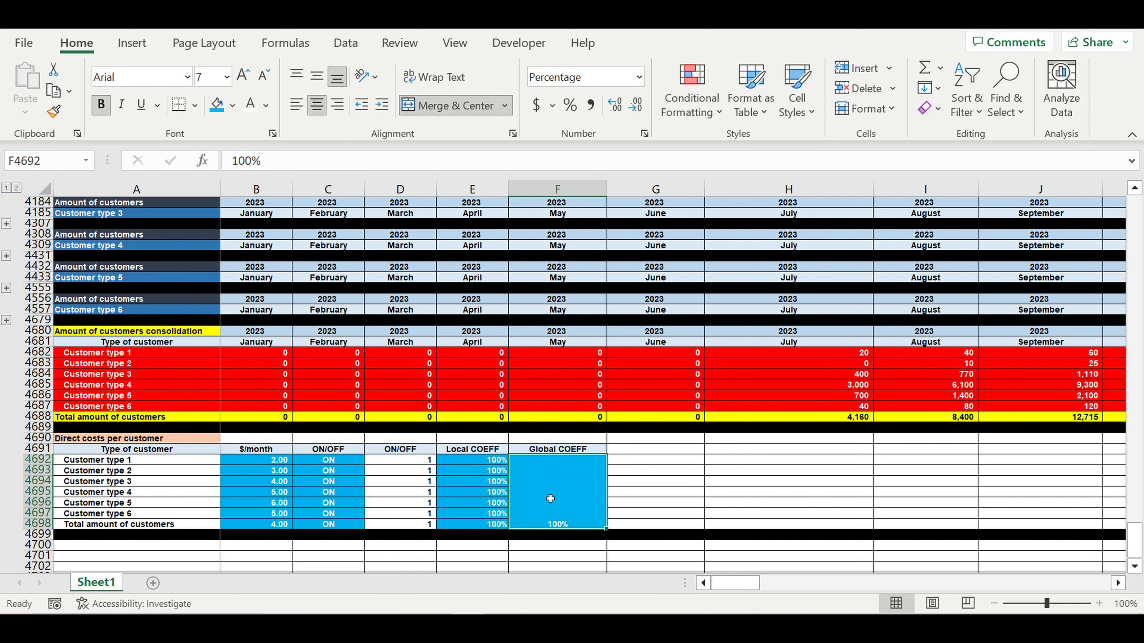
right_click(567, 478)
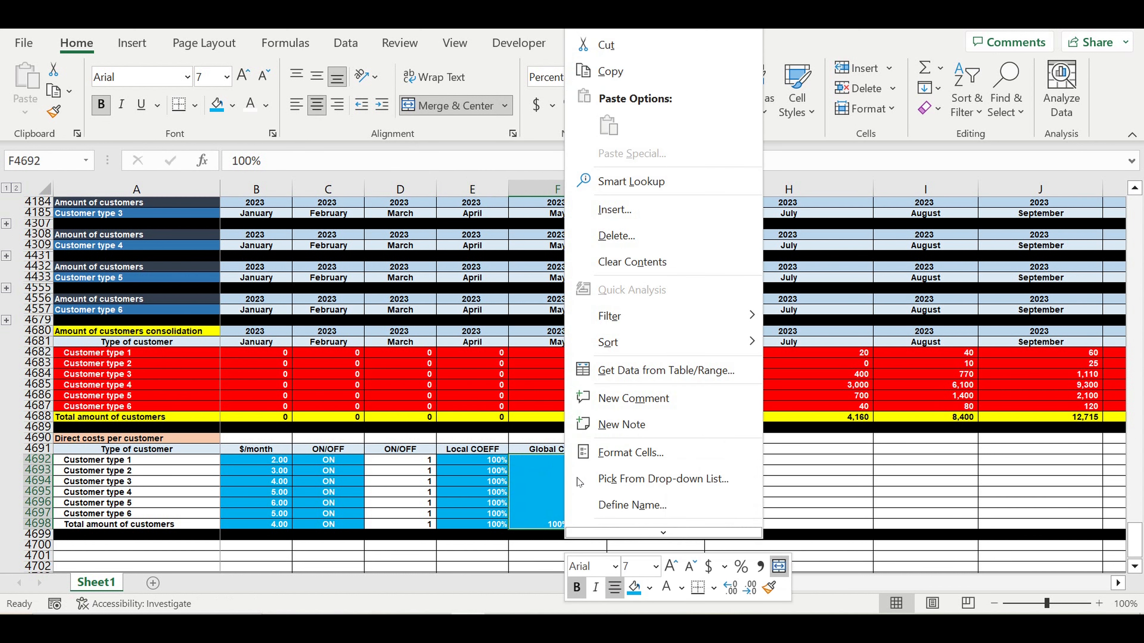
left_click(638, 464)
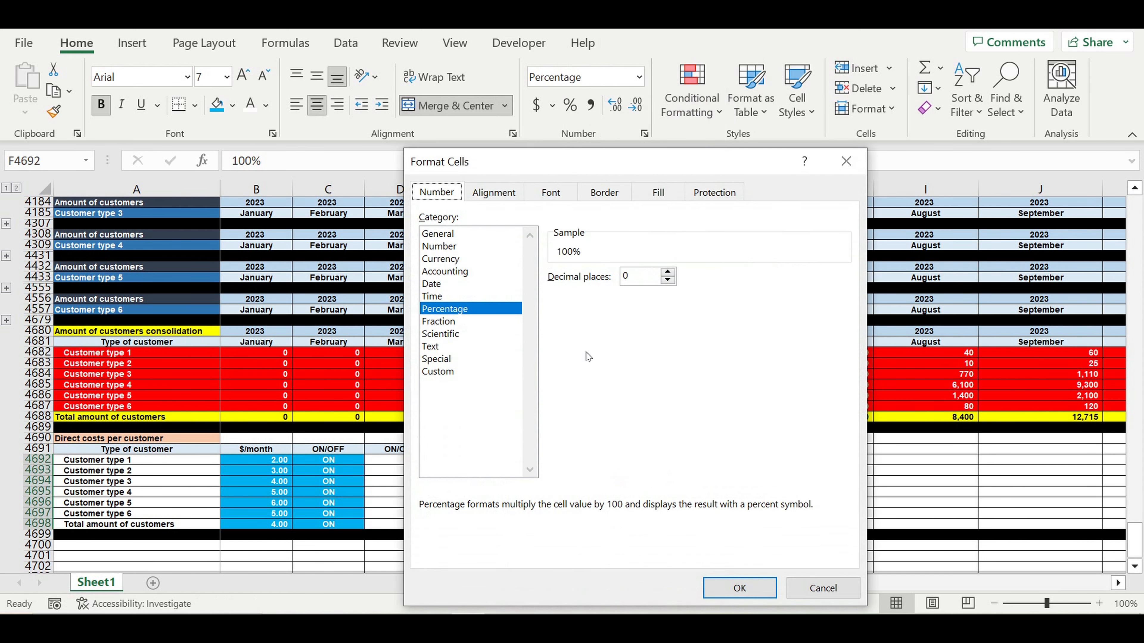
left_click(492, 198)
left_click(489, 294)
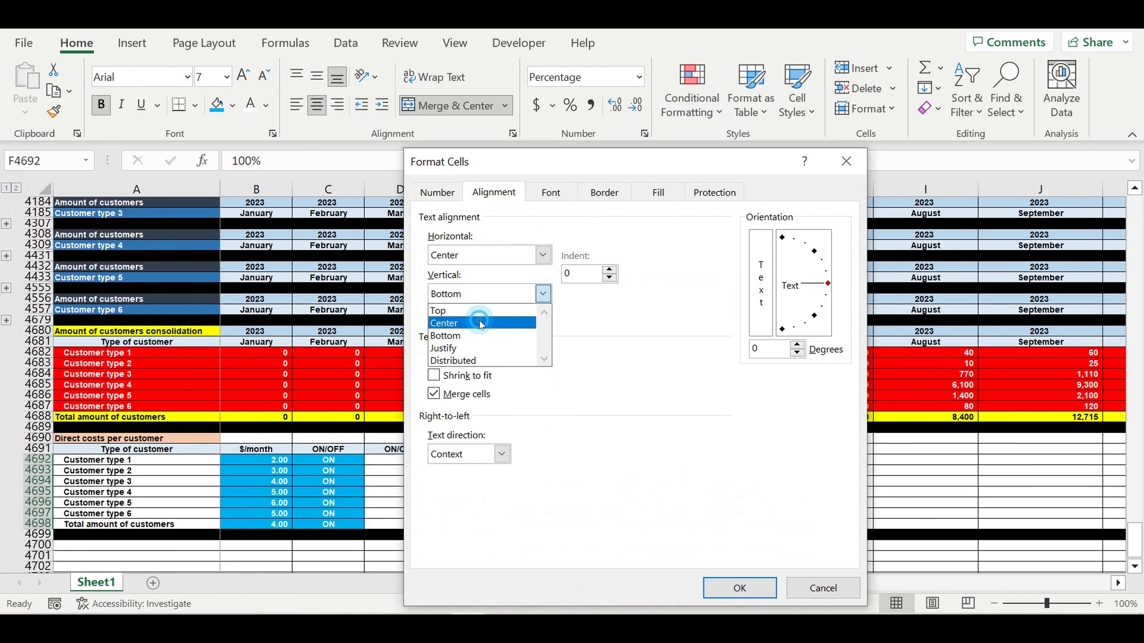
left_click(481, 323)
key("Return")
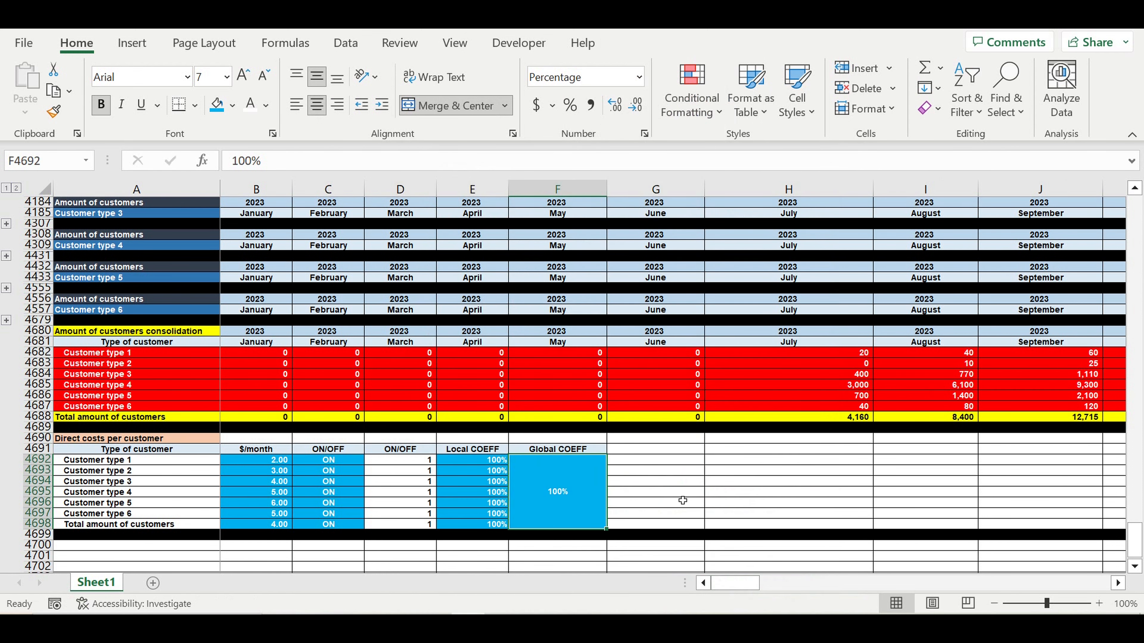
left_click(680, 492)
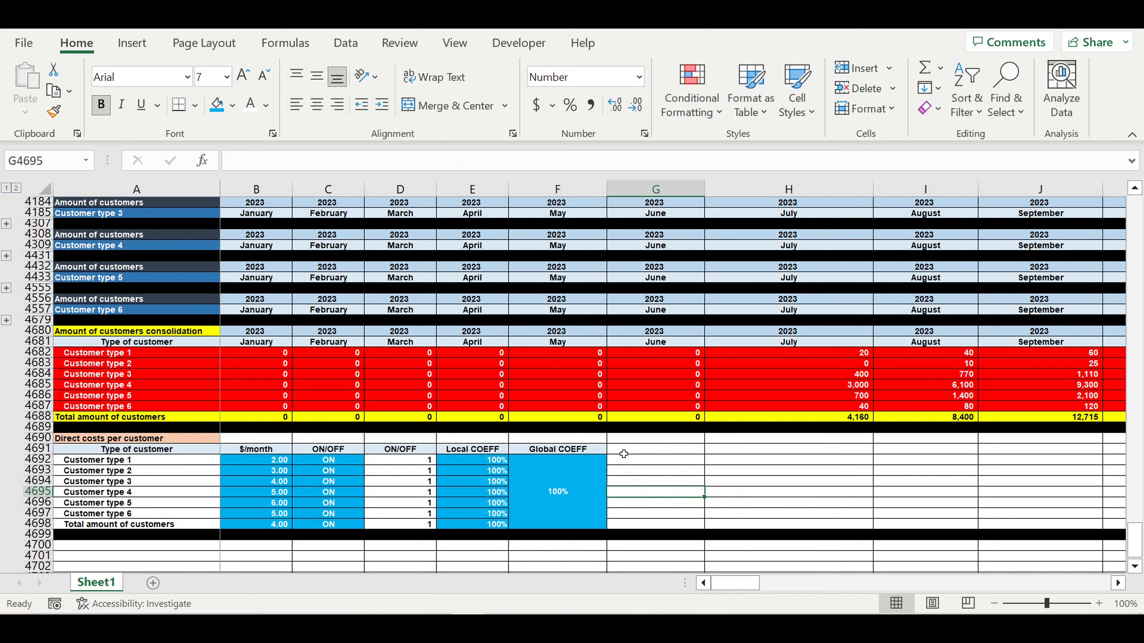
- Add a 'Final Value' header next to Global COEFF
left_click(603, 452)
left_click_drag(610, 460, 712, 462)
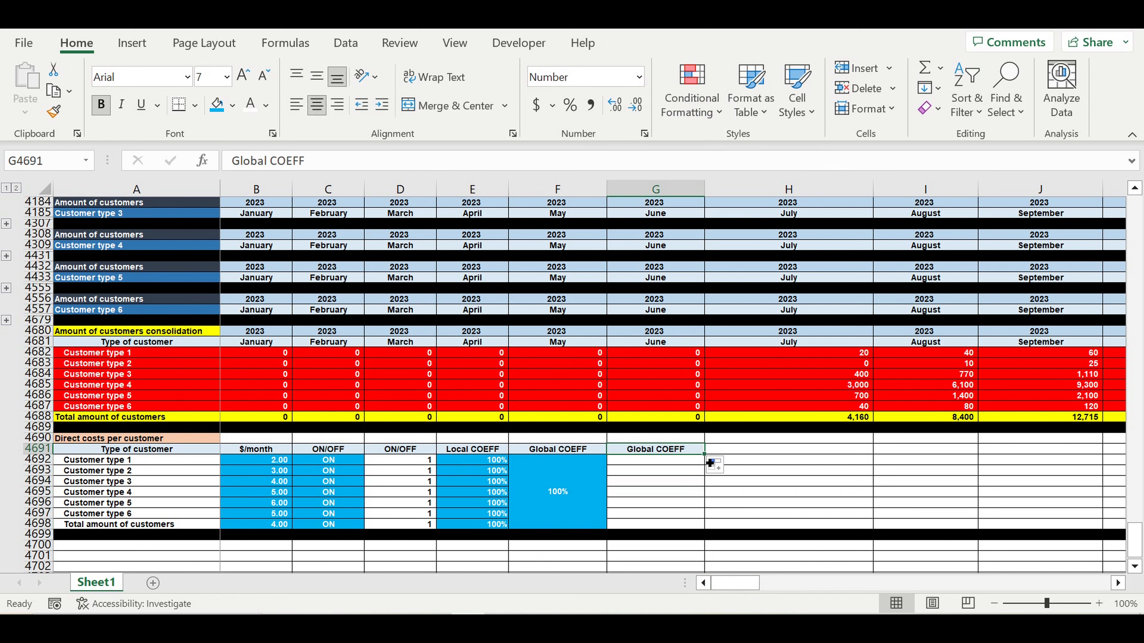
type("Final Va")
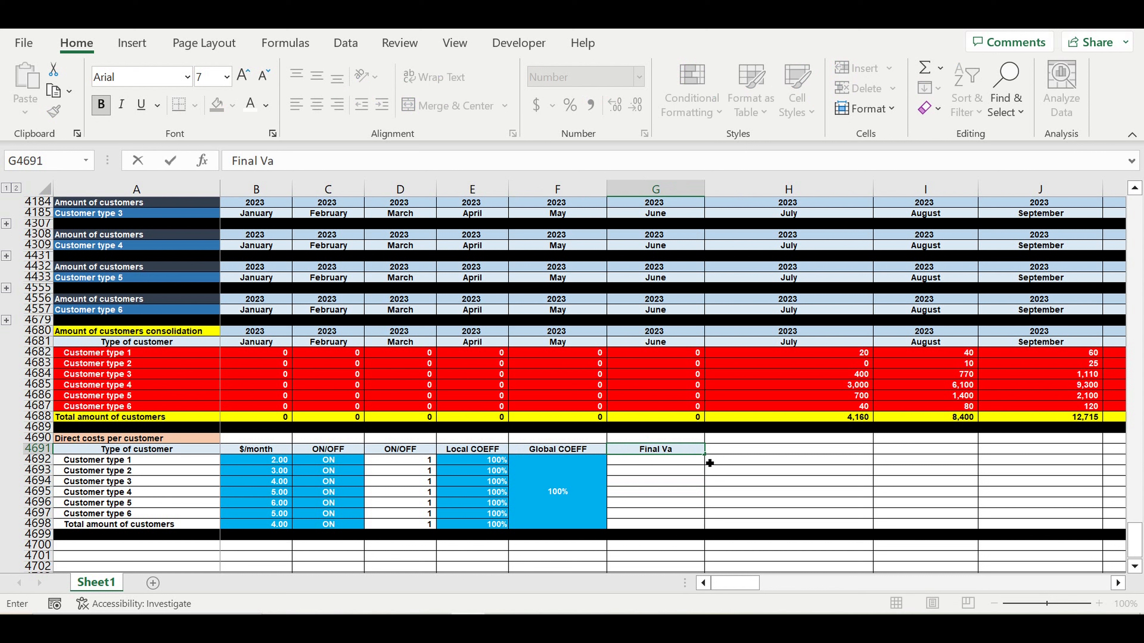
type("lue")
key("Return")
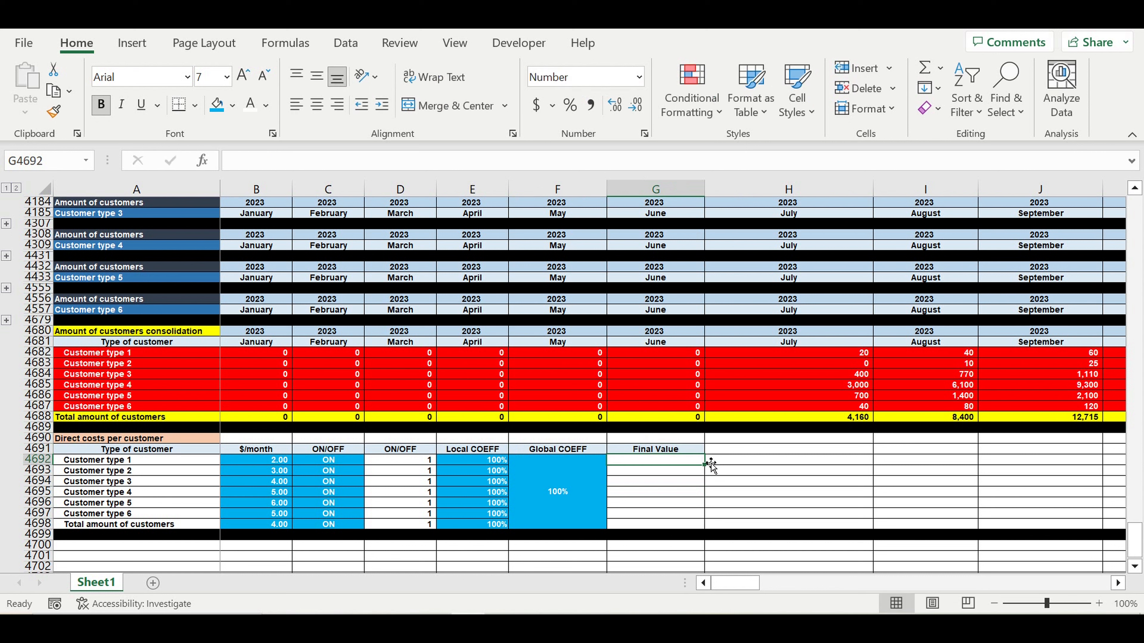
- Enter =B4692*D4692*E4692*$F$4692*$C16 in G4692, giving 2
type("=")
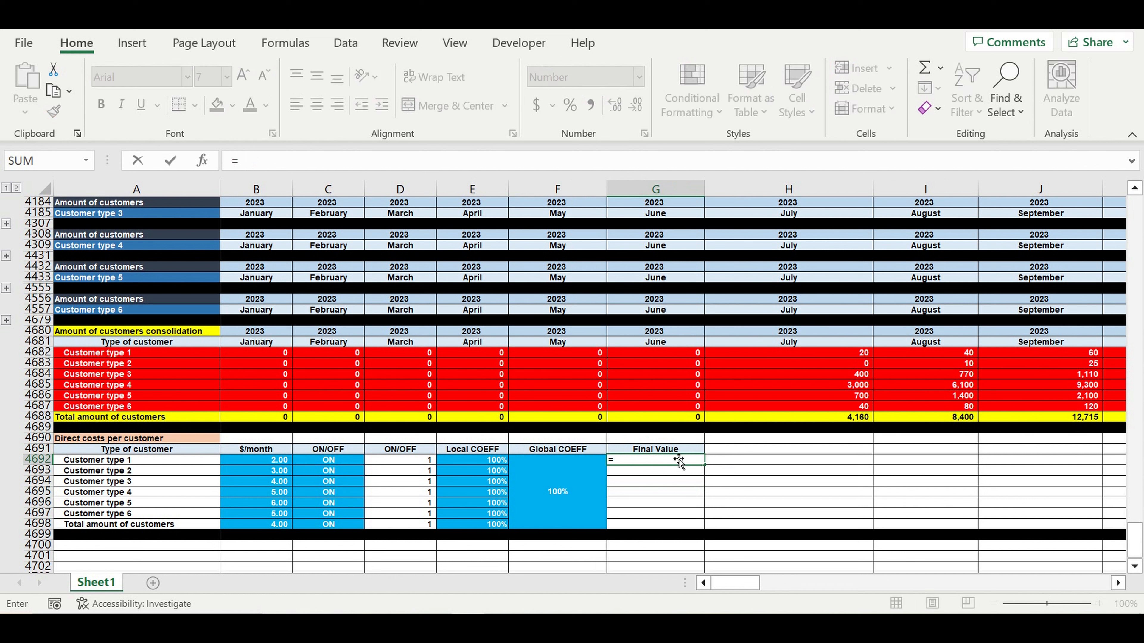
left_click(268, 463)
type("*")
left_click(414, 465)
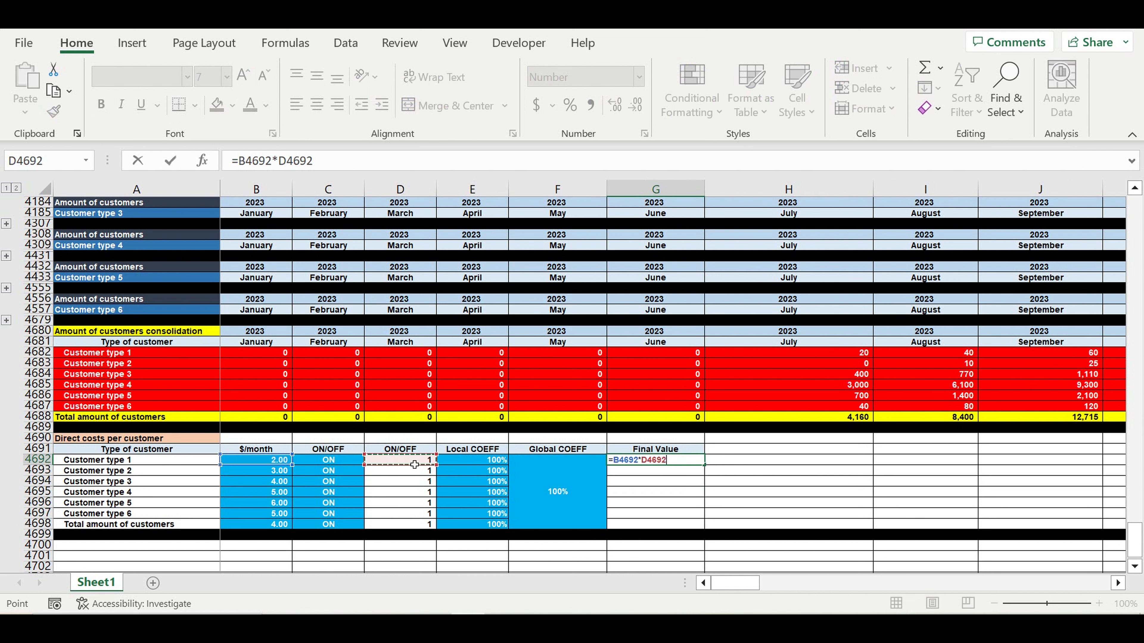
type("*")
left_click(471, 464)
type("*")
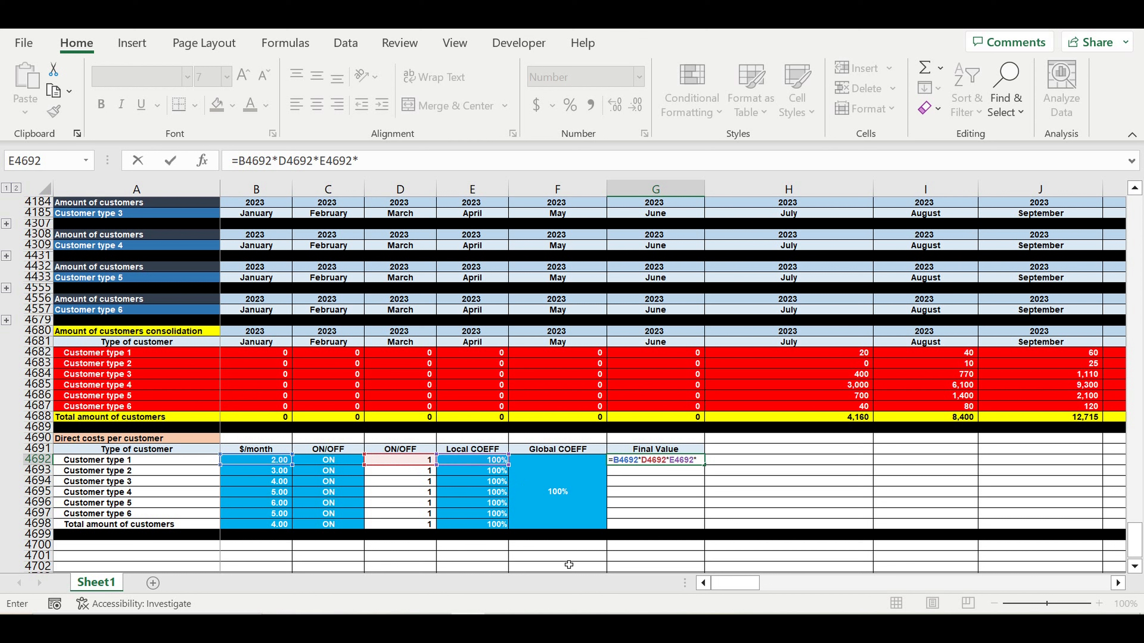
left_click(563, 523)
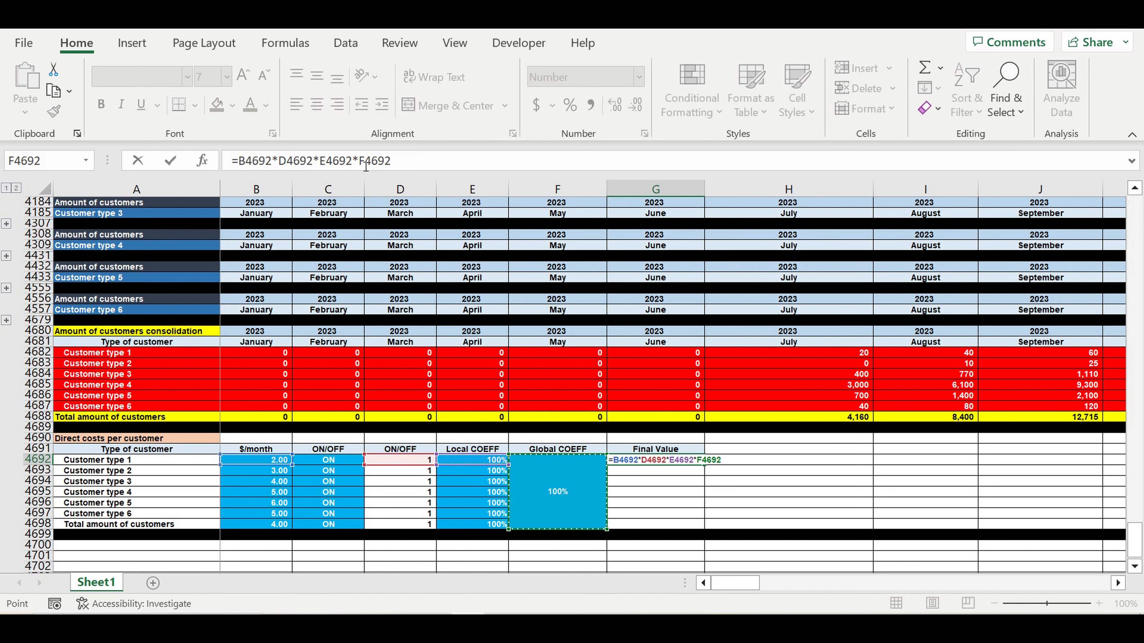
left_click(413, 161)
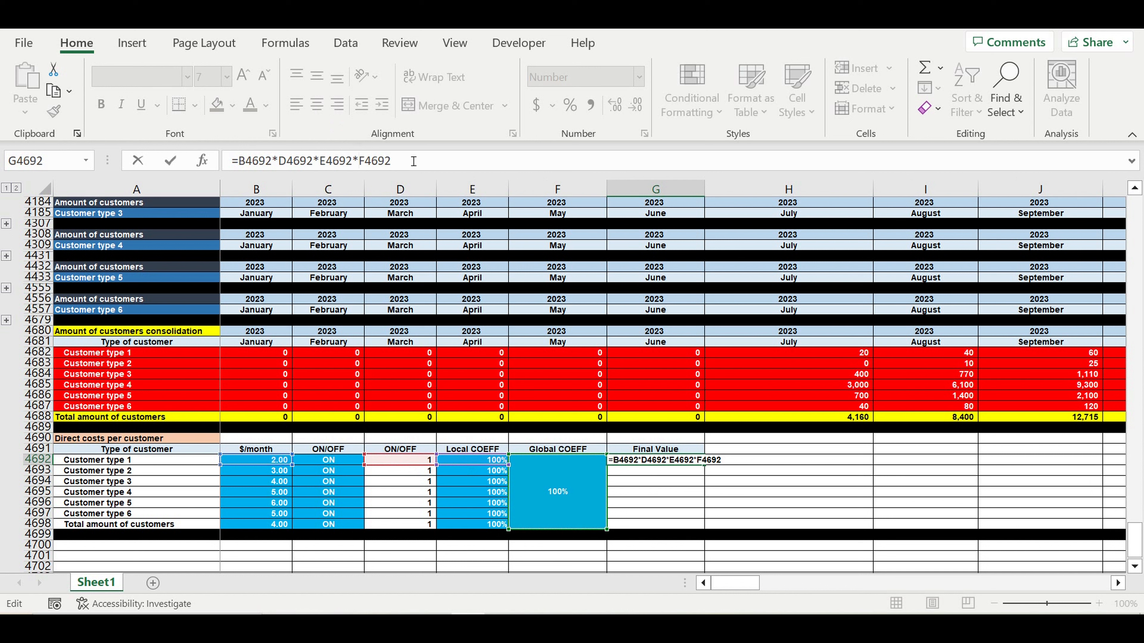
type("$F$")
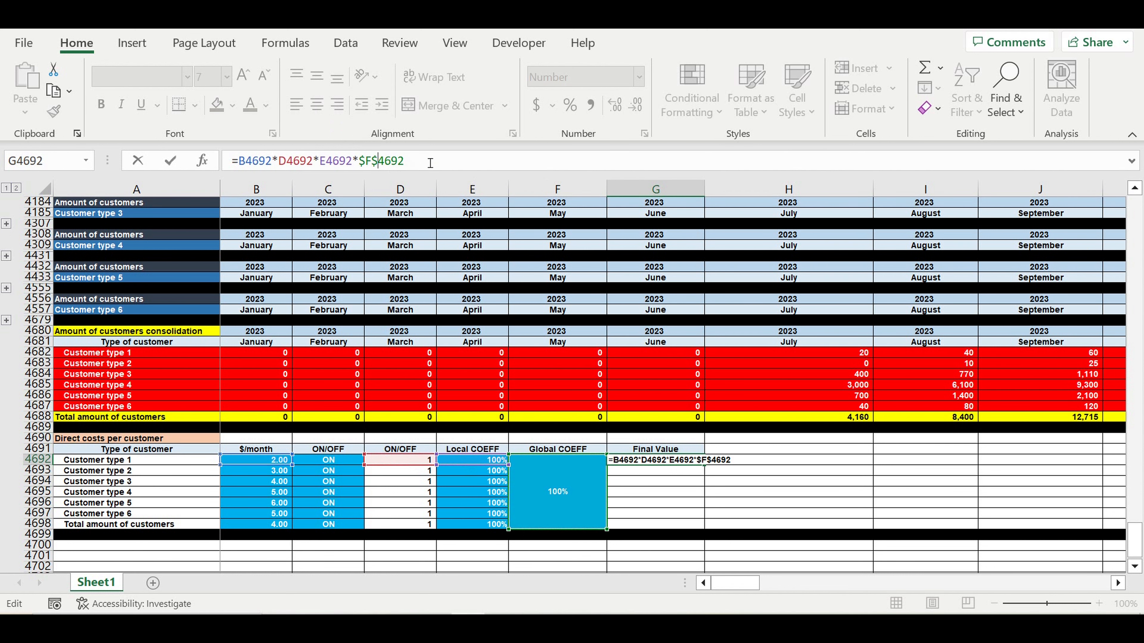
type("*")
left_click_drag(1135, 538, 1134, 212)
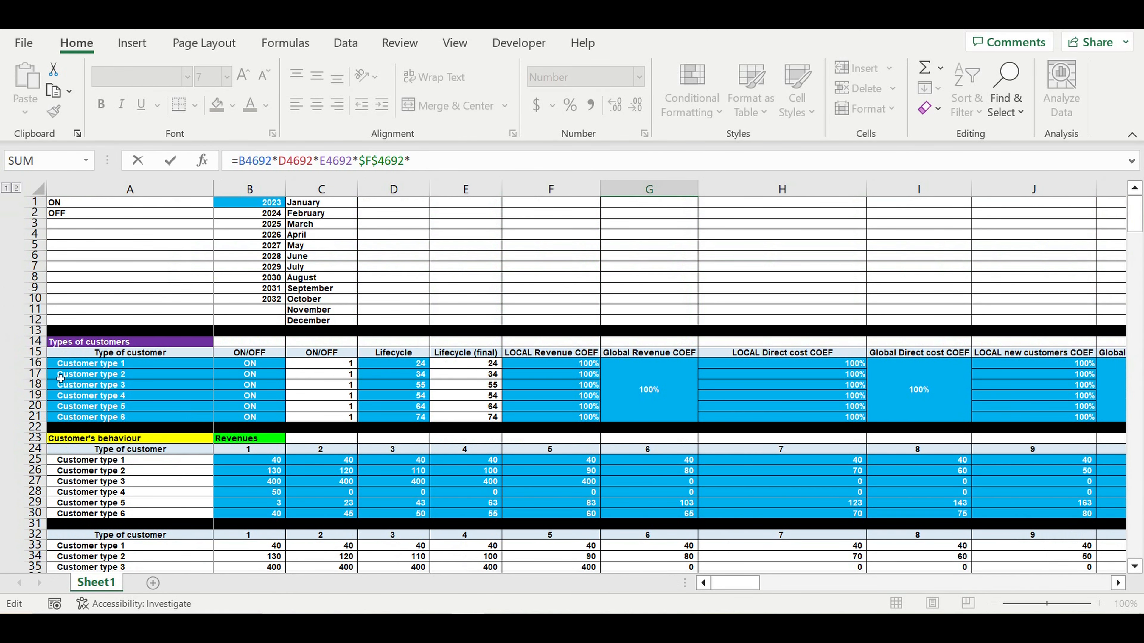
left_click(351, 367)
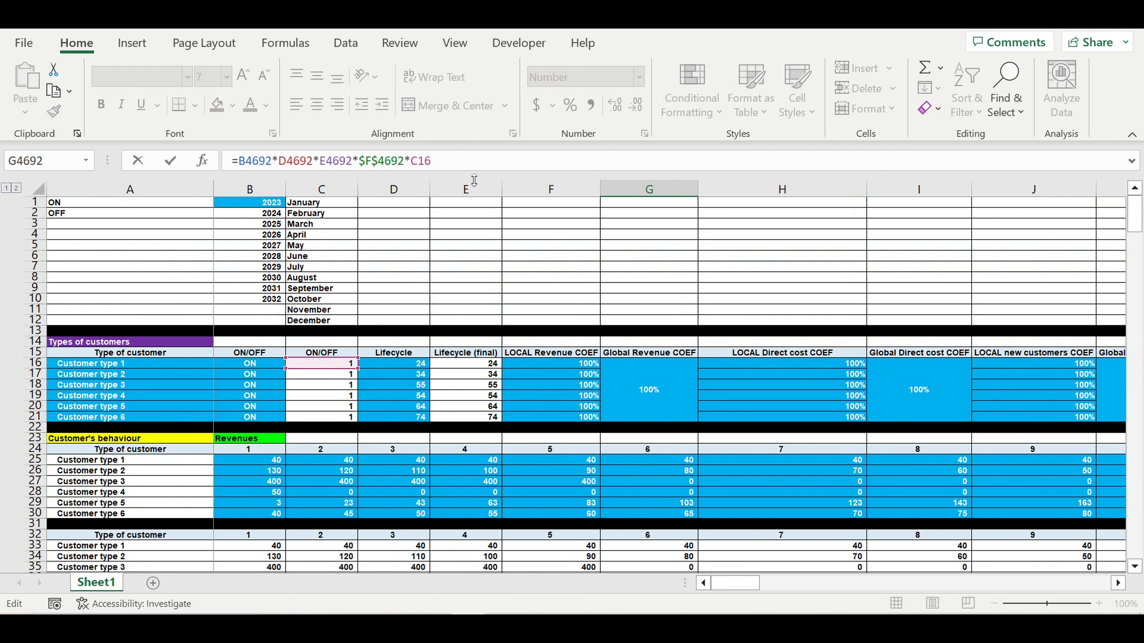
type("$")
key("Return")
scroll(679, 431, "down", 6)
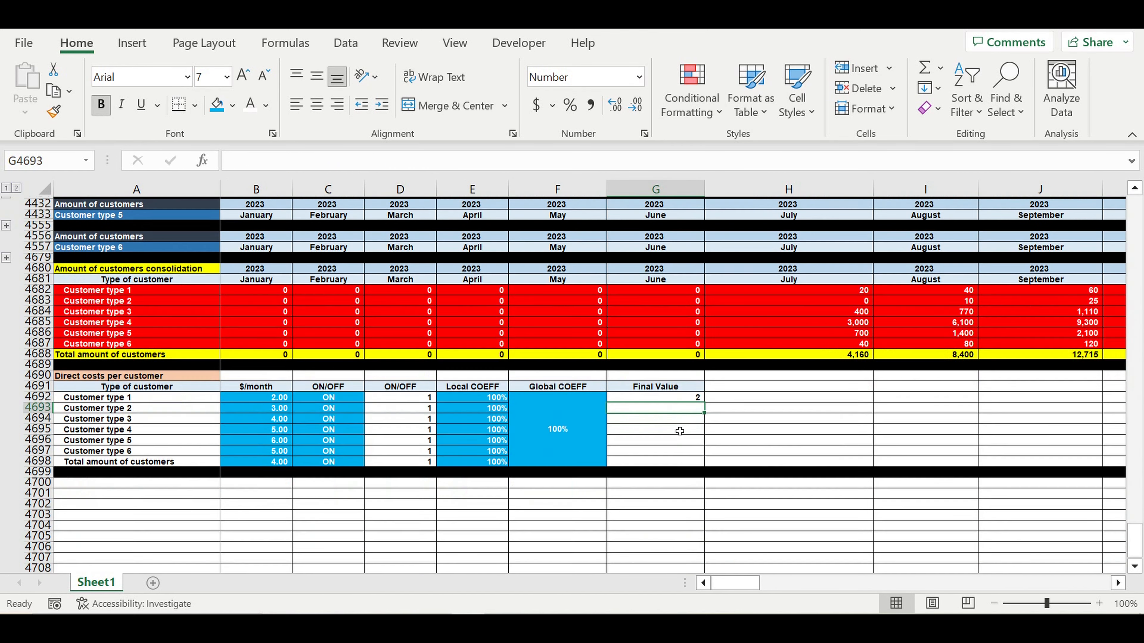
- Format G4692 as a number and fill it down to G4698, showing 2.00–6.00 with a 0.00 total
scroll(680, 431, "down", 1)
left_click(688, 364)
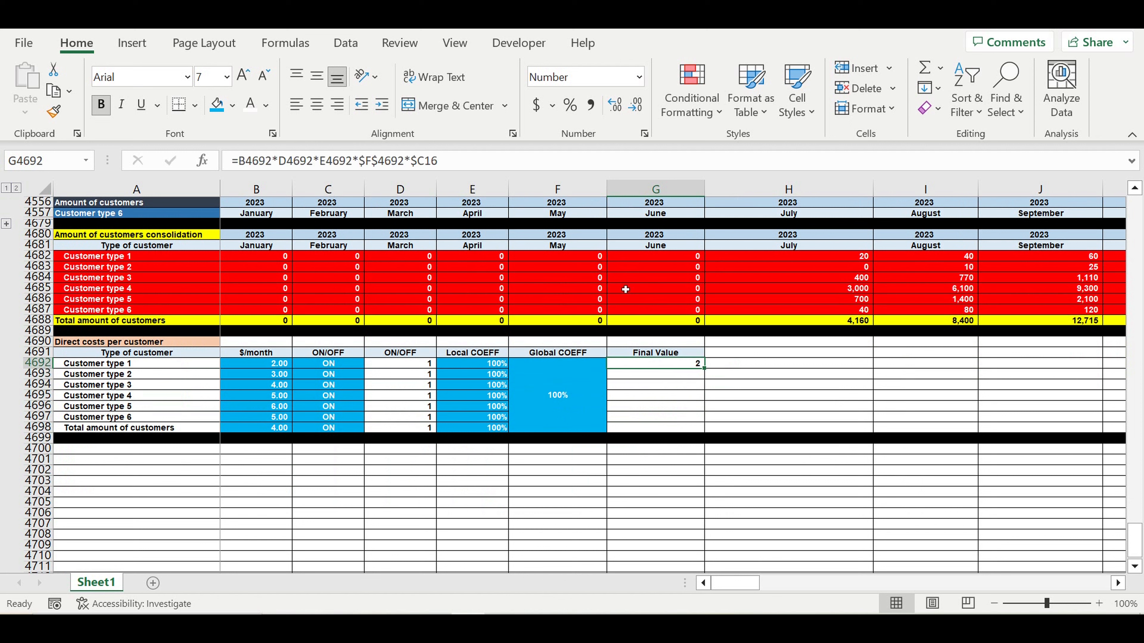
left_click(615, 105)
left_click(615, 104)
left_click_drag(710, 375, 708, 431)
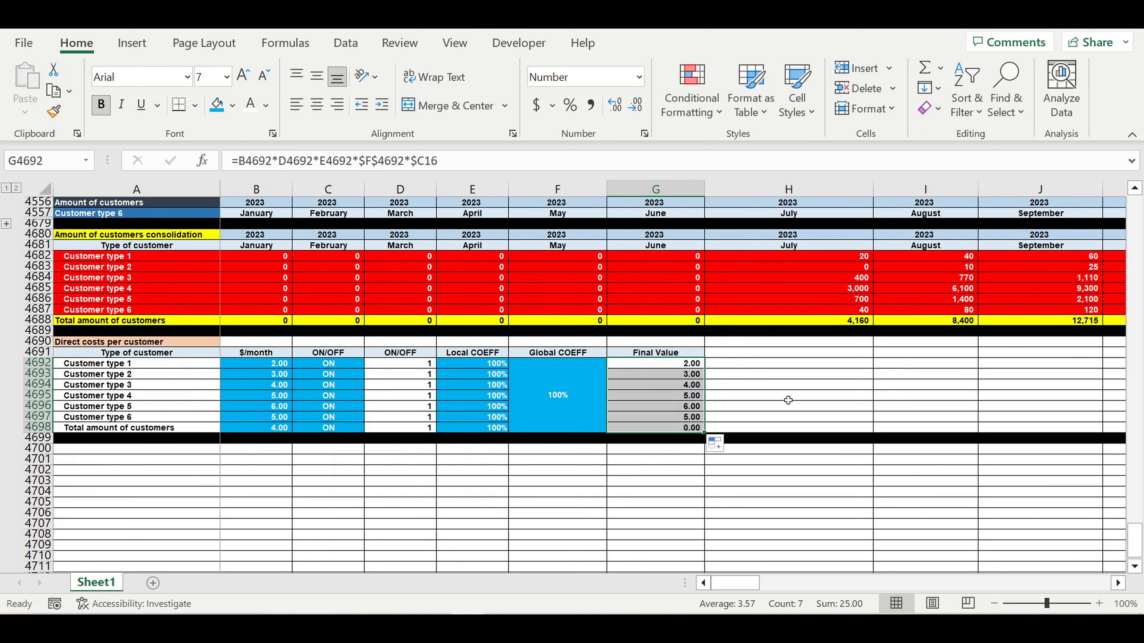
left_click(831, 397)
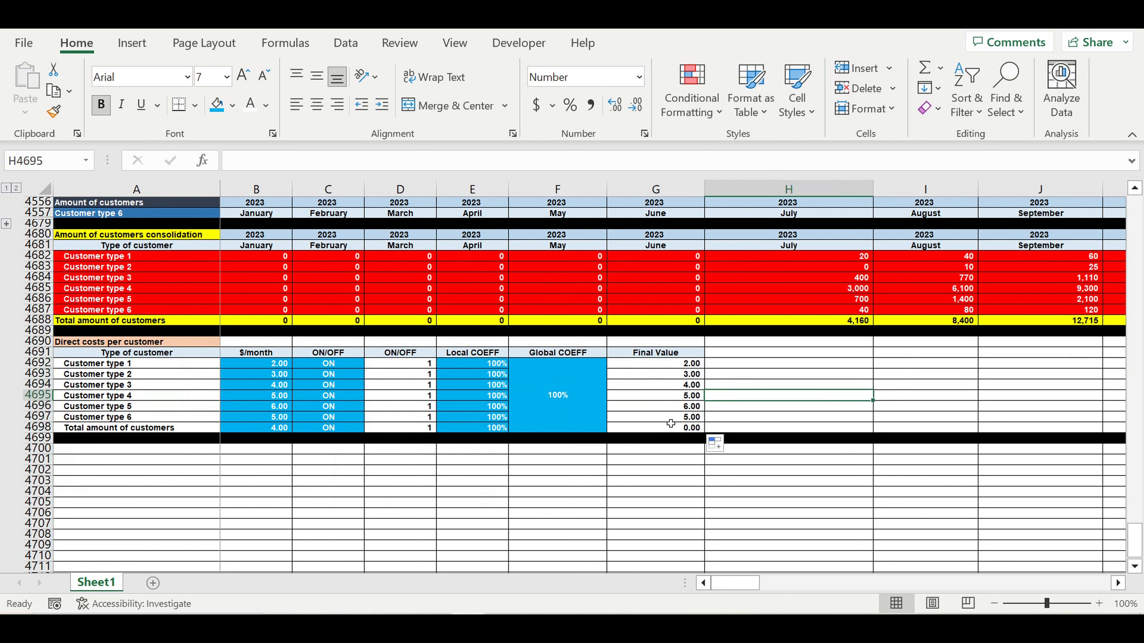
key("Left")
key("Up")
key("Up")
key("Up")
left_click(683, 428)
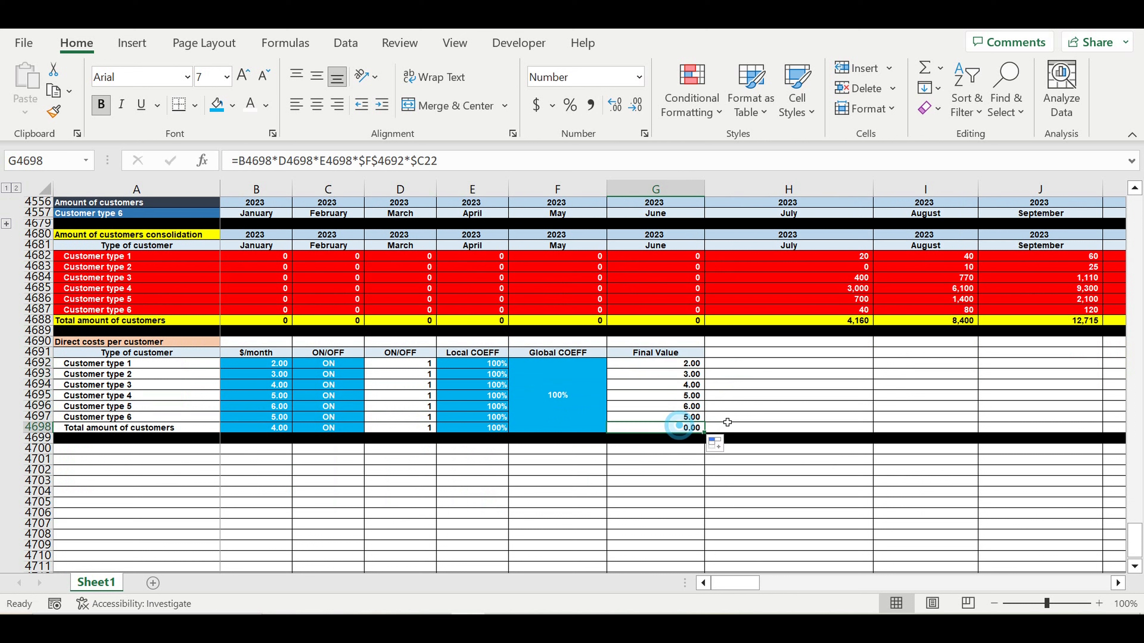
left_click_drag(1135, 534, 1112, 122)
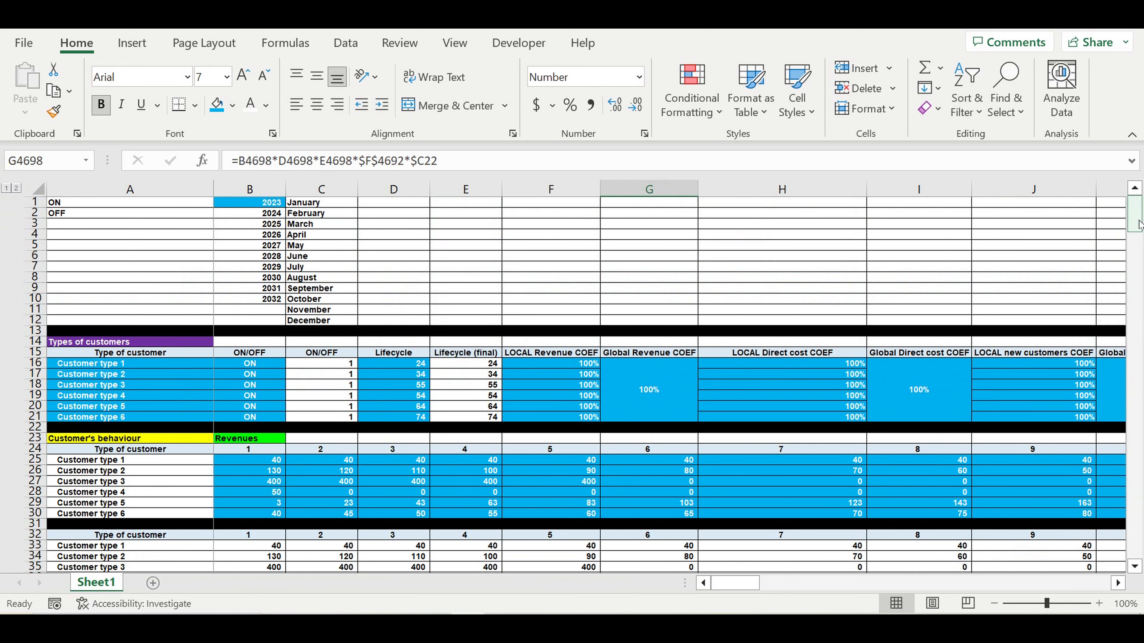
left_click_drag(1139, 225, 1135, 539)
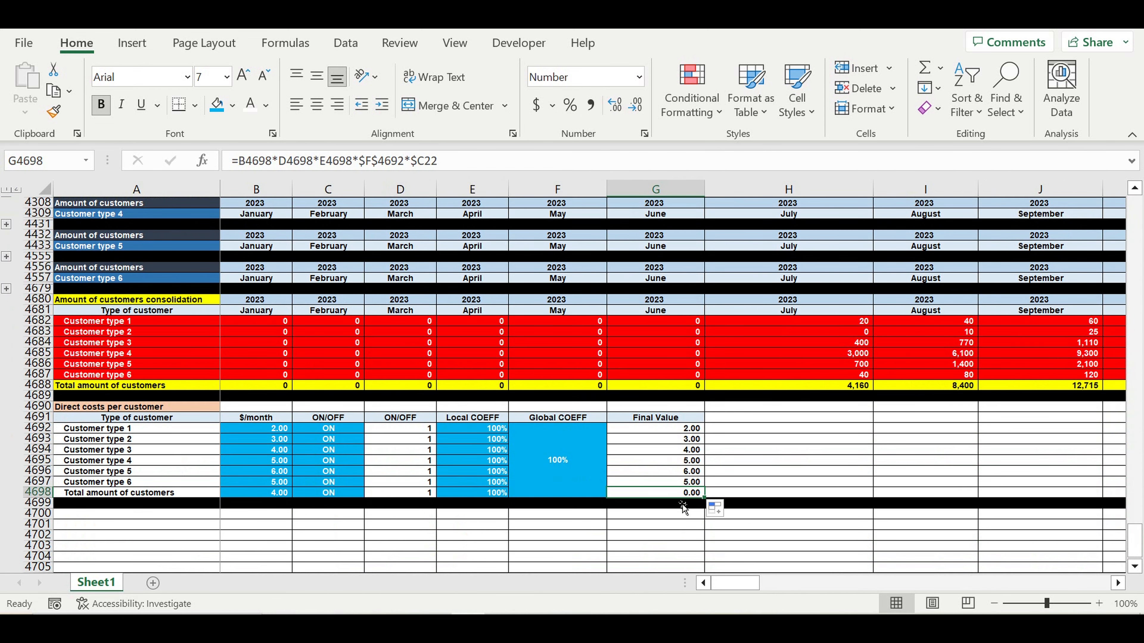
- Review and re-edit the total row's Final Value formula in G4698
left_click(355, 162)
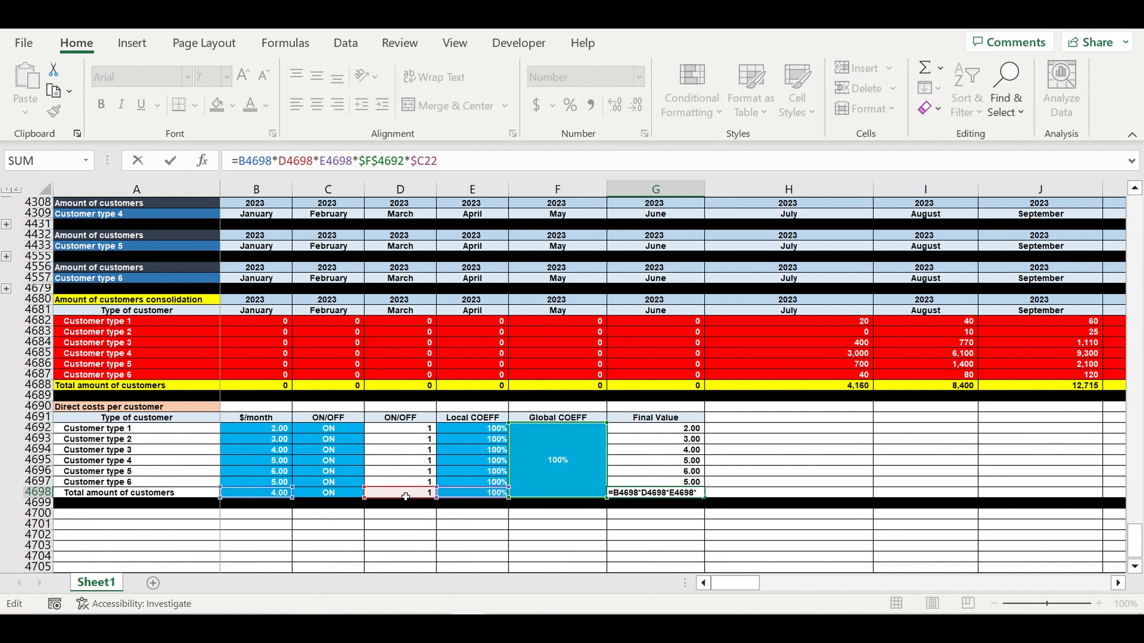
key("Return")
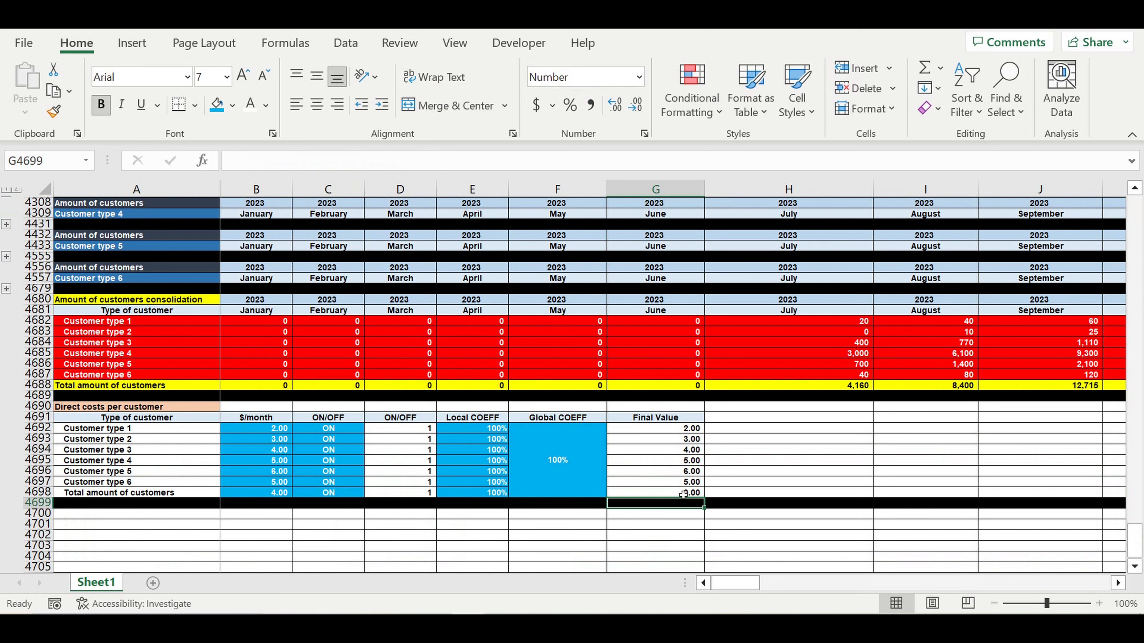
left_click(683, 494)
double_click(683, 494)
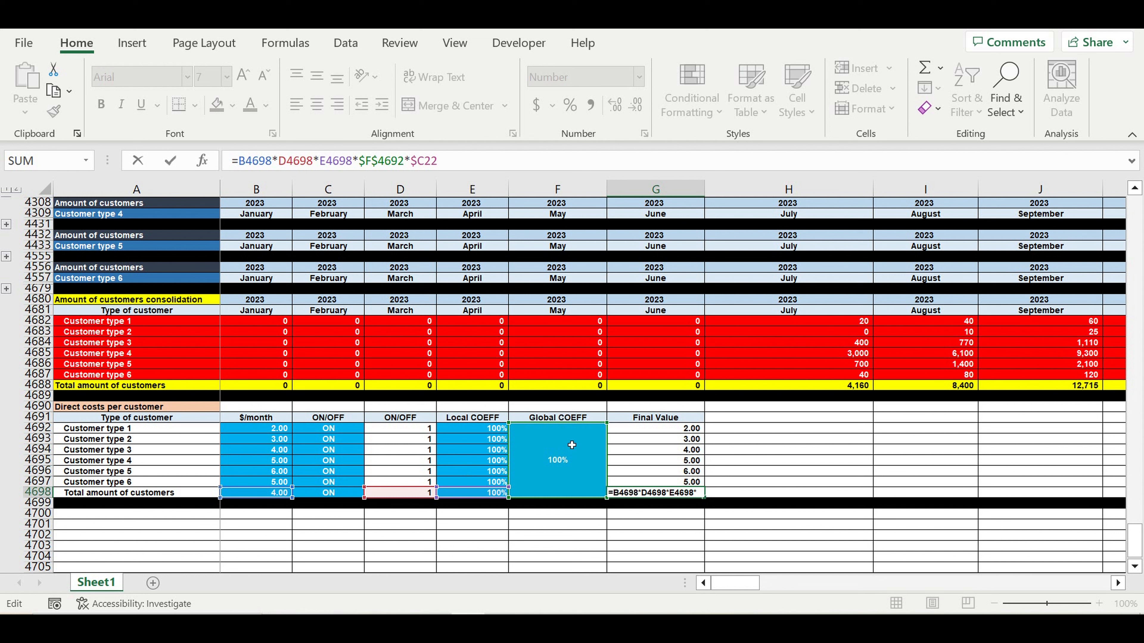
key("ctrl+Return")
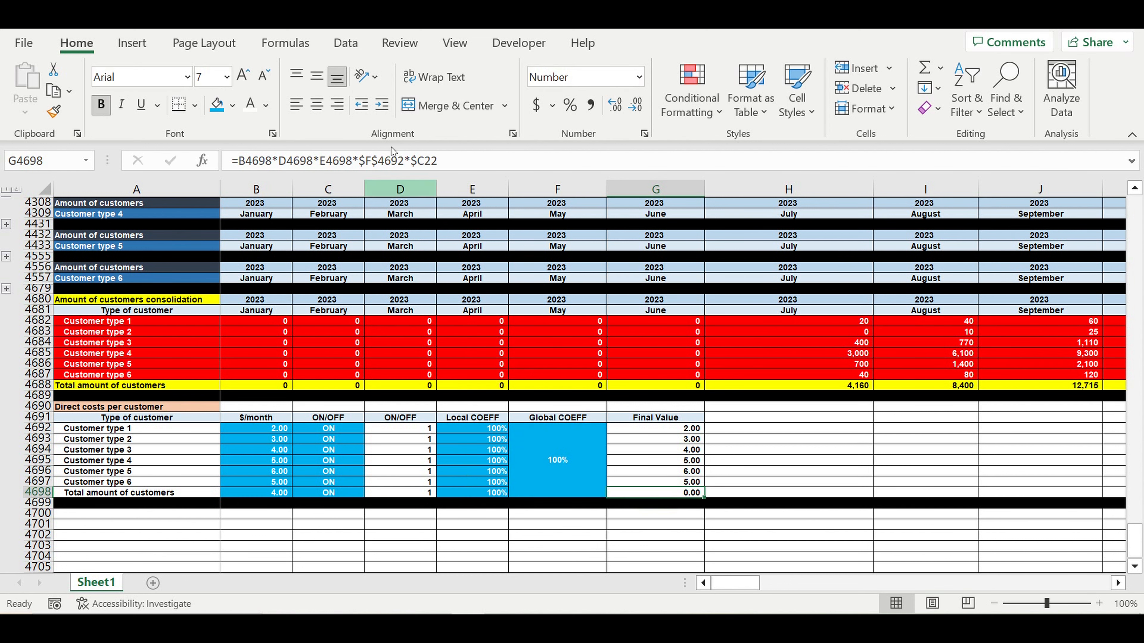
left_click(477, 164)
left_click_drag(1137, 536, 1141, 151)
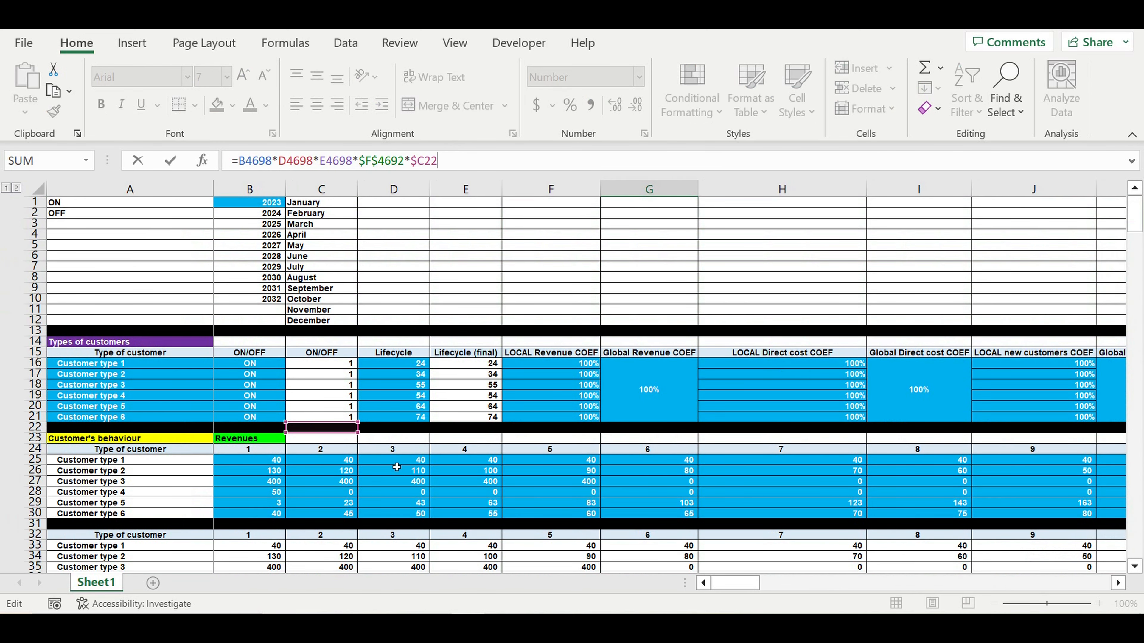
key("Return")
scroll(563, 468, "down", 2)
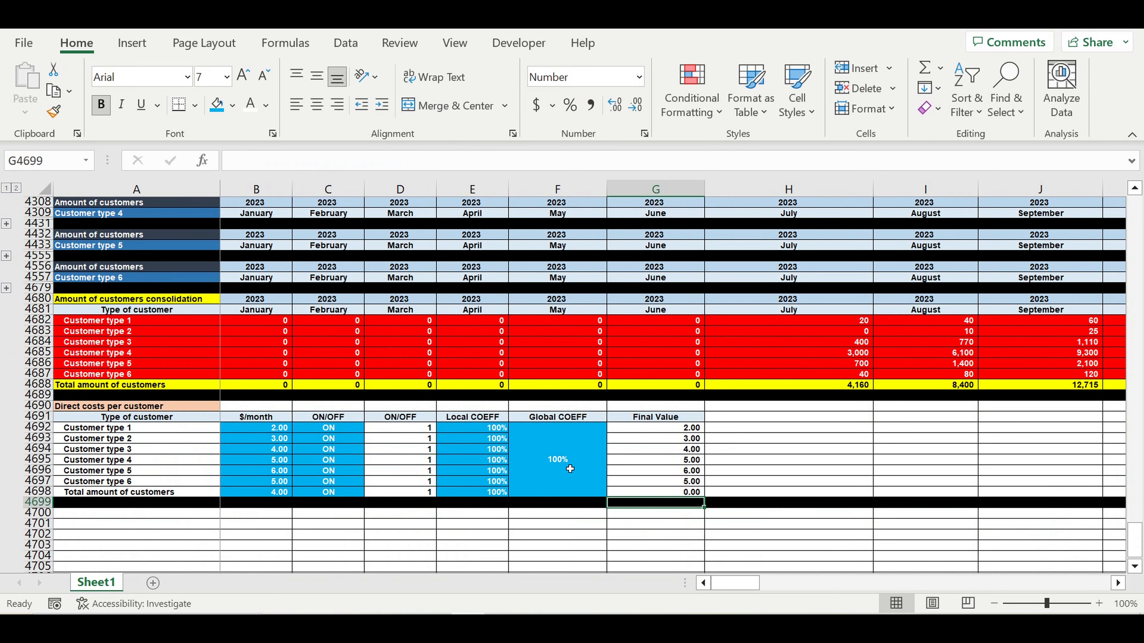
left_click(569, 469)
left_click(690, 494)
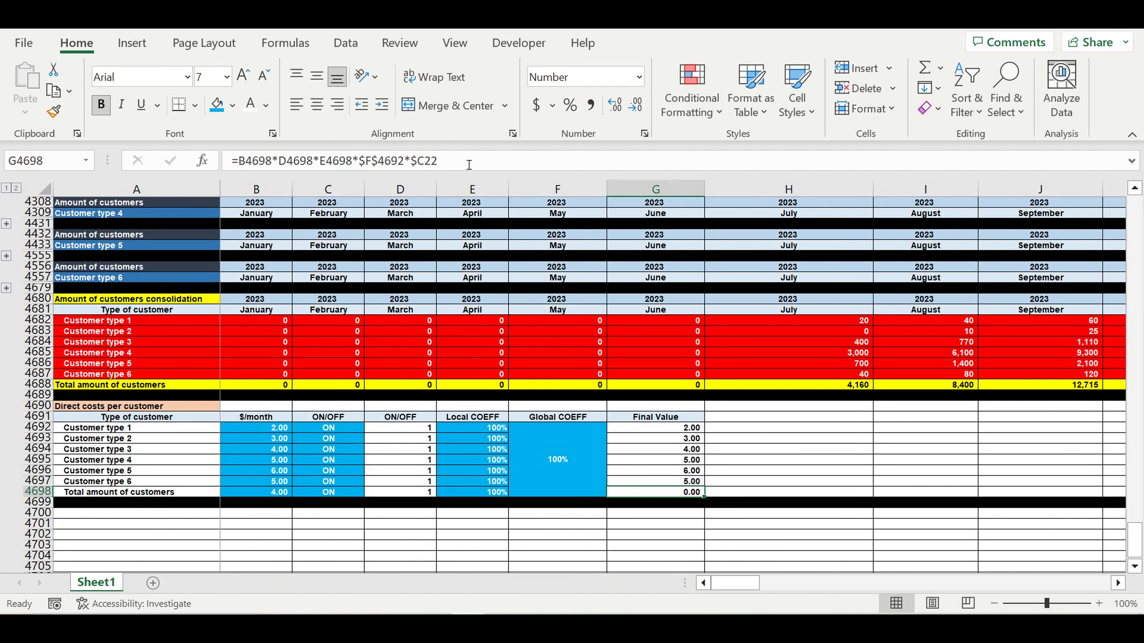
- Delete the trailing *$C22 from G4698's formula so the total shows 4.00
left_click(459, 161)
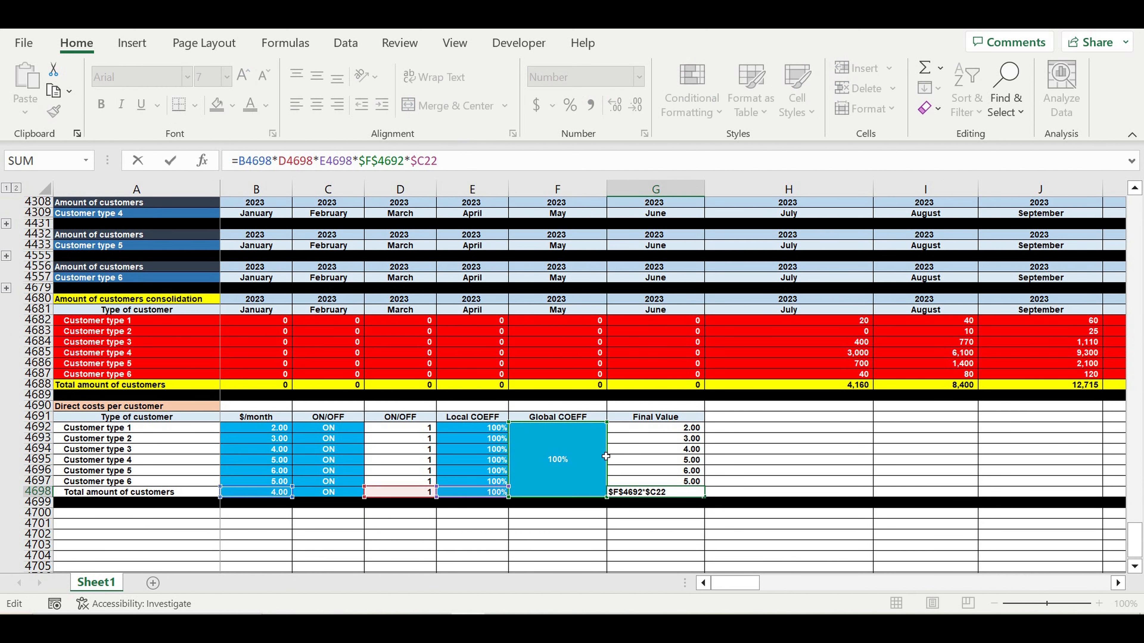
left_click_drag(406, 161, 439, 160)
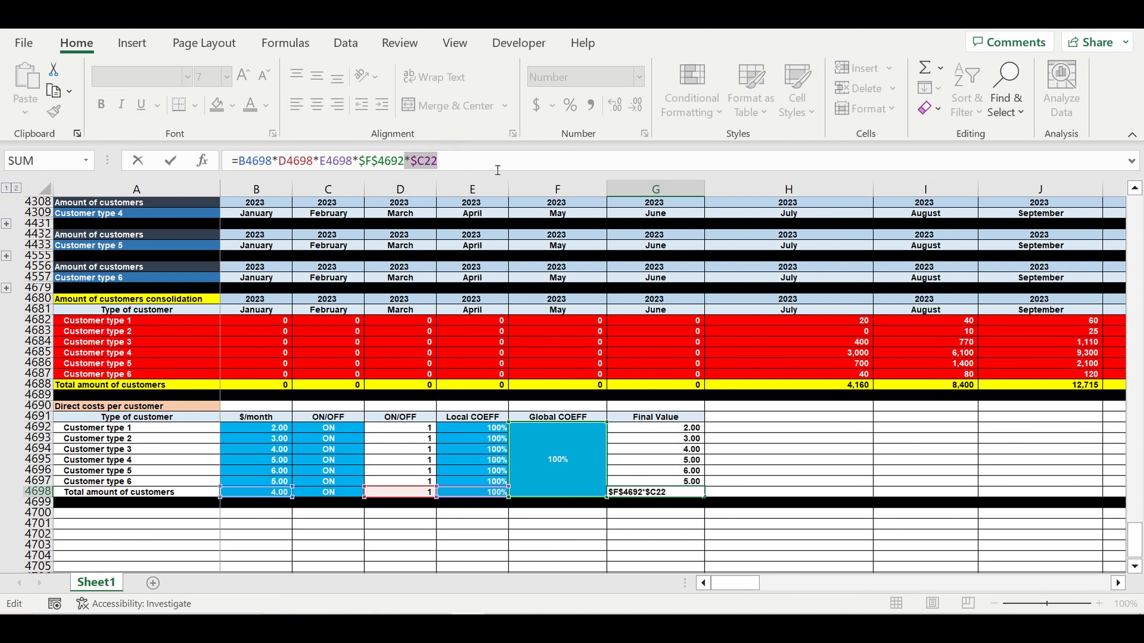
key("BackSpace")
key("Return")
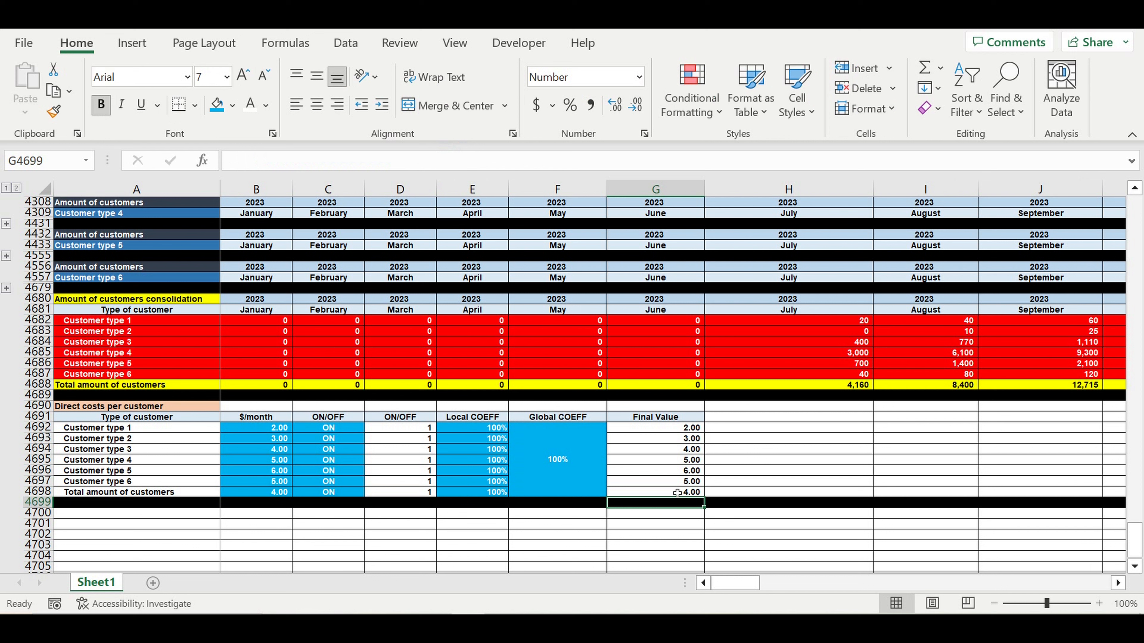
left_click(772, 449)
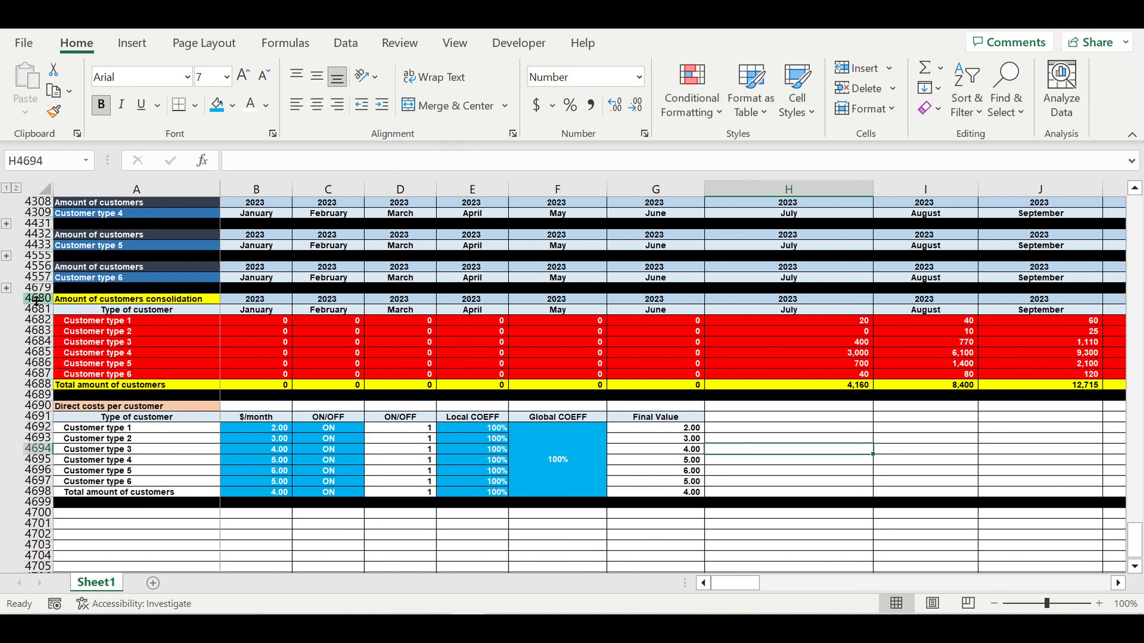
- Copy the customers consolidation block and paste it at A4700, below the direct costs table
left_click_drag(36, 299, 41, 395)
key("ctrl+c")
left_click(113, 516)
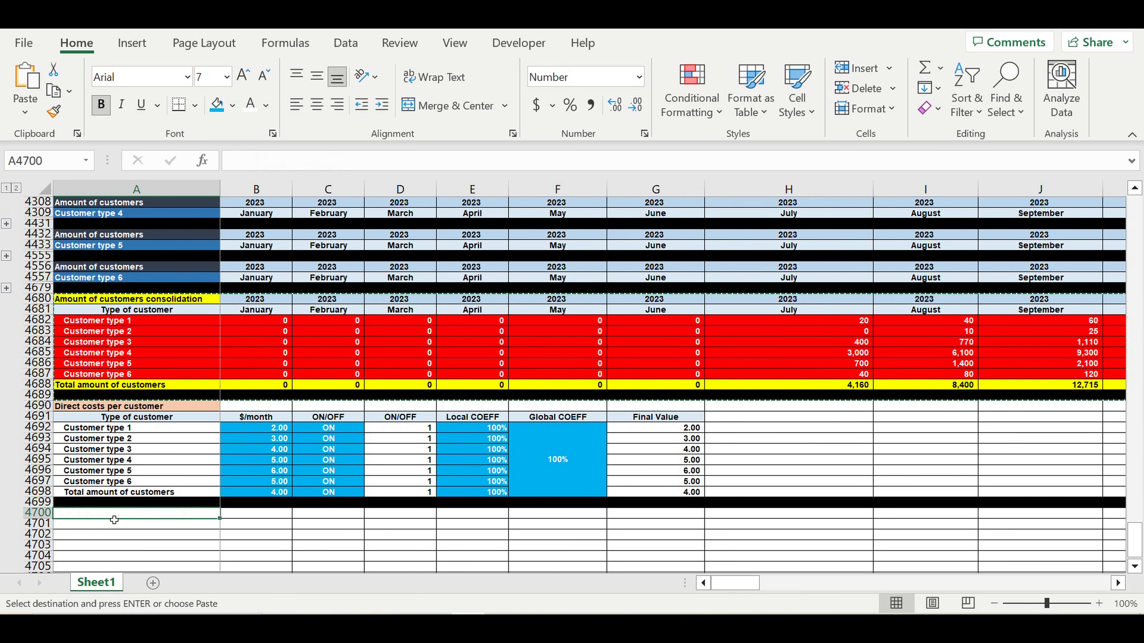
key("ctrl+v")
scroll(108, 451, "down", 4)
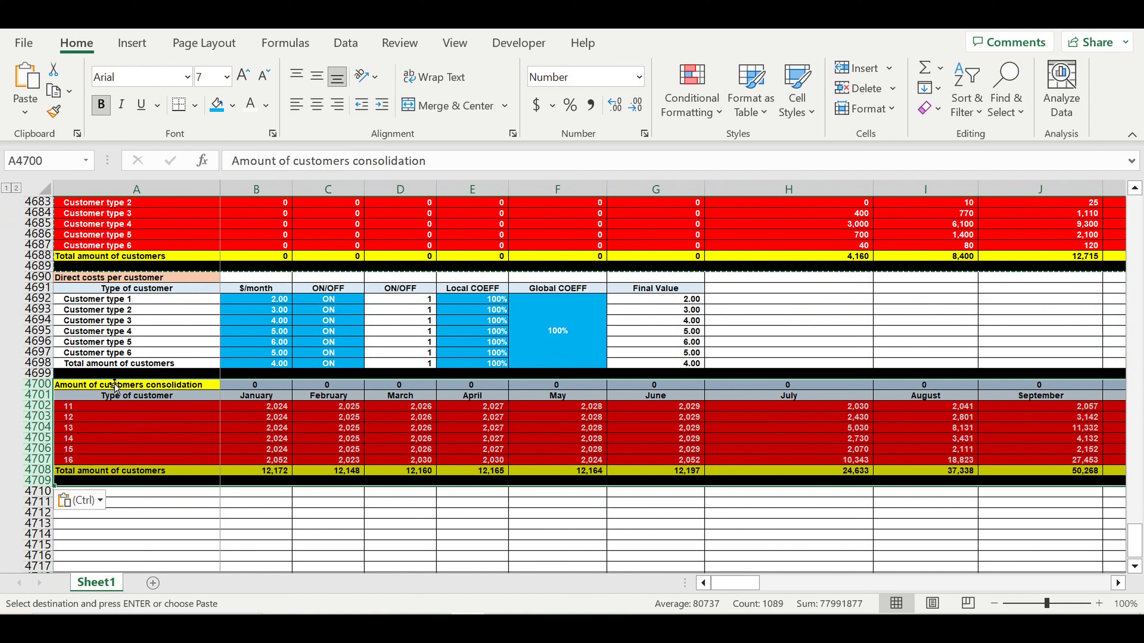
- Link A4700's title to the Direct costs per customer heading, filled purple with white text
left_click(122, 388)
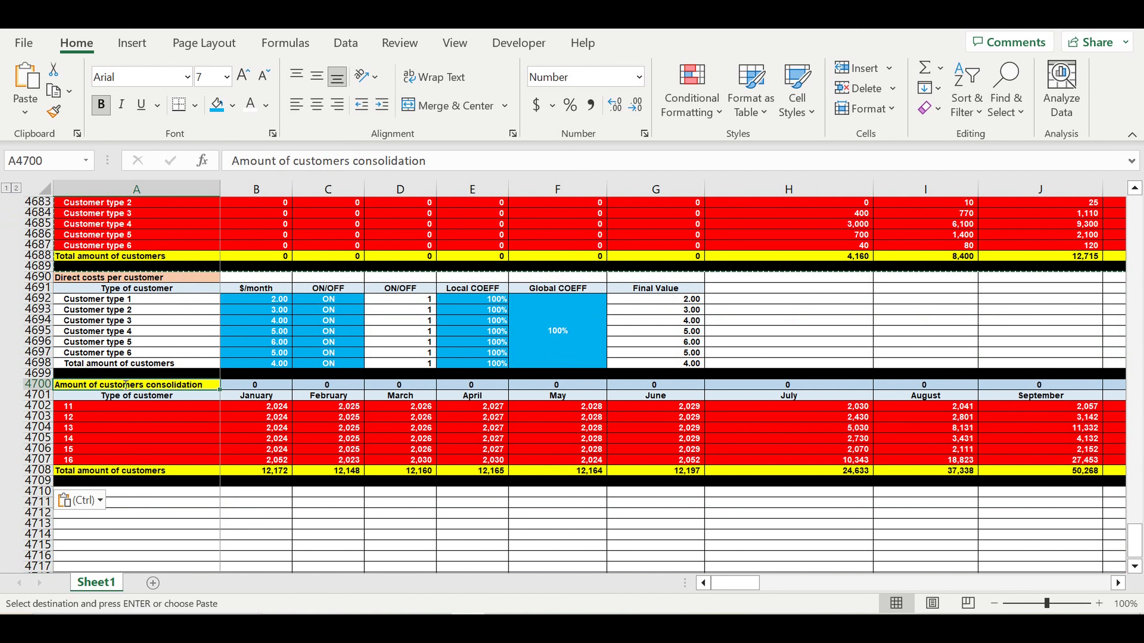
type("=")
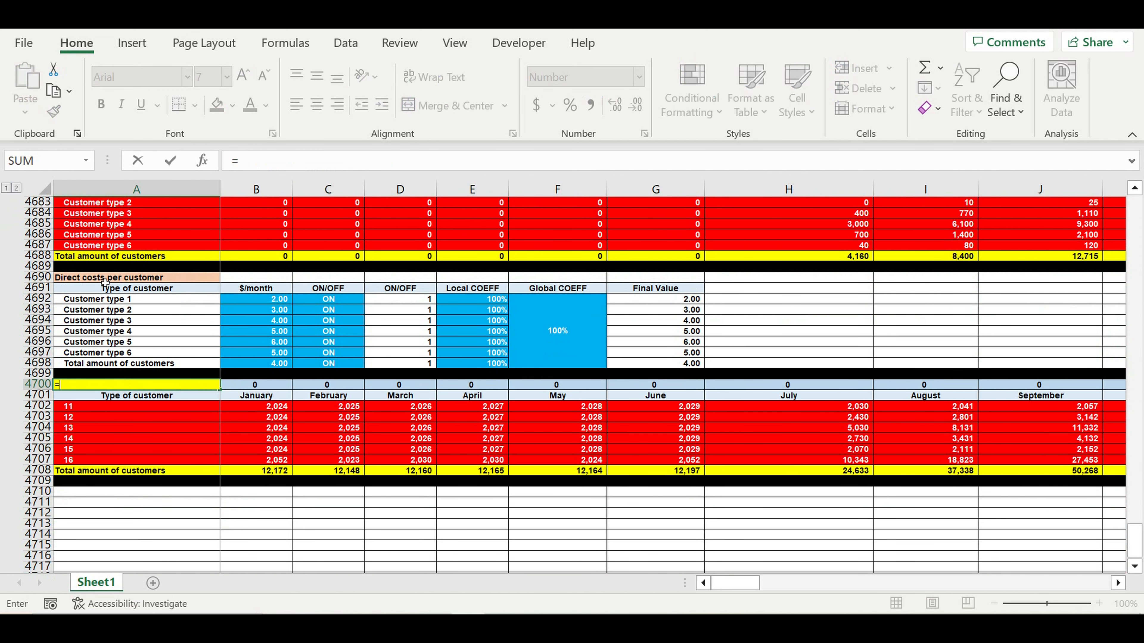
left_click(105, 283)
key("Return")
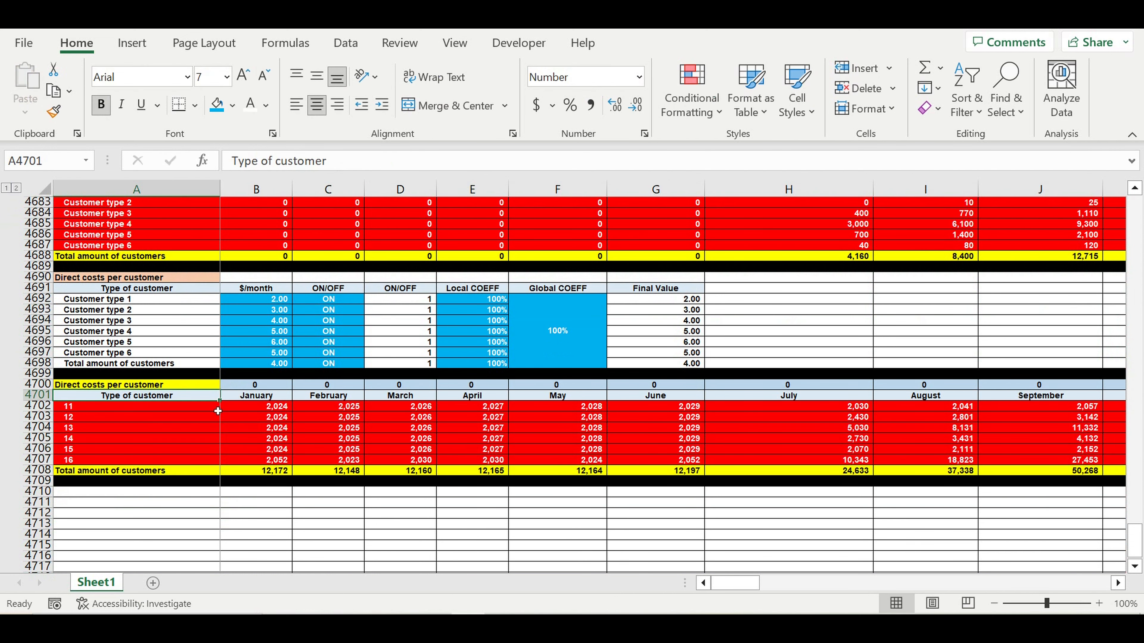
left_click(142, 388)
left_click(232, 105)
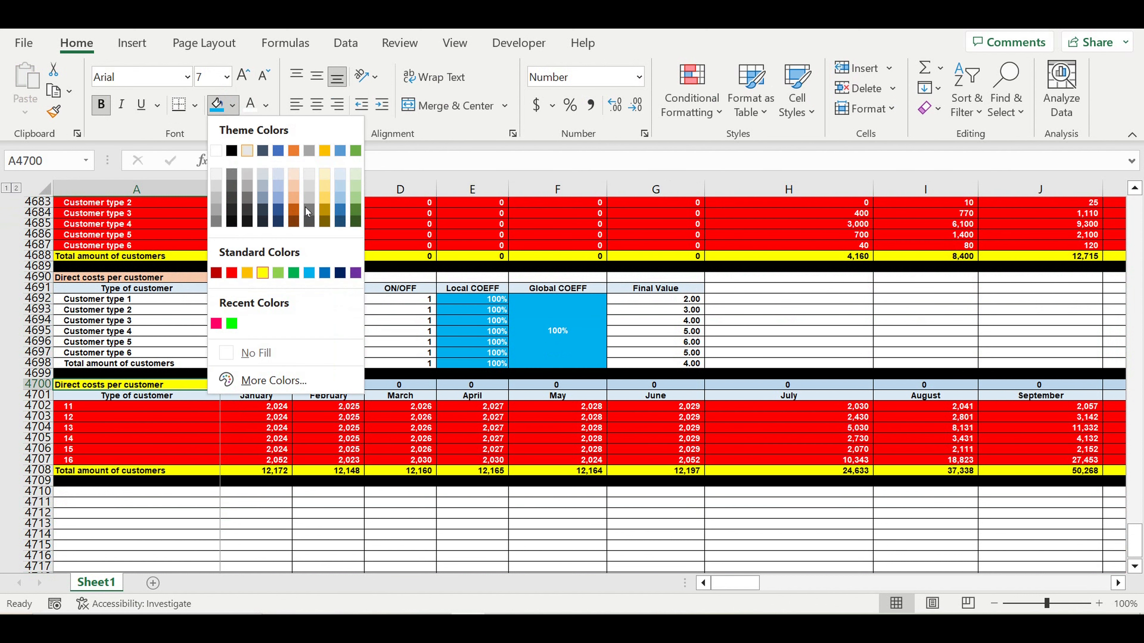
left_click(356, 210)
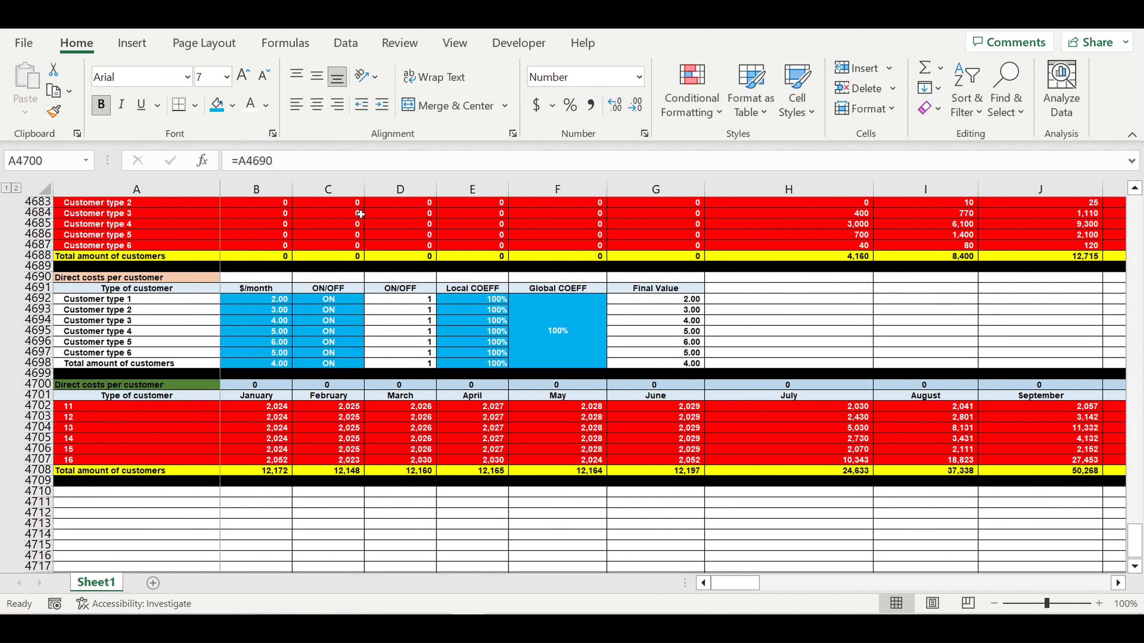
left_click(233, 106)
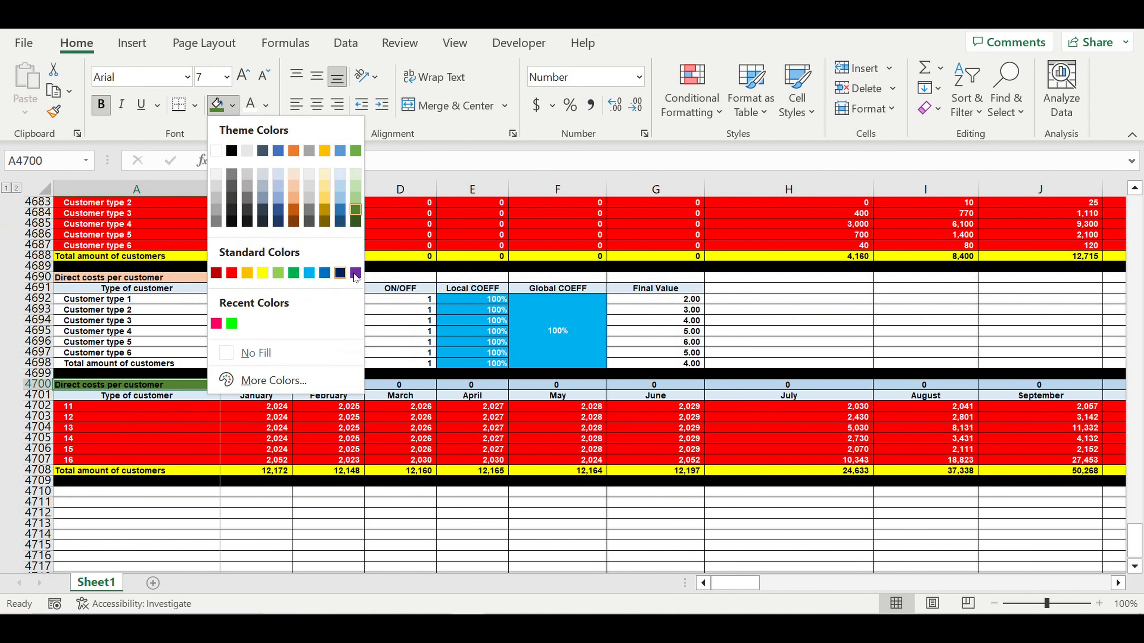
left_click(340, 271)
left_click(252, 107)
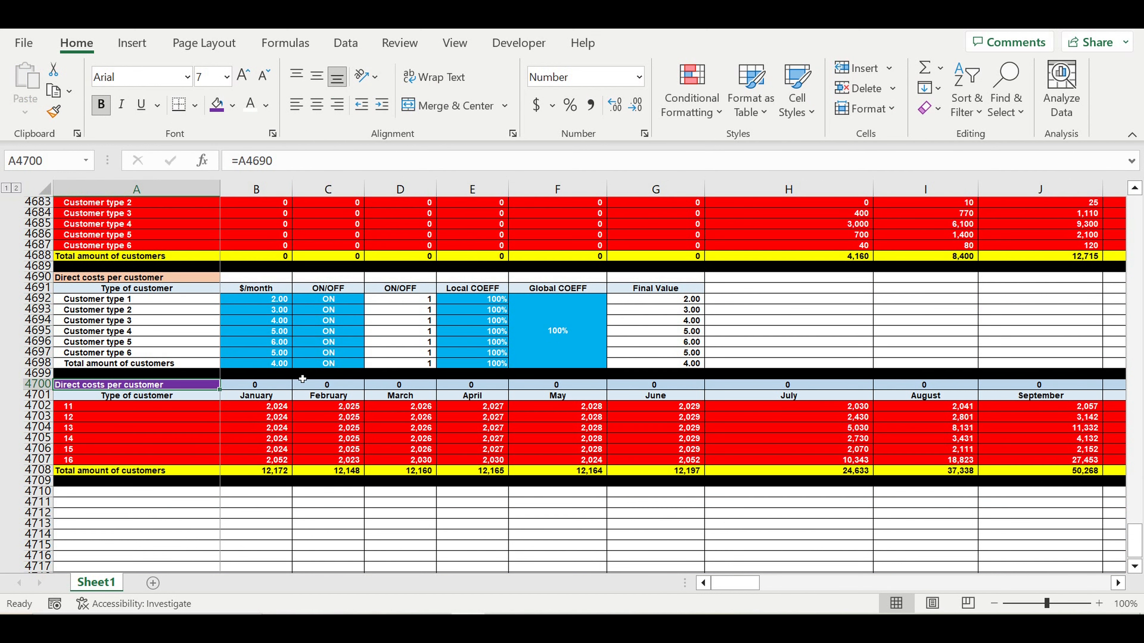
- Enter =B4680 in B4700 so the block's year row follows the table above
left_click(275, 388)
type("=")
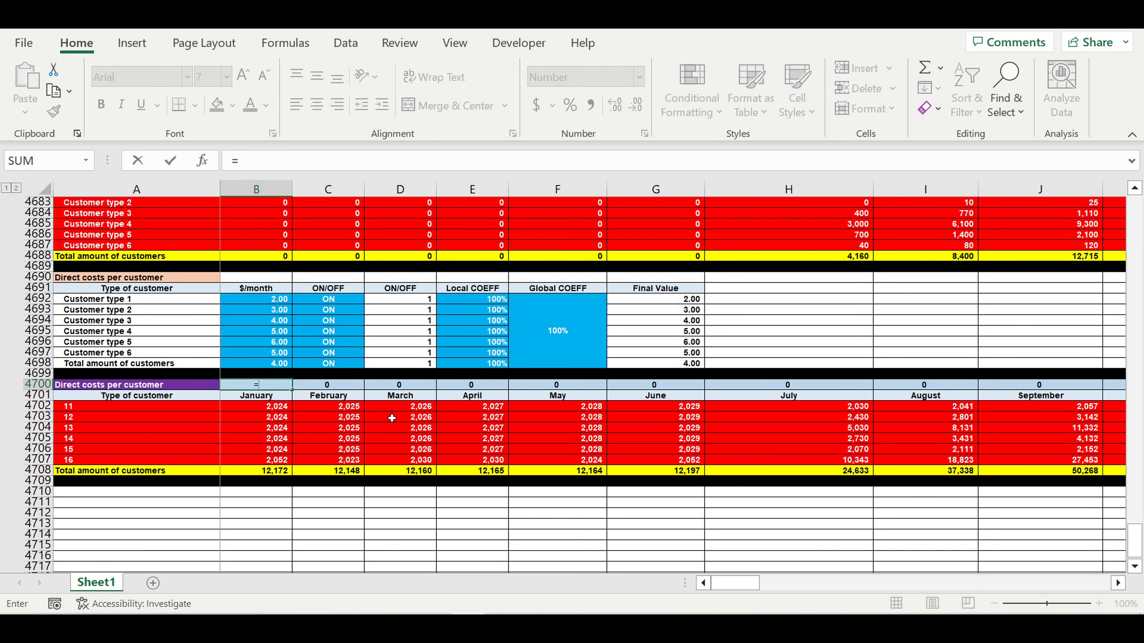
scroll(388, 413, "up", 1)
scroll(387, 413, "up", 2)
left_click(267, 271)
key("Return")
- Clear the old January–April figures in B4702:E4708
scroll(333, 441, "down", 3)
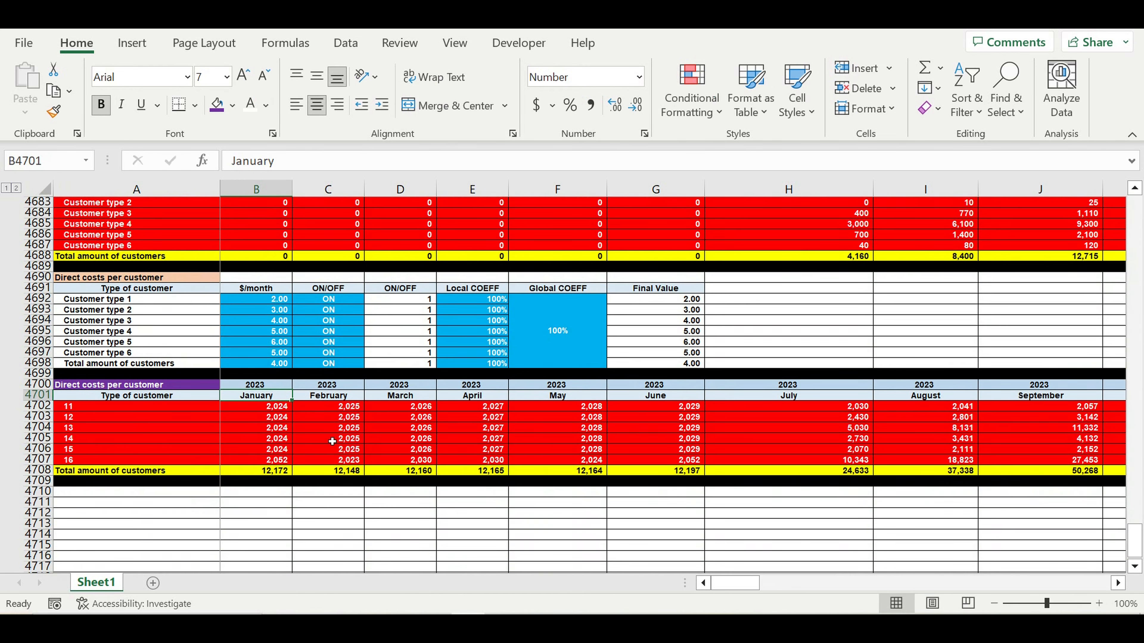
mouse_move(269, 407)
left_mouse_down()
mouse_move(444, 482)
mouse_move(444, 471)
left_mouse_up()
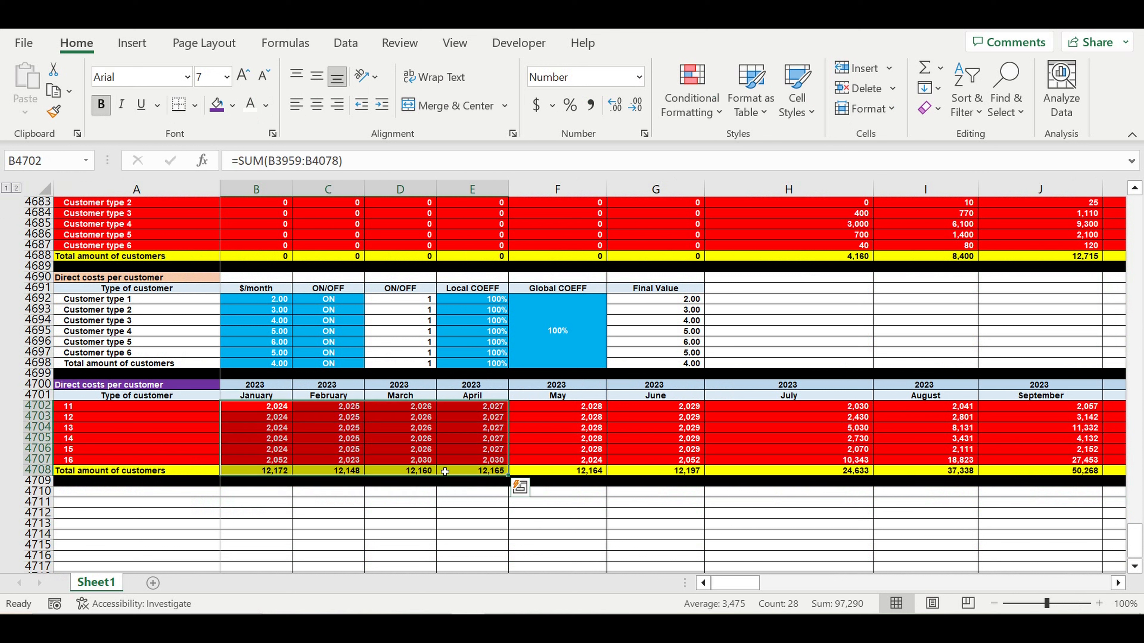
key("Delete")
left_click_drag(32, 407, 45, 468)
- Give the direct-cost rows 4702–4708 a white fill and black text
left_click(232, 105)
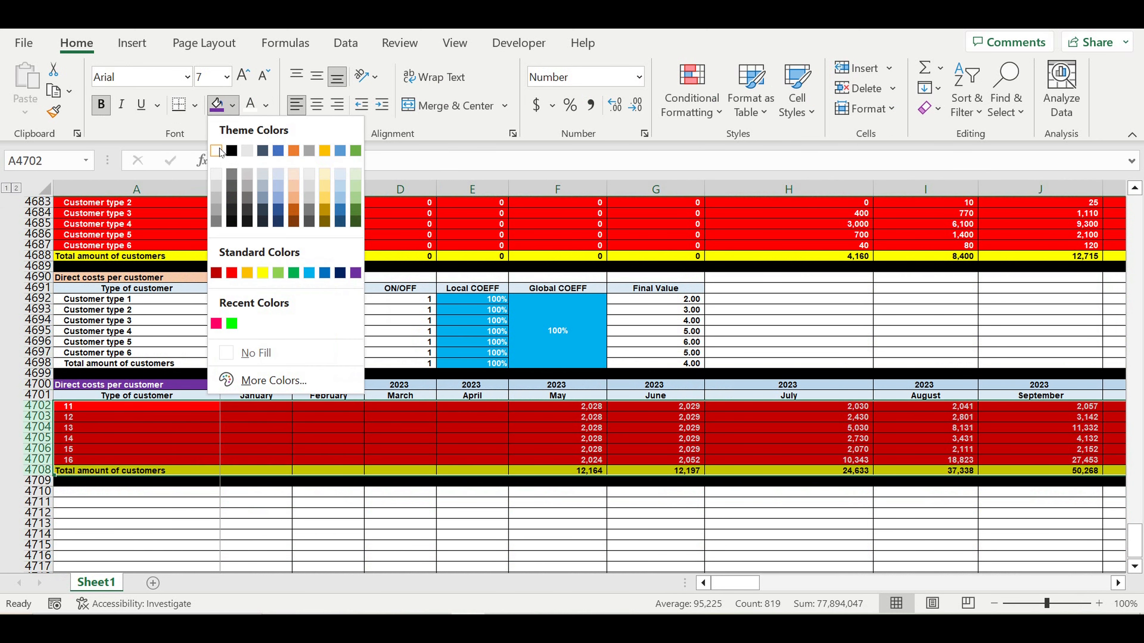
left_click(222, 150)
left_click(266, 105)
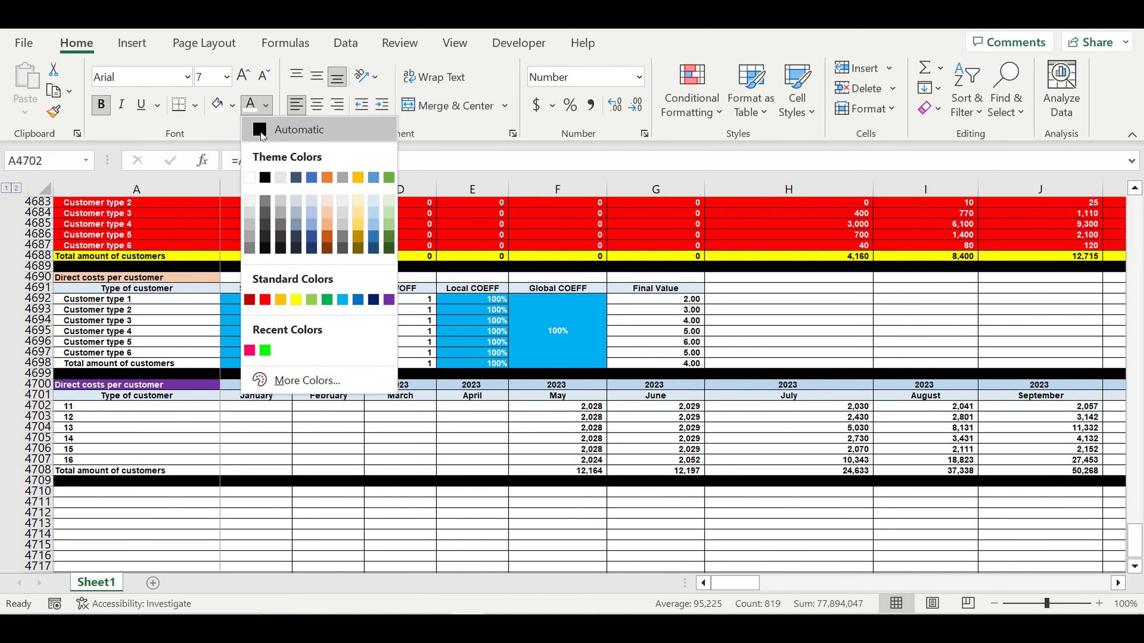
left_click(262, 127)
- Replace the old row labels with =A4692 in A4702, filled down through the total row
left_click_drag(199, 408, 204, 475)
key("Delete")
left_click(298, 407)
left_click(198, 407)
type("=")
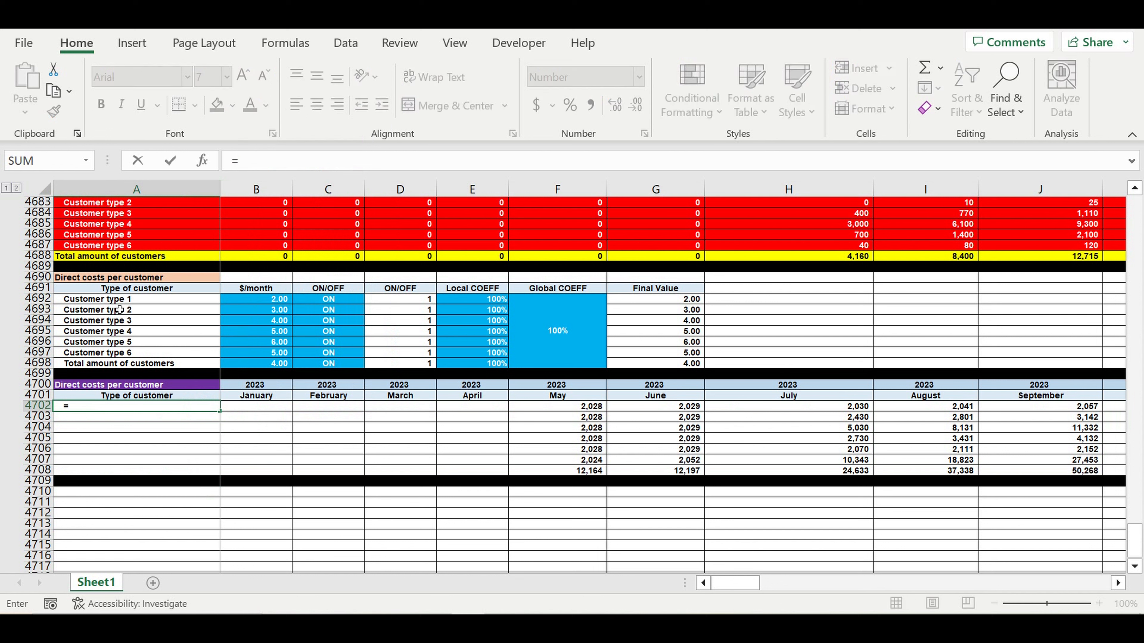
left_click(119, 299)
key("Return")
left_click(171, 408)
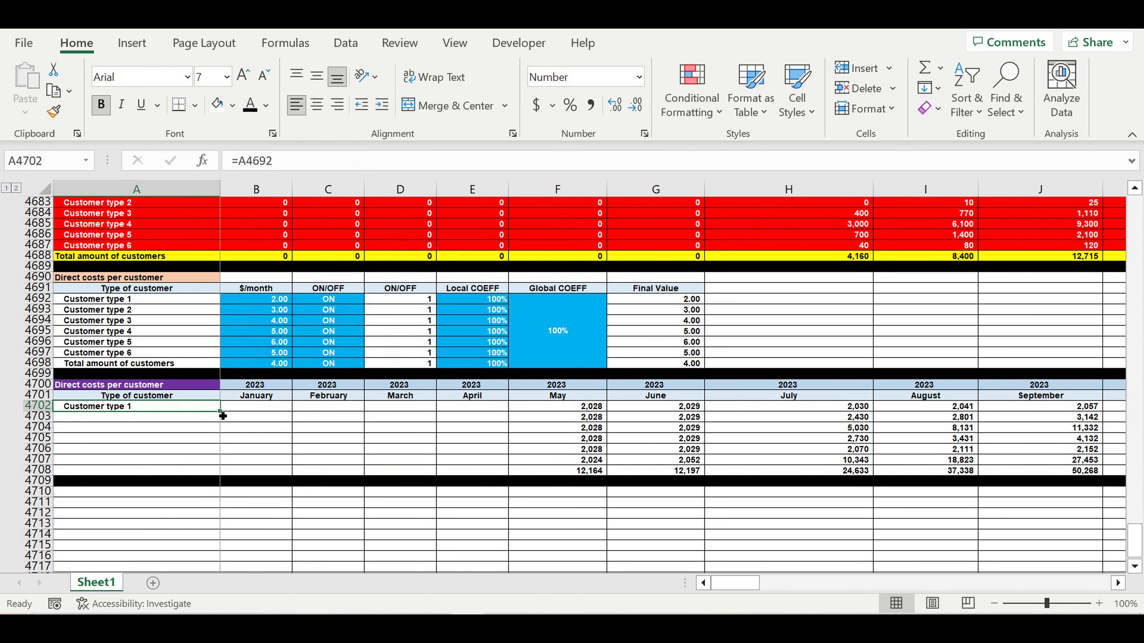
left_click_drag(223, 415, 216, 474)
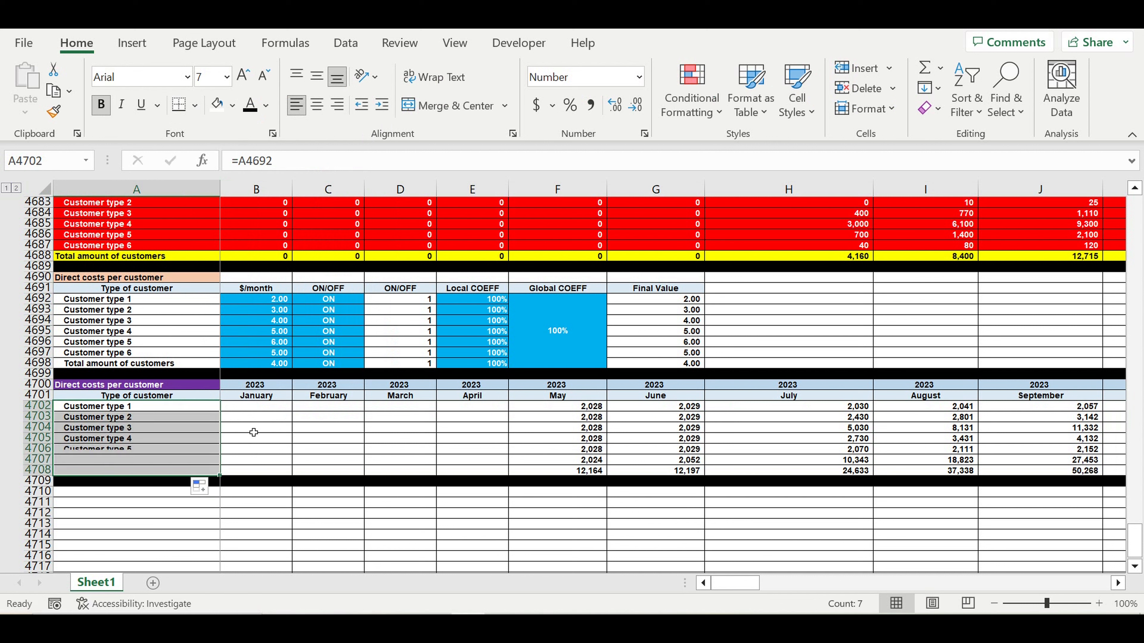
- Enter =$G4692*B4682 in B4702 for January's Customer type 1 direct cost
left_click(272, 412)
type("=")
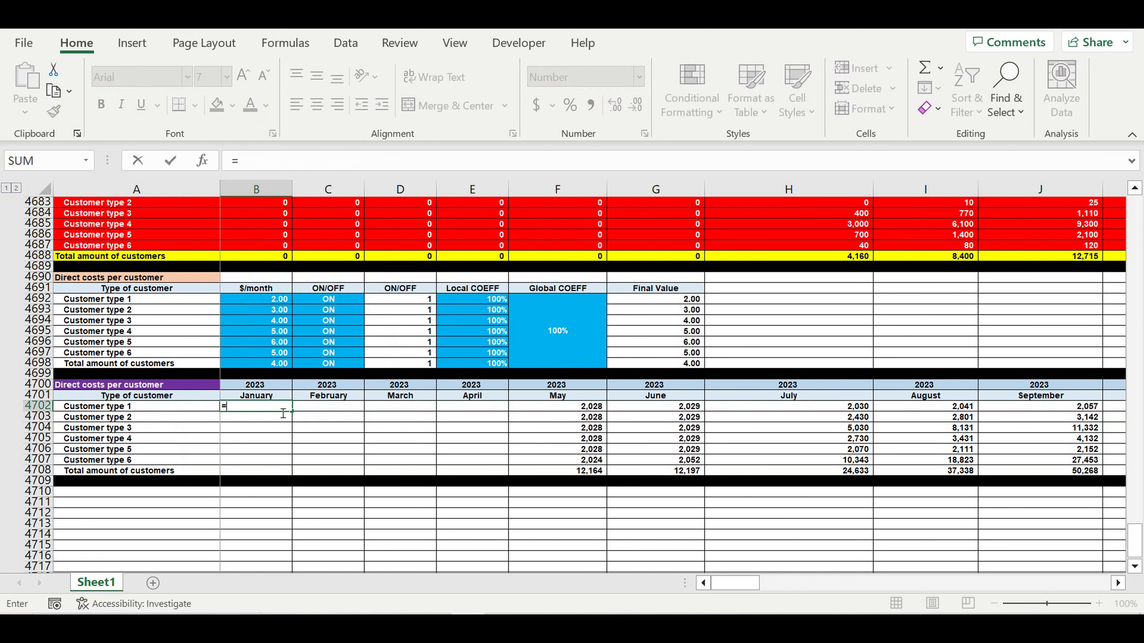
left_click(659, 301)
left_click(245, 167)
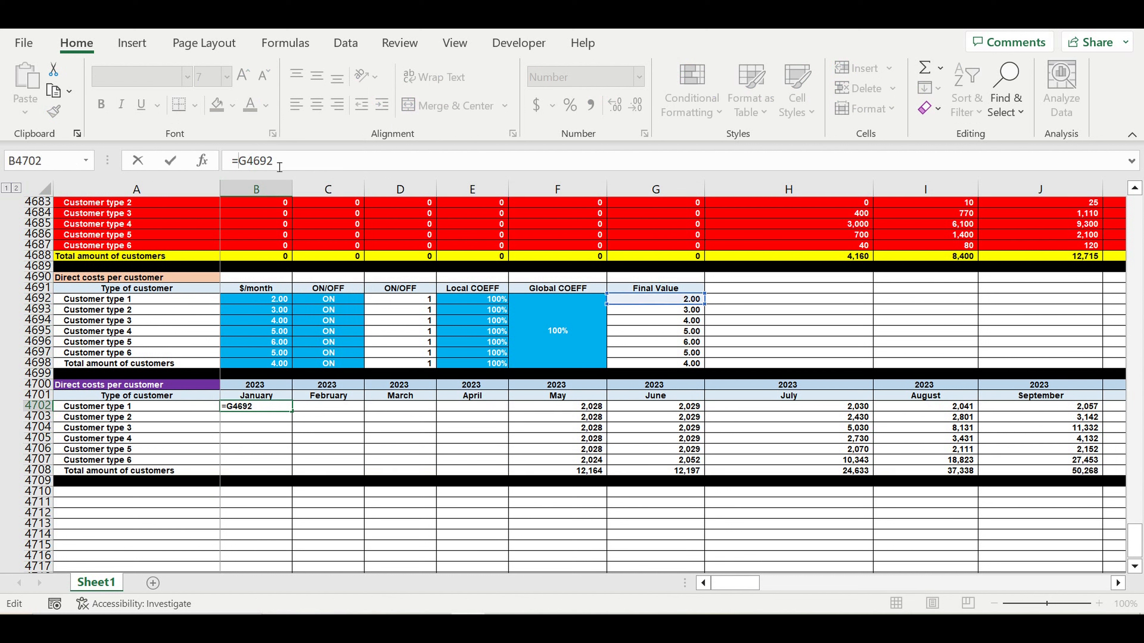
type("$")
left_click(334, 168)
type("*")
scroll(450, 315, "up", 2)
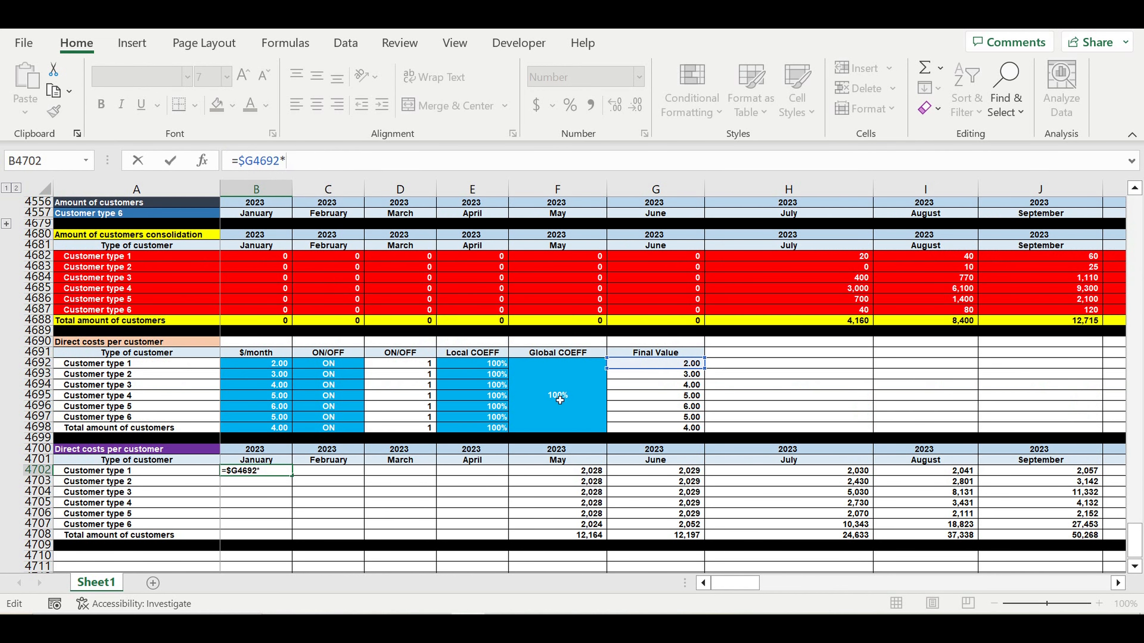
scroll(560, 400, "up", 2)
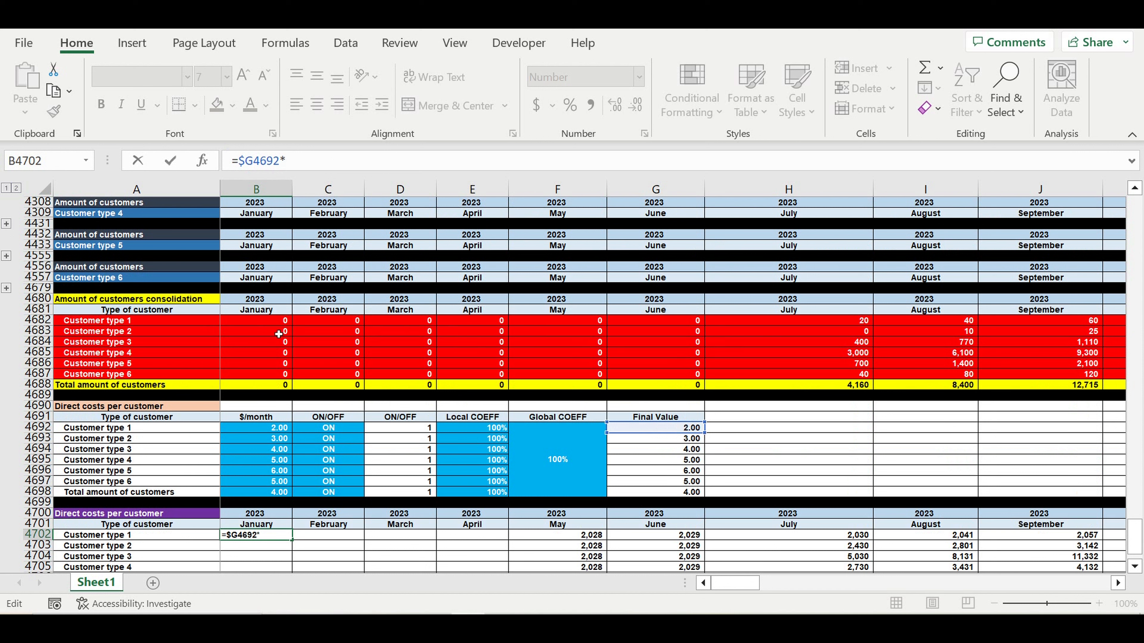
left_click(248, 323)
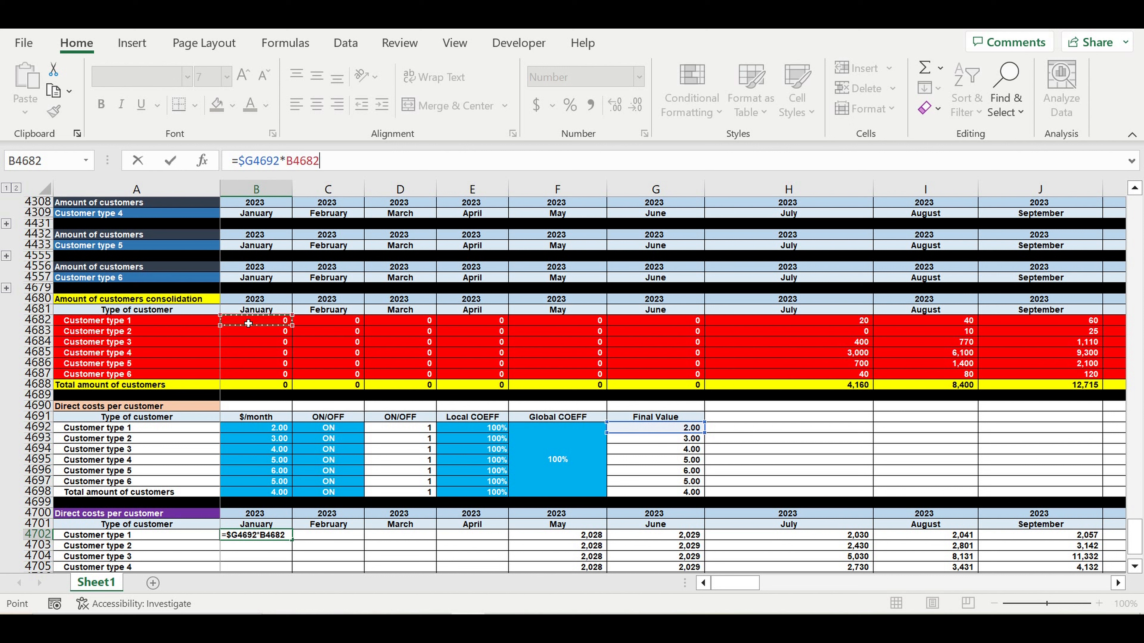
key("Return")
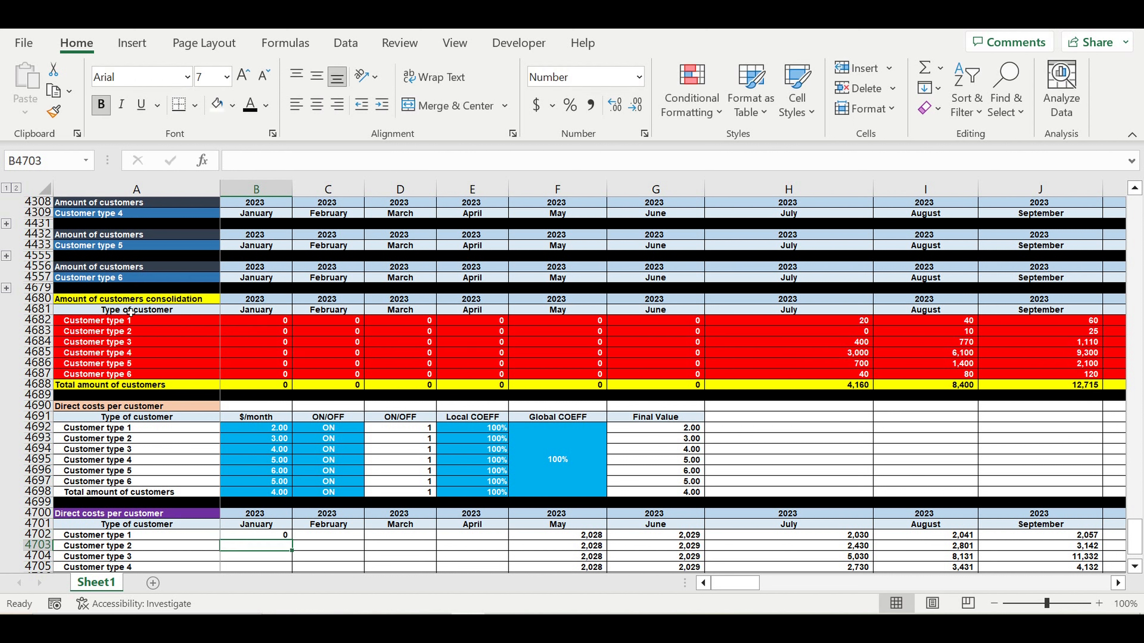
- Recolour consolidation rows 4682–4687 from red to light green with black text
left_click_drag(38, 320, 43, 382)
left_click(232, 105)
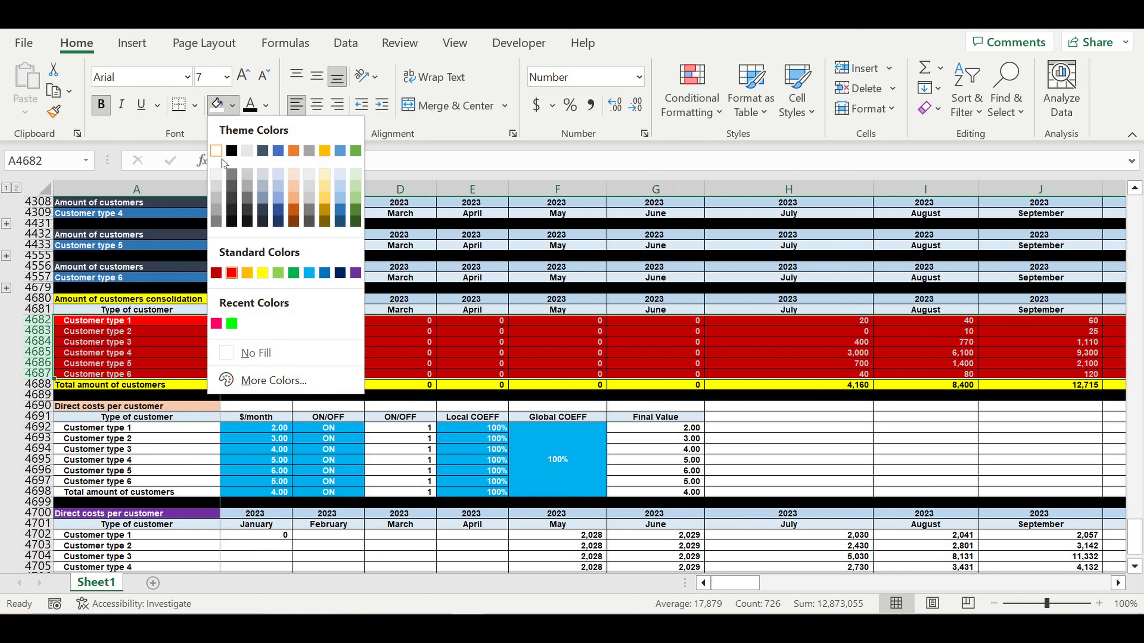
left_click(220, 156)
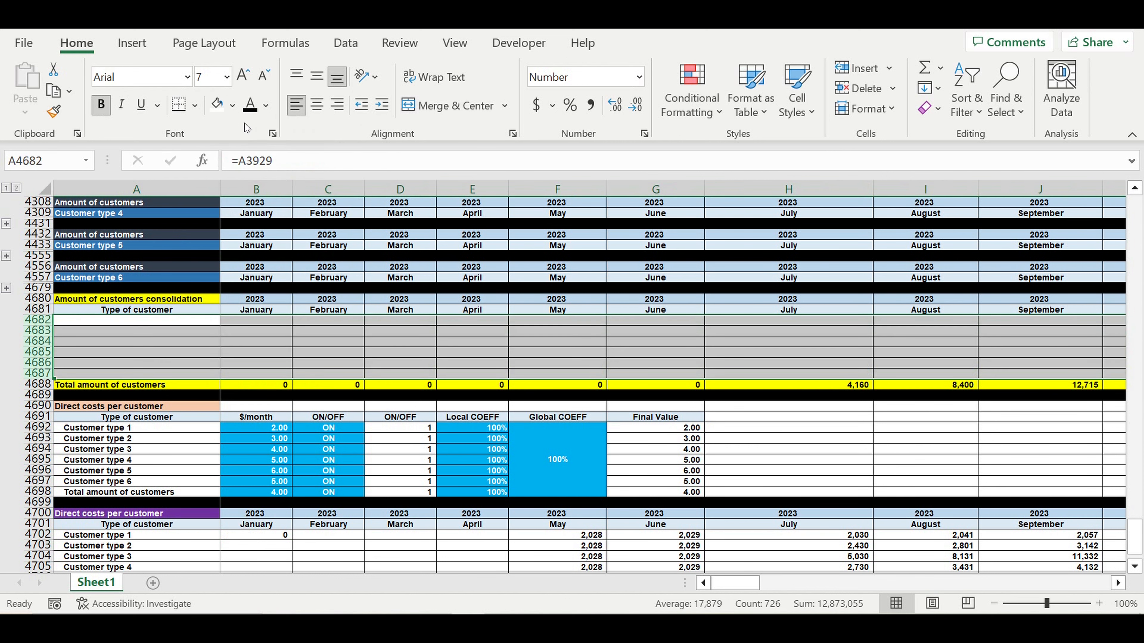
left_click(253, 106)
left_click(233, 106)
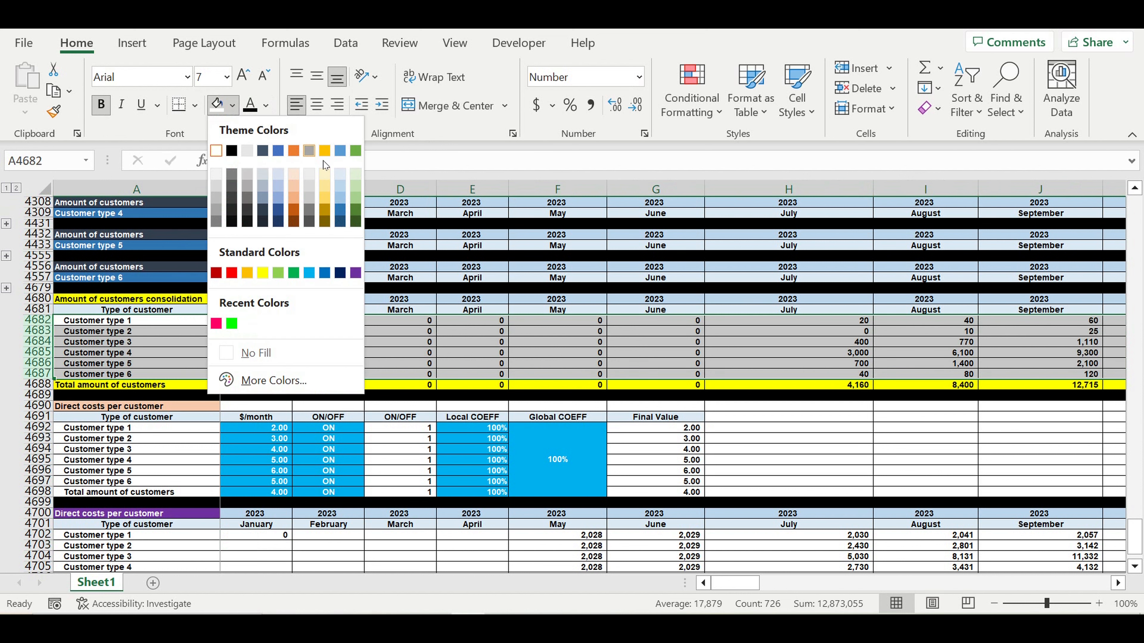
left_click(359, 187)
left_click(518, 288)
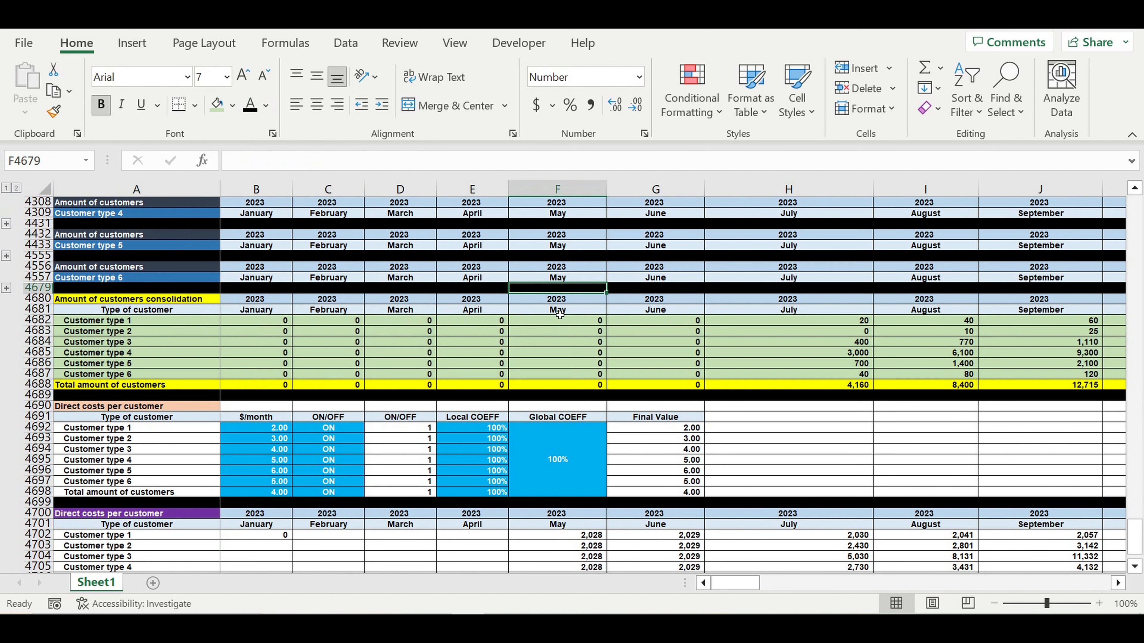
left_click(568, 335)
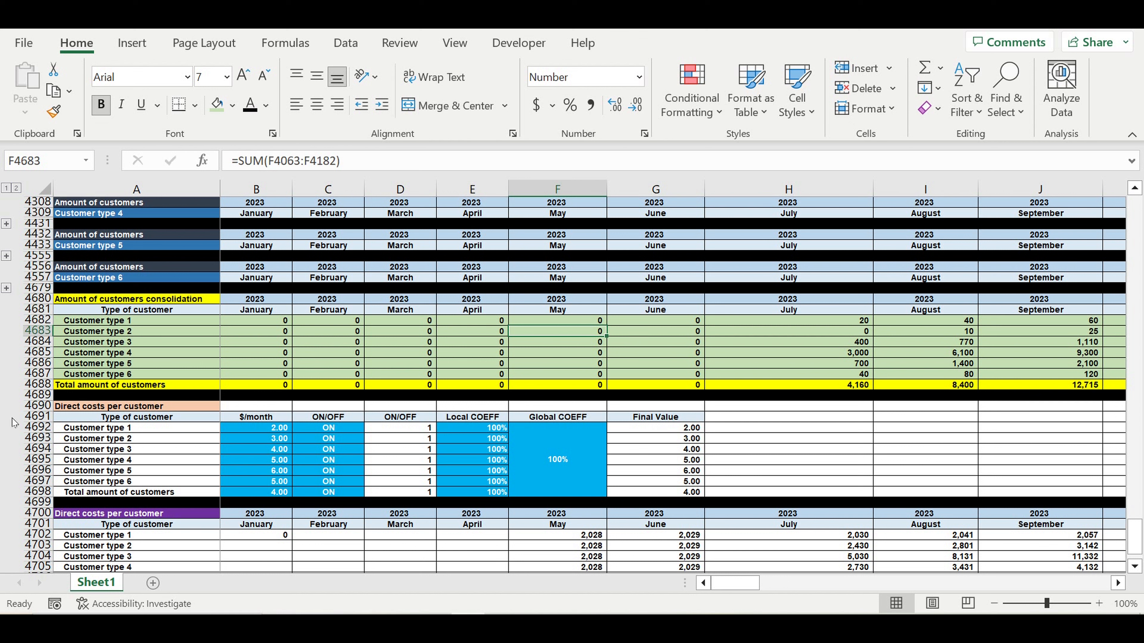
- Fill the Total amount of customers row 4688 green
left_click(39, 384)
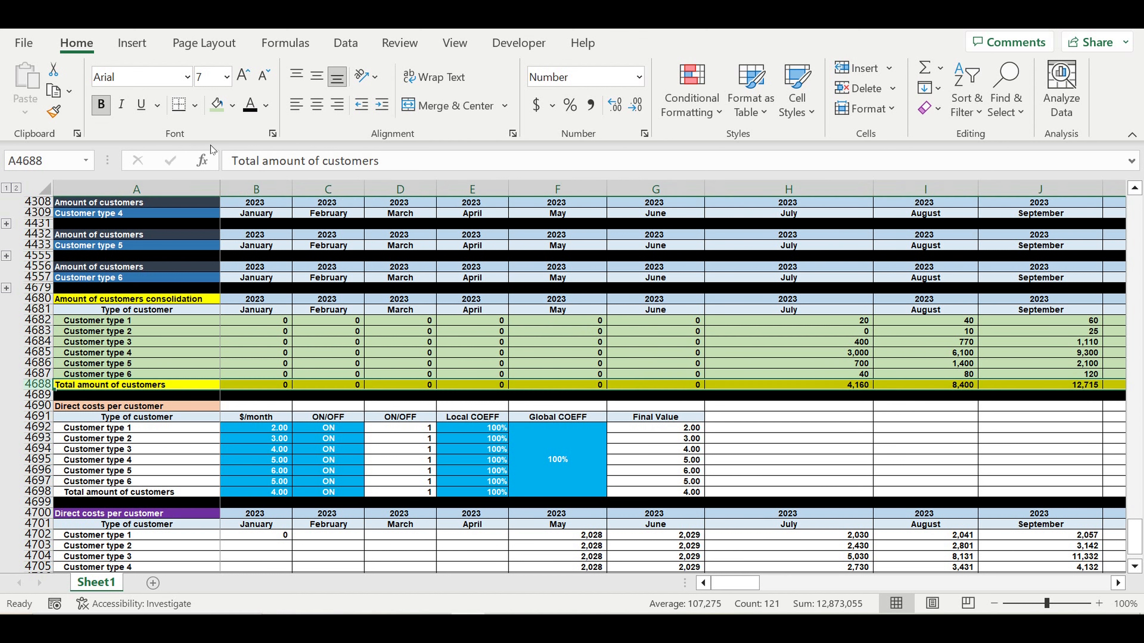
left_click(233, 105)
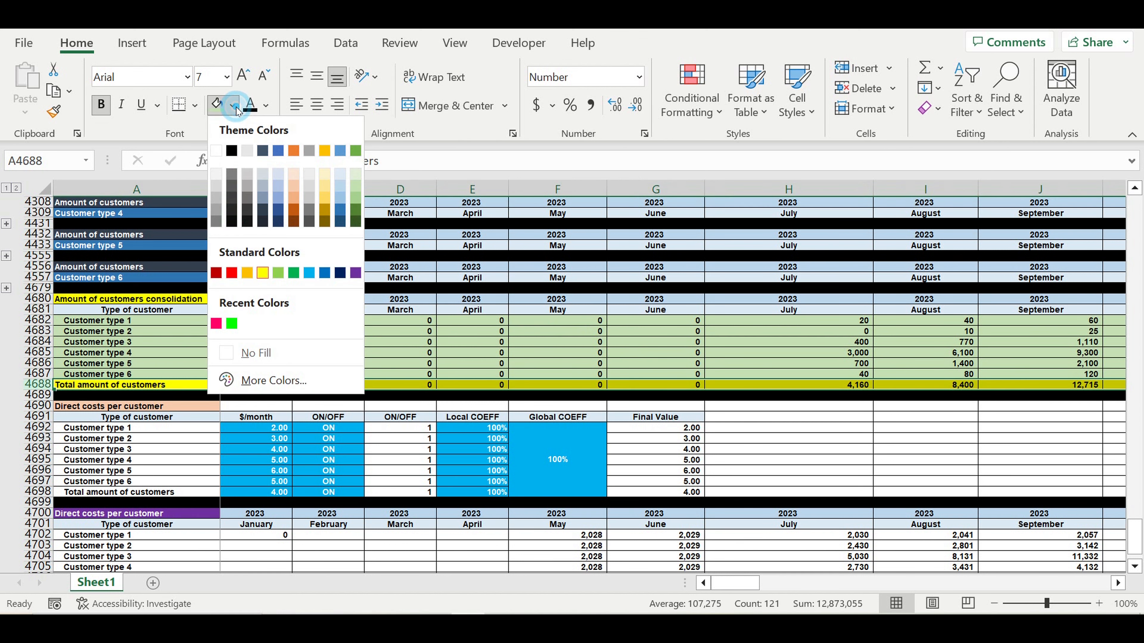
left_click(354, 199)
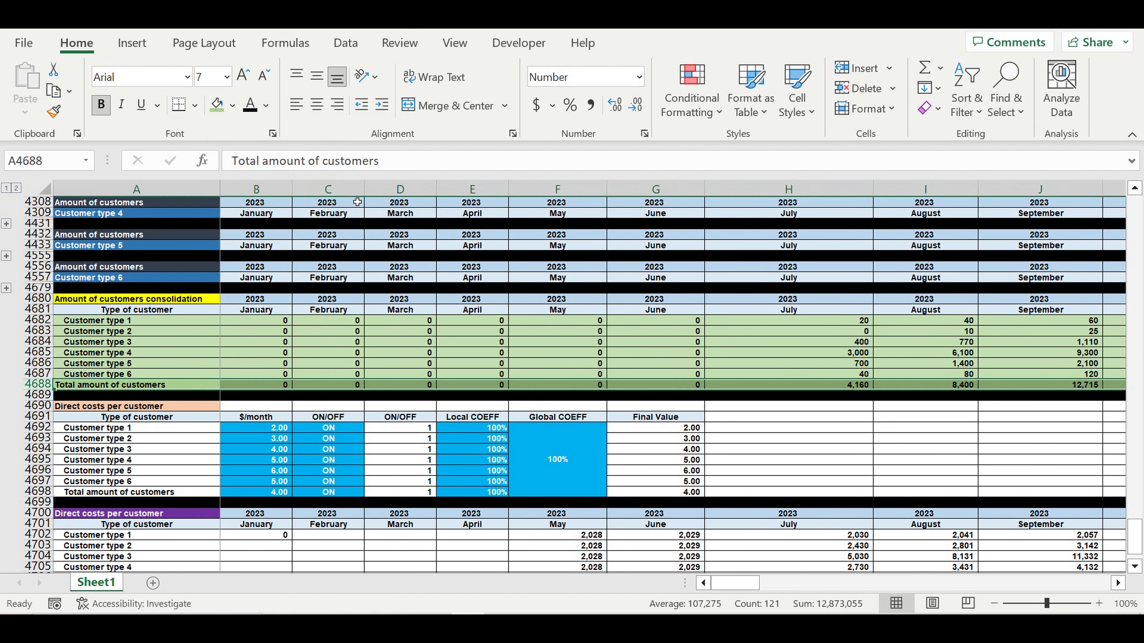
left_click(497, 374)
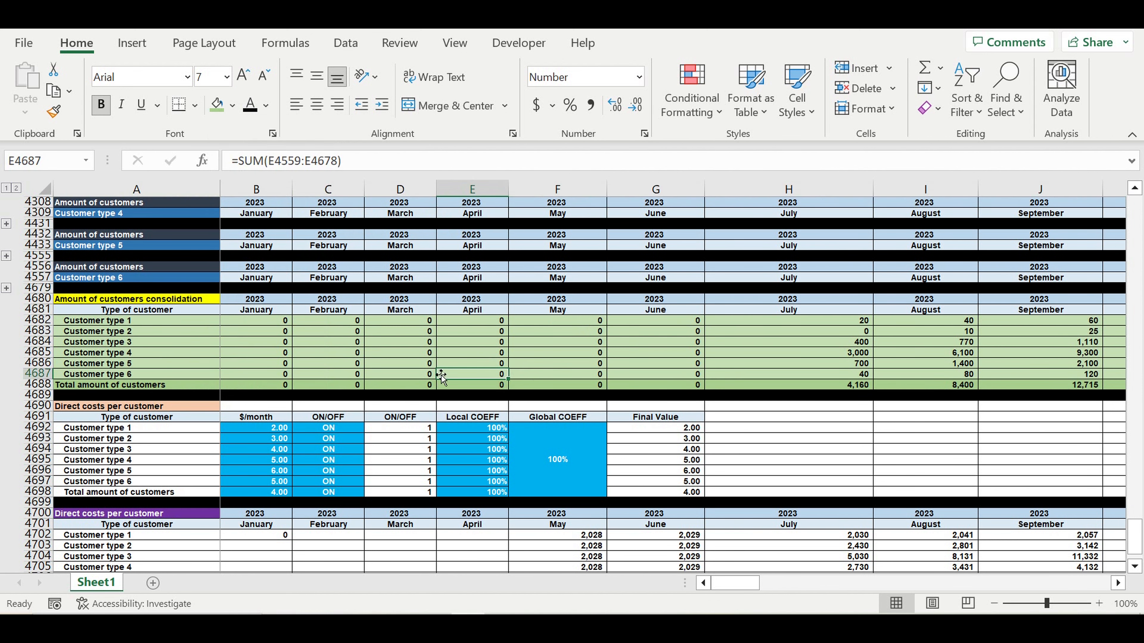
left_click(421, 374)
scroll(435, 393, "down", 3)
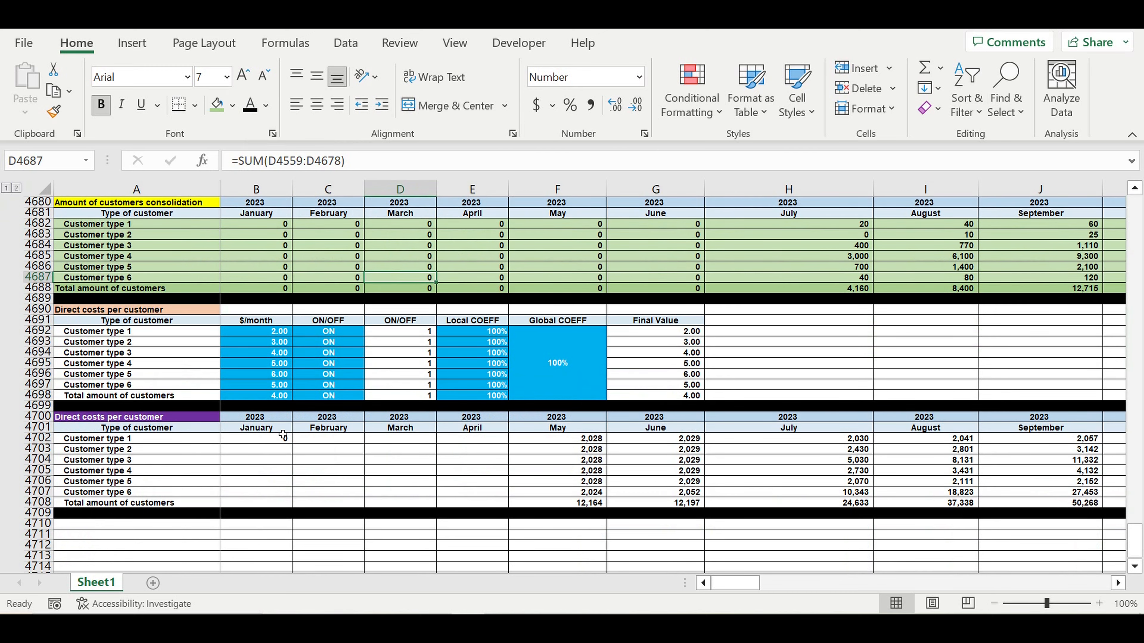
left_click(274, 438)
- Copy the direct cost formula across every customer row and month of the grid
left_click(289, 160)
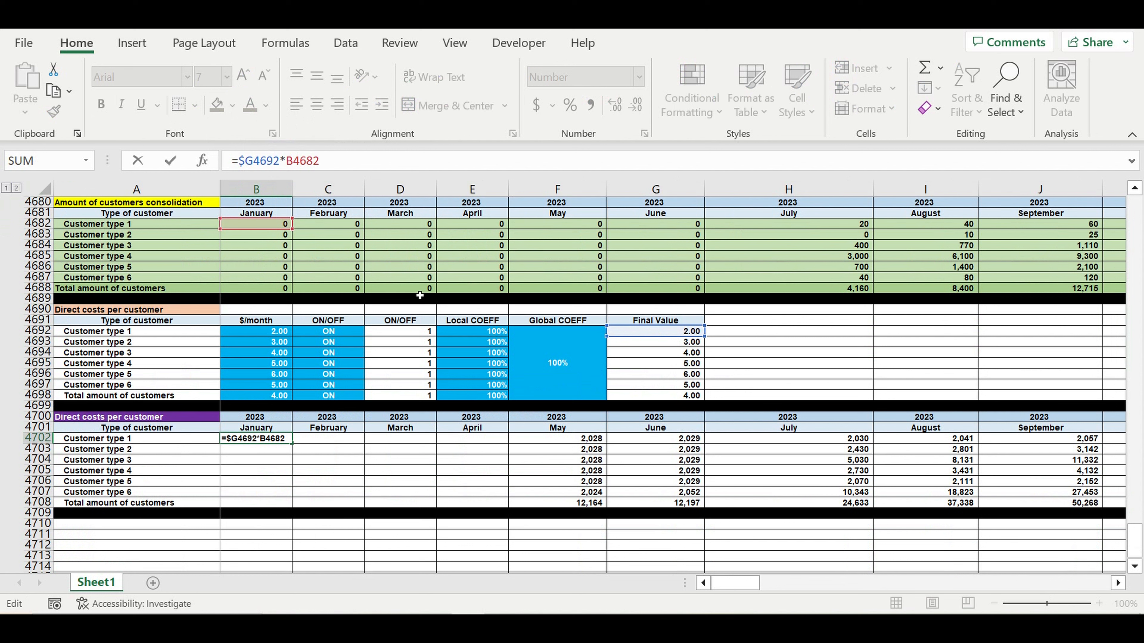
key("Return")
left_click(268, 437)
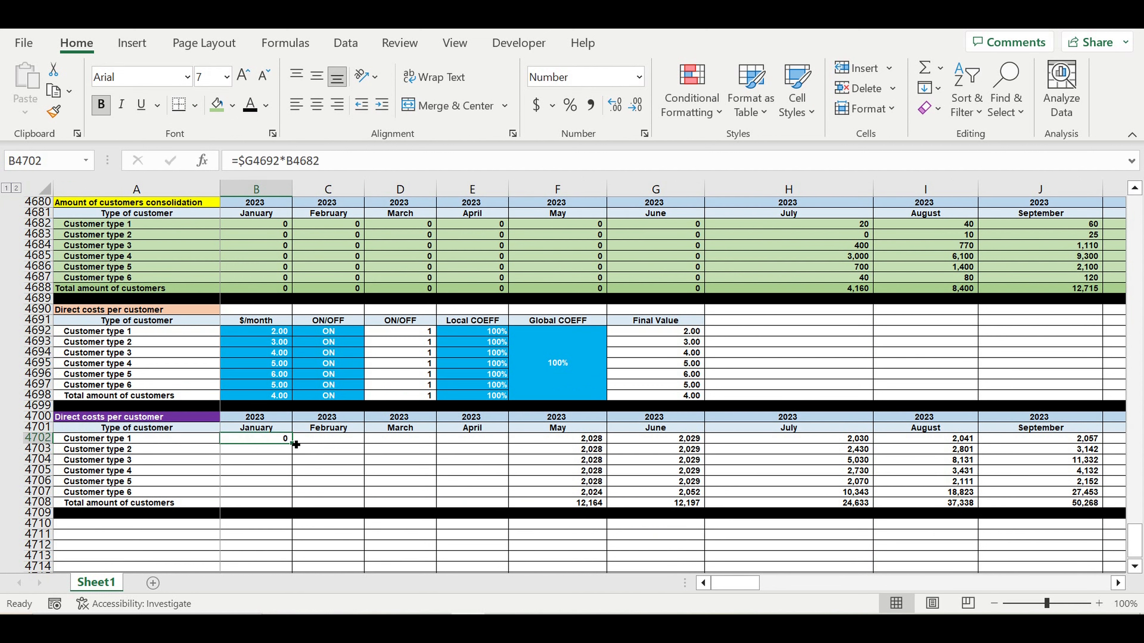
left_click_drag(295, 444, 298, 509)
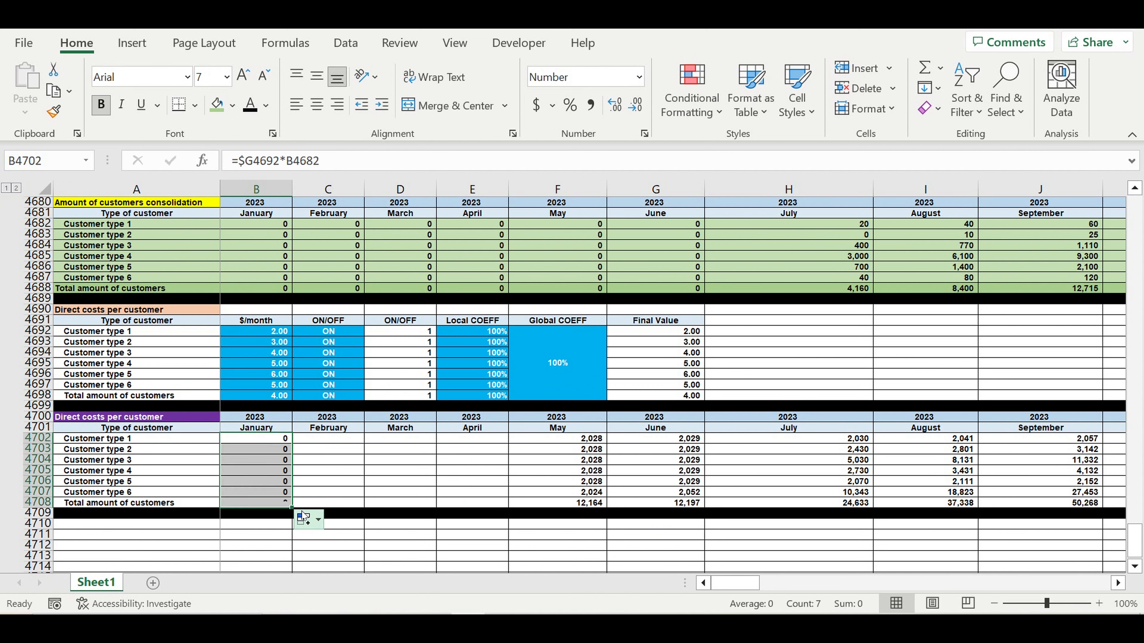
left_click_drag(1122, 501, 1077, 441)
left_click(1066, 465)
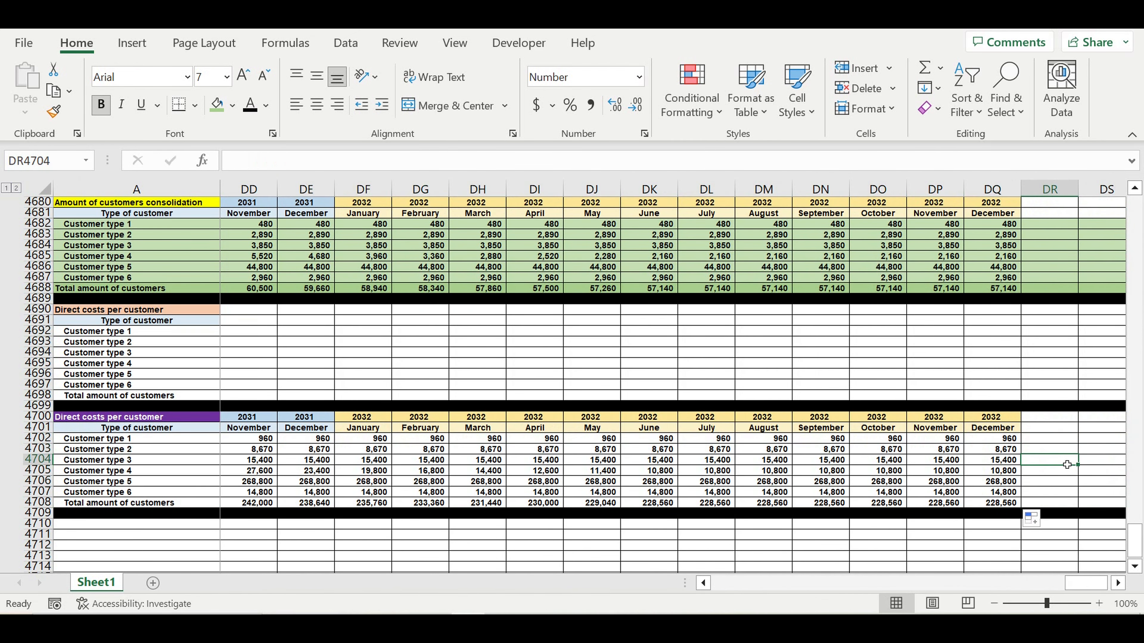
left_click_drag(1085, 583, 734, 583)
left_click(399, 470)
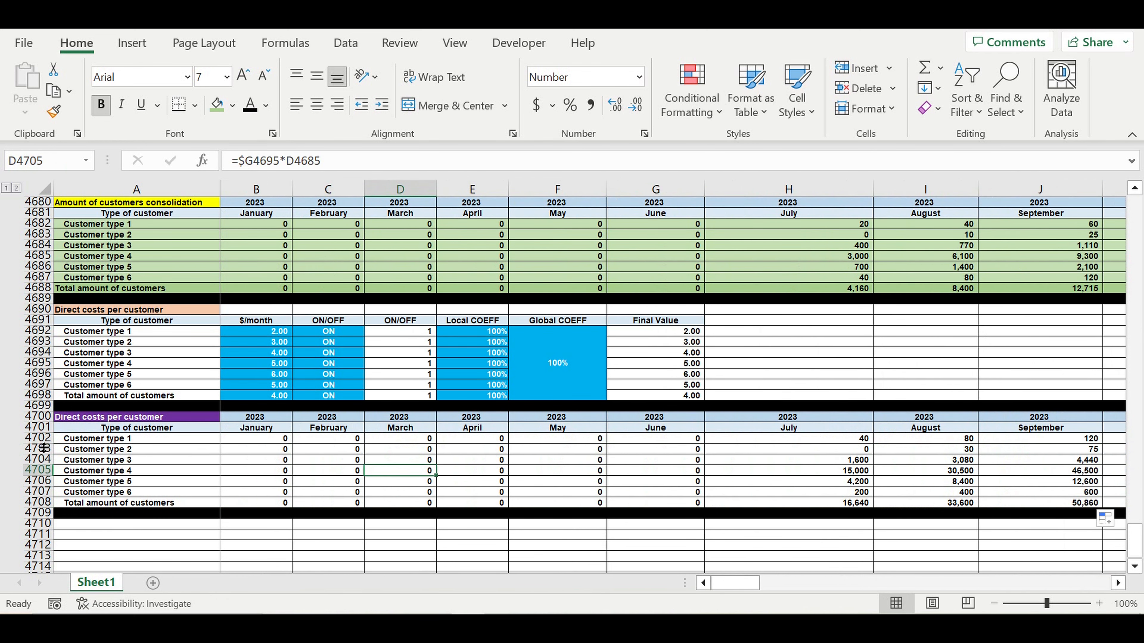
- Shade direct-cost rows 4702–4708 red with white text
left_click_drag(44, 438, 44, 503)
left_click(266, 106)
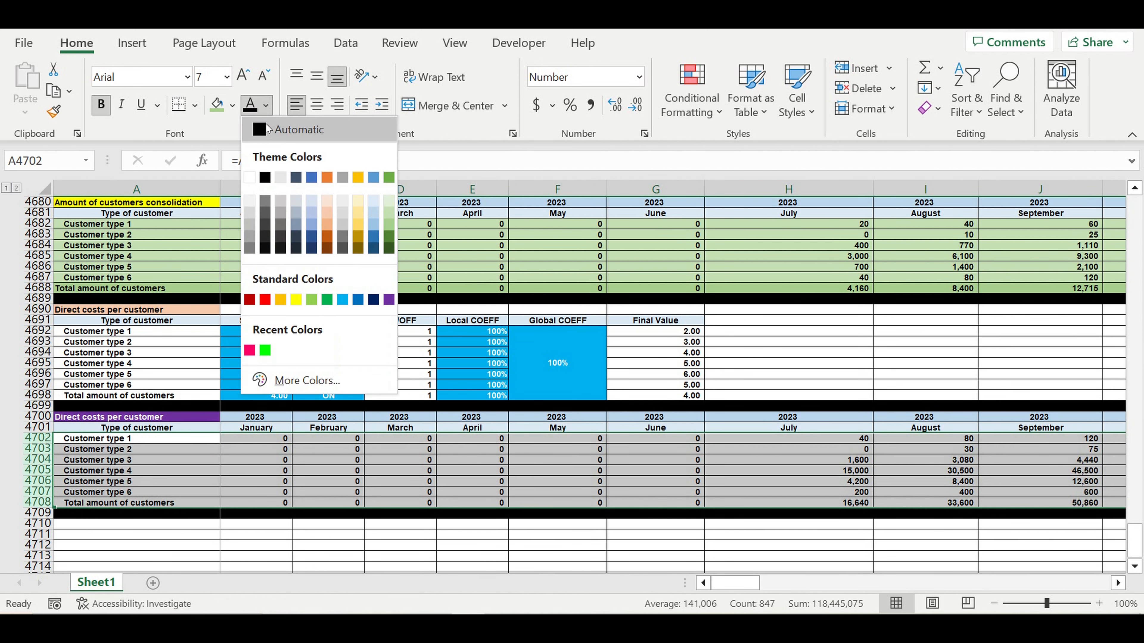
left_click(250, 178)
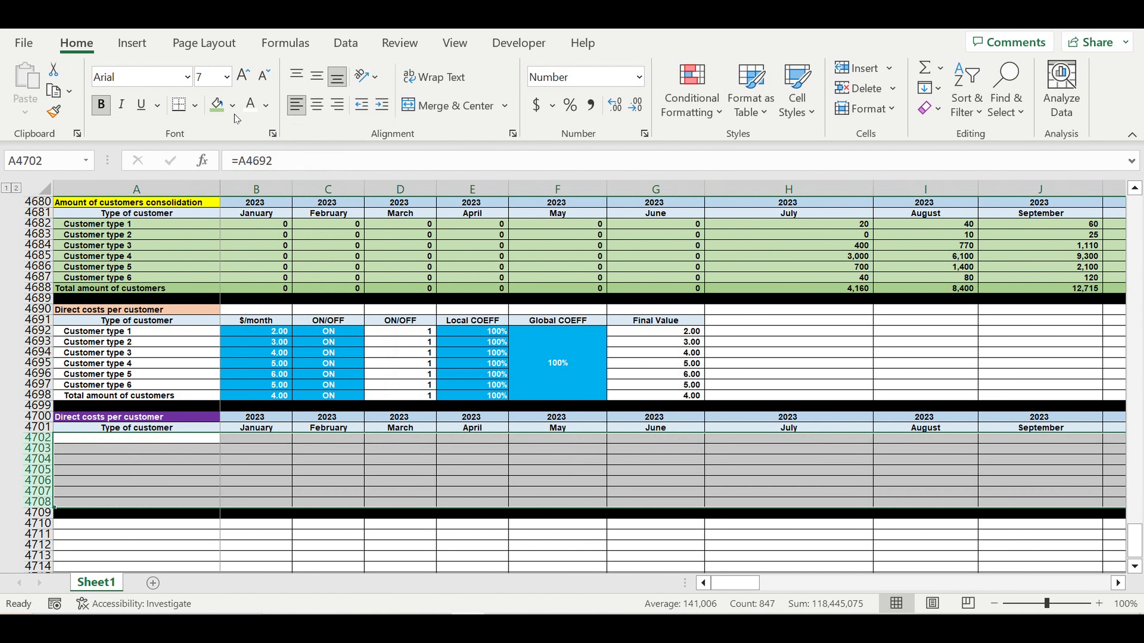
left_click(233, 105)
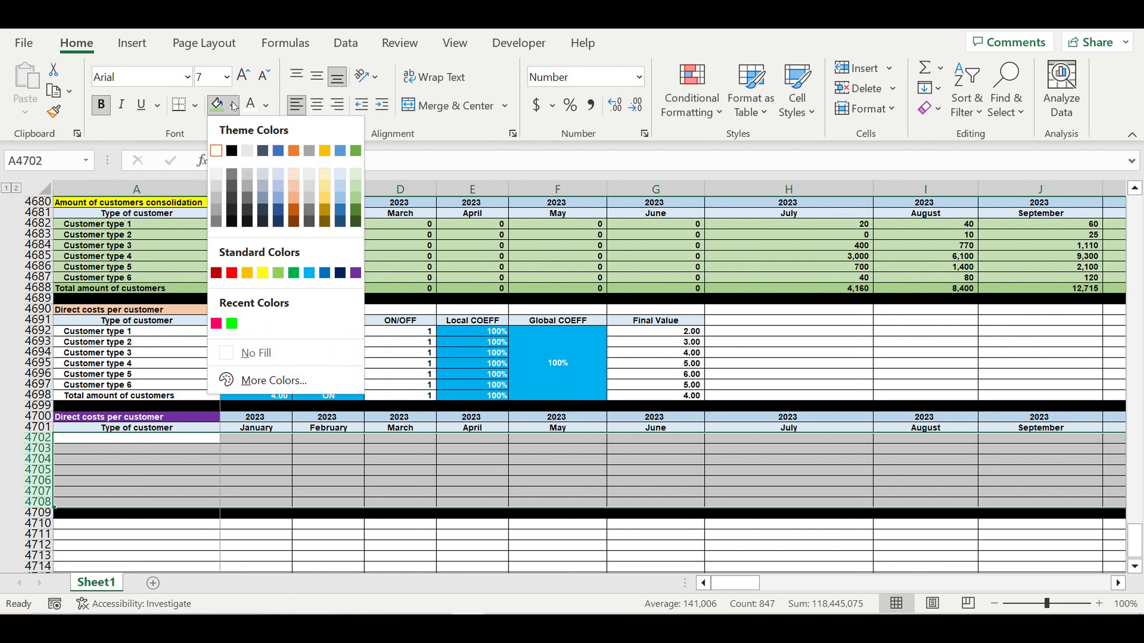
left_click(232, 273)
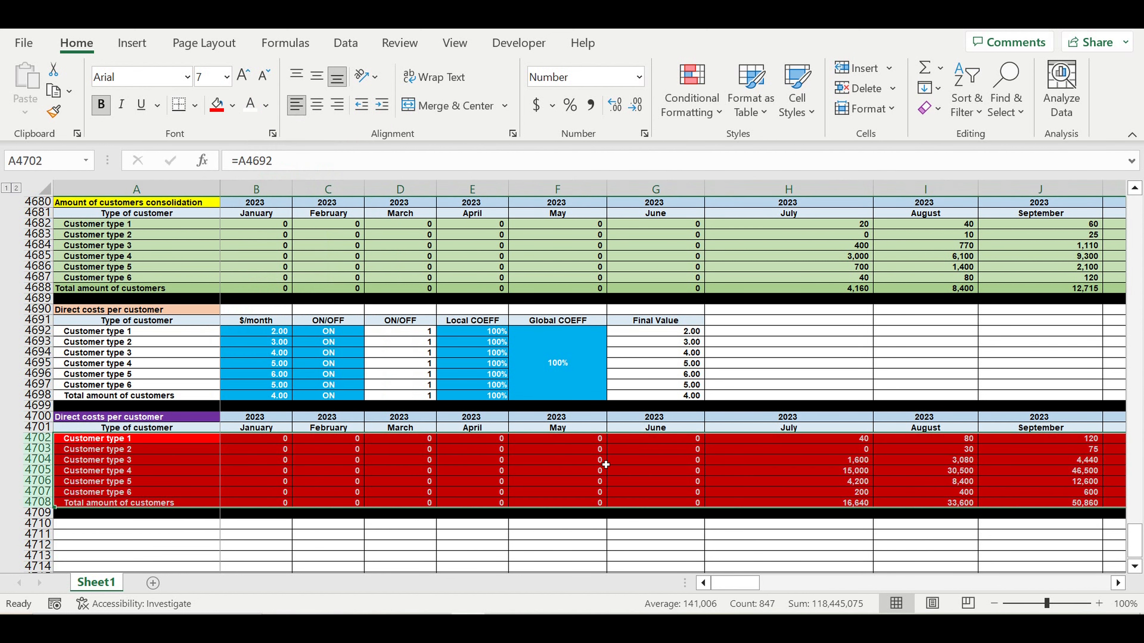
left_click(618, 473)
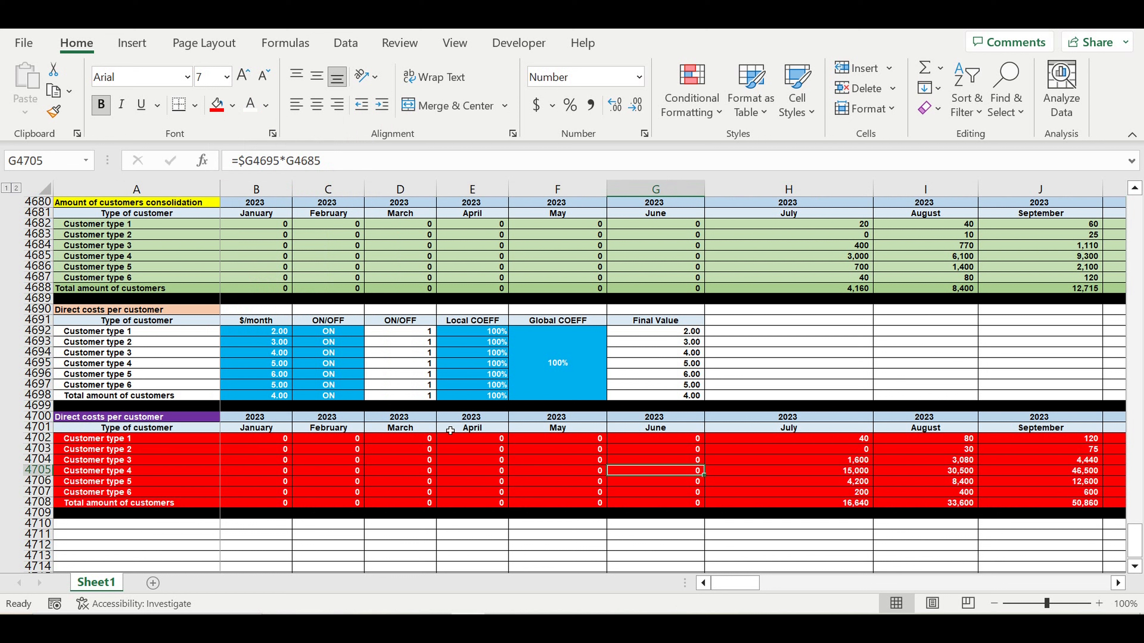
left_click(320, 332)
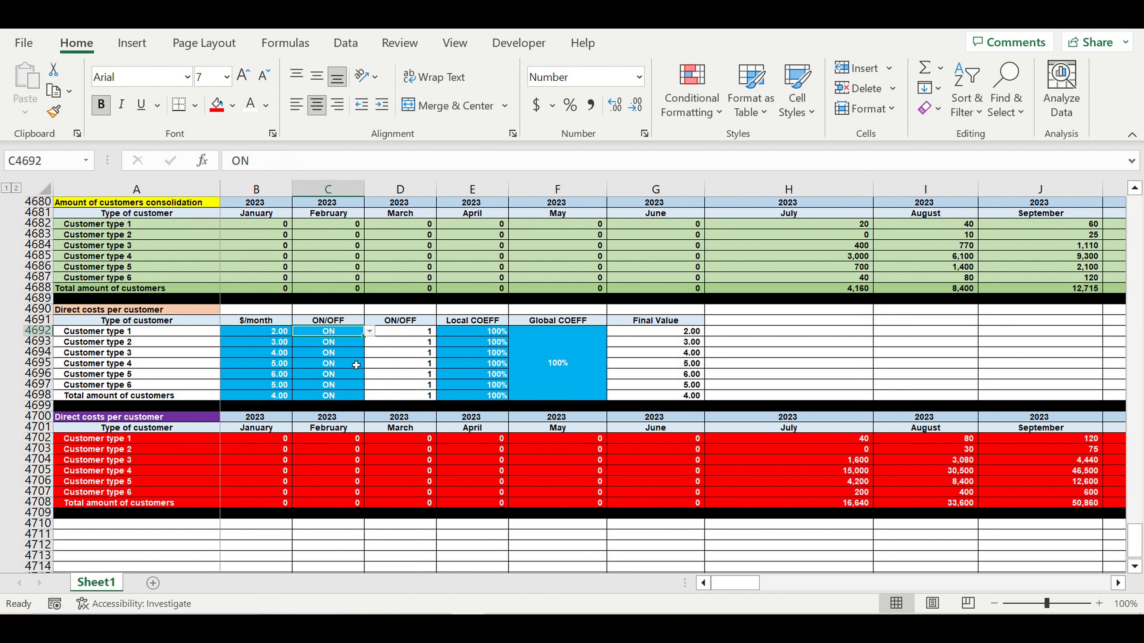
left_click(369, 332)
left_click(349, 353)
left_click_drag(368, 343, 365, 398)
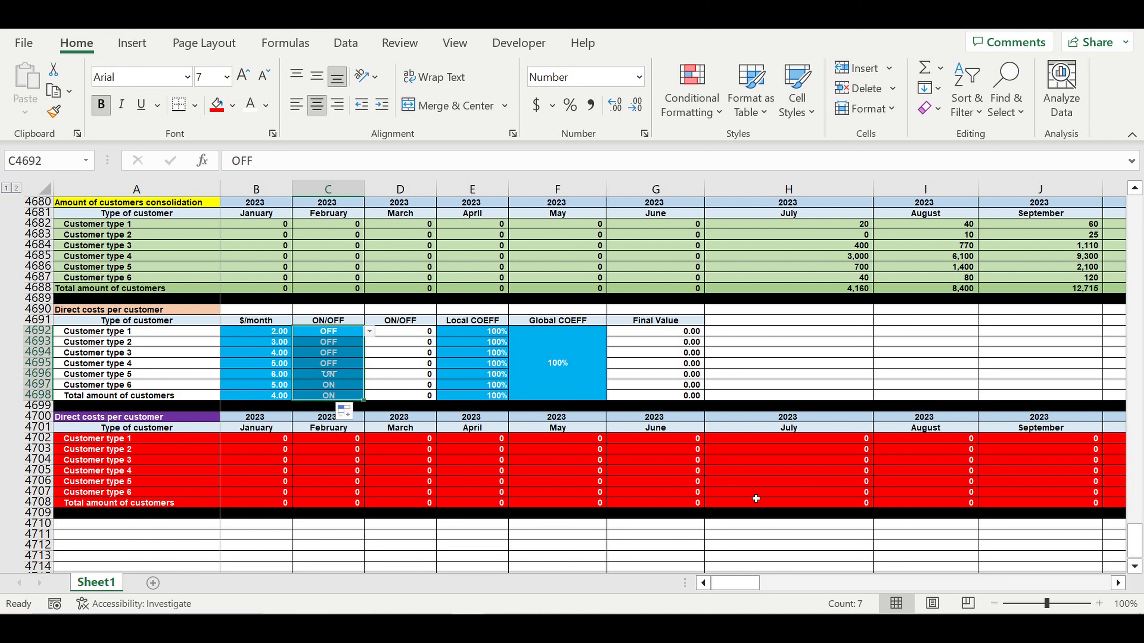
left_click_drag(855, 442, 850, 503)
left_click(343, 332)
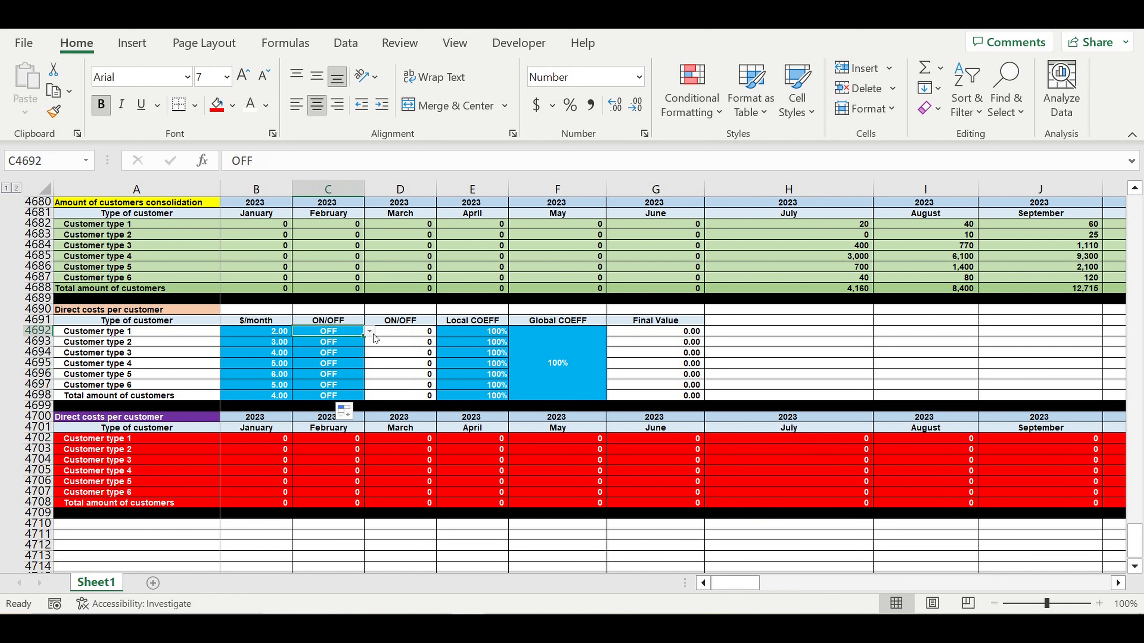
left_click(369, 331)
left_click(351, 342)
left_click(368, 333)
left_click(368, 334)
left_click_drag(368, 341, 368, 396)
left_click(398, 471)
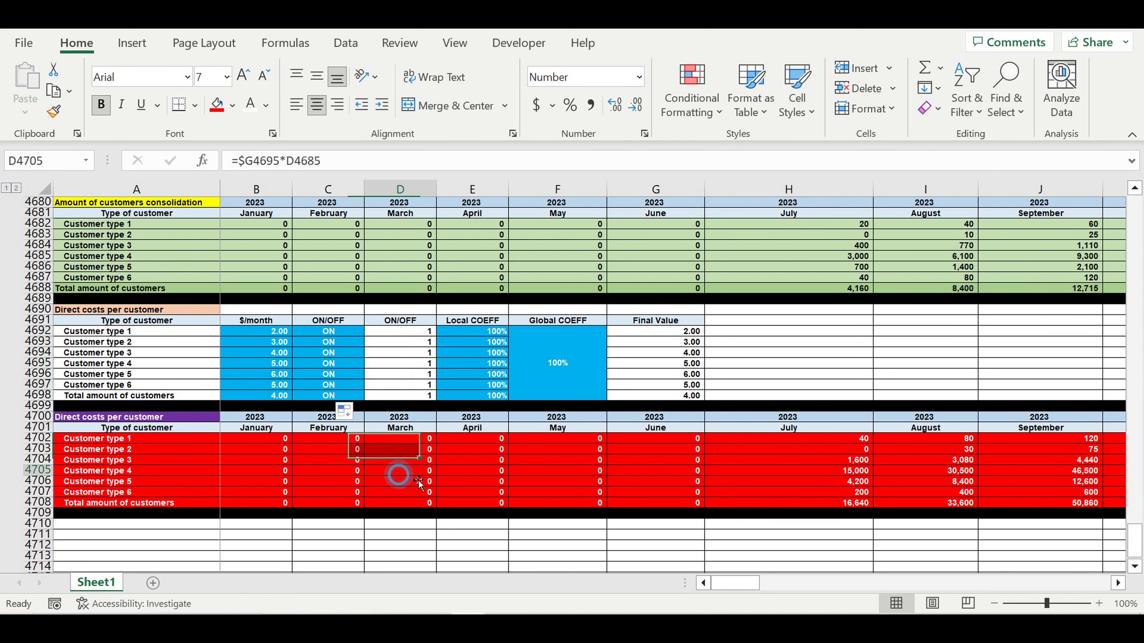
left_click_drag(1135, 541, 1108, 129)
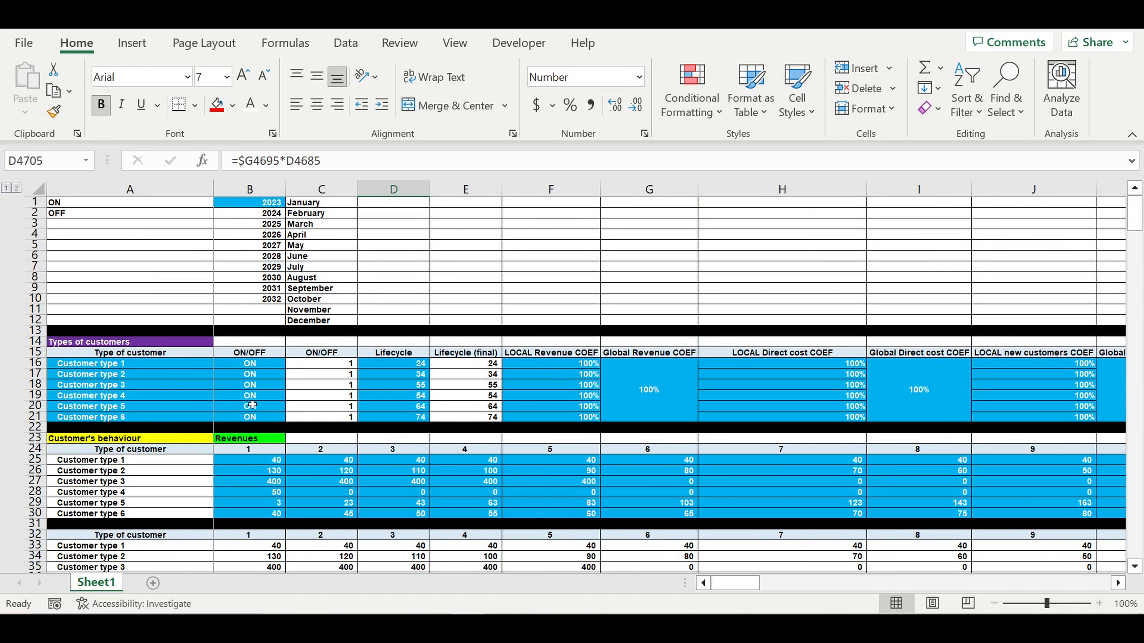
left_click(240, 398)
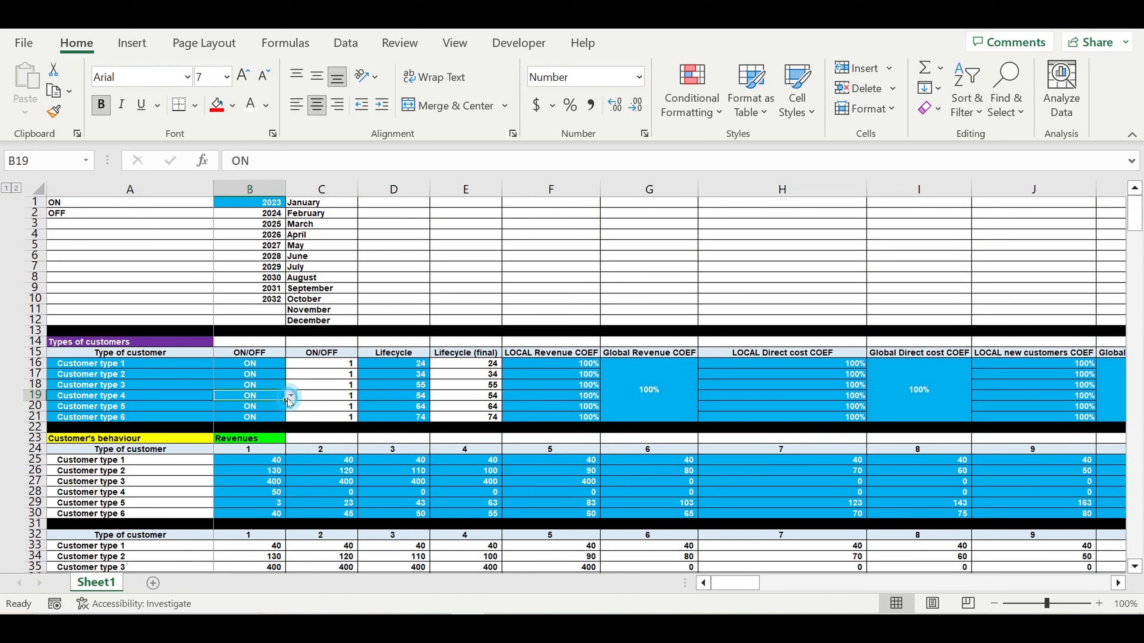
left_click(290, 396)
left_click(275, 421)
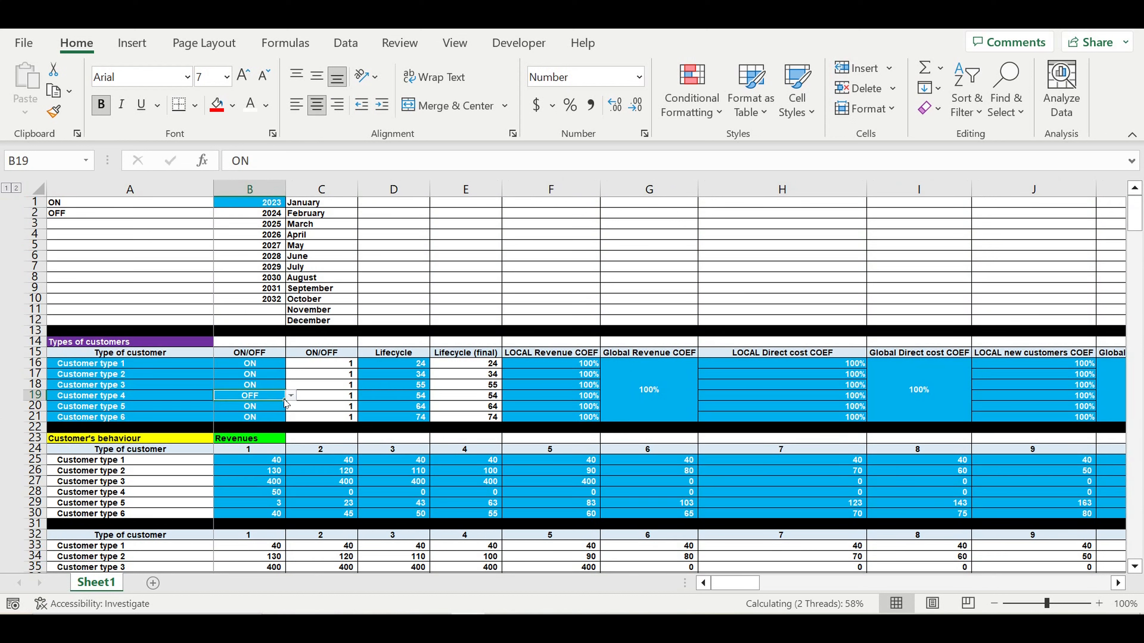
left_click_drag(288, 406, 377, 419)
left_click(377, 419)
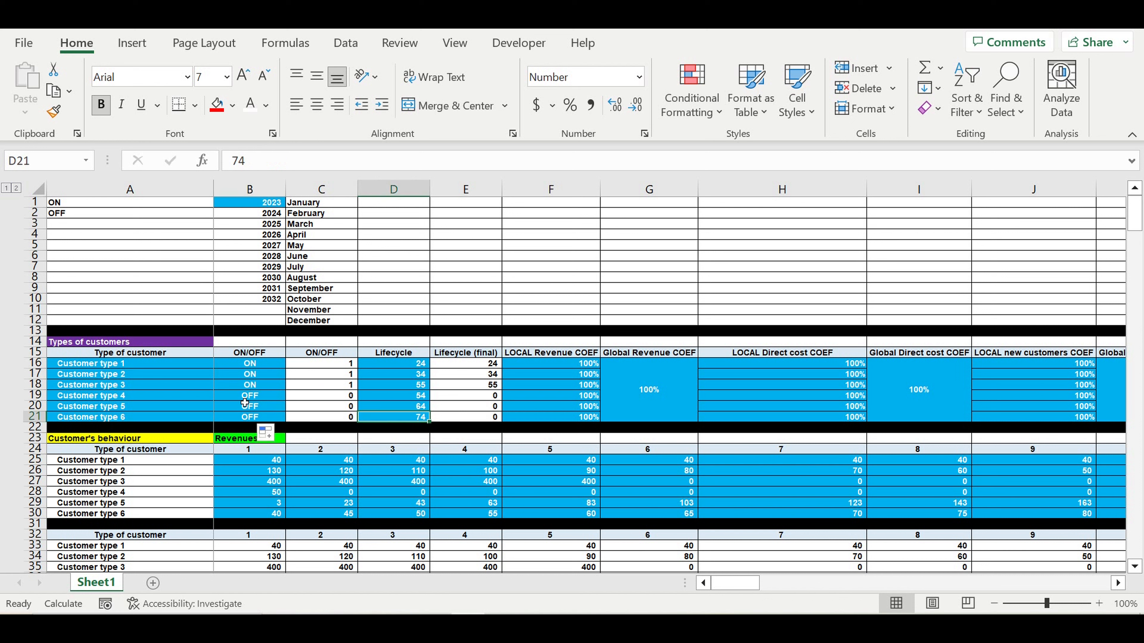
left_click_drag(246, 397, 243, 424)
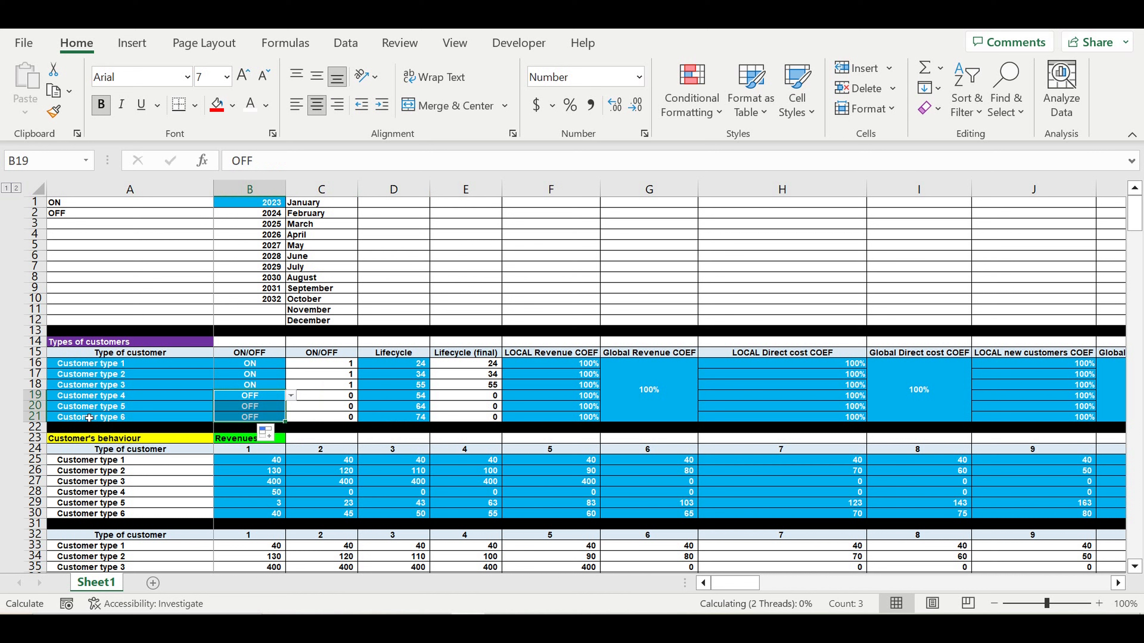
left_click_drag(1140, 205, 1135, 540)
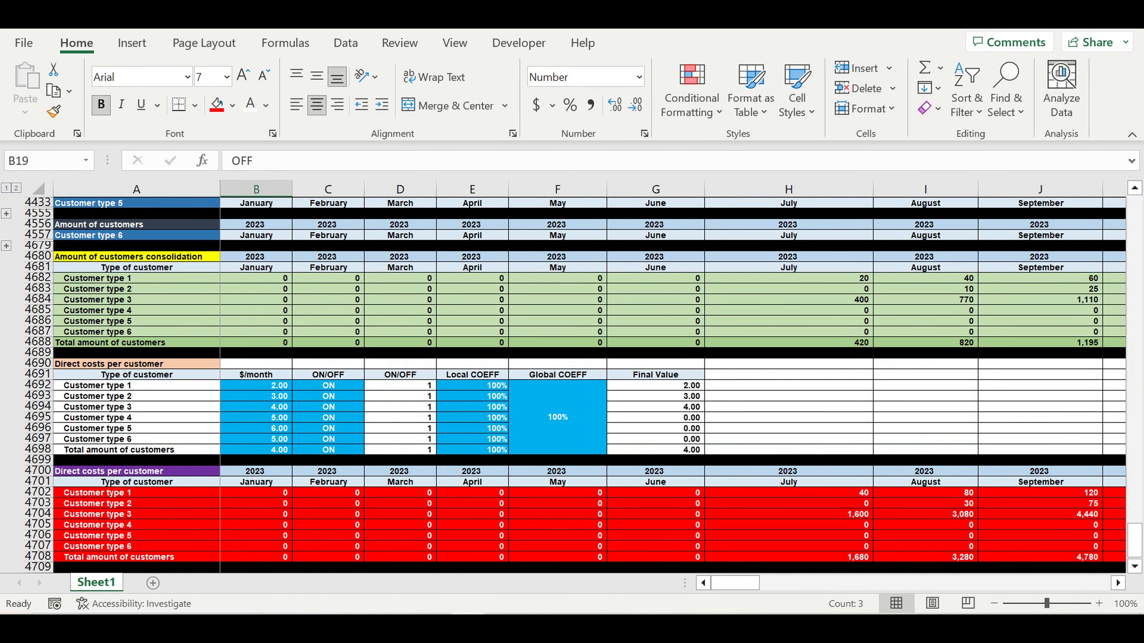
left_click(846, 541)
left_click_drag(856, 492, 854, 547)
left_click(854, 547)
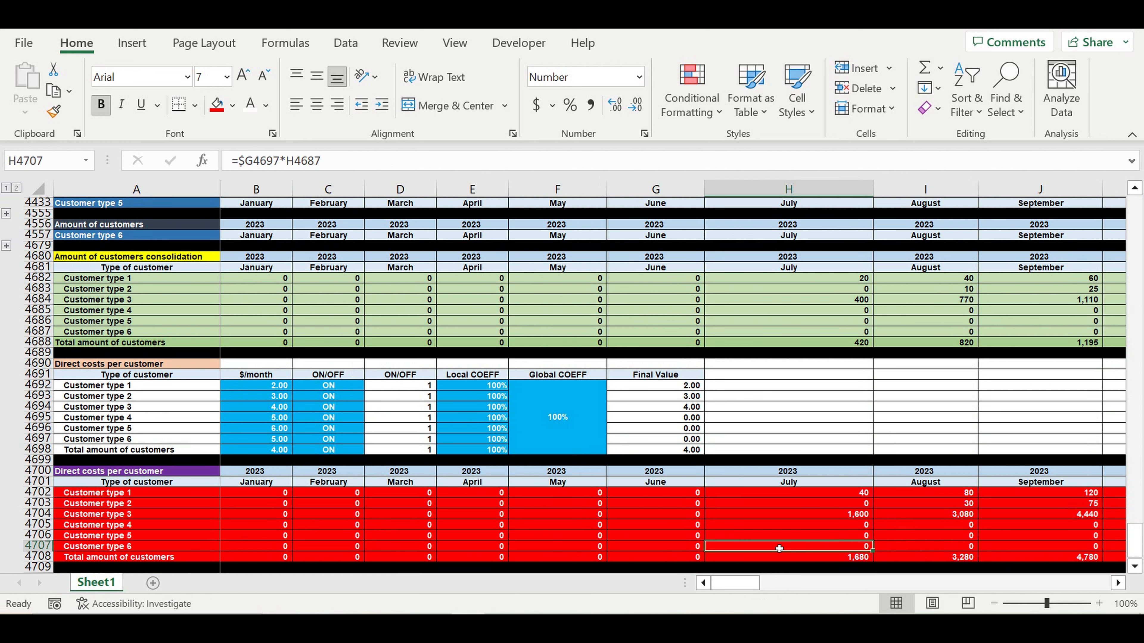
left_click_drag(1136, 540, 1121, 155)
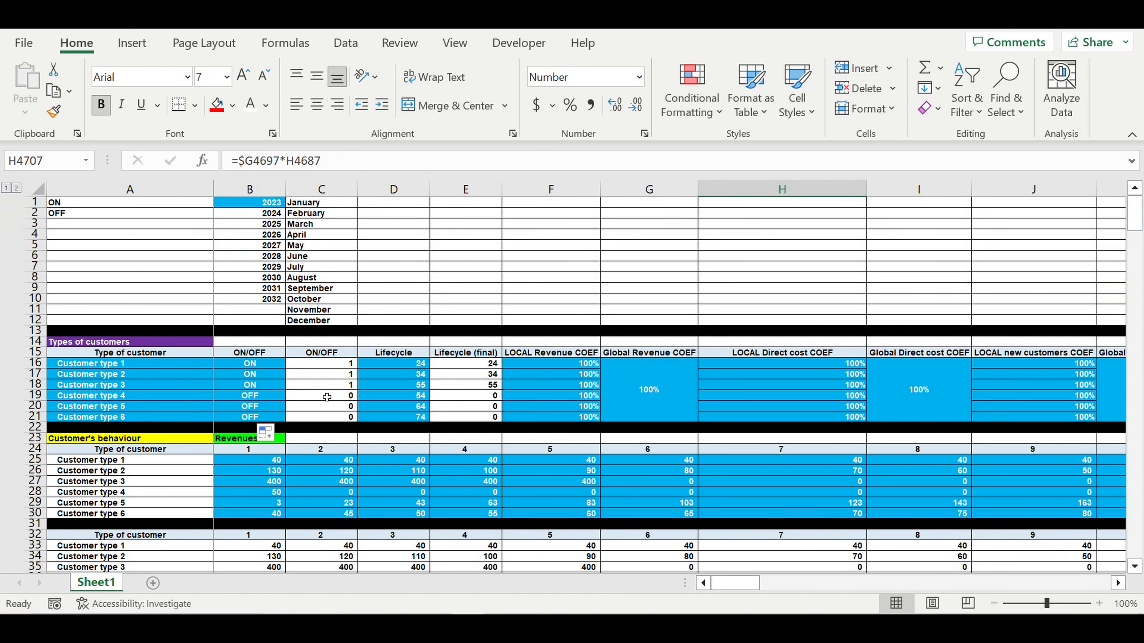
left_click(278, 387)
mouse_move(284, 390)
left_mouse_down()
mouse_move(303, 419)
mouse_move(376, 417)
left_mouse_up()
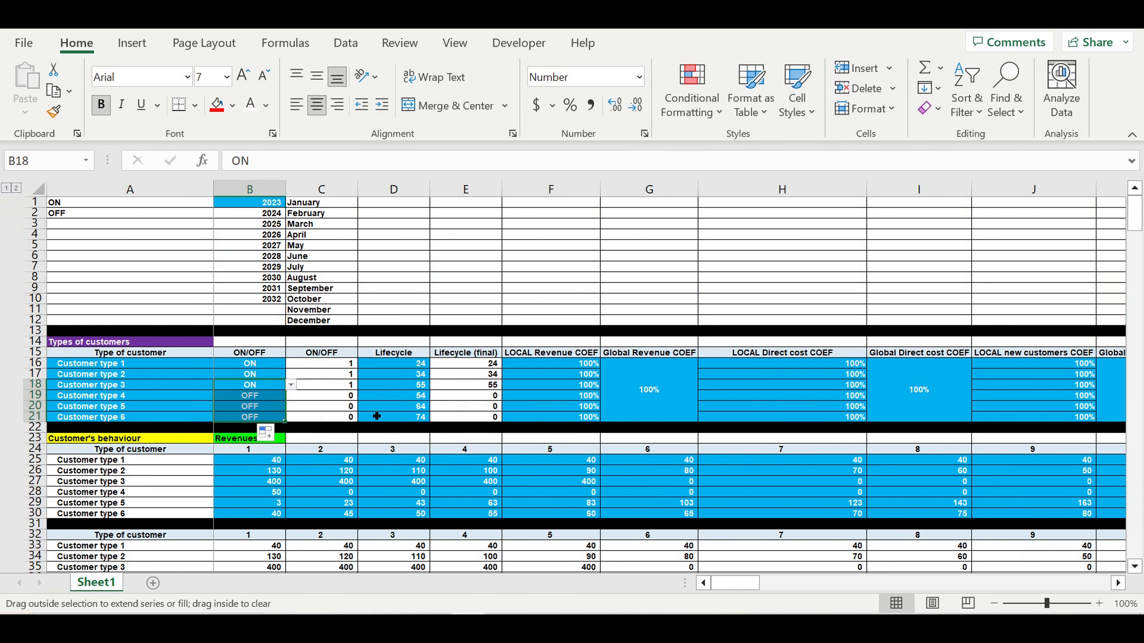
left_click(379, 407)
left_click_drag(1134, 217, 1135, 544)
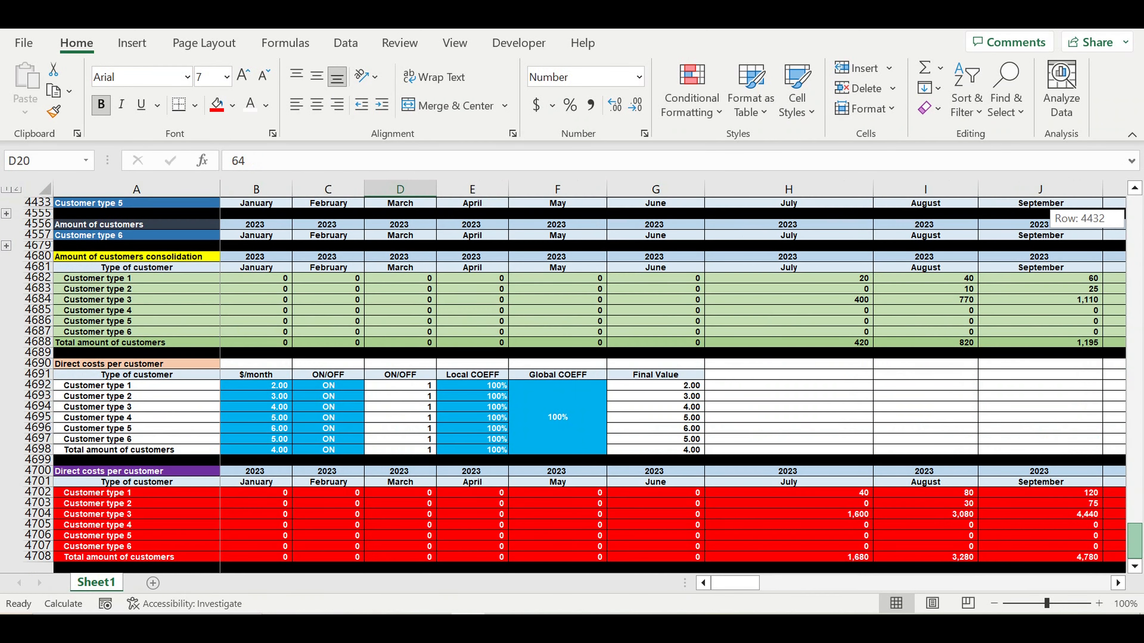
left_click(961, 541)
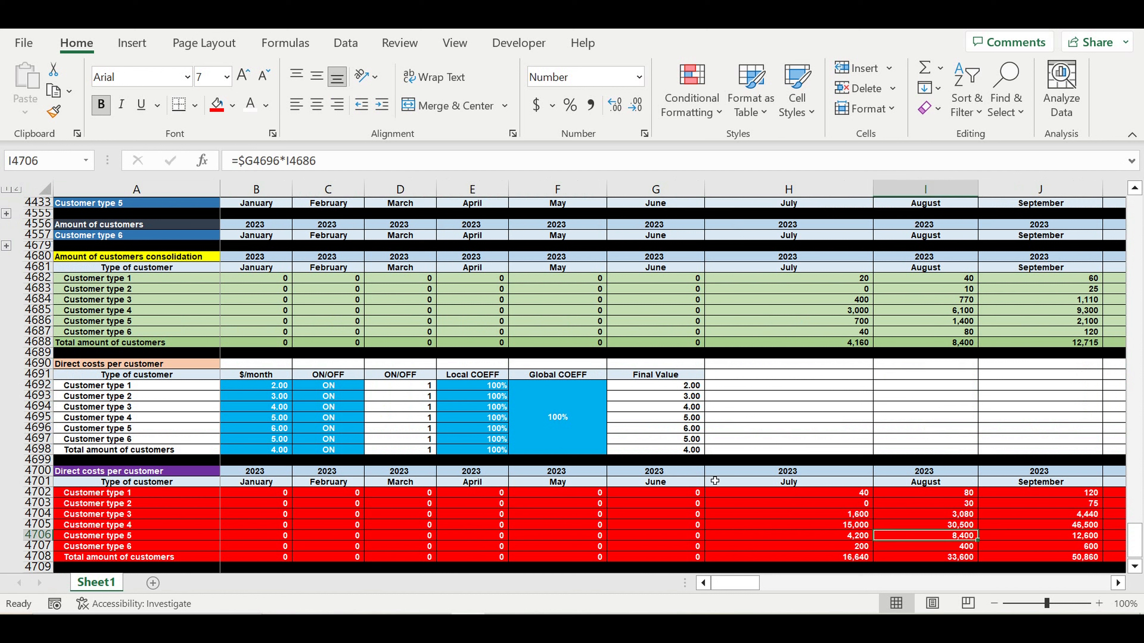
left_click(794, 517)
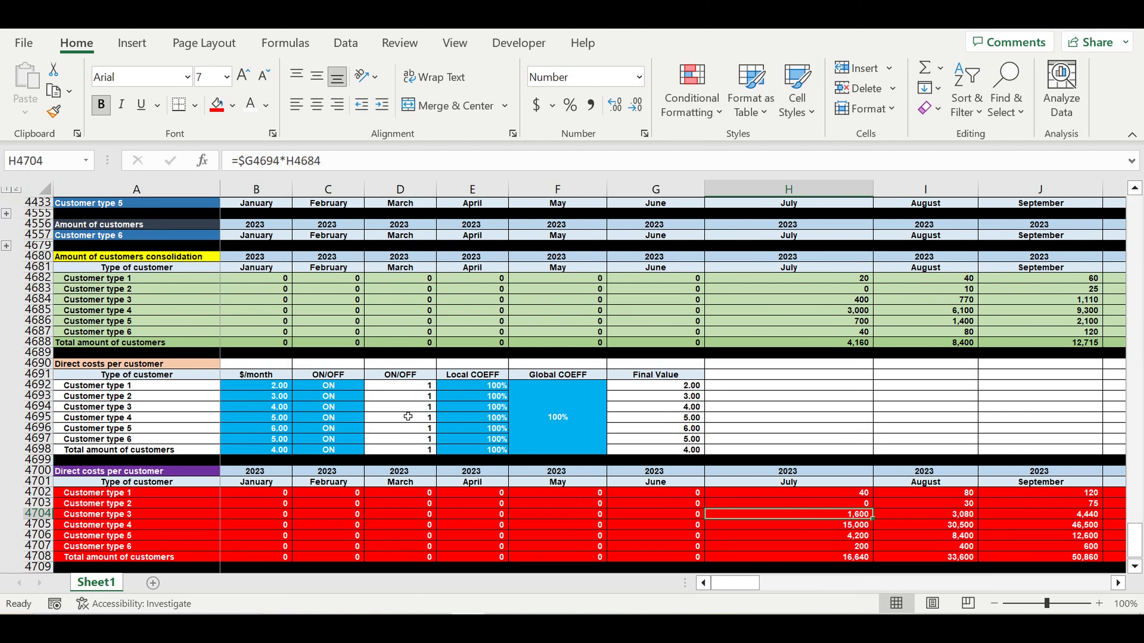
left_click(556, 418)
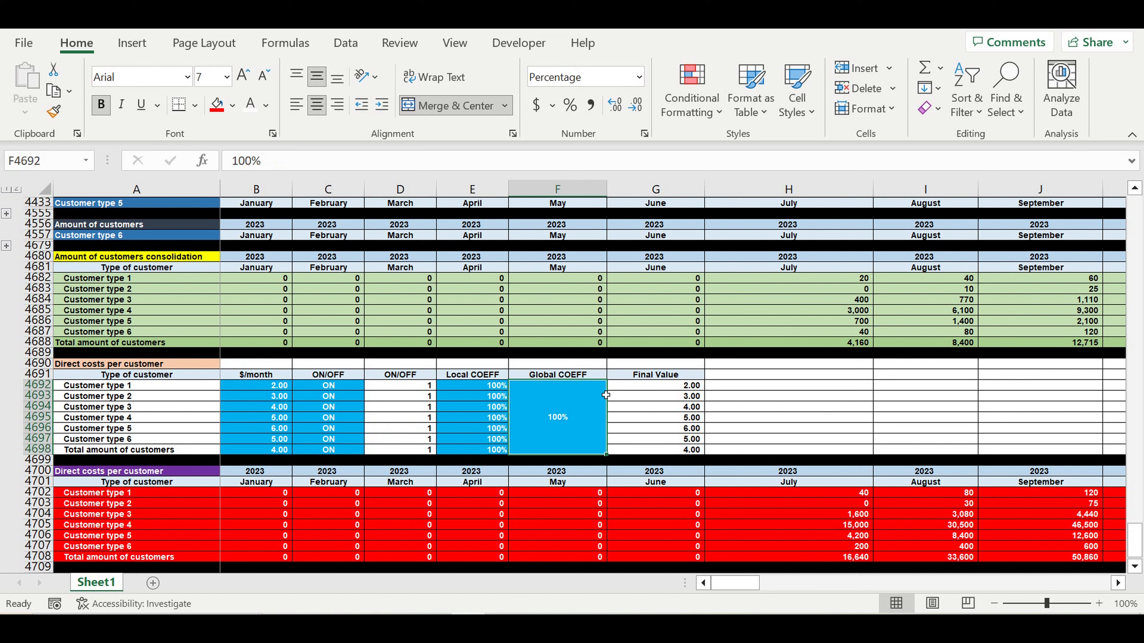
type("150")
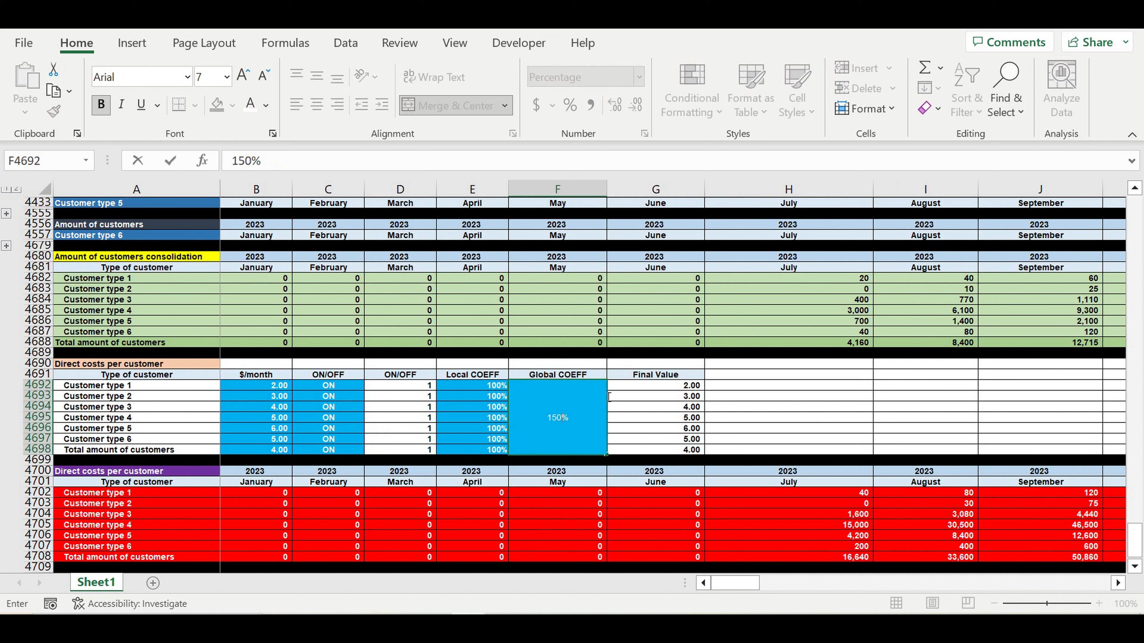
key("Return")
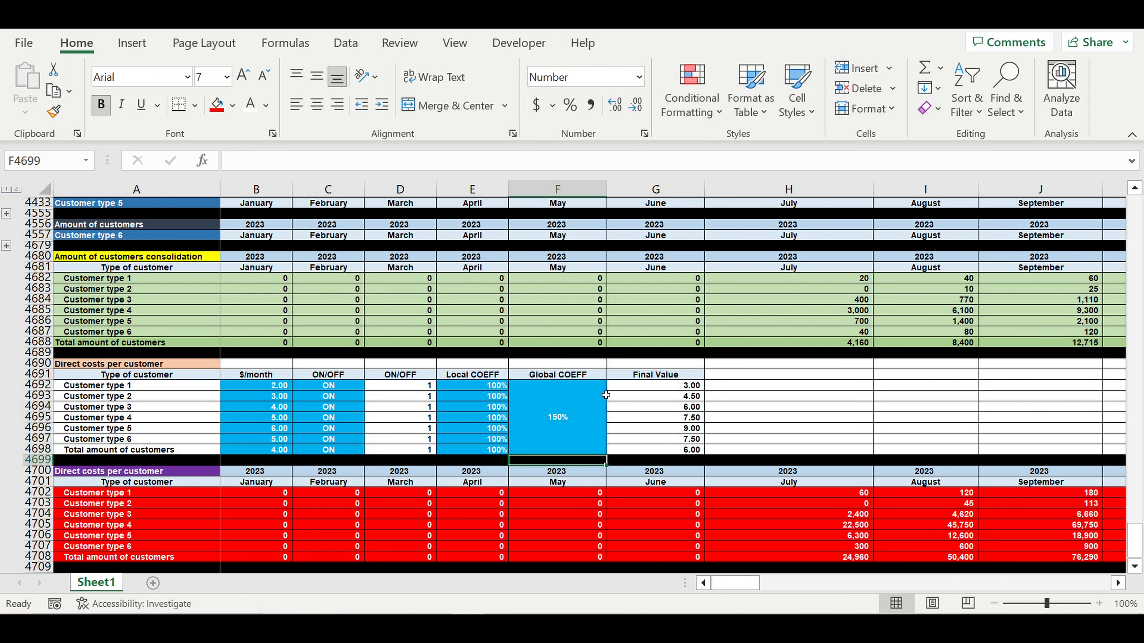
left_click_drag(852, 494, 855, 559)
left_click(546, 413)
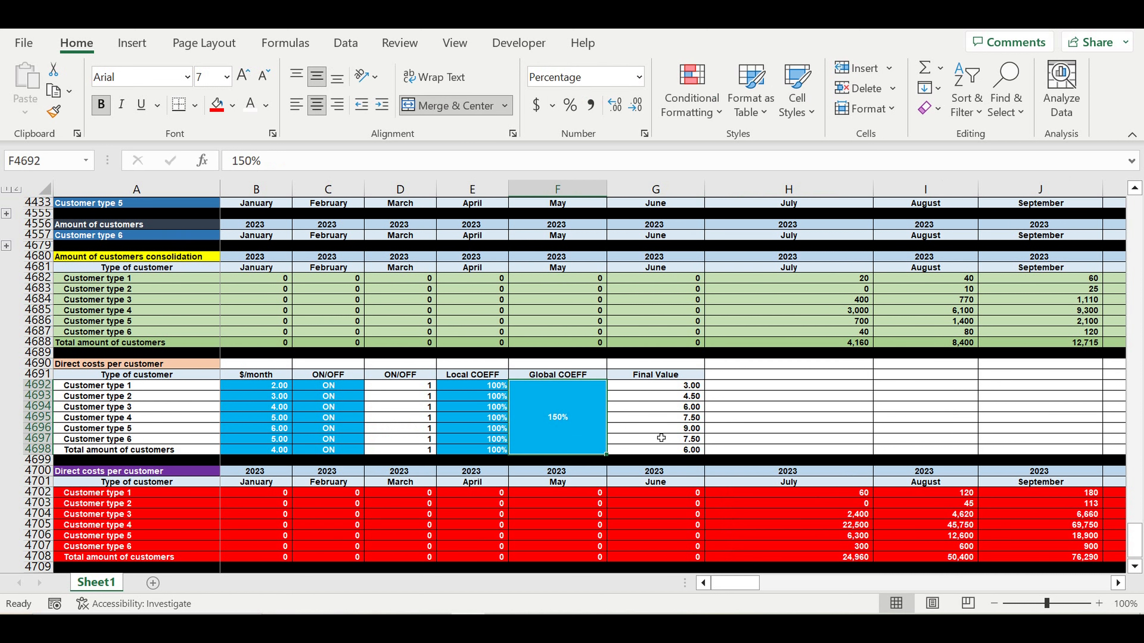
type("80")
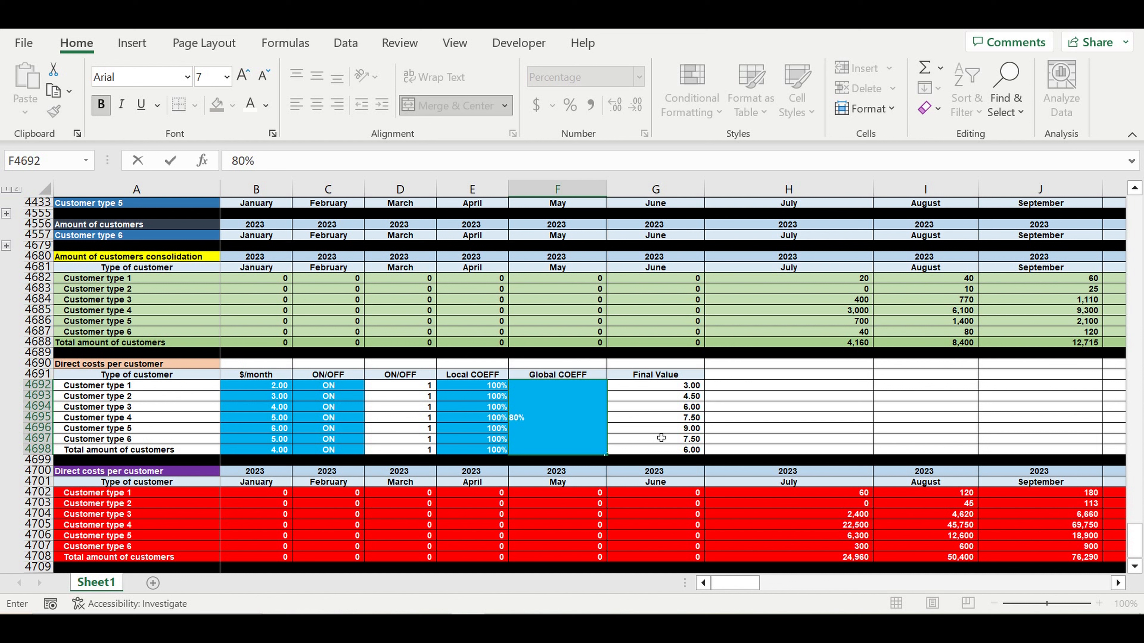
key("Return")
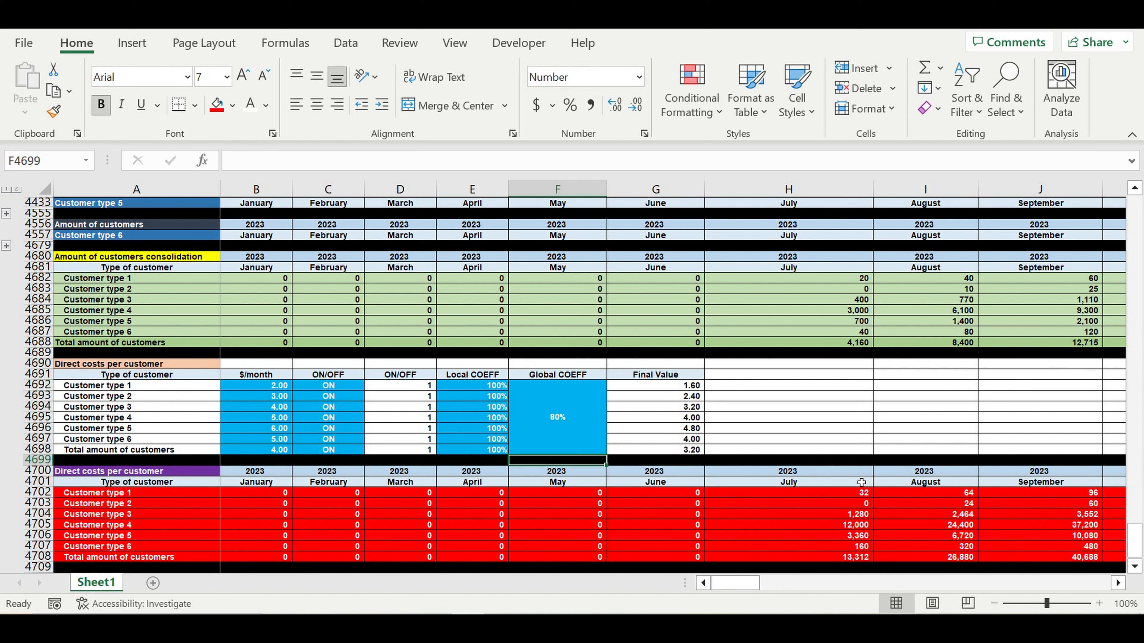
left_click(557, 413)
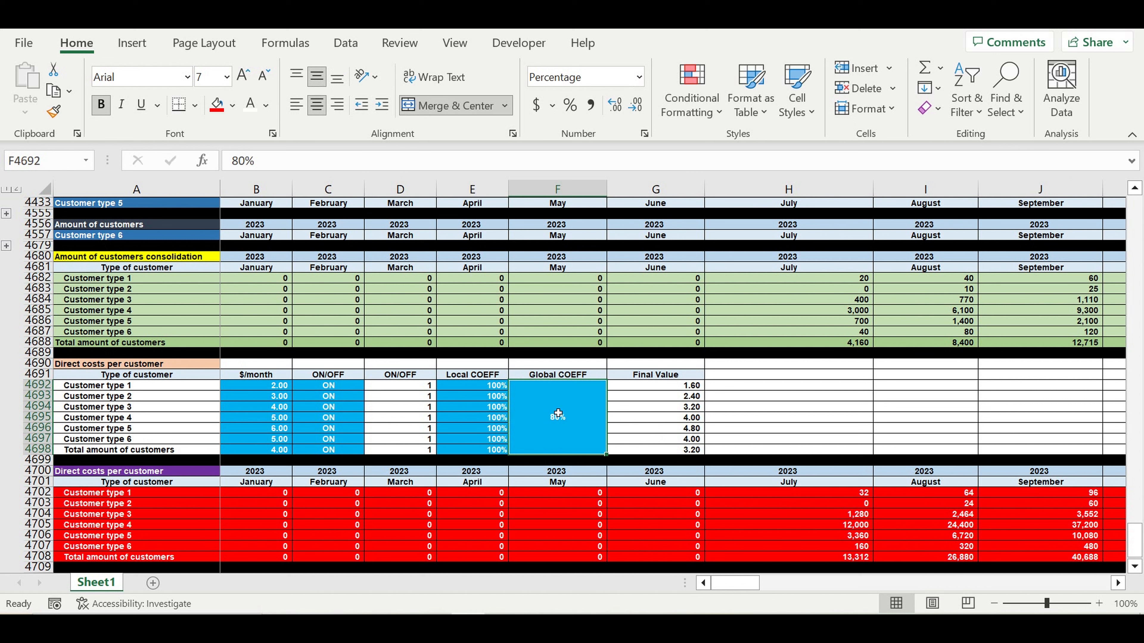
type("100")
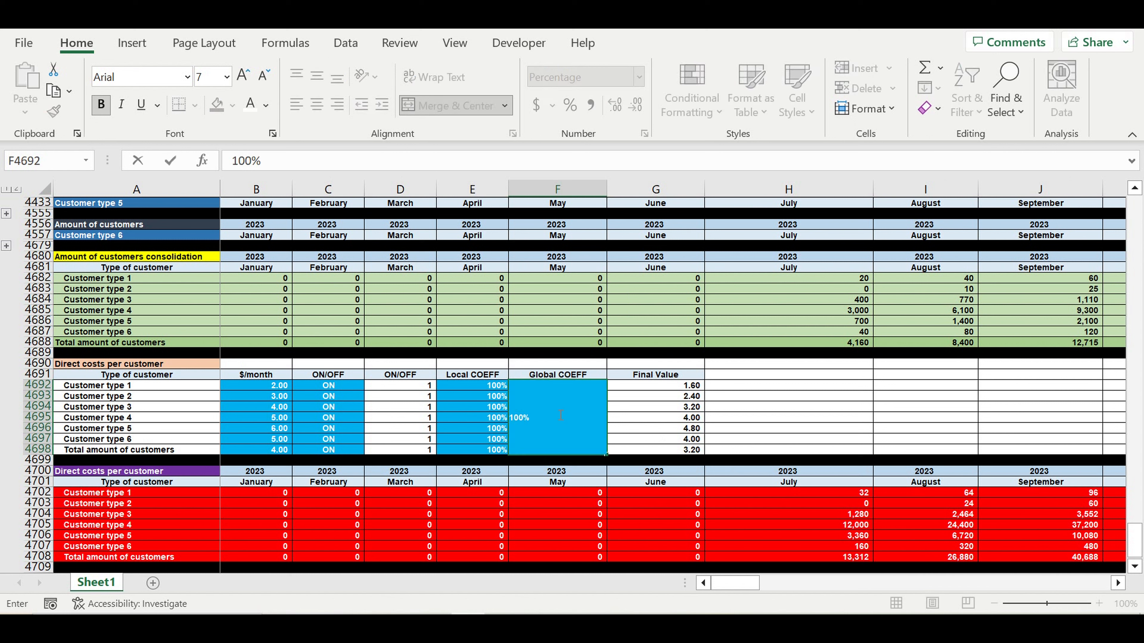
key("Return")
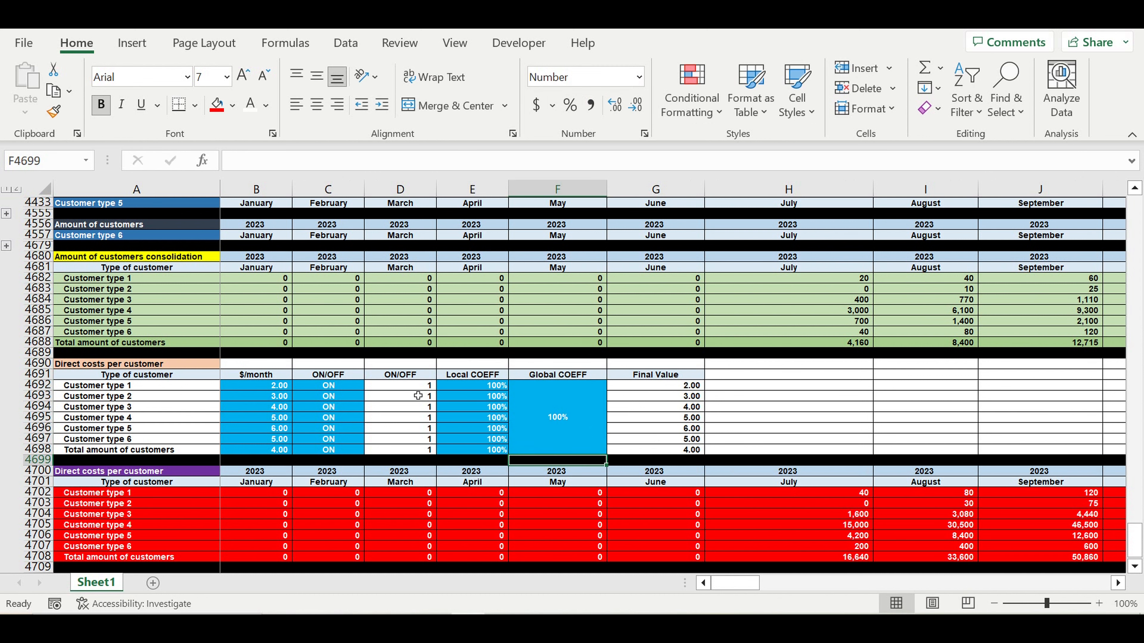
left_click_drag(360, 385, 360, 449)
left_click_drag(546, 417, 501, 418)
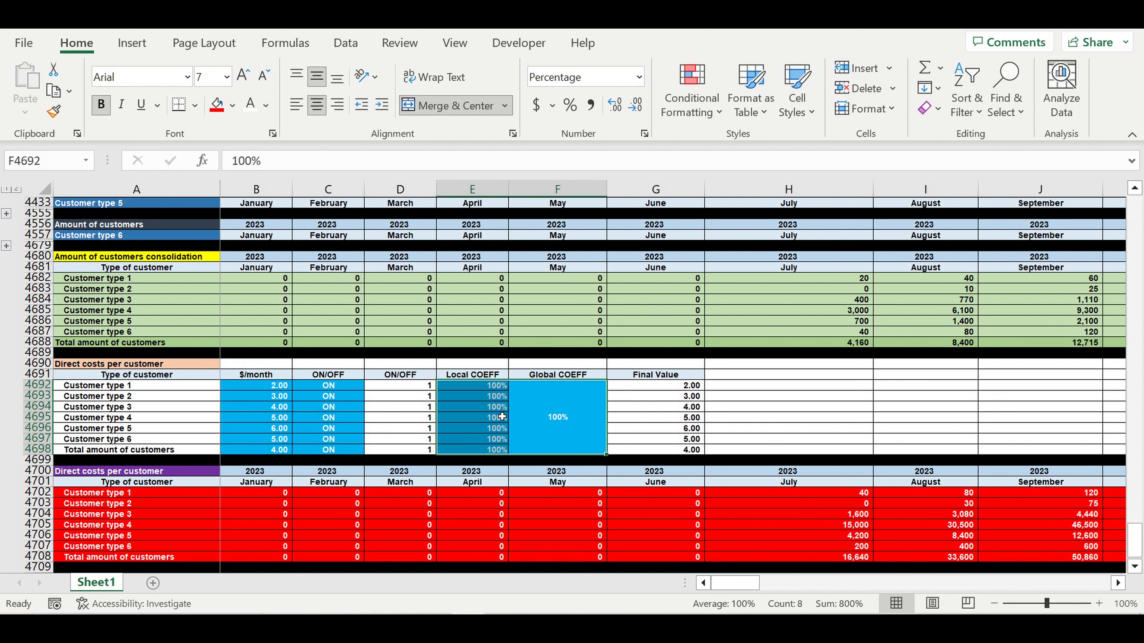
- Set Local COEFF to 120% for customer types 1–3 (E4692:E4694)
left_click(506, 388)
type("120")
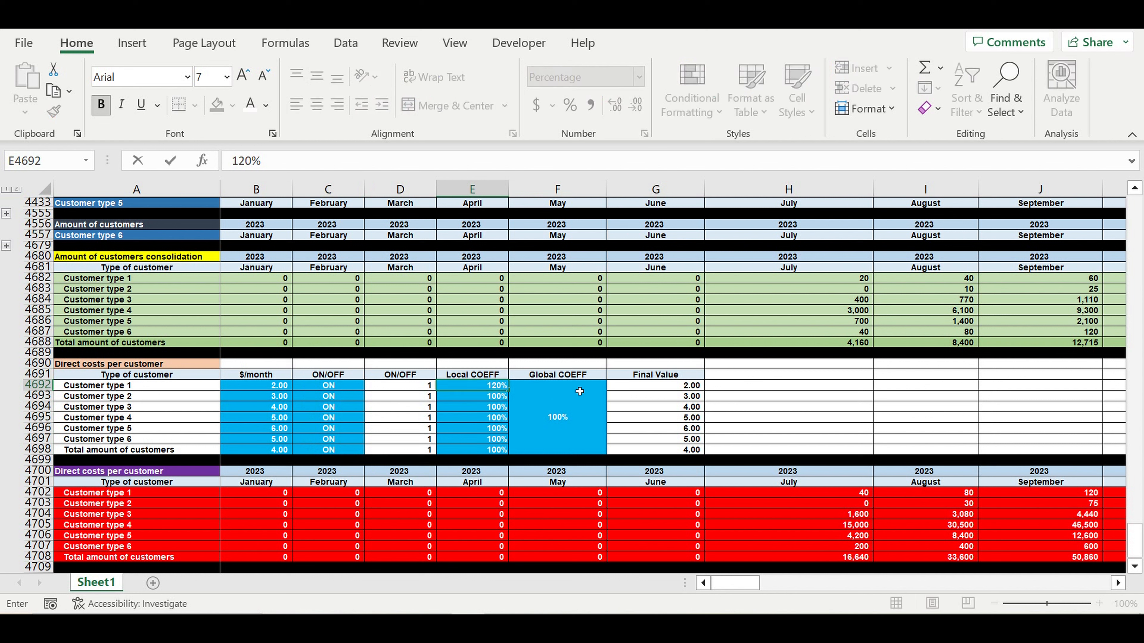
key("Return")
left_click(495, 390)
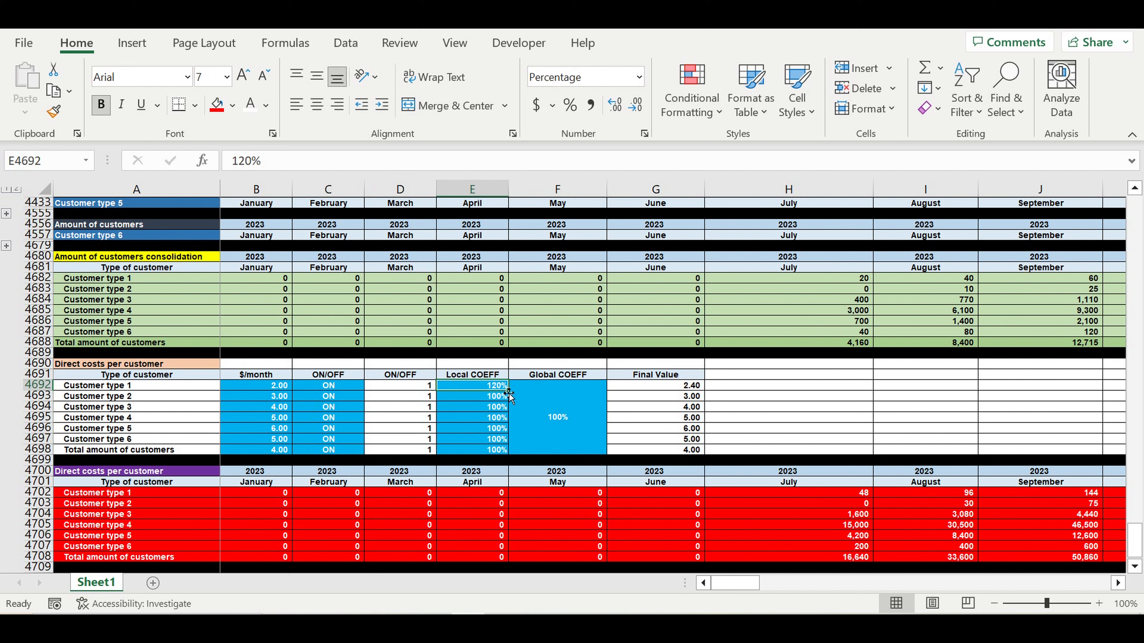
left_click_drag(508, 390, 517, 418)
- Set Local COEFF to 40% for customer types 4–5 (E4695:E4696)
left_click(495, 417)
type("4")
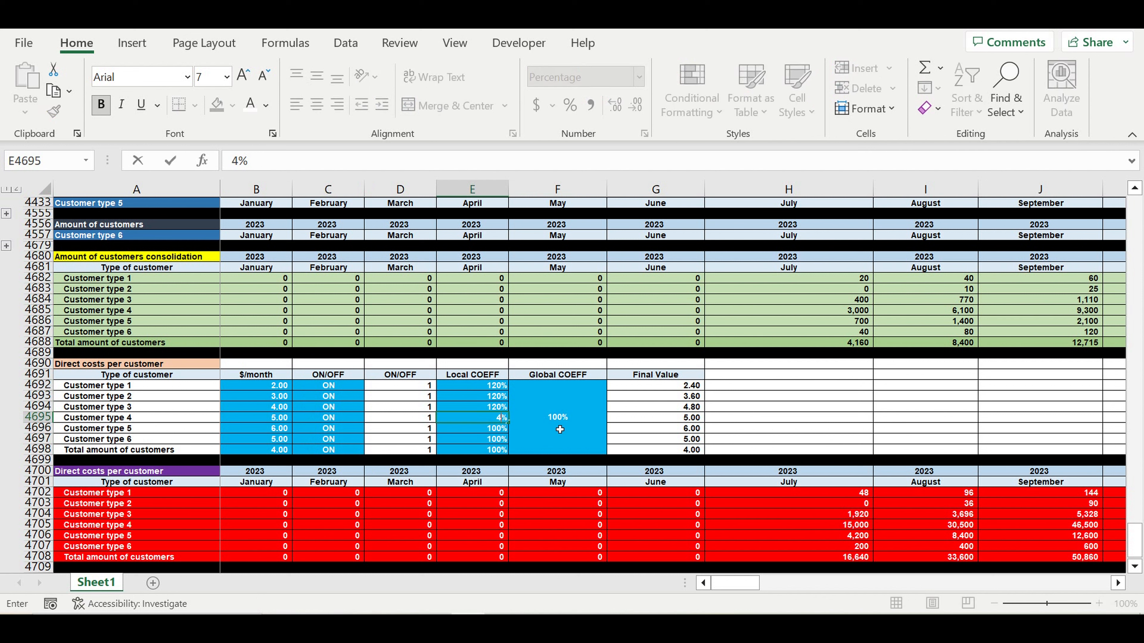
type("0")
key("Return")
left_click(498, 419)
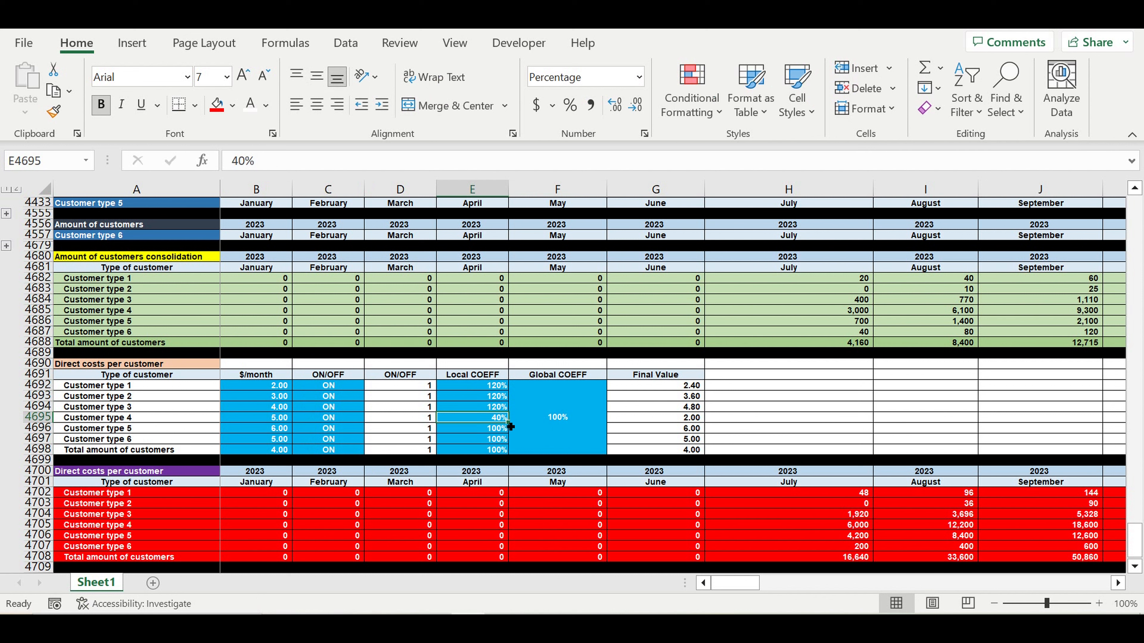
left_click_drag(510, 426, 507, 430)
- Set Local COEFF to 400% for customer type 6 and the total row (E4697:E4698)
left_click(495, 439)
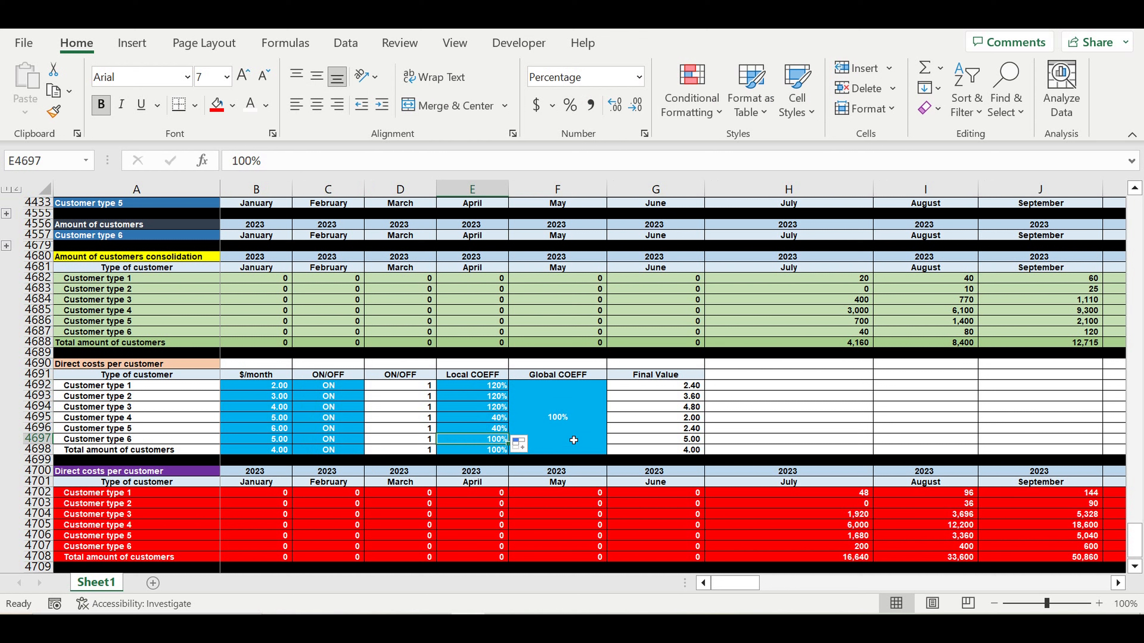
type("400")
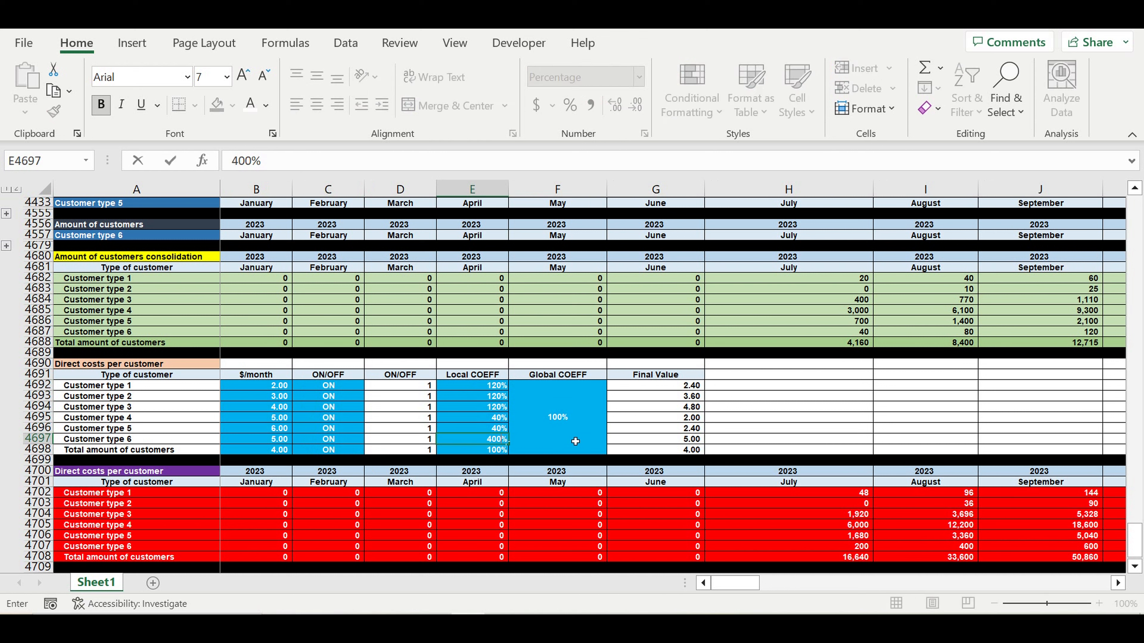
key("Return")
left_click(484, 439)
left_click_drag(514, 450, 514, 457)
left_click(671, 493)
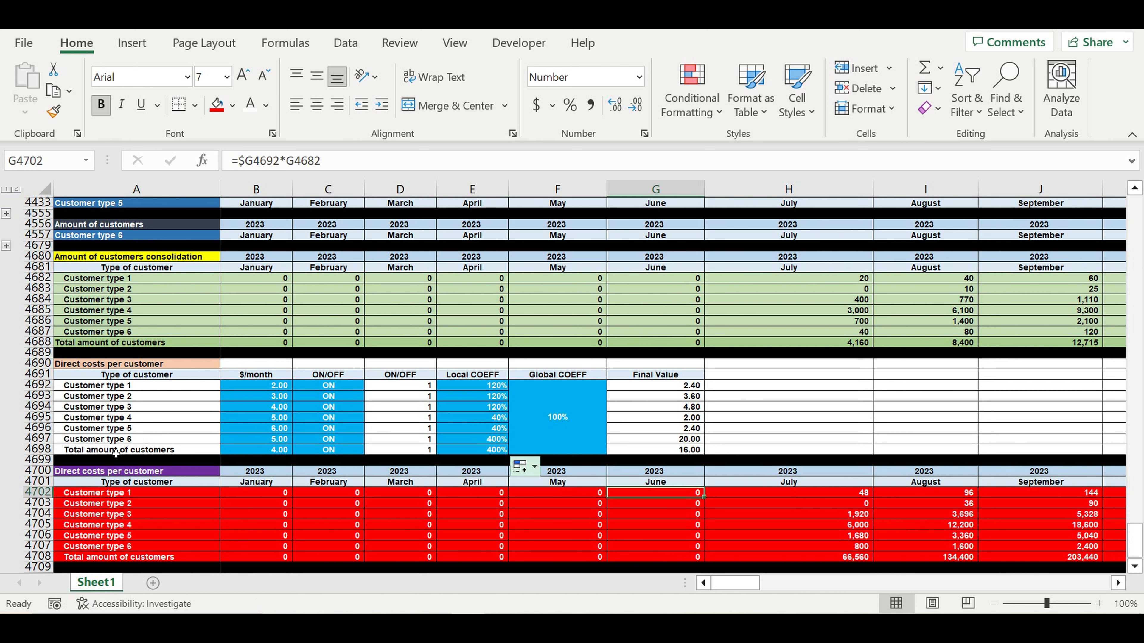
left_click(116, 450)
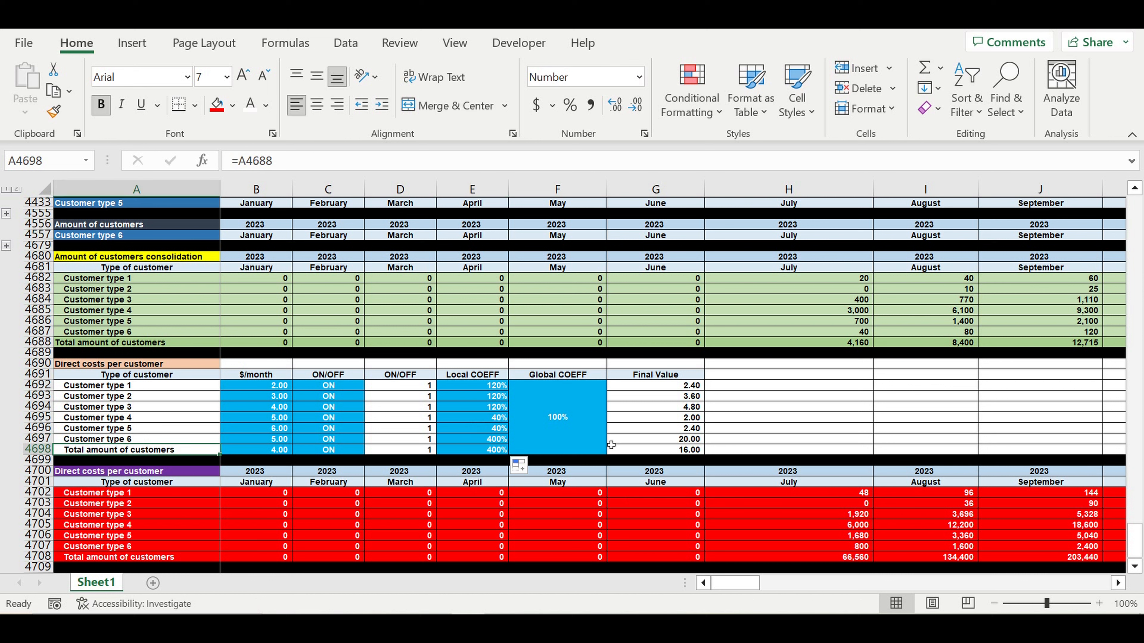
- Switch customer types 1–6 OFF and check that their direct costs drop to zero
left_click(574, 438)
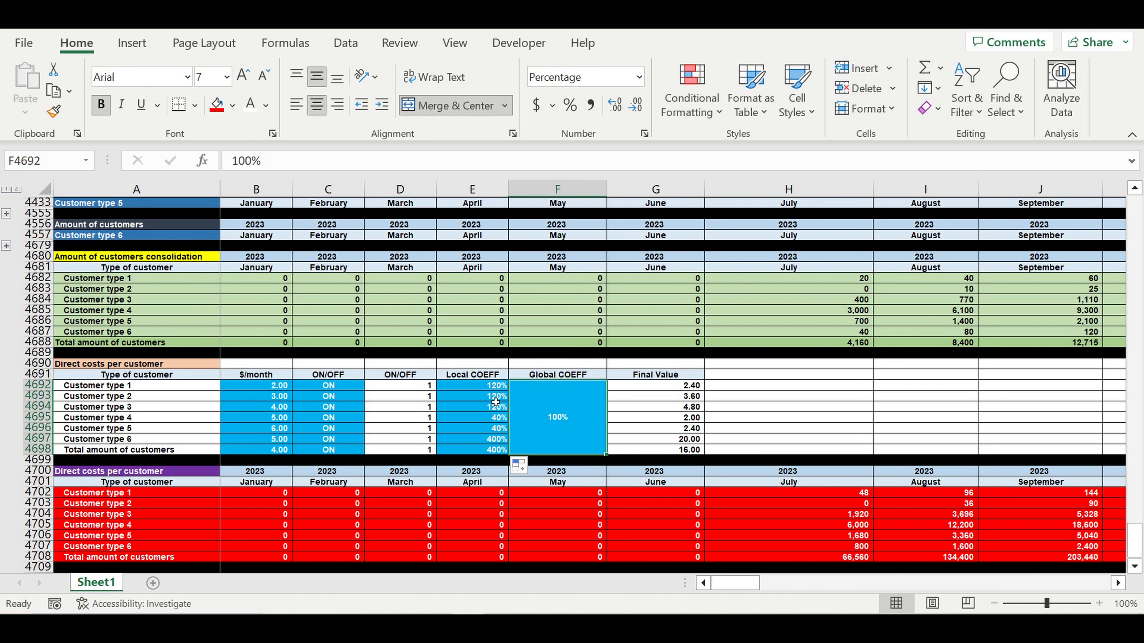
left_click(351, 386)
left_click(369, 386)
left_click(358, 403)
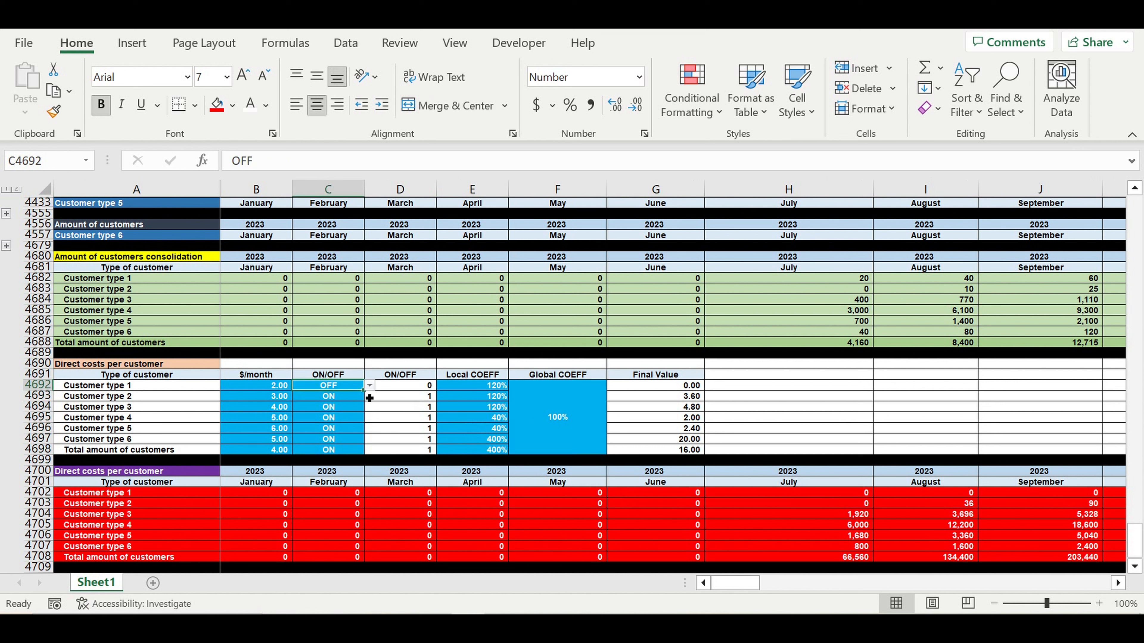
left_click_drag(370, 398, 363, 444)
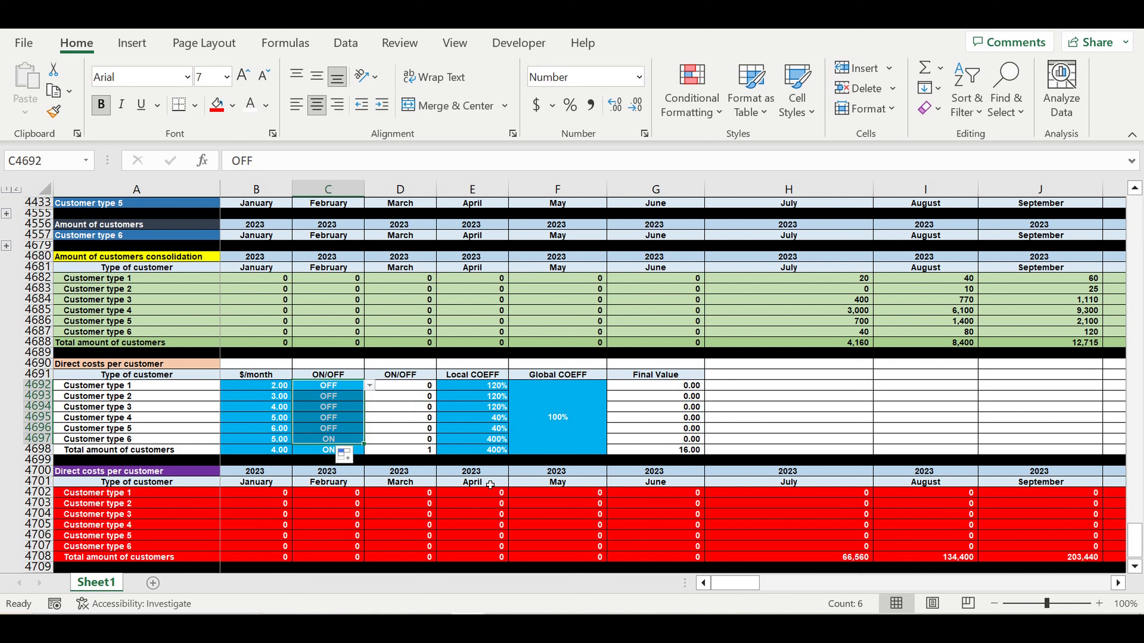
left_click(657, 532)
left_click(833, 558)
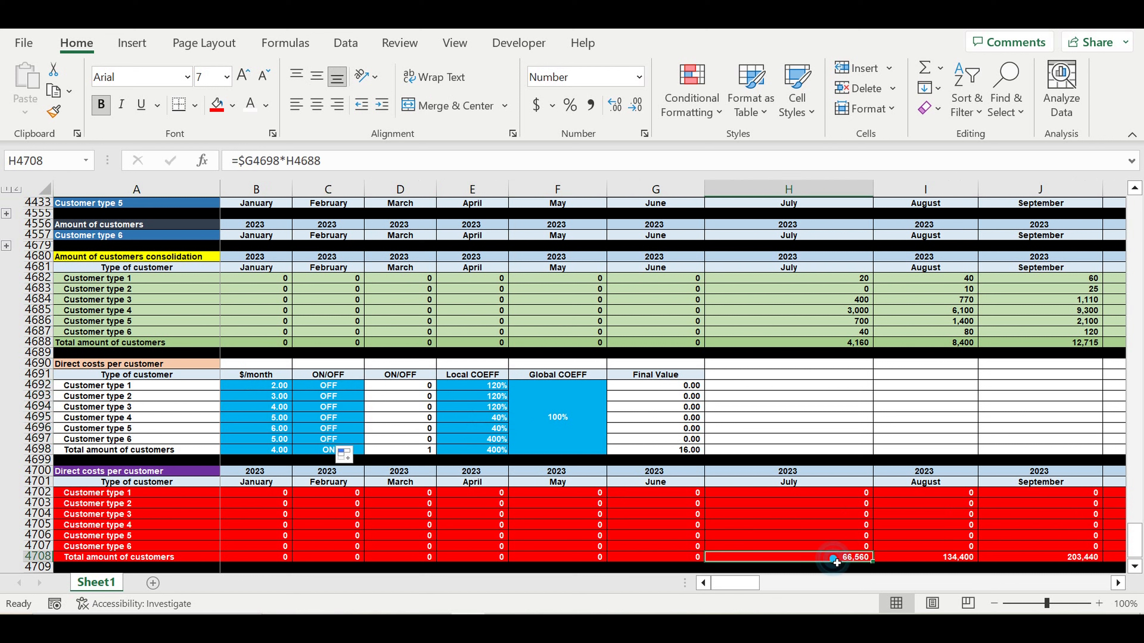
- Switch the total row (C4698) OFF and turn customer types 1–6 back ON
left_click(317, 450)
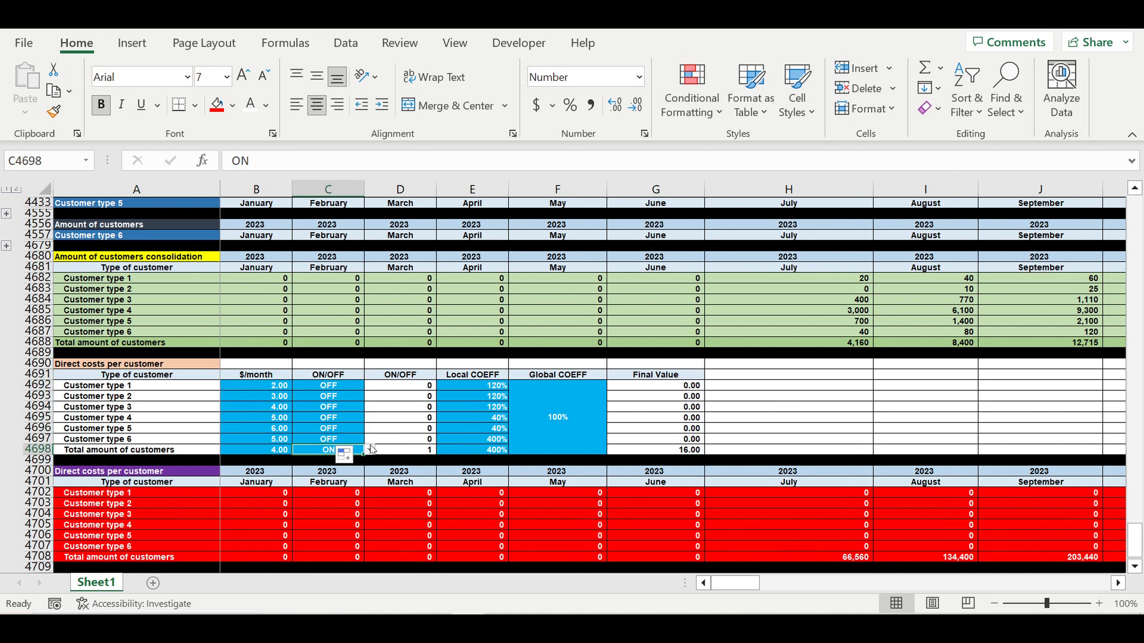
left_click(369, 449)
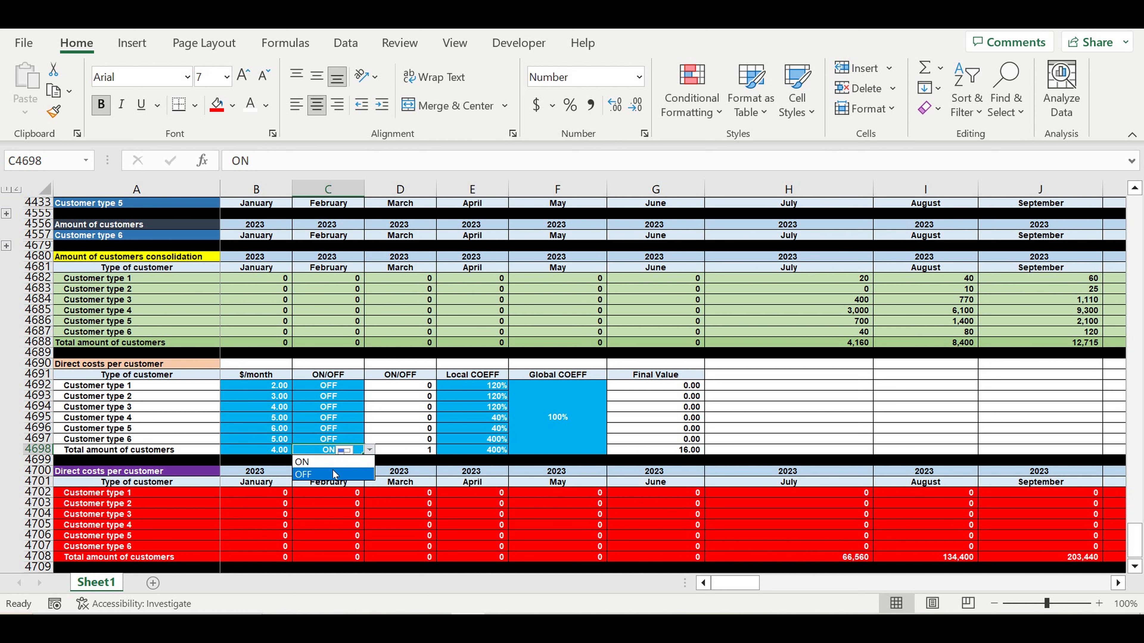
left_click(332, 469)
left_click(337, 441)
left_click(370, 439)
left_click(315, 451)
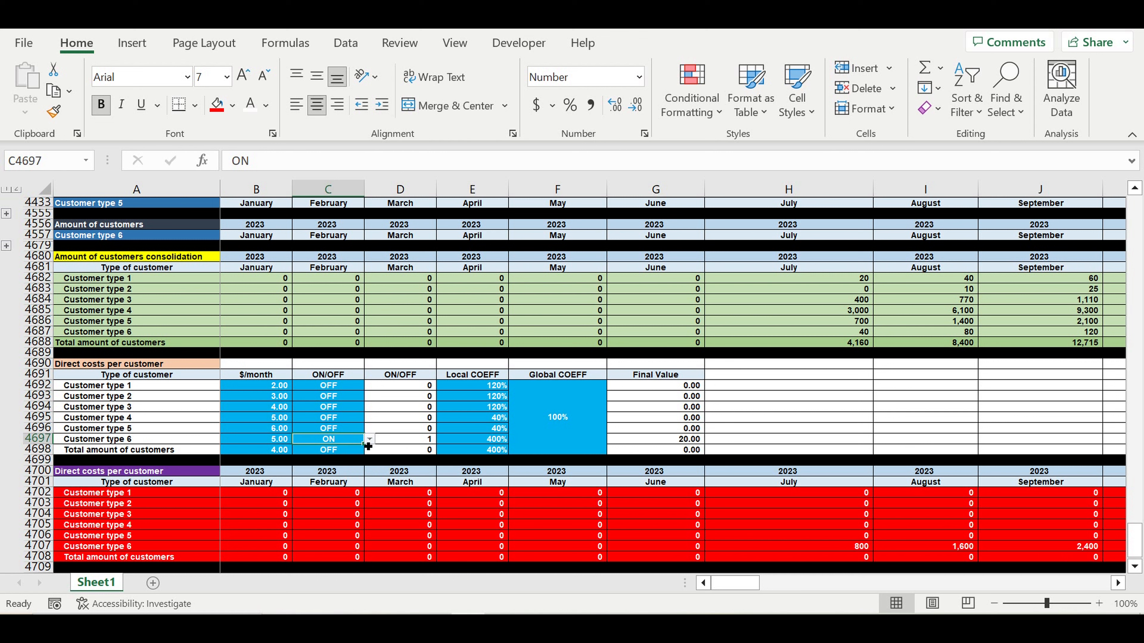
left_click_drag(363, 444, 359, 387)
left_click_drag(104, 386, 103, 438)
left_click(835, 537)
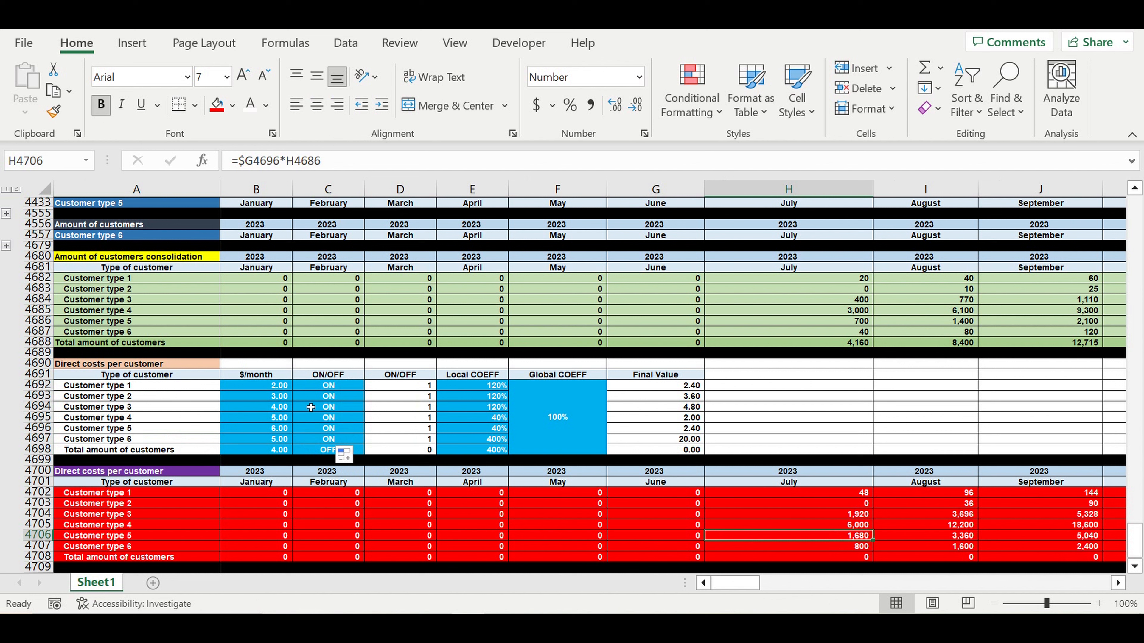
- Reset customer type 1's Local COEFF in E4692 to 100%
left_click(484, 388)
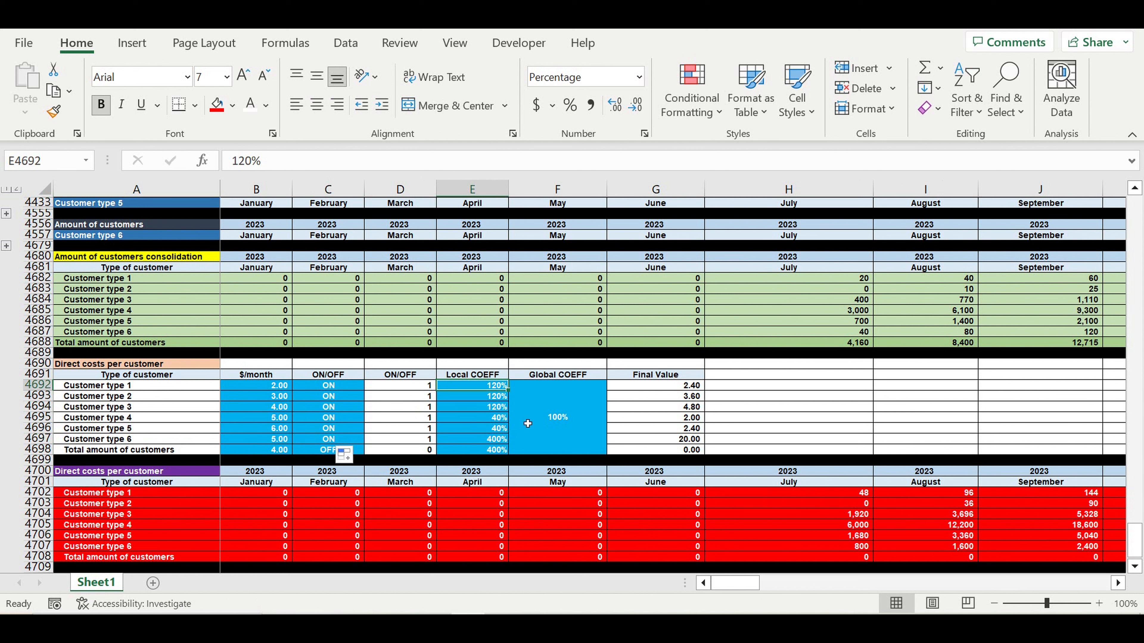
left_click_drag(490, 388, 527, 435)
left_click(496, 388)
type("100")
key("Return")
left_click(486, 387)
- Fill 100% down to E4698 and copy ON into the total row's switch C4698
left_click_drag(511, 396, 504, 453)
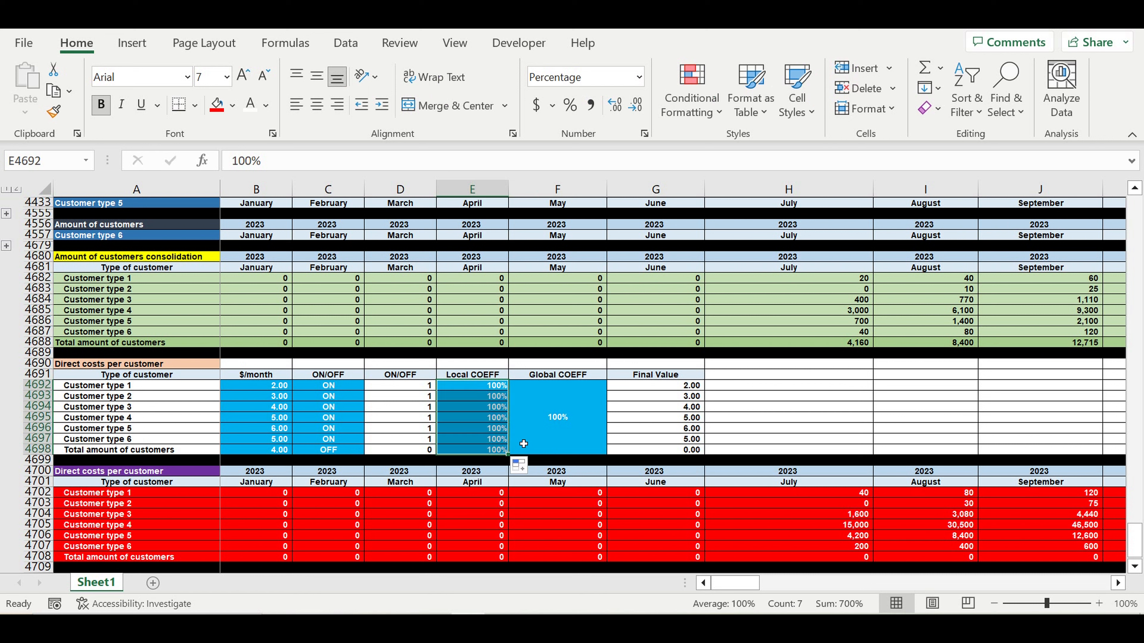
left_click(558, 419)
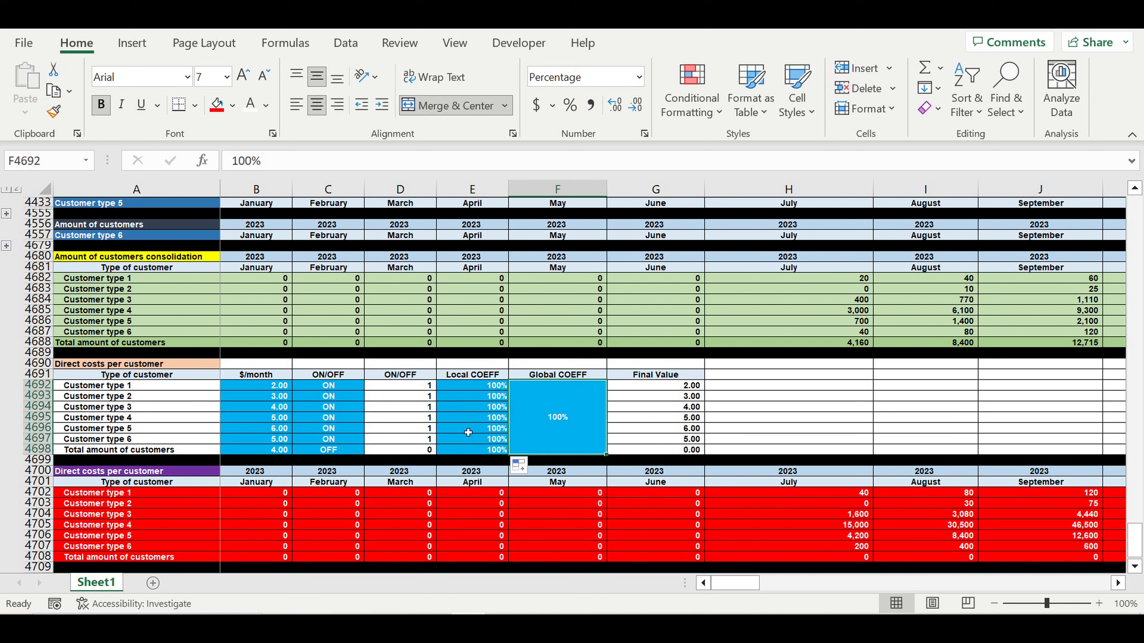
left_click(363, 438)
left_click_drag(367, 441, 367, 453)
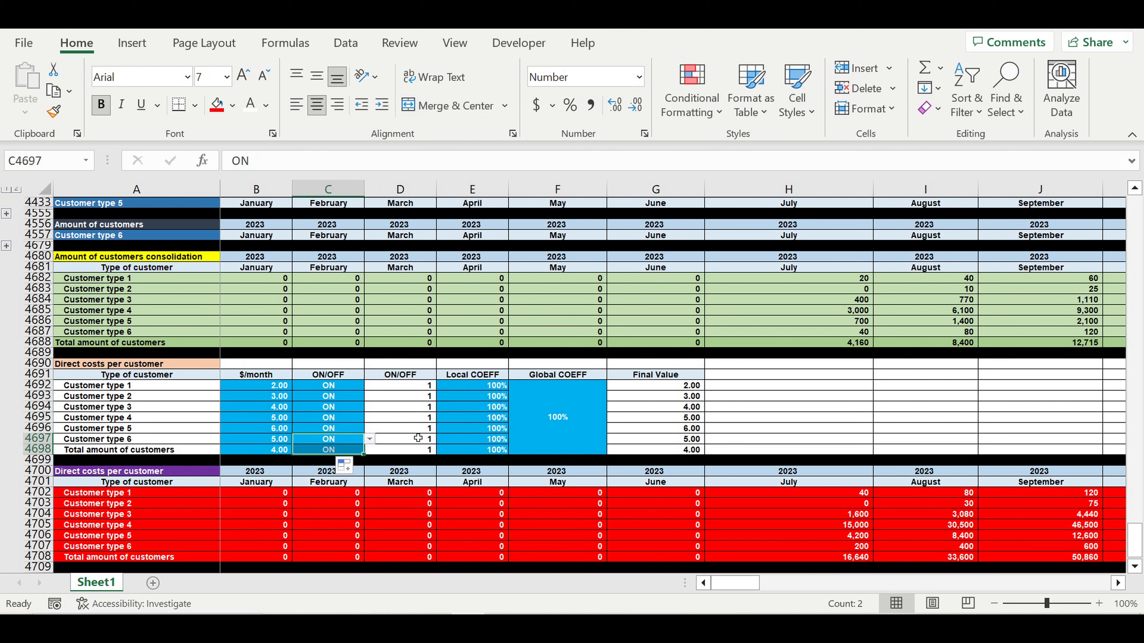
left_click(409, 430)
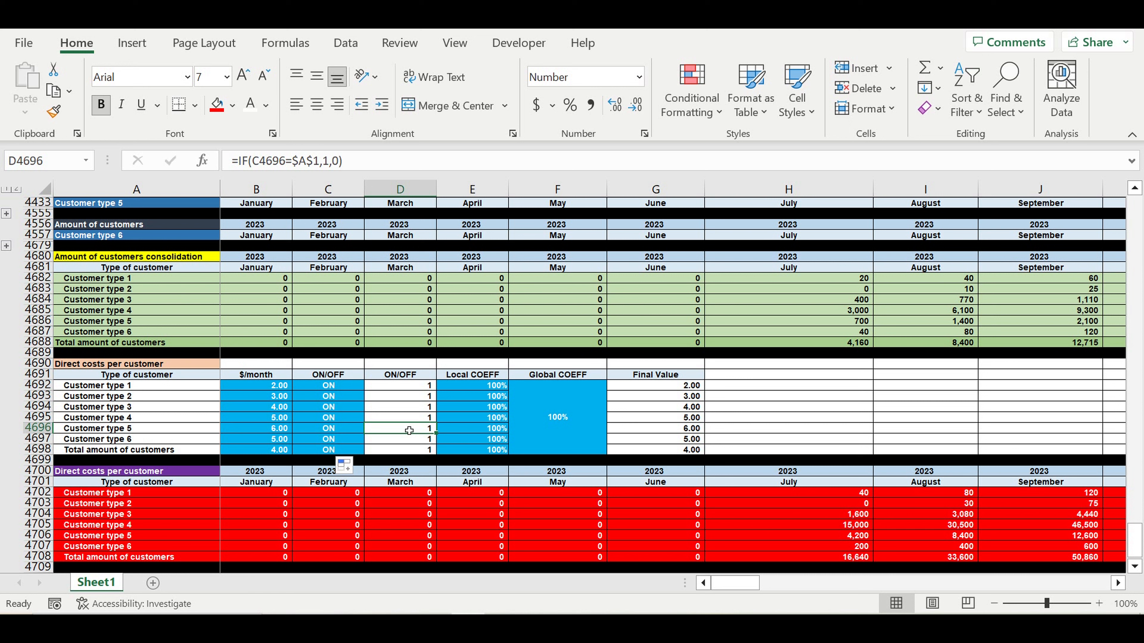
- Review the switches and coefficients, then check customer type 5's July direct cost formula
left_click(565, 427)
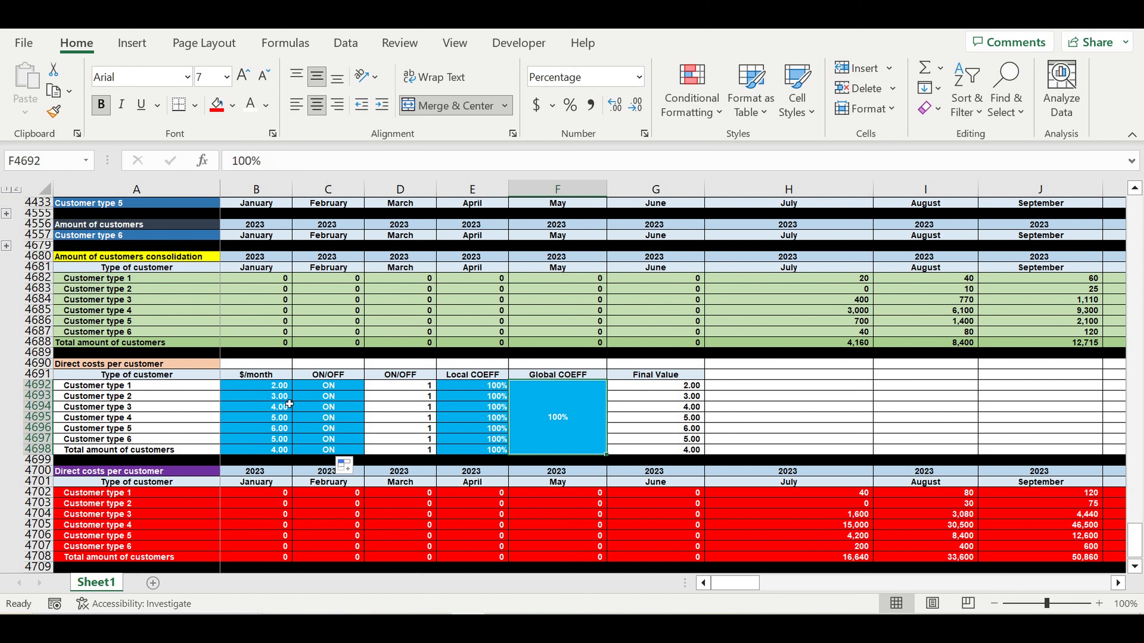
left_click_drag(318, 385, 270, 449)
left_click(329, 420)
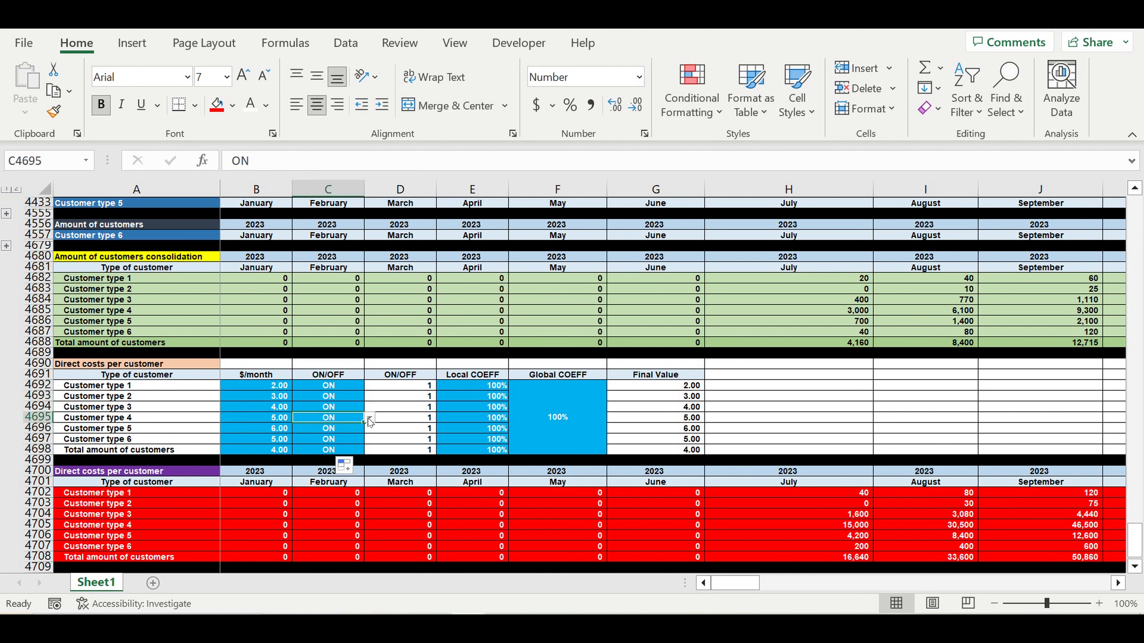
left_click(555, 419)
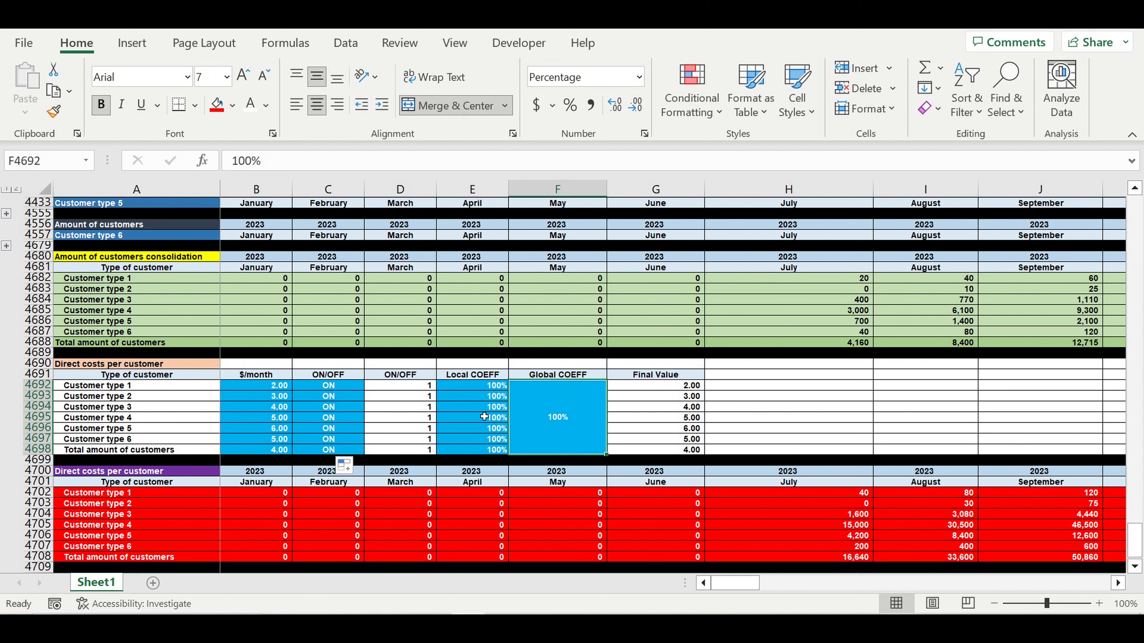
left_click(487, 419)
scroll(602, 497, "down", 3)
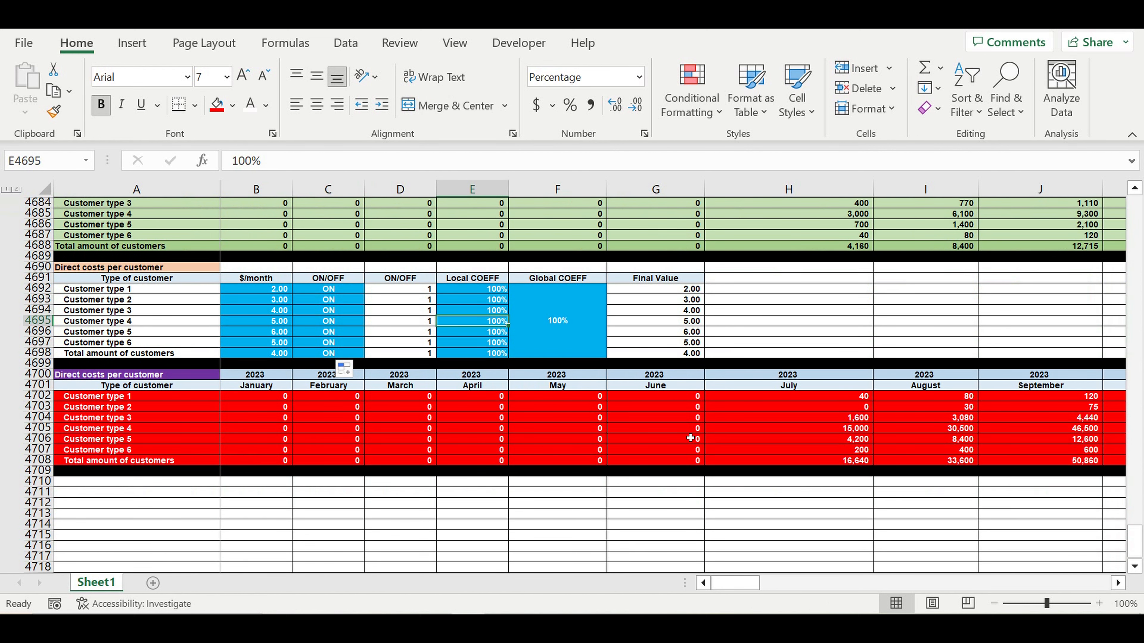
left_click(758, 442)
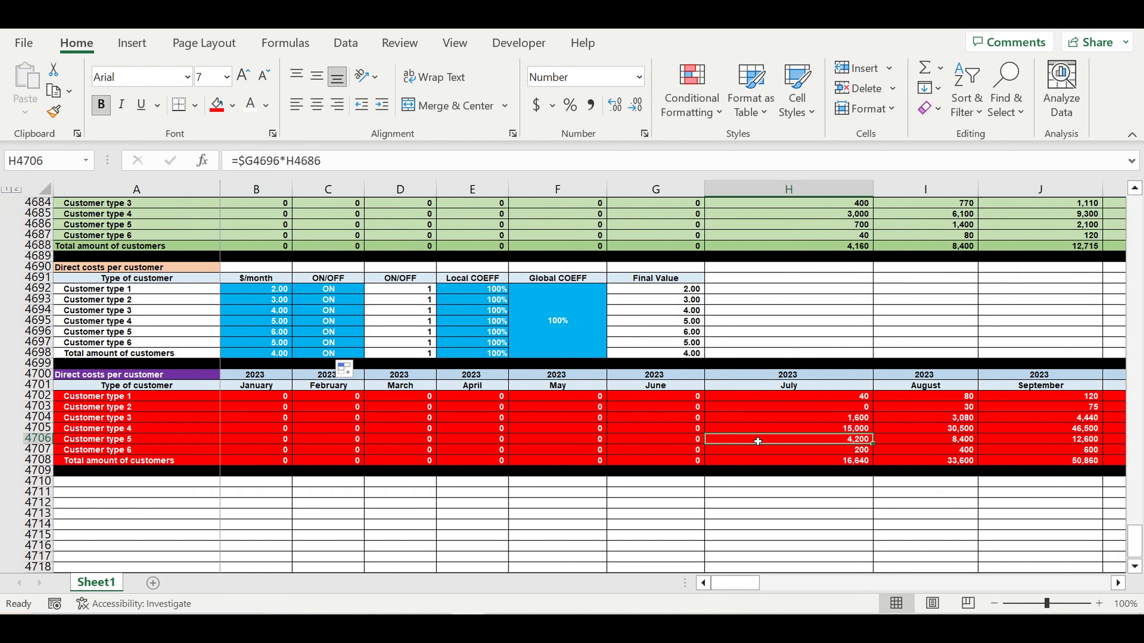